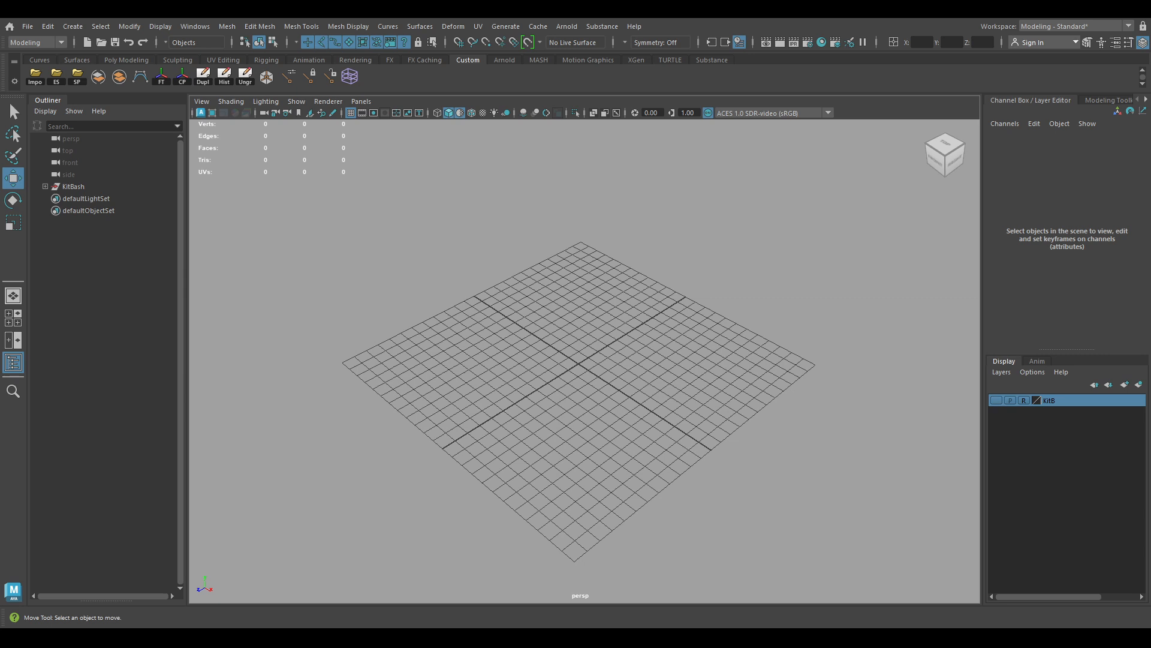
# Zoom the empty grid and browse the editor window list without choosing anything
pyautogui.scroll(3, 581, 370)
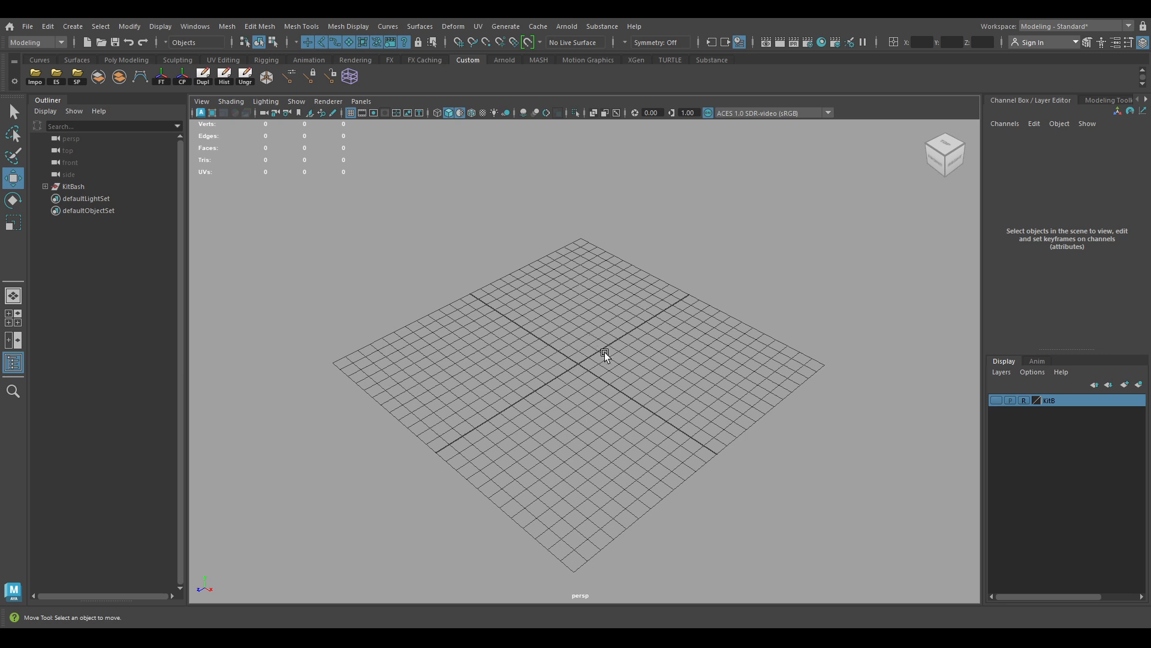
pyautogui.scroll(2, 578, 357)
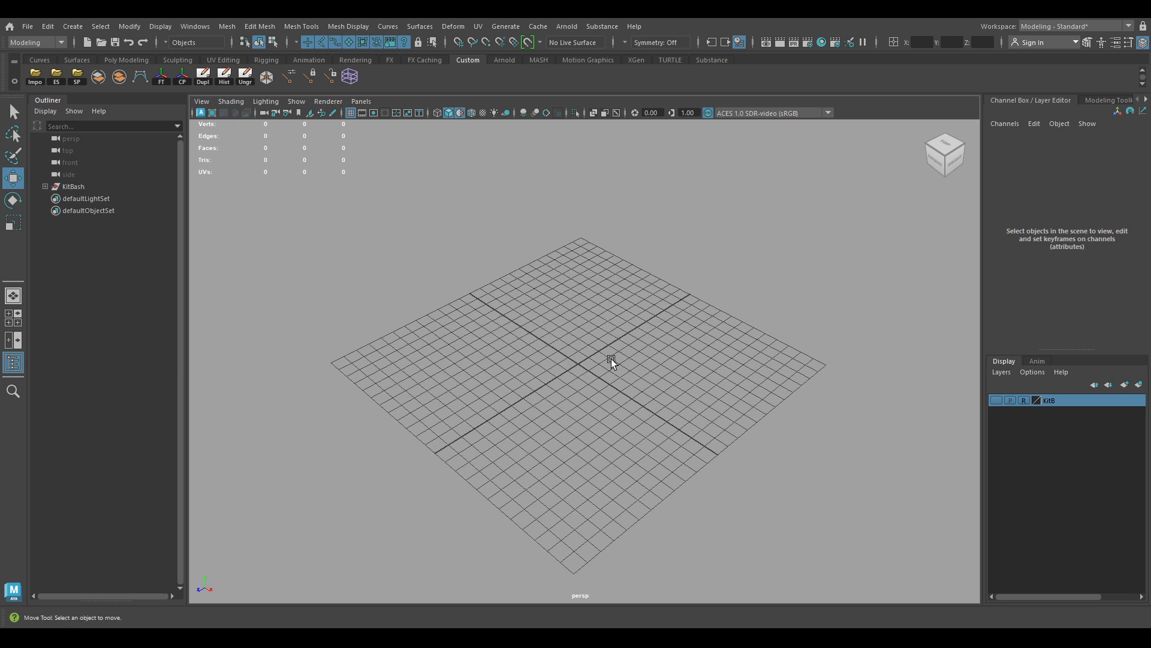
pyautogui.moveTo(611, 359)
pyautogui.keyDown('alt'); pyautogui.mouseDown(button='right')
pyautogui.moveTo(586, 348)
pyautogui.moveTo(604, 348)
pyautogui.mouseUp(button='right'); pyautogui.keyUp('alt')
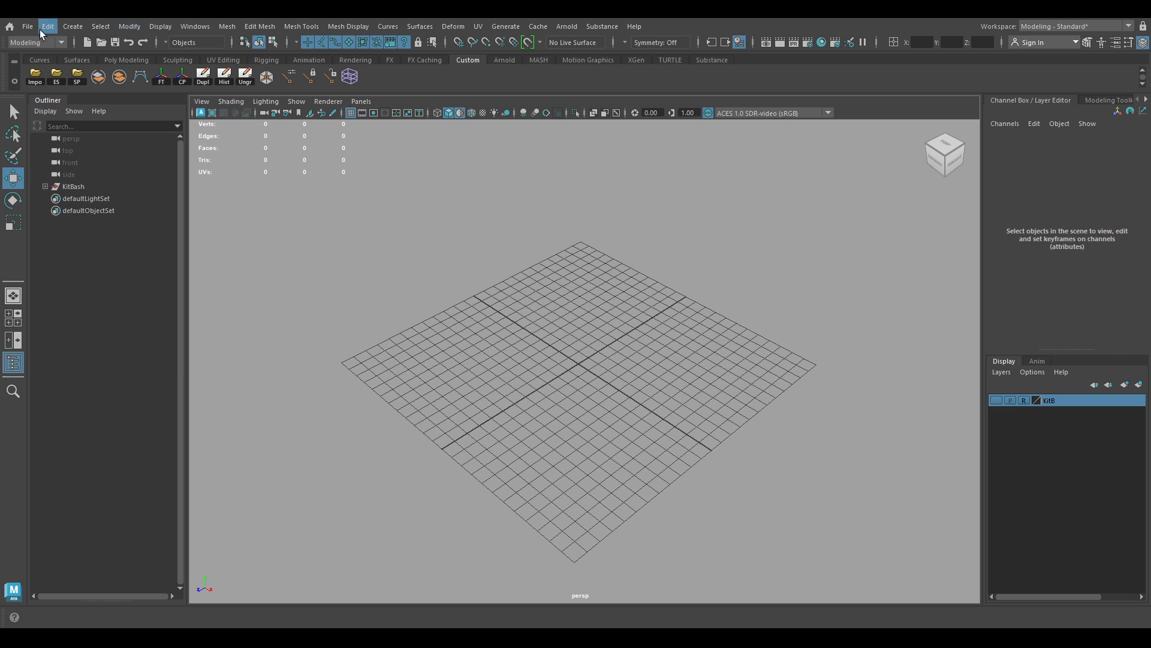
pyautogui.click(193, 27)
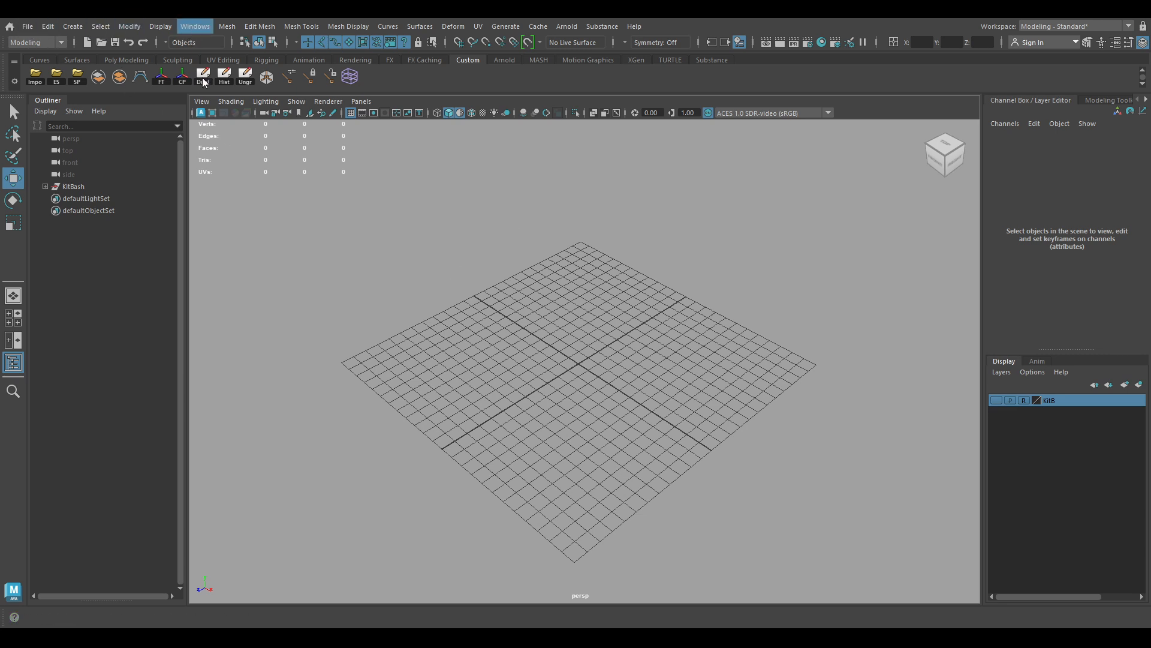
pyautogui.click(238, 238)
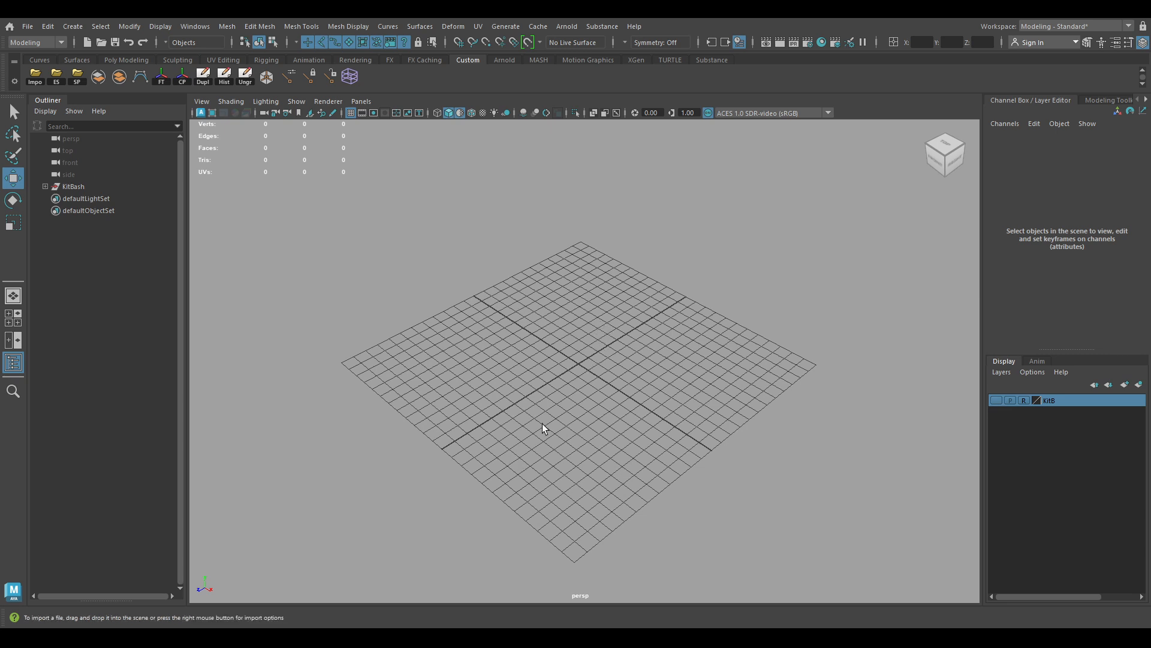
# Import the HumanBody model and orbit the view to face the body's front
pyautogui.click(492, 300)
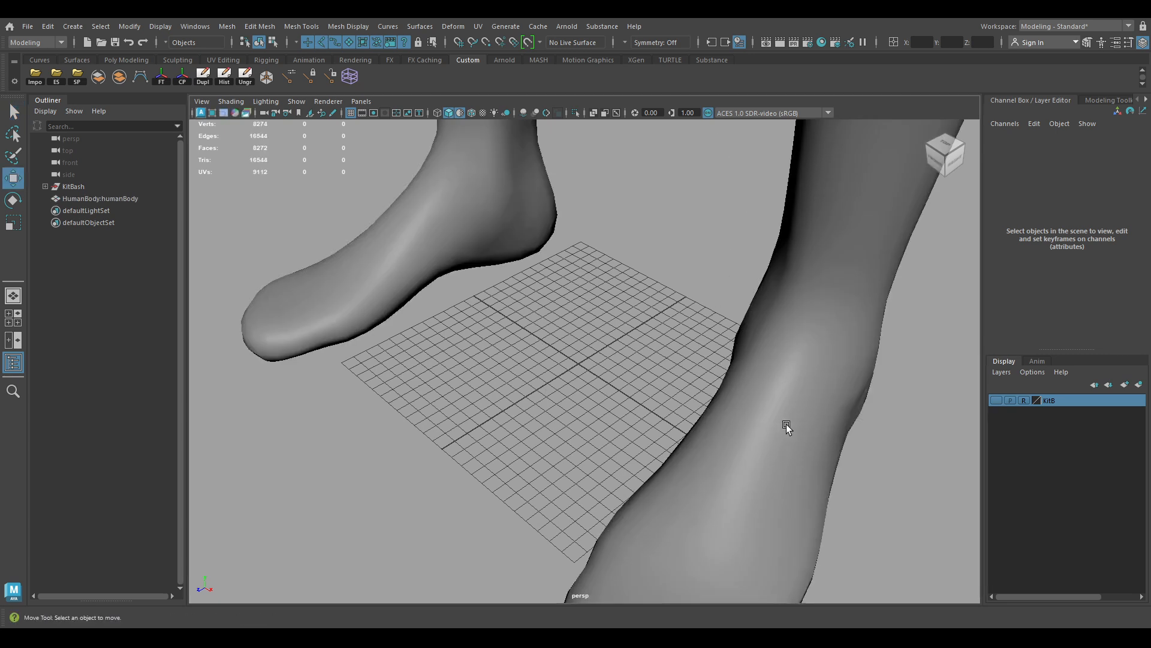
pyautogui.keyDown('alt'); pyautogui.moveTo(774, 361); pyautogui.dragTo(529, 165, button='right'); pyautogui.keyUp('alt')
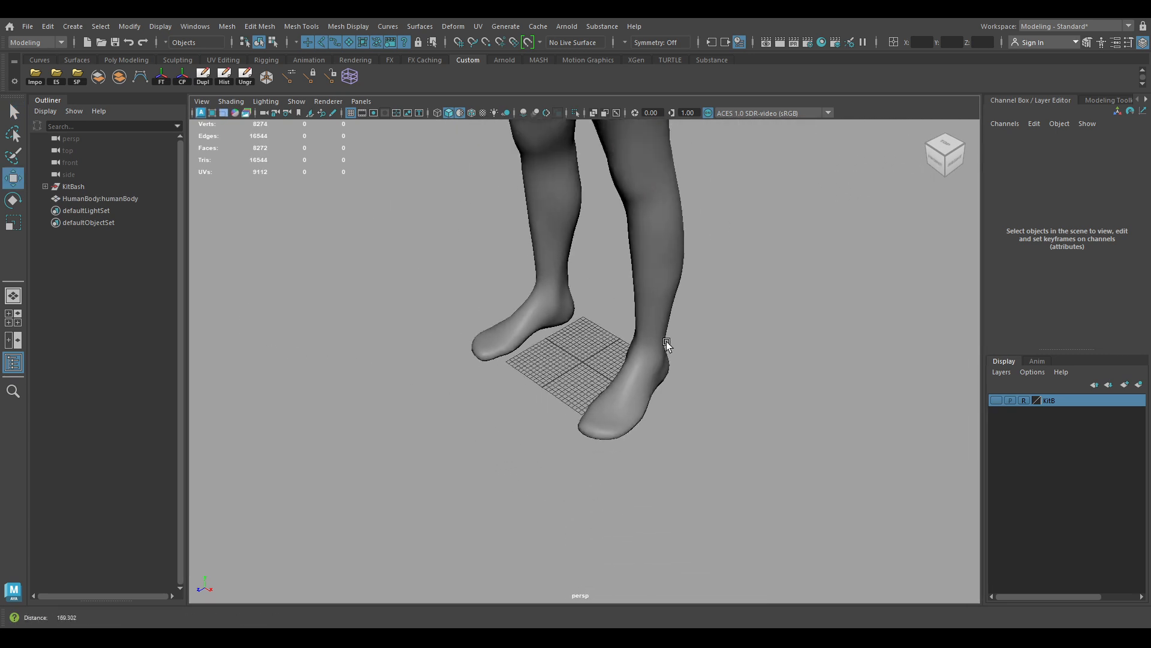
pyautogui.keyDown('alt'); pyautogui.moveTo(667, 340); pyautogui.dragTo(571, 282, button='right'); pyautogui.keyUp('alt')
pyautogui.keyDown('alt'); pyautogui.moveTo(571, 282); pyautogui.dragTo(567, 428, button='middle'); pyautogui.keyUp('alt')
pyautogui.keyDown('alt'); pyautogui.moveTo(567, 428); pyautogui.dragTo(509, 308, button='right'); pyautogui.keyUp('alt')
pyautogui.keyDown('alt'); pyautogui.moveTo(509, 308); pyautogui.dragTo(543, 293); pyautogui.keyUp('alt')
pyautogui.keyDown('alt'); pyautogui.moveTo(543, 294); pyautogui.dragTo(538, 313, button='middle'); pyautogui.keyUp('alt')
pyautogui.keyDown('alt'); pyautogui.moveTo(534, 315); pyautogui.dragTo(545, 356, button='right'); pyautogui.keyUp('alt')
# Select the human body mesh and frame the whole body in view
pyautogui.click(616, 268)
pyautogui.keyDown('alt'); pyautogui.moveTo(620, 267); pyautogui.dragTo(614, 319, button='middle'); pyautogui.keyUp('alt')
pyautogui.keyDown('alt'); pyautogui.moveTo(614, 319); pyautogui.dragTo(579, 310, button='right'); pyautogui.keyUp('alt')
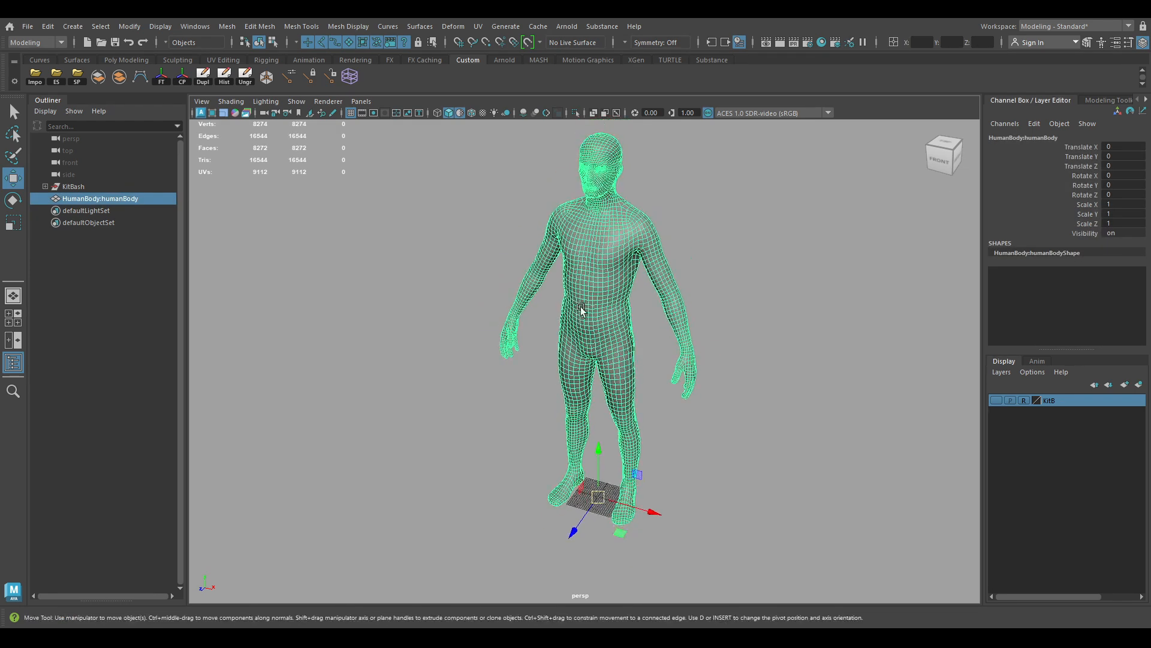
pyautogui.keyDown('alt'); pyautogui.moveTo(580, 309); pyautogui.dragTo(578, 340, button='middle'); pyautogui.keyUp('alt')
pyautogui.keyDown('alt'); pyautogui.moveTo(578, 340); pyautogui.dragTo(589, 337, button='right'); pyautogui.keyUp('alt')
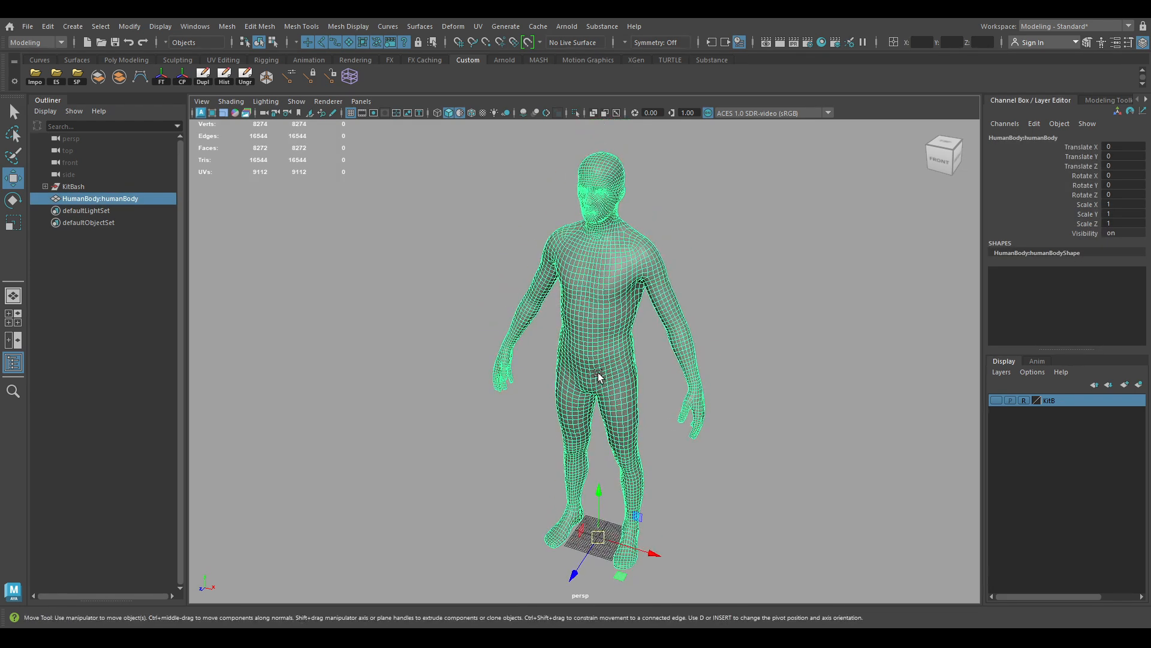
# Scale the selected body to 0.5 on X, Y and Z
pyautogui.press('r')
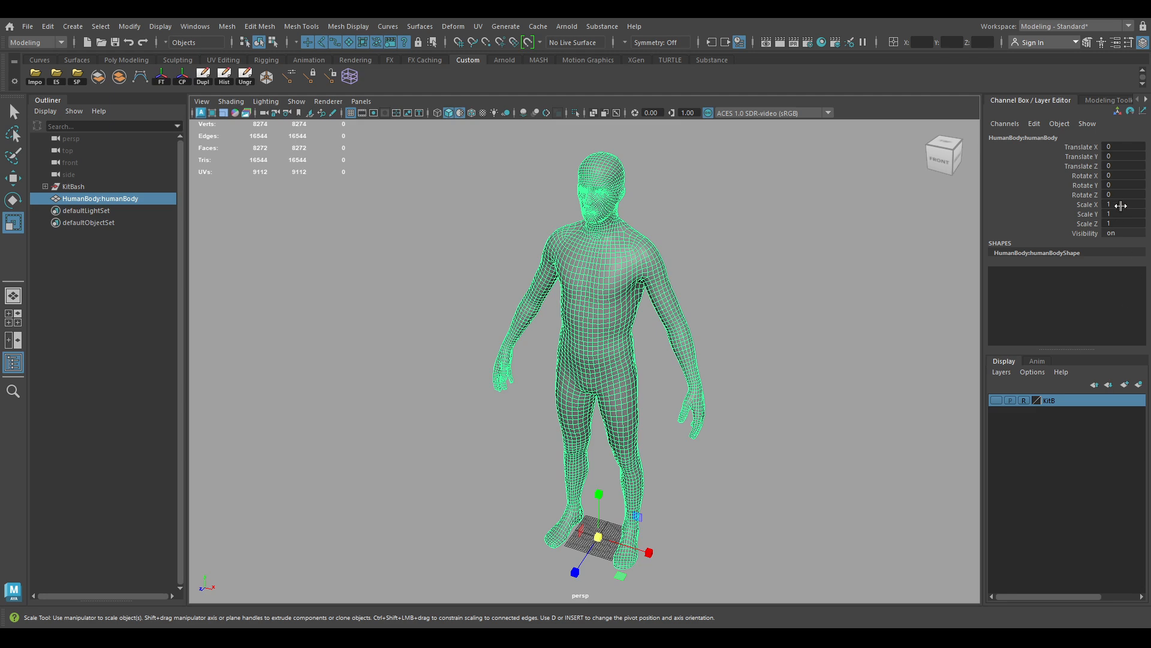
pyautogui.moveTo(1120, 206); pyautogui.dragTo(1130, 233)
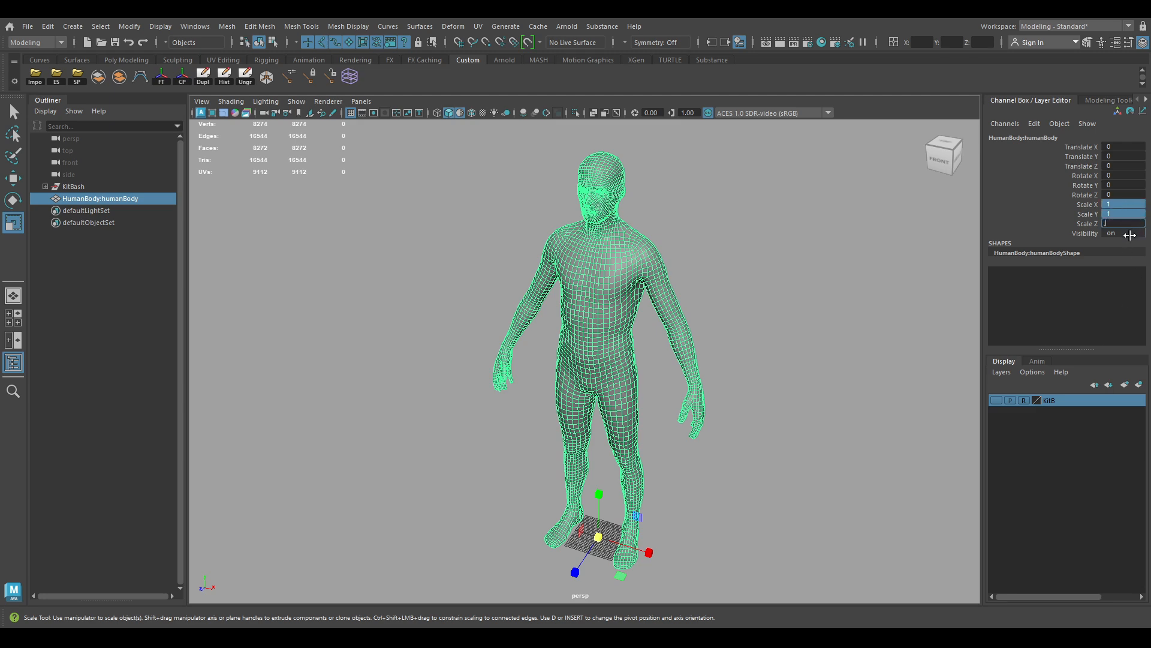
pyautogui.write('0.5')
pyautogui.press('Return')
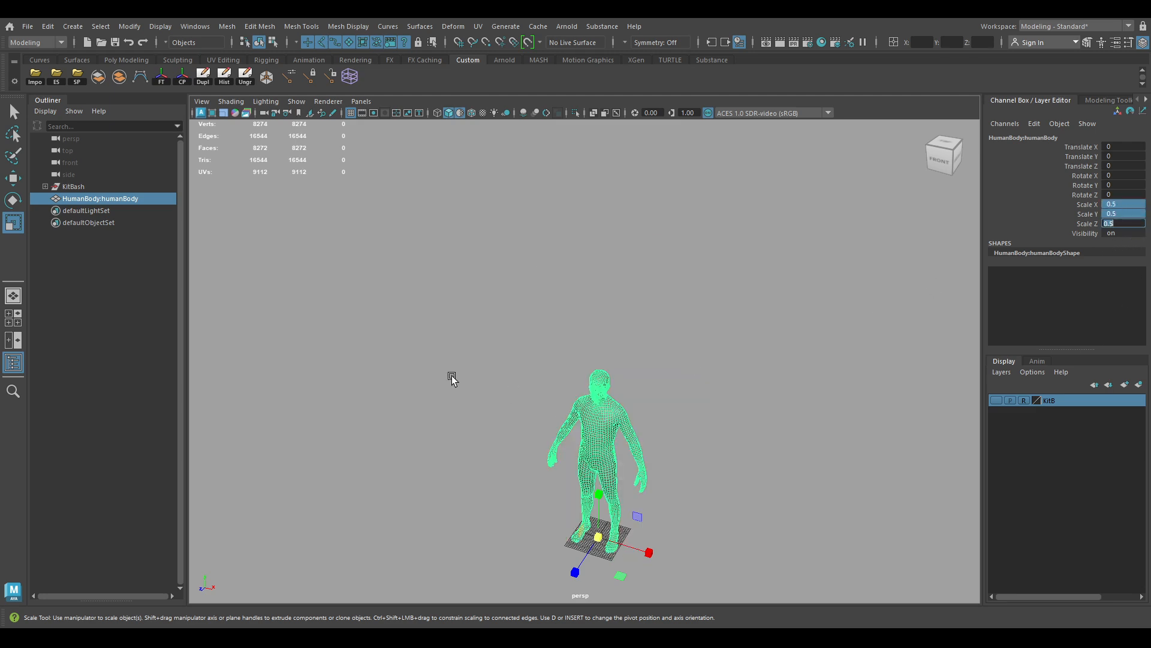
# Inspect the half-size body from several angles and reselect the HumanBody mesh
pyautogui.keyDown('alt'); pyautogui.moveTo(453, 377); pyautogui.dragTo(493, 428, button='right'); pyautogui.keyUp('alt')
pyautogui.keyDown('alt'); pyautogui.moveTo(493, 429); pyautogui.dragTo(496, 292, button='middle'); pyautogui.keyUp('alt')
pyautogui.keyDown('alt'); pyautogui.moveTo(497, 292); pyautogui.dragTo(574, 387, button='right'); pyautogui.keyUp('alt')
pyautogui.keyDown('alt'); pyautogui.moveTo(575, 386); pyautogui.dragTo(528, 318); pyautogui.keyUp('alt')
pyautogui.keyDown('alt'); pyautogui.moveTo(528, 318); pyautogui.dragTo(574, 373, button='right'); pyautogui.keyUp('alt')
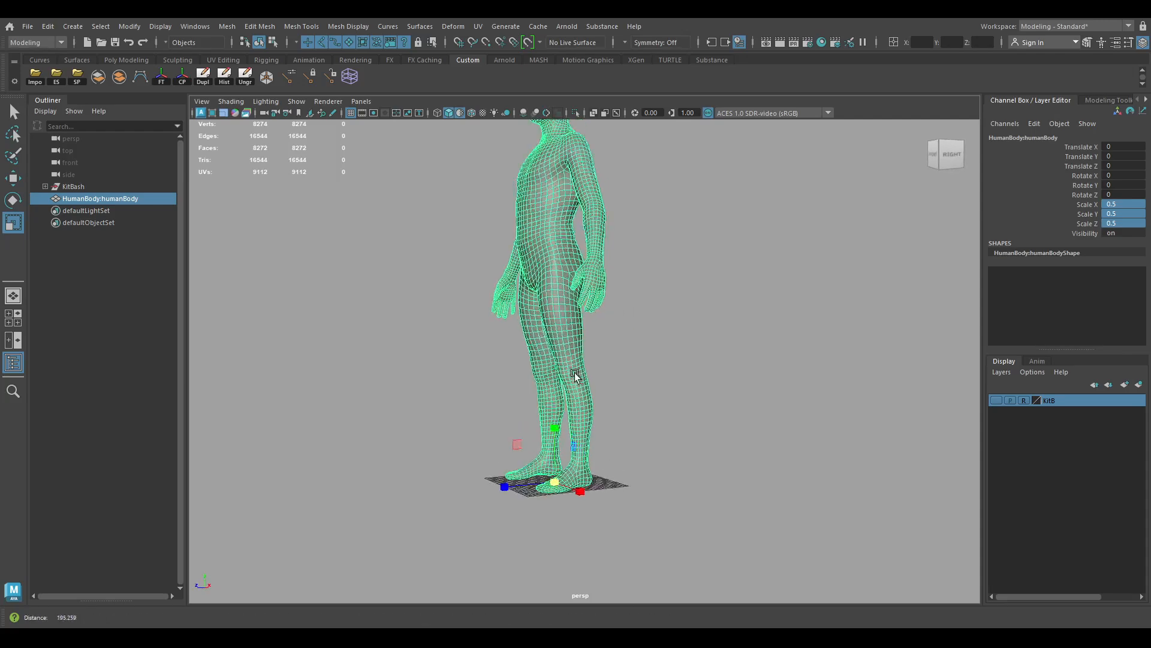
pyautogui.keyDown('alt'); pyautogui.moveTo(574, 374); pyautogui.dragTo(620, 387); pyautogui.keyUp('alt')
pyautogui.click(840, 438)
pyautogui.keyDown('alt'); pyautogui.moveTo(819, 323); pyautogui.dragTo(770, 431, button='middle'); pyautogui.keyUp('alt')
pyautogui.click(602, 260)
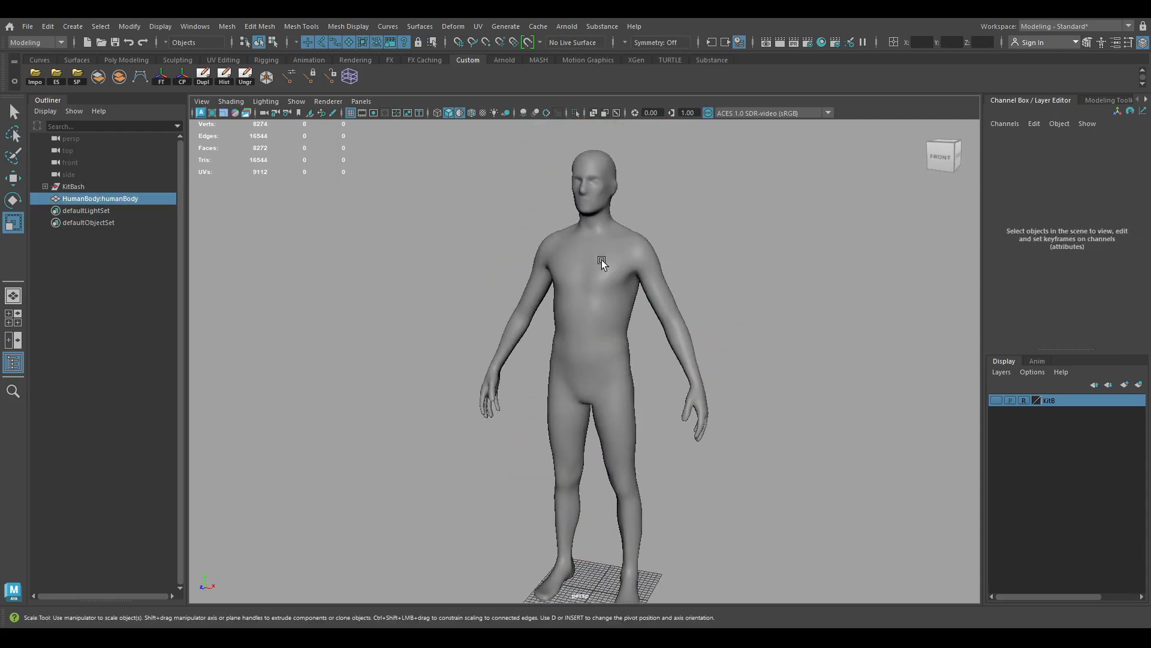
pyautogui.keyDown('alt'); pyautogui.moveTo(611, 220); pyautogui.dragTo(594, 205, button='middle'); pyautogui.keyUp('alt')
pyautogui.keyDown('alt'); pyautogui.moveTo(594, 204); pyautogui.dragTo(567, 190, button='right'); pyautogui.keyUp('alt')
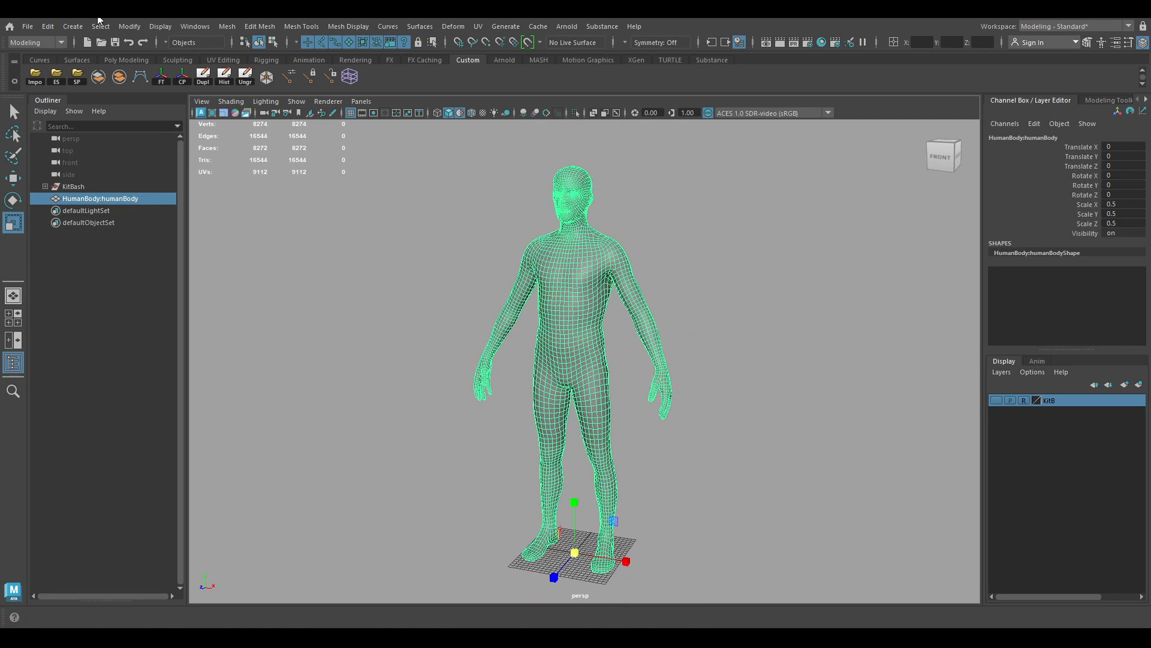
# Reset the body's transformations to restore it to full size
pyautogui.click(130, 25)
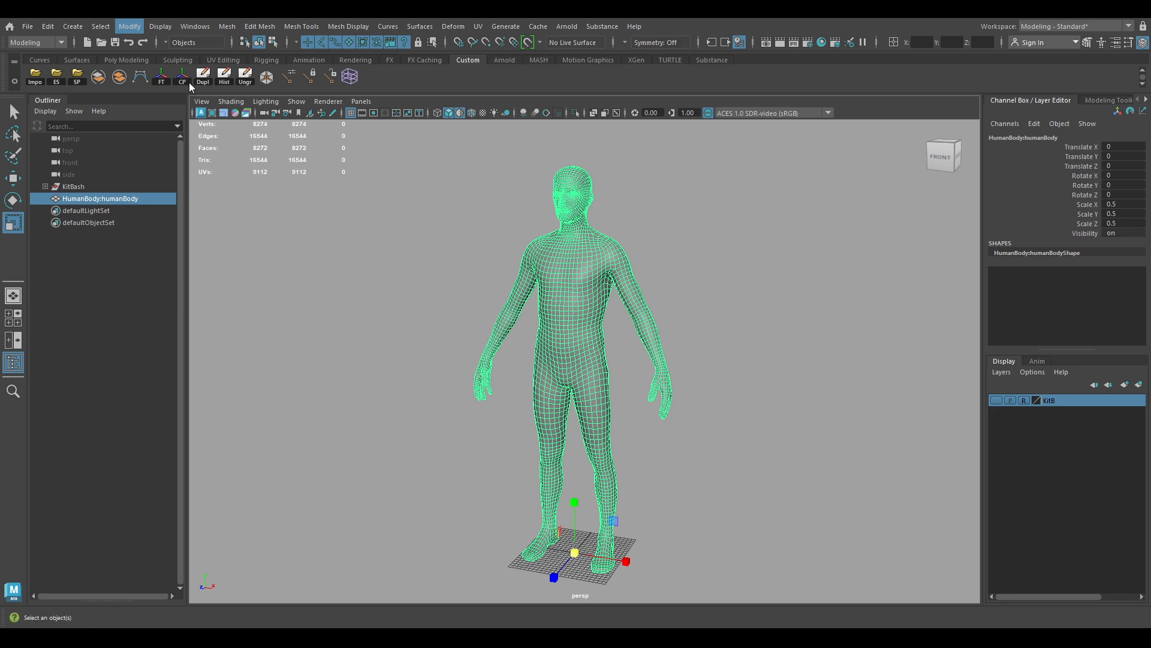
pyautogui.keyDown('alt'); pyautogui.moveTo(640, 358); pyautogui.dragTo(674, 376, button='right'); pyautogui.keyUp('alt')
pyautogui.keyDown('alt'); pyautogui.moveTo(672, 376); pyautogui.dragTo(661, 325, button='middle'); pyautogui.keyUp('alt')
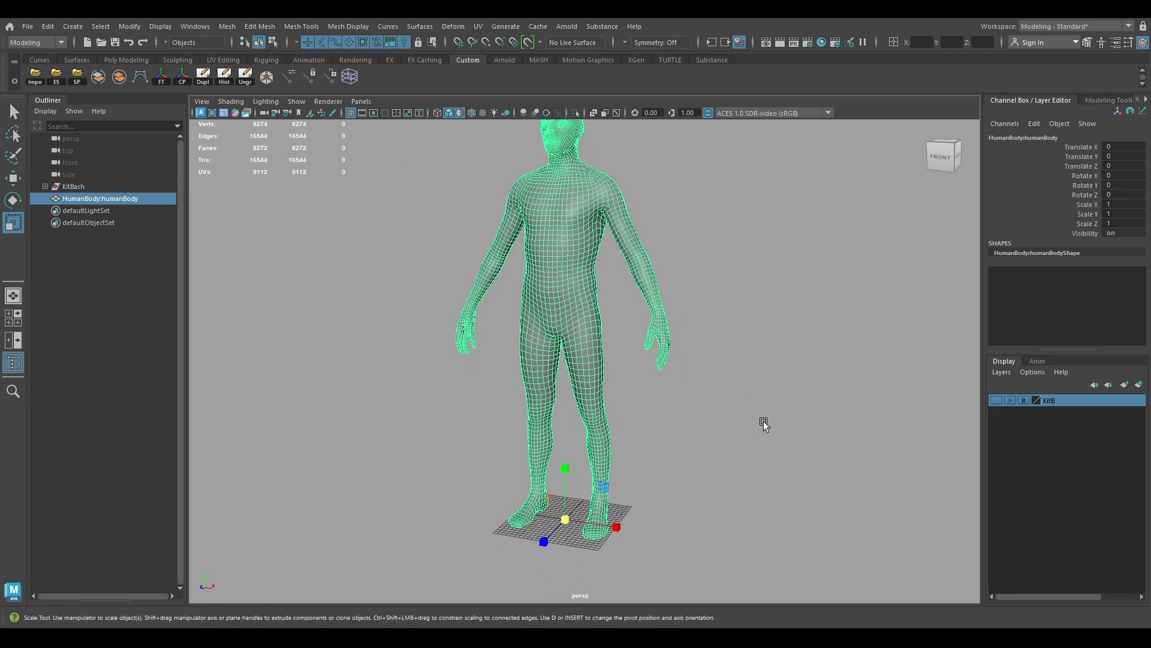
pyautogui.click(763, 421)
pyautogui.keyDown('alt'); pyautogui.moveTo(736, 399); pyautogui.dragTo(752, 449, button='middle'); pyautogui.keyUp('alt')
pyautogui.keyDown('alt'); pyautogui.moveTo(752, 449); pyautogui.dragTo(694, 429, button='right'); pyautogui.keyUp('alt')
pyautogui.keyDown('alt'); pyautogui.moveTo(694, 429); pyautogui.dragTo(751, 424); pyautogui.keyUp('alt')
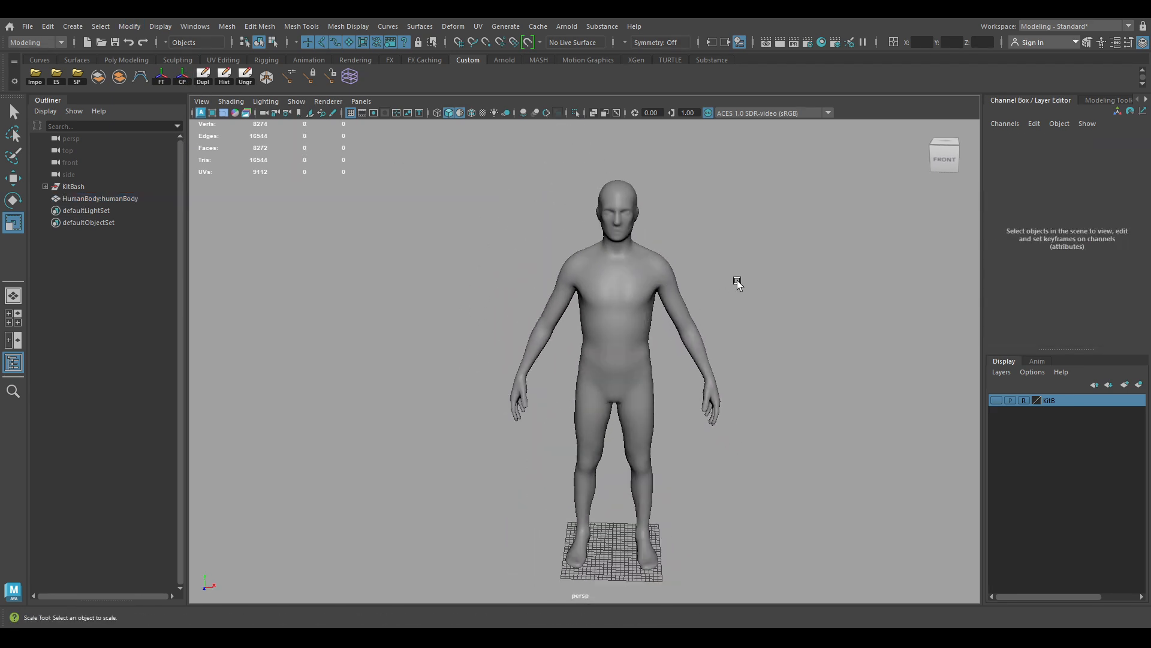
pyautogui.keyDown('alt'); pyautogui.moveTo(737, 282); pyautogui.dragTo(699, 274); pyautogui.keyUp('alt')
pyautogui.keyDown('alt'); pyautogui.moveTo(699, 274); pyautogui.dragTo(702, 316, button='right'); pyautogui.keyUp('alt')
# Select the full-size body, check it from several angles, then deselect it
pyautogui.click(629, 272)
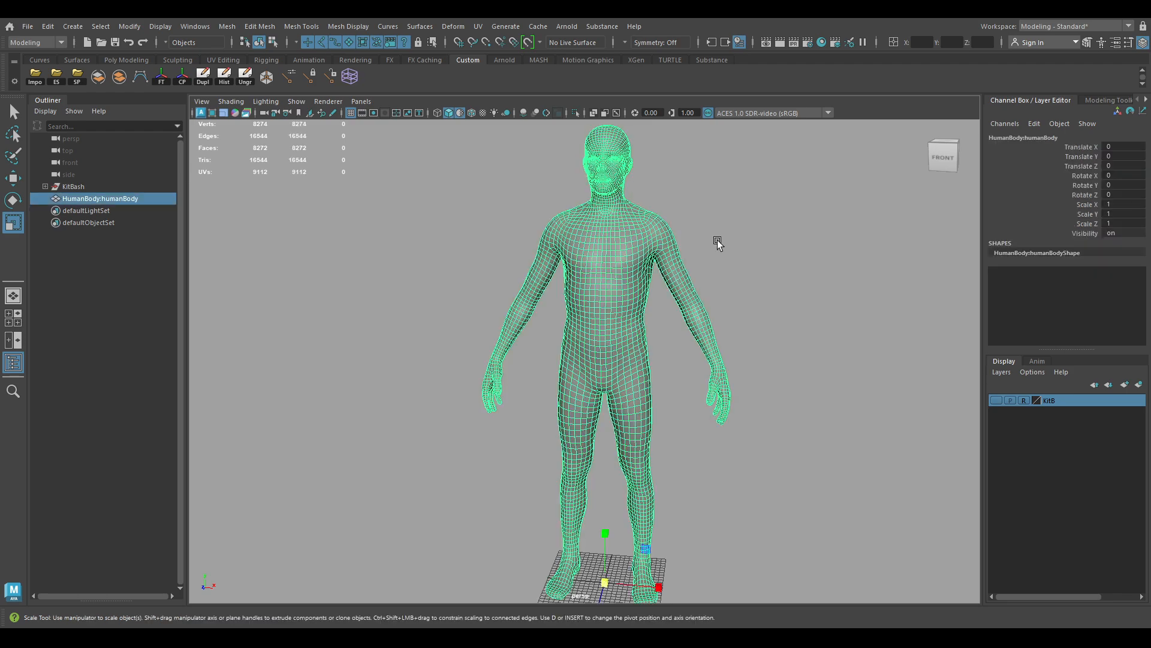
pyautogui.keyDown('alt'); pyautogui.moveTo(717, 240); pyautogui.dragTo(740, 265, button='right'); pyautogui.keyUp('alt')
pyautogui.keyDown('alt'); pyautogui.moveTo(683, 257); pyautogui.dragTo(719, 283); pyautogui.keyUp('alt')
pyautogui.keyDown('alt'); pyautogui.moveTo(679, 304); pyautogui.dragTo(703, 287, button='middle'); pyautogui.keyUp('alt')
pyautogui.keyDown('alt'); pyautogui.moveTo(703, 287); pyautogui.dragTo(695, 311, button='right'); pyautogui.keyUp('alt')
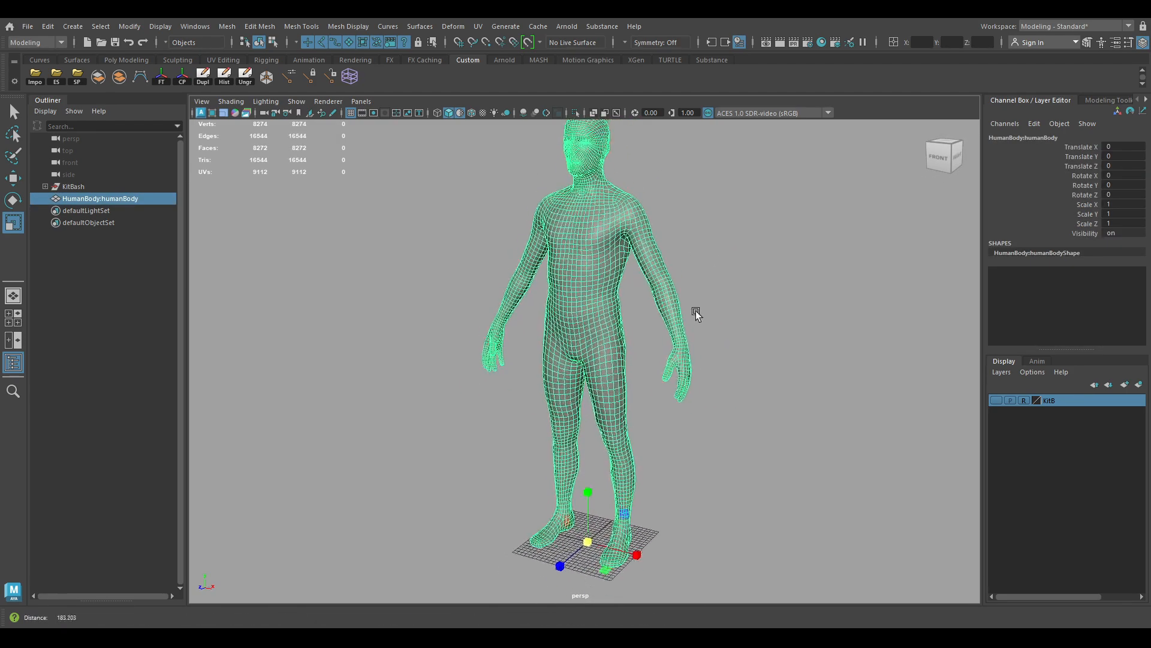
pyautogui.keyDown('alt'); pyautogui.moveTo(696, 311); pyautogui.dragTo(687, 302); pyautogui.keyUp('alt')
pyautogui.click(816, 339)
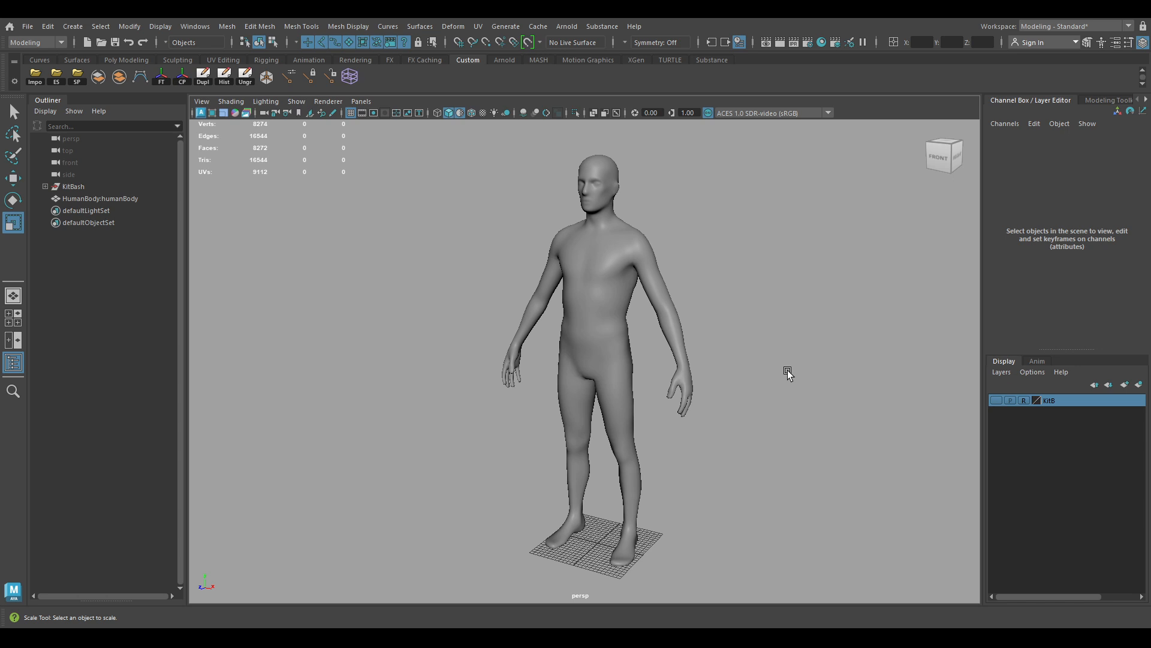
# Expand the KitBash group and select the UpperTeeth mesh
pyautogui.click(44, 185)
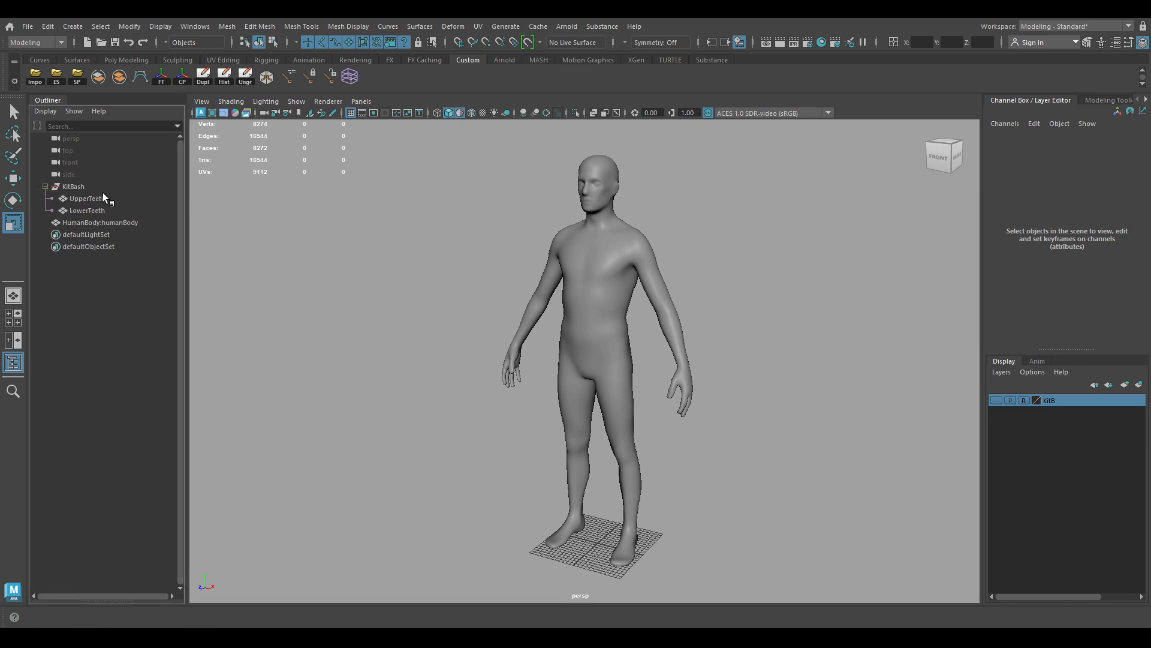
pyautogui.click(103, 197)
pyautogui.click(96, 210)
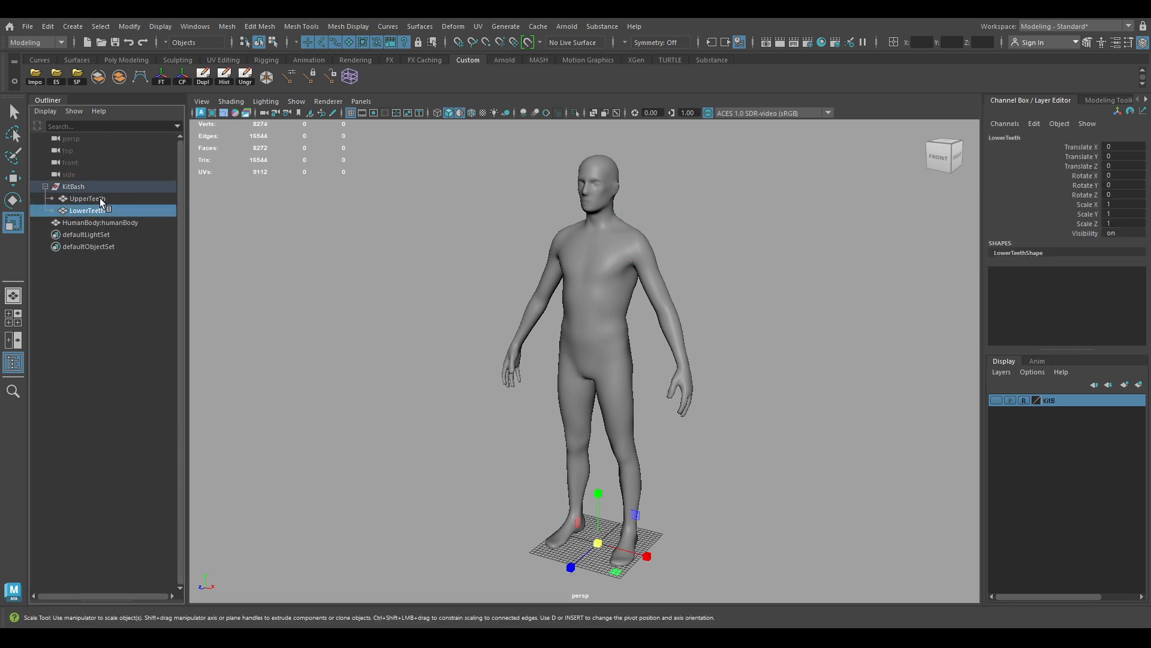
pyautogui.click(99, 197)
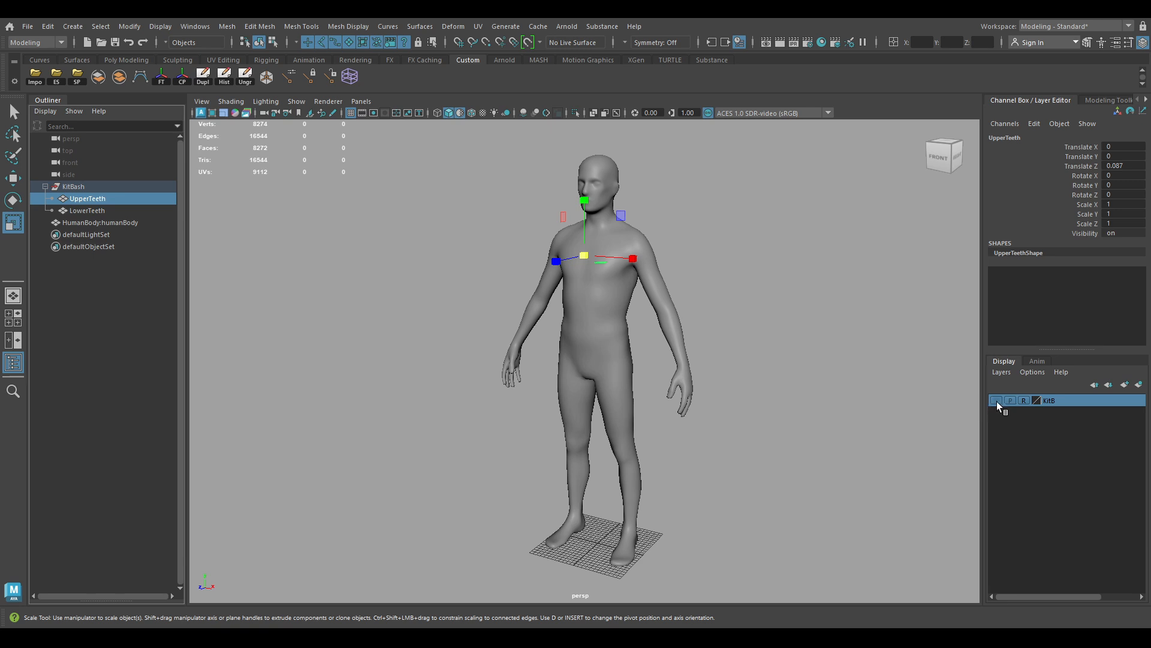
# Isolate and frame the upper teeth, then select the LowerTeeth mesh
pyautogui.click(574, 113)
pyautogui.press('f')
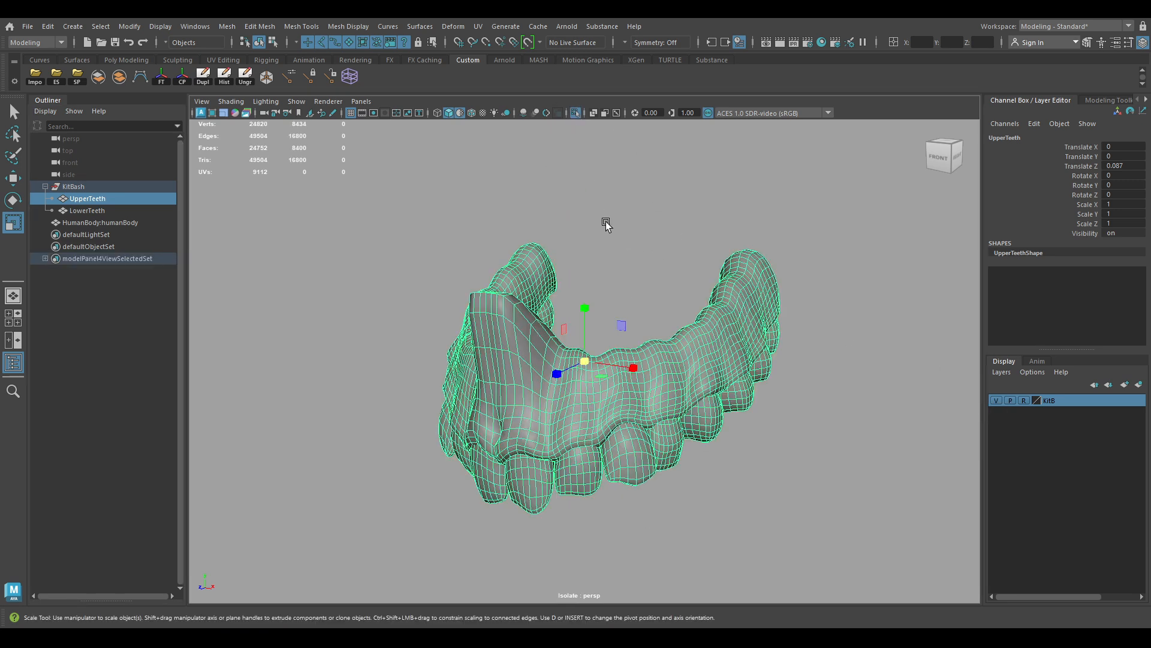
pyautogui.keyDown('alt'); pyautogui.moveTo(607, 358); pyautogui.dragTo(626, 383); pyautogui.keyUp('alt')
pyautogui.keyDown('alt'); pyautogui.moveTo(626, 382); pyautogui.dragTo(453, 311, button='right'); pyautogui.keyUp('alt')
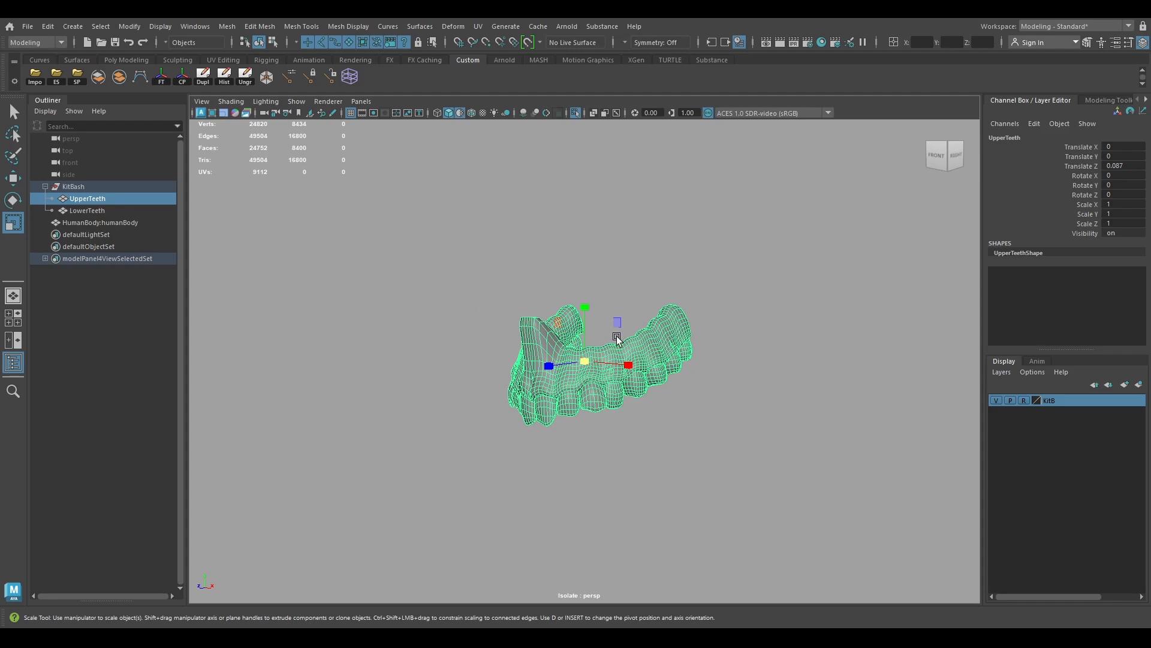
pyautogui.click(588, 328)
pyautogui.click(95, 211)
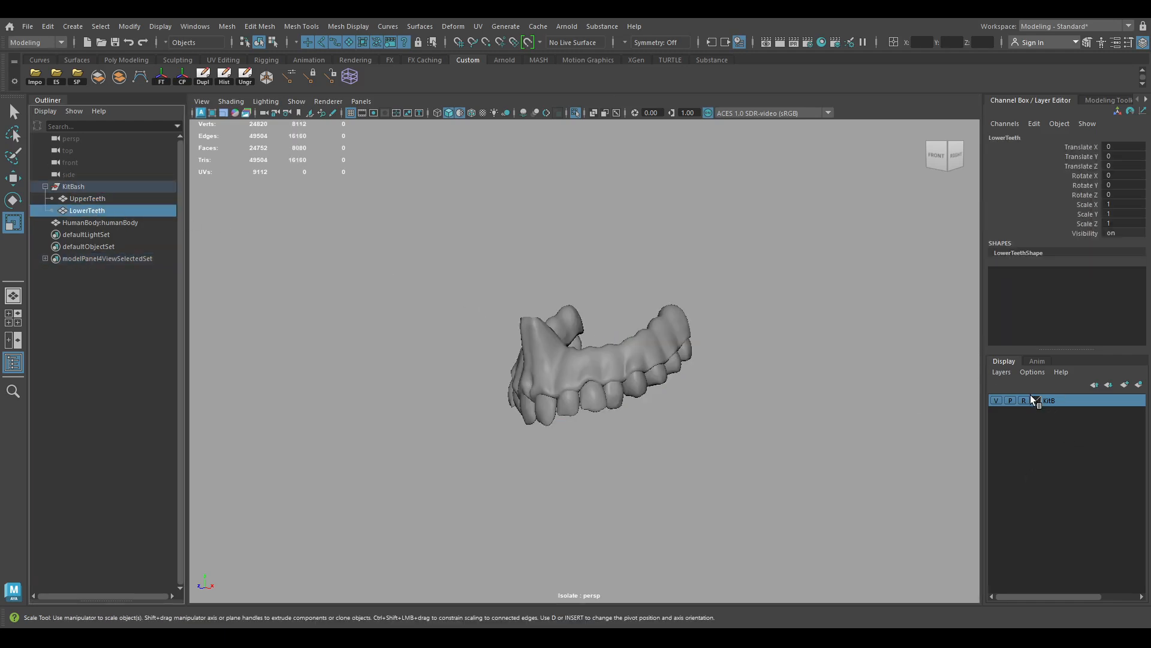
# Turn isolation off and view the teeth alongside the full body
pyautogui.click(574, 113)
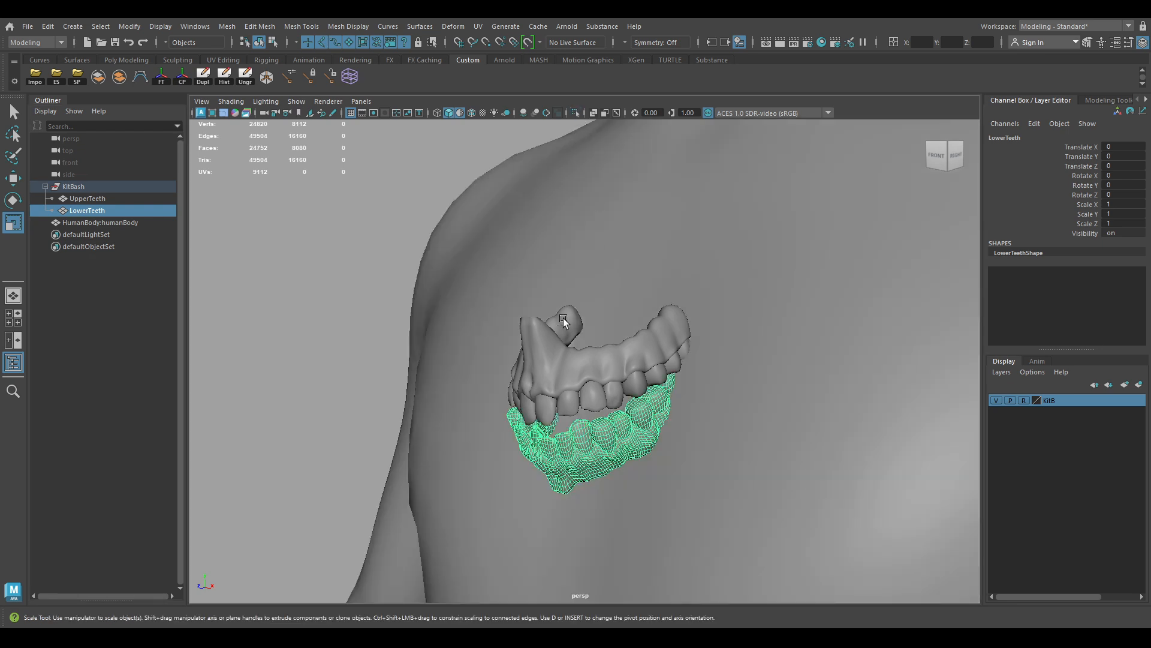
pyautogui.keyDown('alt'); pyautogui.moveTo(564, 321); pyautogui.dragTo(625, 328); pyautogui.keyUp('alt')
pyautogui.keyDown('alt'); pyautogui.moveTo(624, 329); pyautogui.dragTo(426, 176, button='right'); pyautogui.keyUp('alt')
pyautogui.keyDown('alt'); pyautogui.moveTo(426, 175); pyautogui.dragTo(624, 372); pyautogui.keyUp('alt')
# Scale the HumanBody mesh uniformly to 0.9 on all axes
pyautogui.click(585, 387)
pyautogui.keyDown('alt'); pyautogui.moveTo(585, 387); pyautogui.dragTo(606, 409, button='right'); pyautogui.keyUp('alt')
pyautogui.keyDown('alt'); pyautogui.moveTo(618, 407); pyautogui.dragTo(542, 449); pyautogui.keyUp('alt')
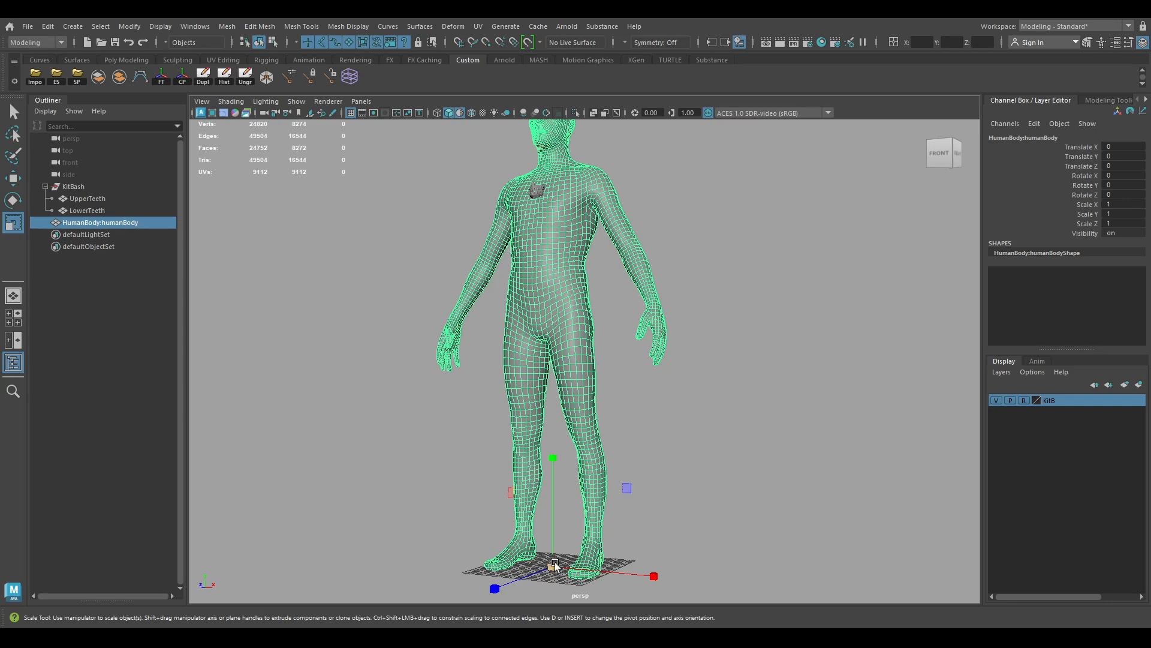
pyautogui.moveTo(552, 566); pyautogui.dragTo(519, 594)
pyautogui.moveTo(1120, 203); pyautogui.dragTo(1127, 227)
pyautogui.write('0.9')
pyautogui.press('Return')
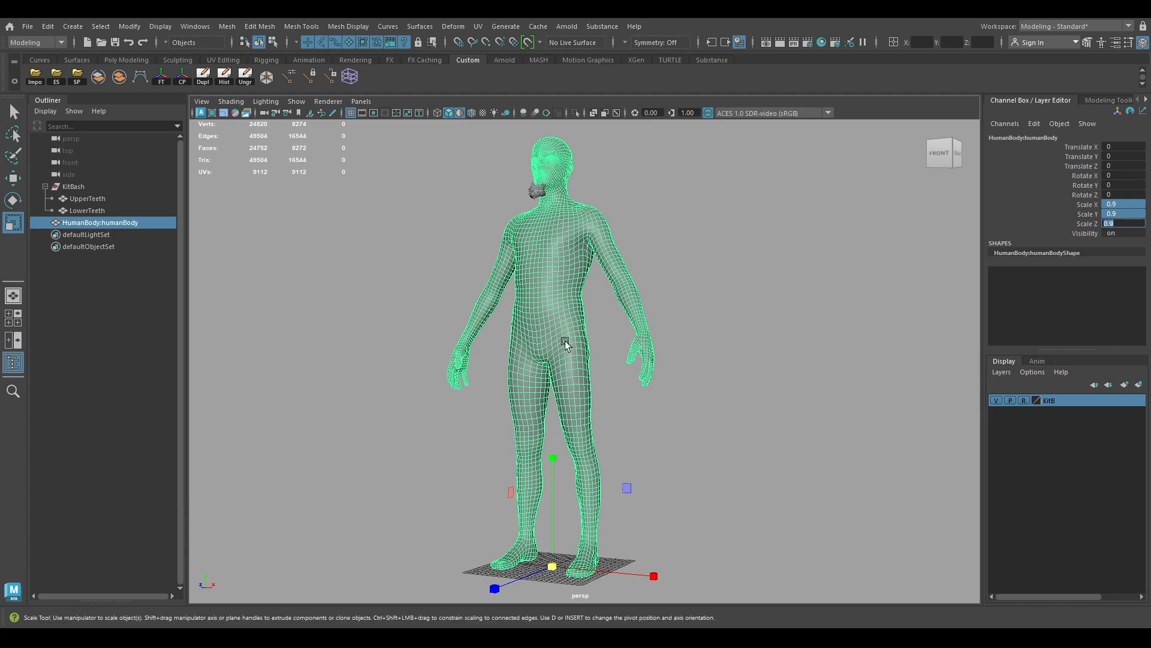
# From a side view of the head, marquee-select both UpperTeeth and LowerTeeth for moving
pyautogui.keyDown('alt'); pyautogui.moveTo(403, 246); pyautogui.dragTo(501, 267, button='right'); pyautogui.keyUp('alt')
pyautogui.keyDown('alt'); pyautogui.moveTo(501, 267); pyautogui.dragTo(538, 483, button='middle'); pyautogui.keyUp('alt')
pyautogui.keyDown('alt'); pyautogui.moveTo(538, 482); pyautogui.dragTo(588, 450, button='right'); pyautogui.keyUp('alt')
pyautogui.keyDown('alt'); pyautogui.moveTo(588, 450); pyautogui.dragTo(522, 437); pyautogui.keyUp('alt')
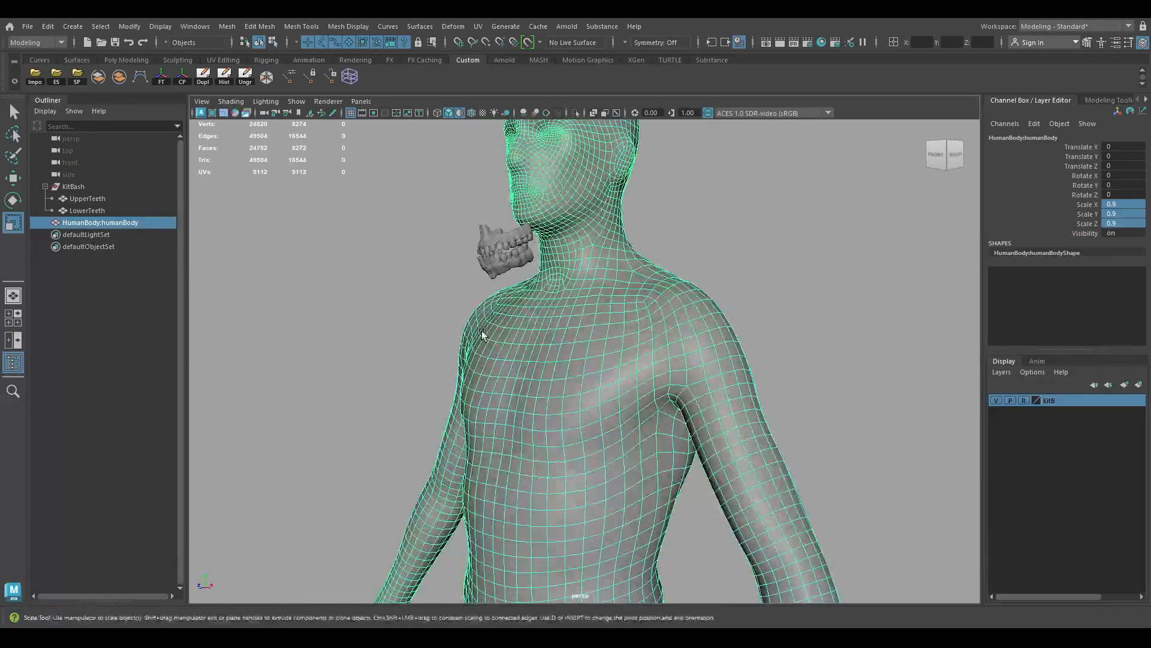
pyautogui.click(474, 233)
pyautogui.keyDown('alt'); pyautogui.moveTo(490, 264); pyautogui.dragTo(462, 271); pyautogui.keyUp('alt')
pyautogui.keyDown('alt'); pyautogui.moveTo(471, 228); pyautogui.dragTo(454, 264, button='middle'); pyautogui.keyUp('alt')
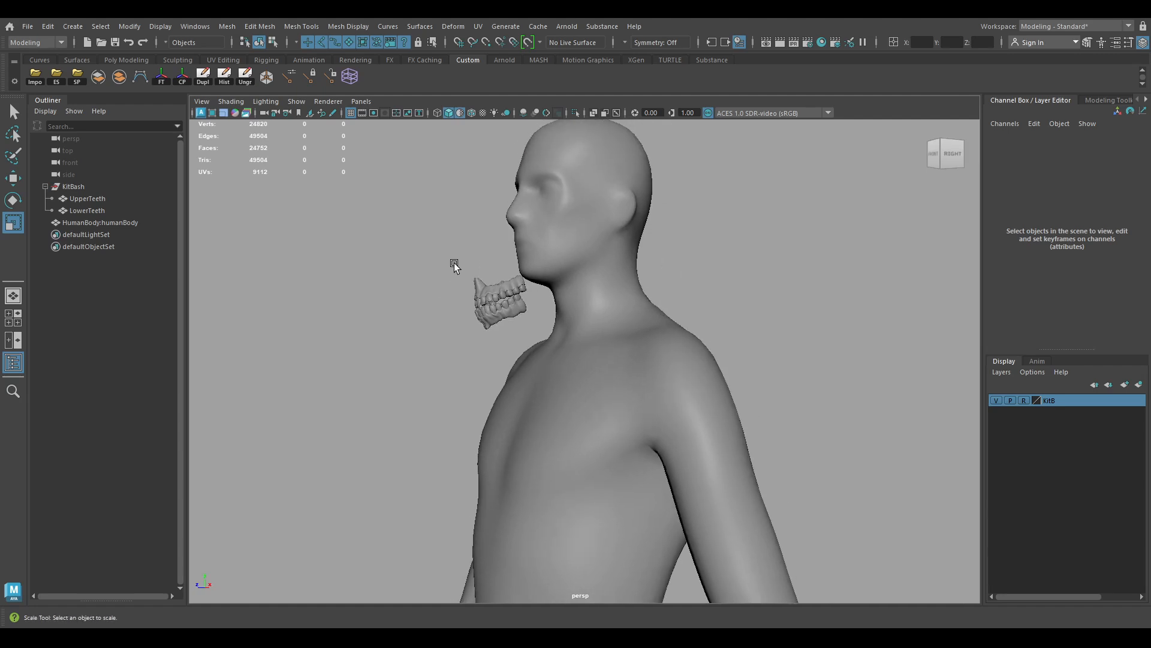
pyautogui.keyDown('alt'); pyautogui.moveTo(455, 265); pyautogui.dragTo(516, 282, button='right'); pyautogui.keyUp('alt')
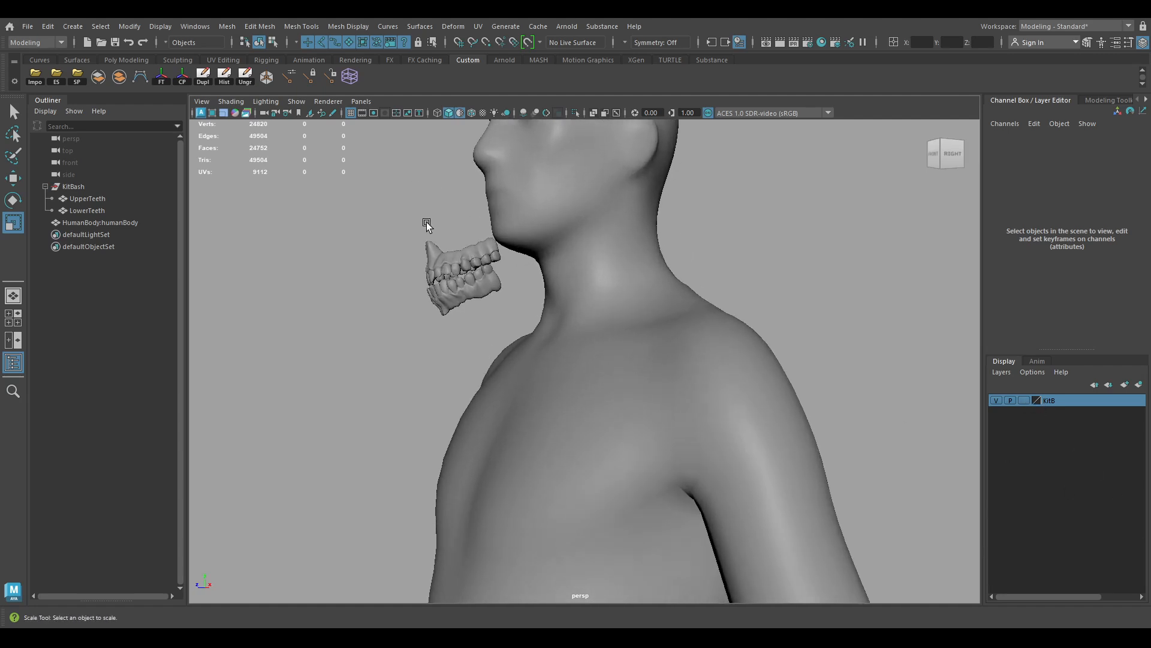
pyautogui.moveTo(401, 215); pyautogui.dragTo(457, 337)
pyautogui.keyDown('alt'); pyautogui.moveTo(458, 245); pyautogui.dragTo(452, 232); pyautogui.keyUp('alt')
pyautogui.press('w')
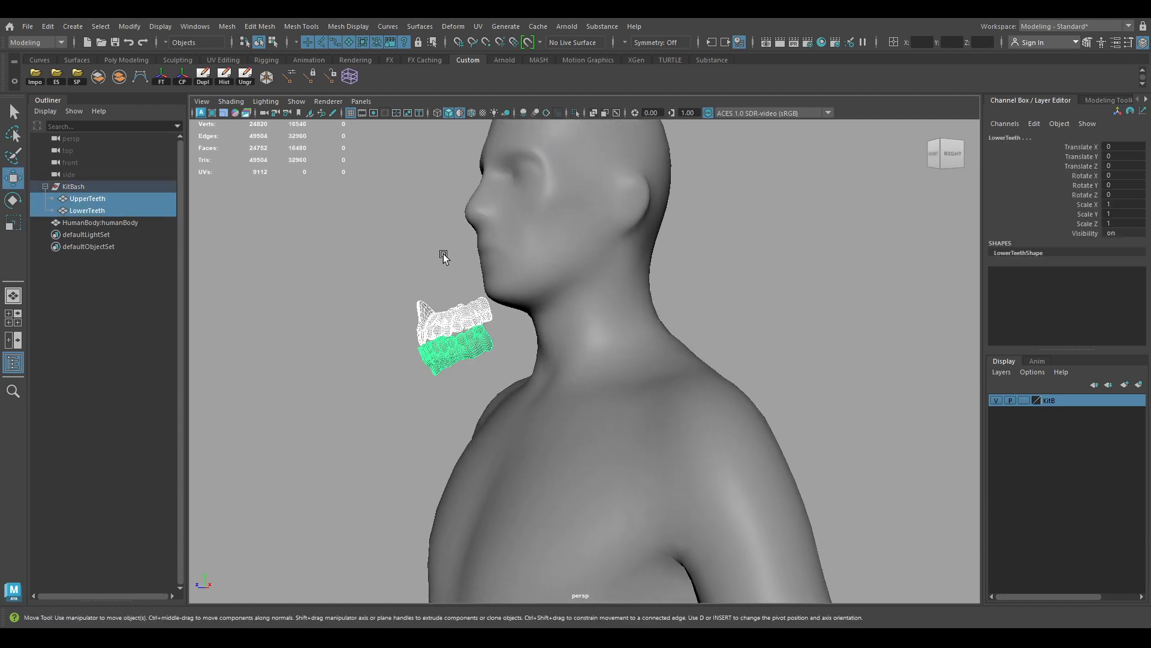
# Move the teeth's pivot up to the teeth with grid snapping on
pyautogui.keyDown('alt'); pyautogui.moveTo(637, 447); pyautogui.dragTo(493, 407, button='right'); pyautogui.keyUp('alt')
pyautogui.keyDown('alt'); pyautogui.moveTo(493, 407); pyautogui.dragTo(501, 287, button='middle'); pyautogui.keyUp('alt')
pyautogui.keyDown('alt'); pyautogui.moveTo(501, 287); pyautogui.dragTo(634, 343); pyautogui.keyUp('alt')
pyautogui.scroll(-6, 634, 343)
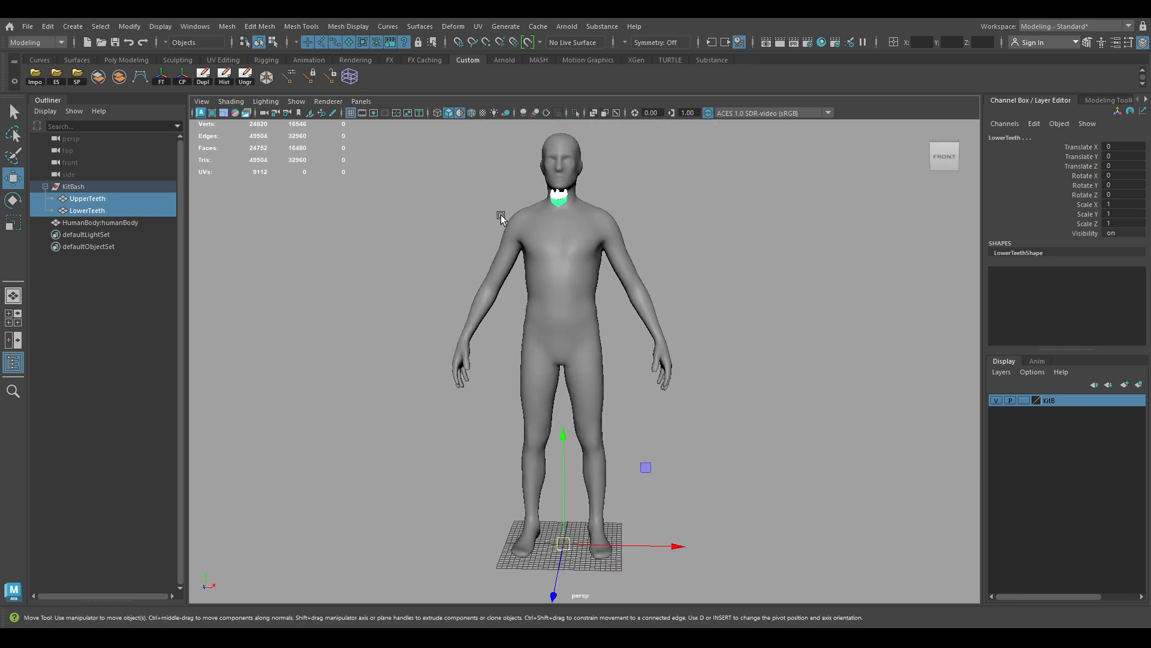
pyautogui.keyDown('alt'); pyautogui.moveTo(695, 483); pyautogui.dragTo(699, 476, button='middle'); pyautogui.keyUp('alt')
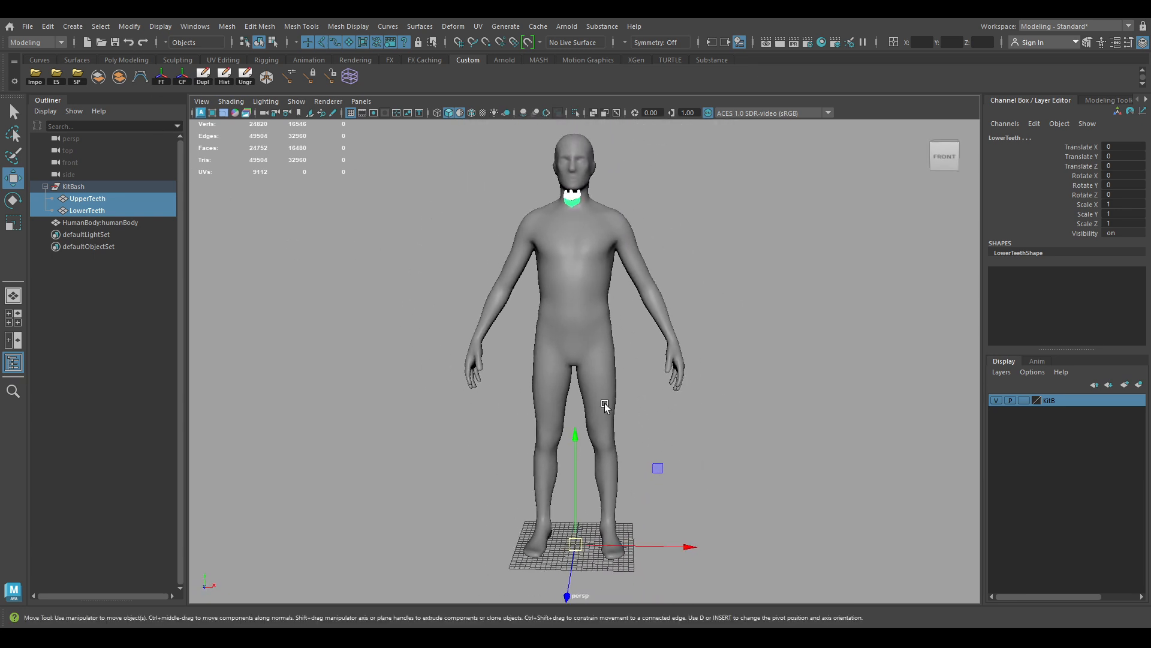
pyautogui.press('d')
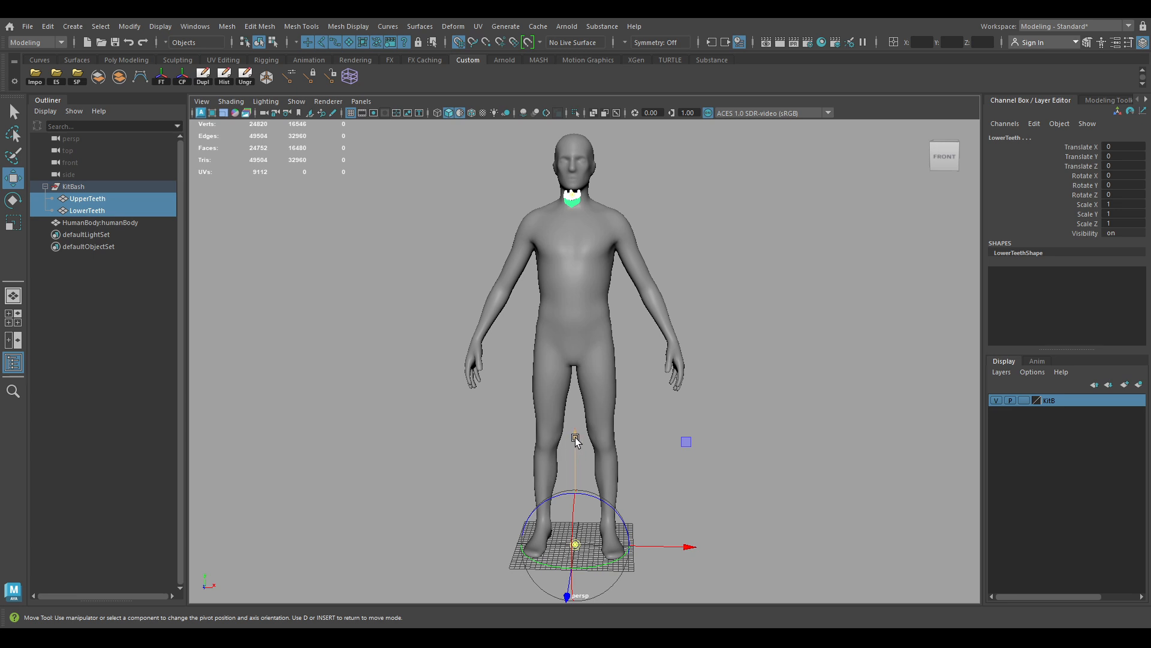
pyautogui.press('x')
pyautogui.moveTo(576, 436); pyautogui.dragTo(590, 197)
pyautogui.keyDown('alt'); pyautogui.moveTo(553, 252); pyautogui.dragTo(585, 241, button='right'); pyautogui.keyUp('alt')
pyautogui.keyDown('alt'); pyautogui.moveTo(586, 242); pyautogui.dragTo(616, 472, button='middle'); pyautogui.keyUp('alt')
# From a side view, raise the teeth and shift them toward the mouth
pyautogui.keyDown('alt'); pyautogui.moveTo(616, 473); pyautogui.dragTo(790, 470, button='right'); pyautogui.keyUp('alt')
pyautogui.keyDown('alt'); pyautogui.moveTo(789, 470); pyautogui.dragTo(670, 409); pyautogui.keyUp('alt')
pyautogui.keyDown('alt'); pyautogui.moveTo(670, 409); pyautogui.dragTo(727, 475, button='right'); pyautogui.keyUp('alt')
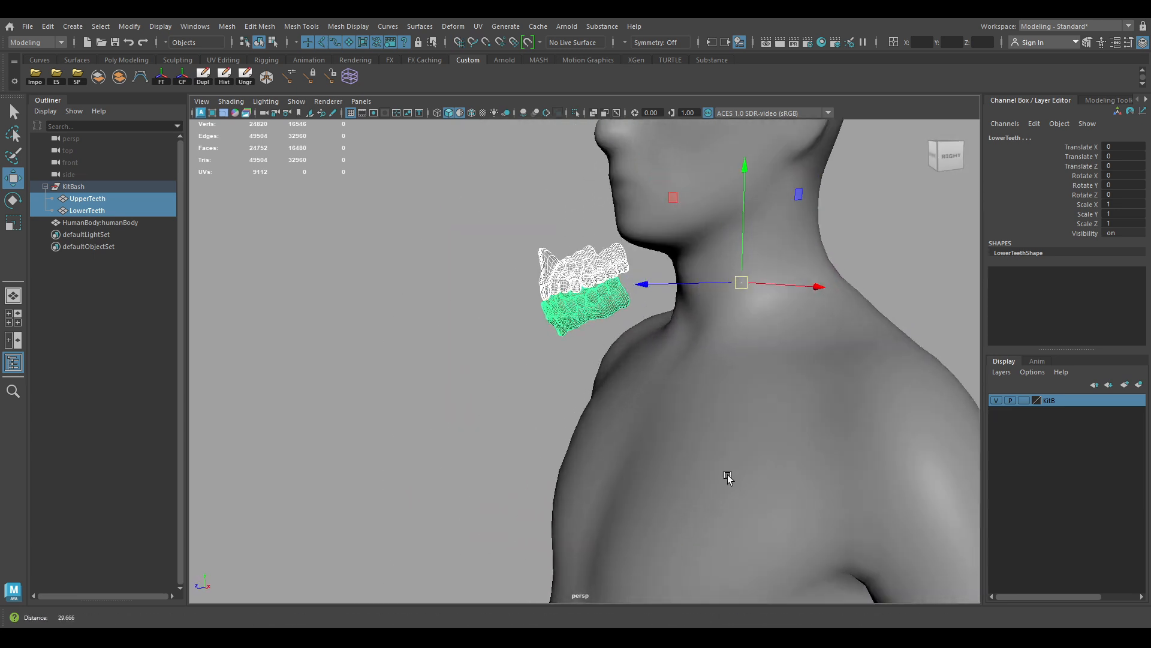
pyautogui.keyDown('alt'); pyautogui.moveTo(727, 475); pyautogui.dragTo(743, 383); pyautogui.keyUp('alt')
pyautogui.keyDown('alt'); pyautogui.moveTo(743, 383); pyautogui.dragTo(650, 302, button='right'); pyautogui.keyUp('alt')
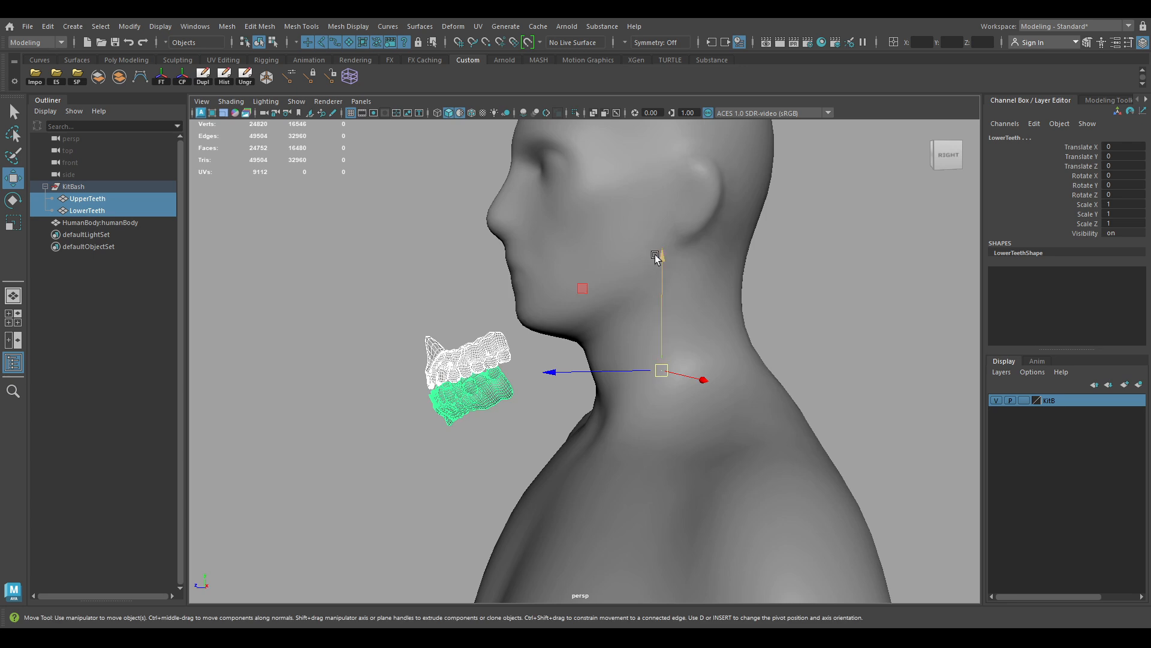
pyautogui.moveTo(654, 254); pyautogui.dragTo(684, 176)
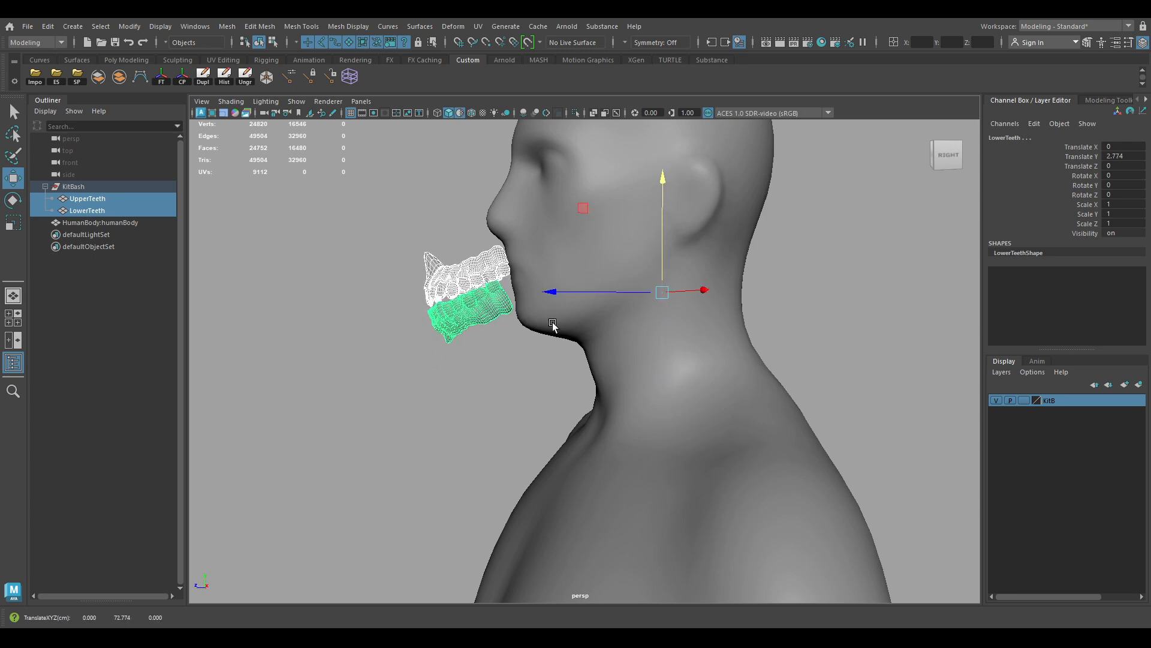
pyautogui.moveTo(549, 294); pyautogui.dragTo(615, 295)
pyautogui.moveTo(725, 183); pyautogui.dragTo(726, 169)
pyautogui.moveTo(617, 275); pyautogui.dragTo(599, 276)
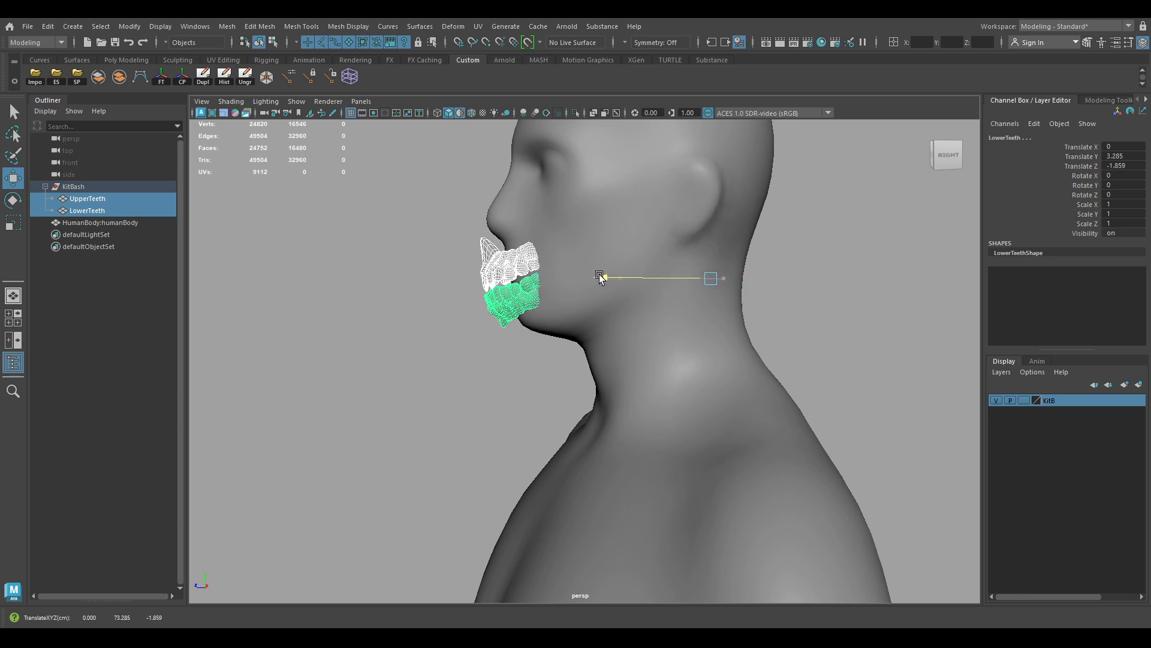
pyautogui.moveTo(714, 167); pyautogui.dragTo(713, 167)
# Push the teeth back into the mouth (Translate Y 3.267, Z -2.038) and check from the front
pyautogui.keyDown('alt'); pyautogui.moveTo(784, 288); pyautogui.dragTo(467, 258, button='right'); pyautogui.keyUp('alt')
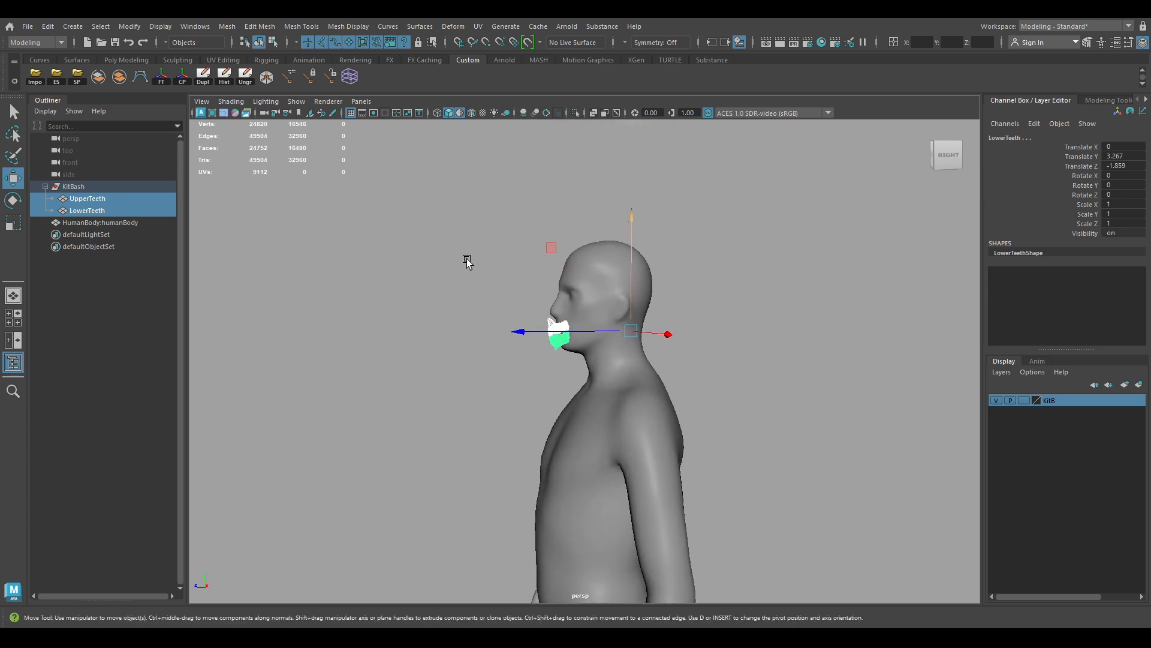
pyautogui.keyDown('alt'); pyautogui.moveTo(467, 258); pyautogui.dragTo(521, 332); pyautogui.keyUp('alt')
pyautogui.keyDown('alt'); pyautogui.moveTo(522, 332); pyautogui.dragTo(498, 319, button='right'); pyautogui.keyUp('alt')
pyautogui.keyDown('alt'); pyautogui.moveTo(499, 319); pyautogui.dragTo(570, 373); pyautogui.keyUp('alt')
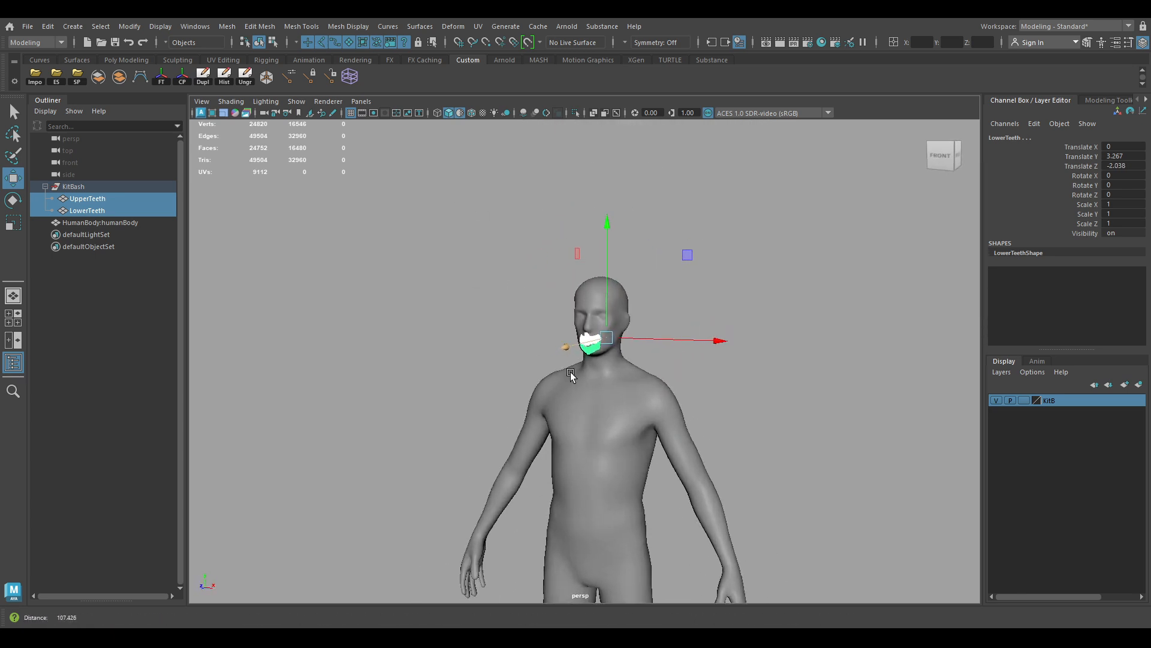
pyautogui.keyDown('alt'); pyautogui.moveTo(570, 373); pyautogui.dragTo(889, 450, button='right'); pyautogui.keyUp('alt')
pyautogui.click(928, 455)
pyautogui.keyDown('alt'); pyautogui.moveTo(672, 354); pyautogui.dragTo(744, 348); pyautogui.keyUp('alt')
pyautogui.keyDown('alt'); pyautogui.moveTo(744, 348); pyautogui.dragTo(838, 326, button='right'); pyautogui.keyUp('alt')
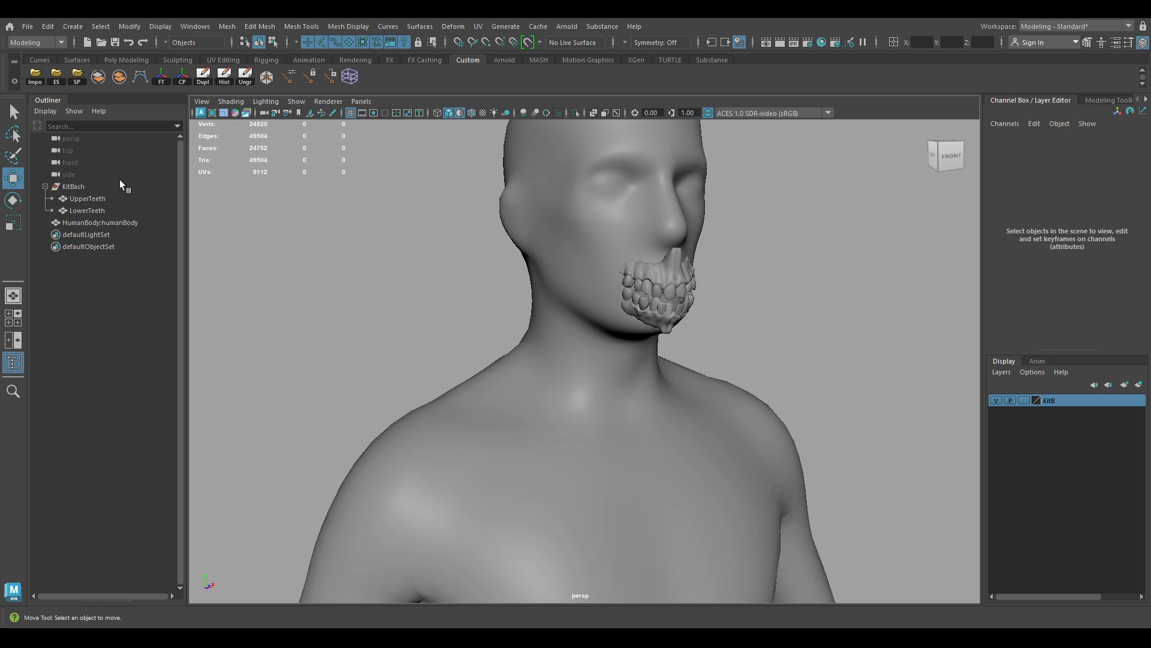
# Rename the HumanBody:humanBody mesh to HumanBody1
pyautogui.click(135, 223)
pyautogui.doubleClick(99, 223)
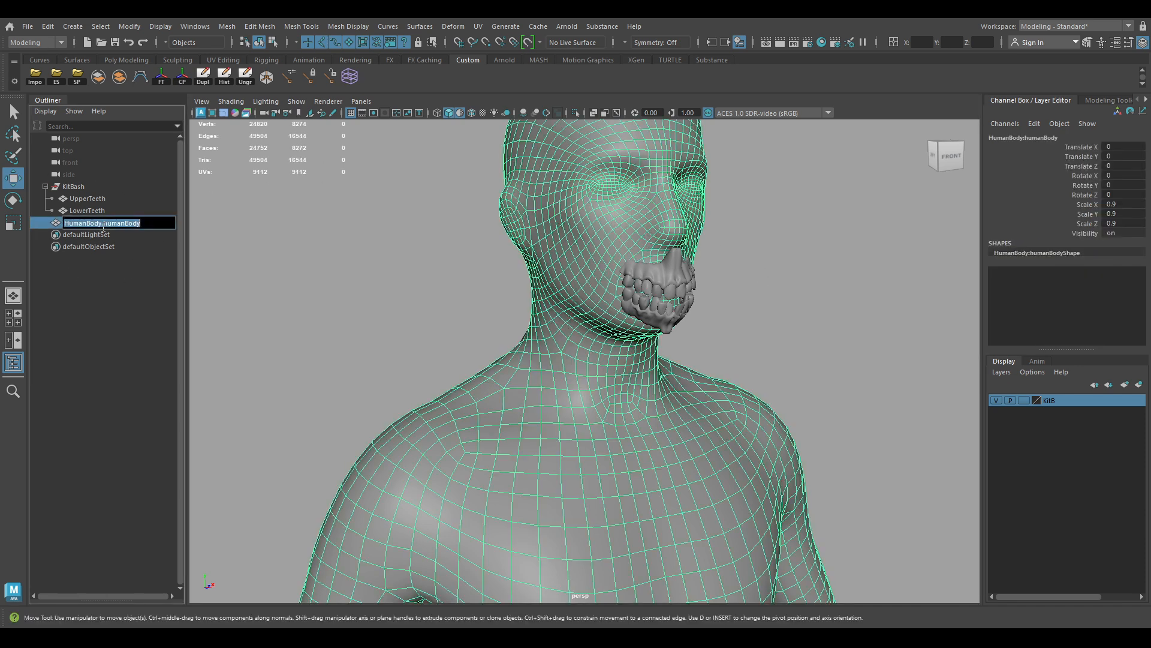
pyautogui.doubleClick(147, 223)
pyautogui.press('BackSpace')
pyautogui.write('y1')
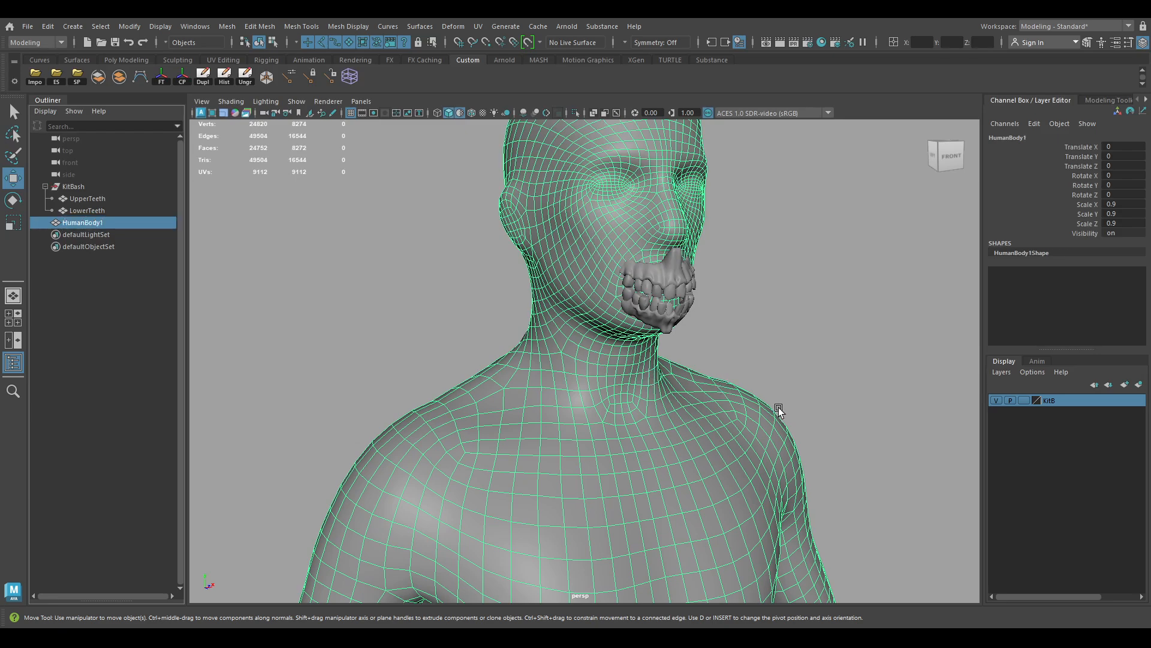
pyautogui.press('Return')
pyautogui.keyDown('alt'); pyautogui.moveTo(772, 319); pyautogui.dragTo(715, 277, button='right'); pyautogui.keyUp('alt')
pyautogui.keyDown('alt'); pyautogui.moveTo(770, 278); pyautogui.dragTo(686, 280); pyautogui.keyUp('alt')
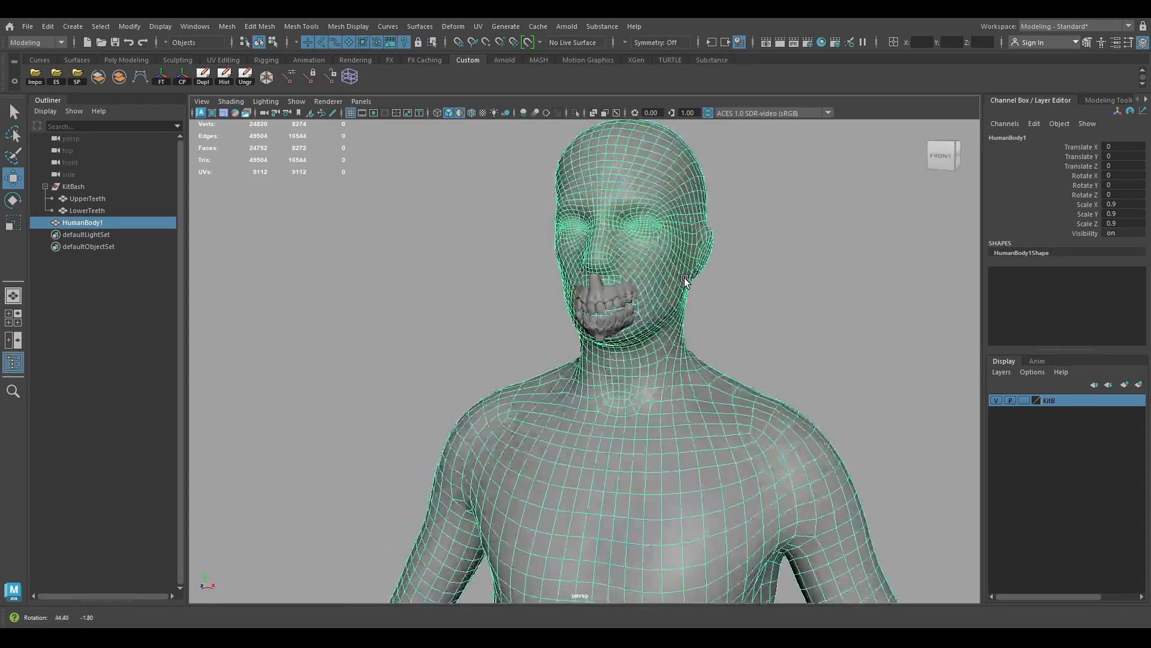
pyautogui.keyDown('alt'); pyautogui.moveTo(686, 281); pyautogui.dragTo(631, 243, button='right'); pyautogui.keyUp('alt')
pyautogui.keyDown('alt'); pyautogui.moveTo(631, 243); pyautogui.dragTo(542, 275); pyautogui.keyUp('alt')
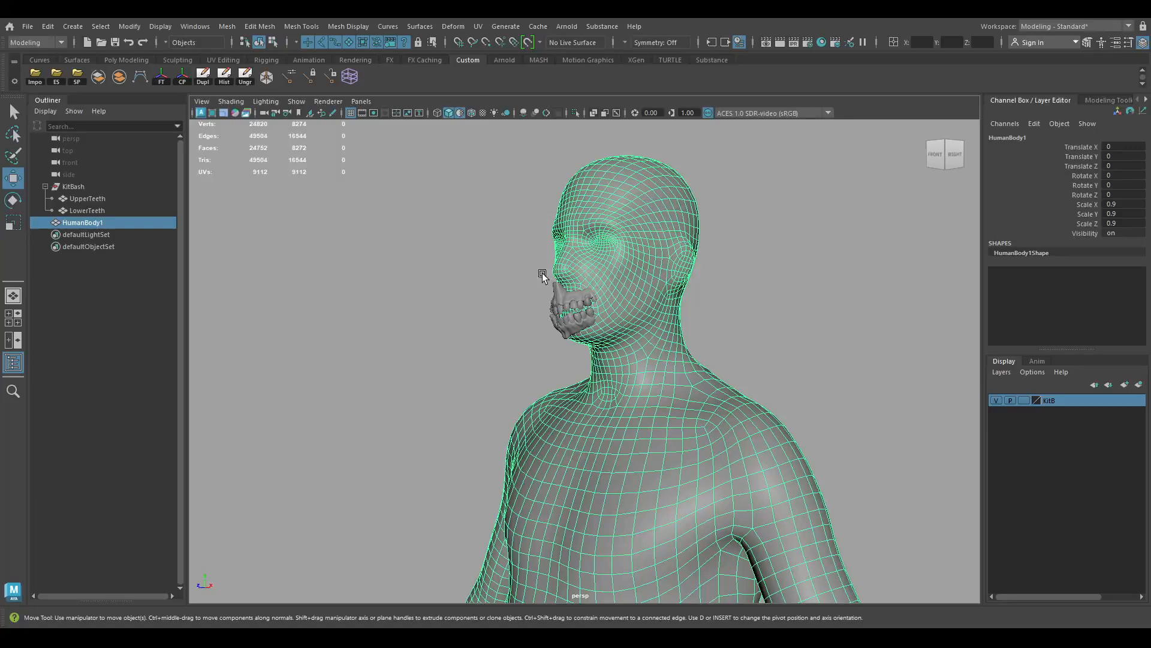
# Ungroup KitBash so UpperTeeth and LowerTeeth become top-level objects
pyautogui.click(78, 184)
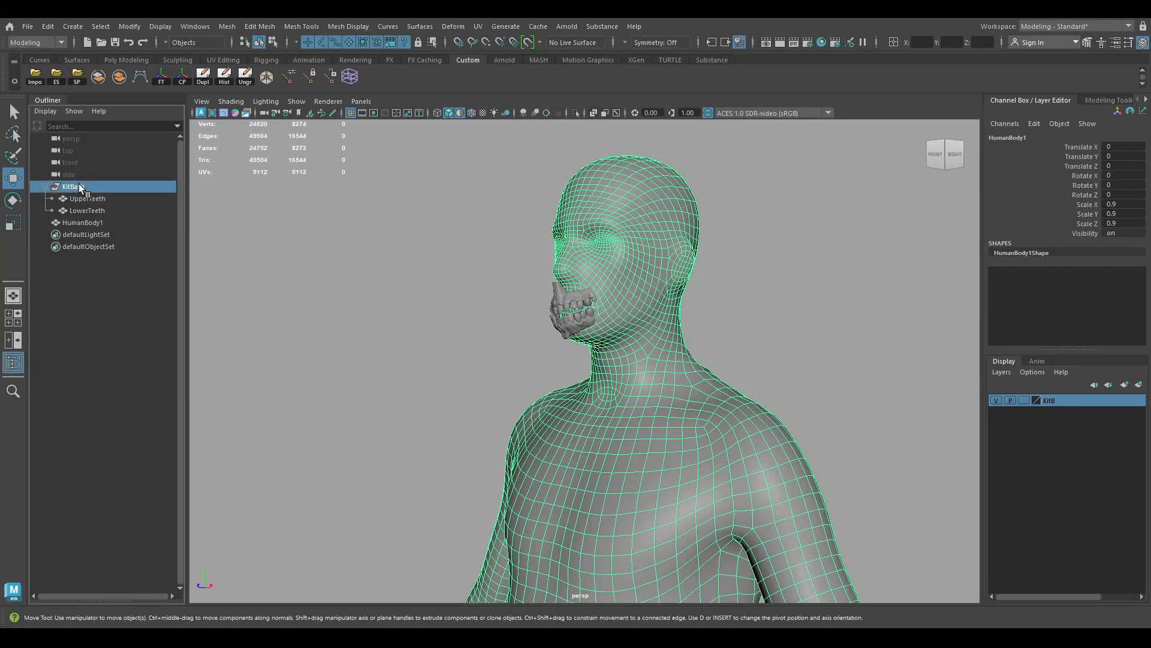
pyautogui.click(110, 199)
pyautogui.click(104, 211)
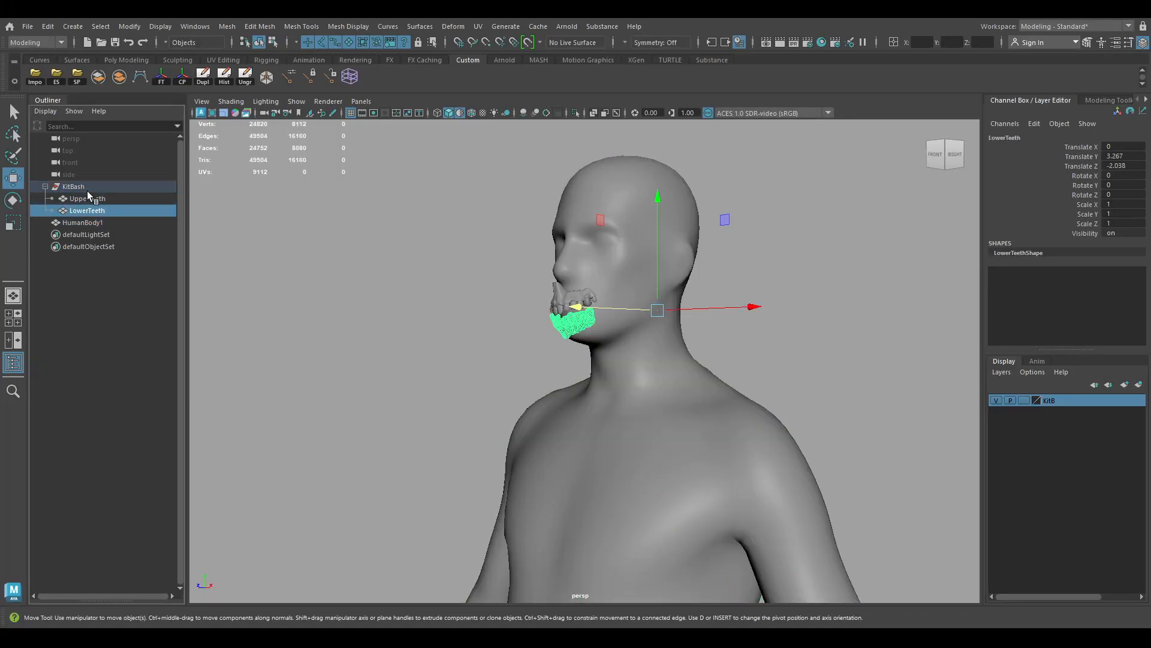
pyautogui.click(90, 187)
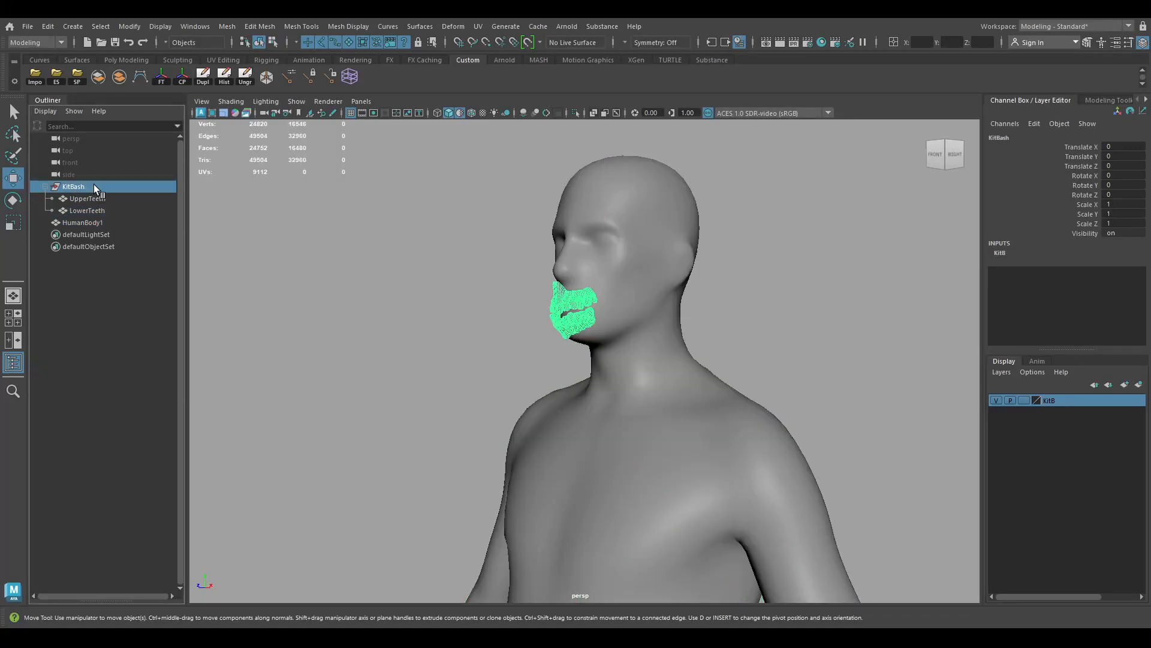
pyautogui.click(245, 76)
pyautogui.click(105, 318)
pyautogui.keyDown('alt'); pyautogui.moveTo(679, 286); pyautogui.dragTo(498, 304); pyautogui.keyUp('alt')
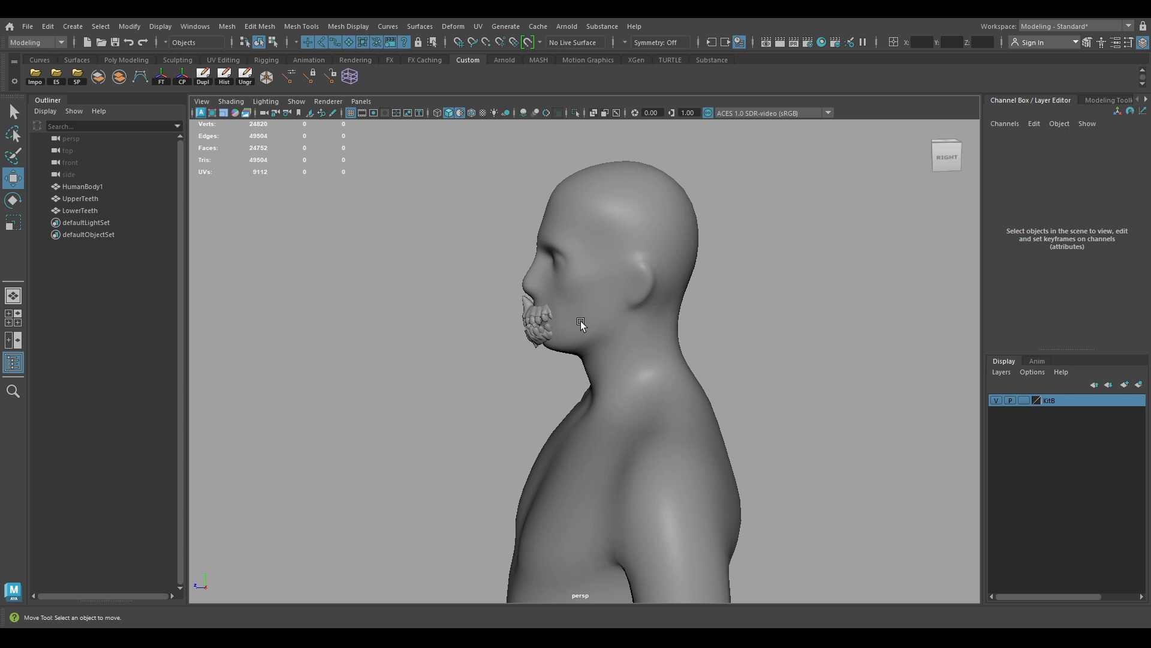
pyautogui.scroll(3, 534, 326)
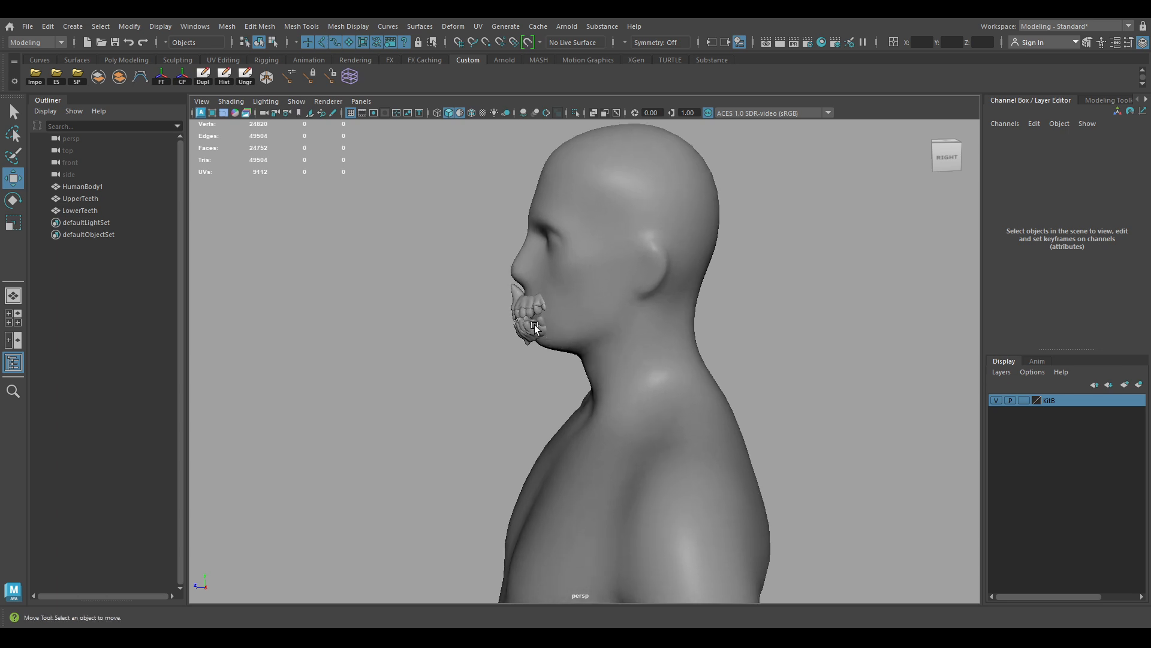
pyautogui.moveTo(535, 327)
pyautogui.keyDown('alt'); pyautogui.mouseDown()
pyautogui.moveTo(632, 322)
pyautogui.moveTo(699, 352)
pyautogui.moveTo(718, 338)
pyautogui.moveTo(644, 330)
pyautogui.moveTo(638, 355)
pyautogui.moveTo(539, 318)
pyautogui.mouseUp(); pyautogui.keyUp('alt')
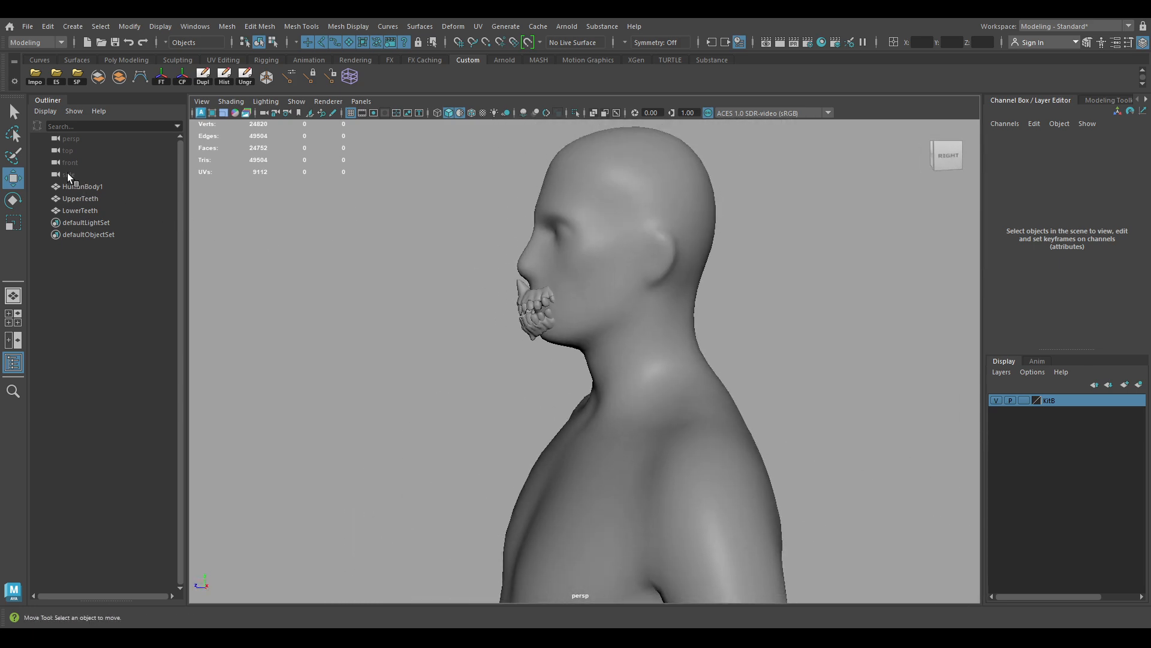
# Select HumanBody1 with both teeth meshes, then clear the selection and view the figure from above
pyautogui.click(84, 186)
pyautogui.click(90, 211)
pyautogui.click(111, 187)
pyautogui.keyDown('shift'); pyautogui.click(104, 209); pyautogui.keyUp('shift')
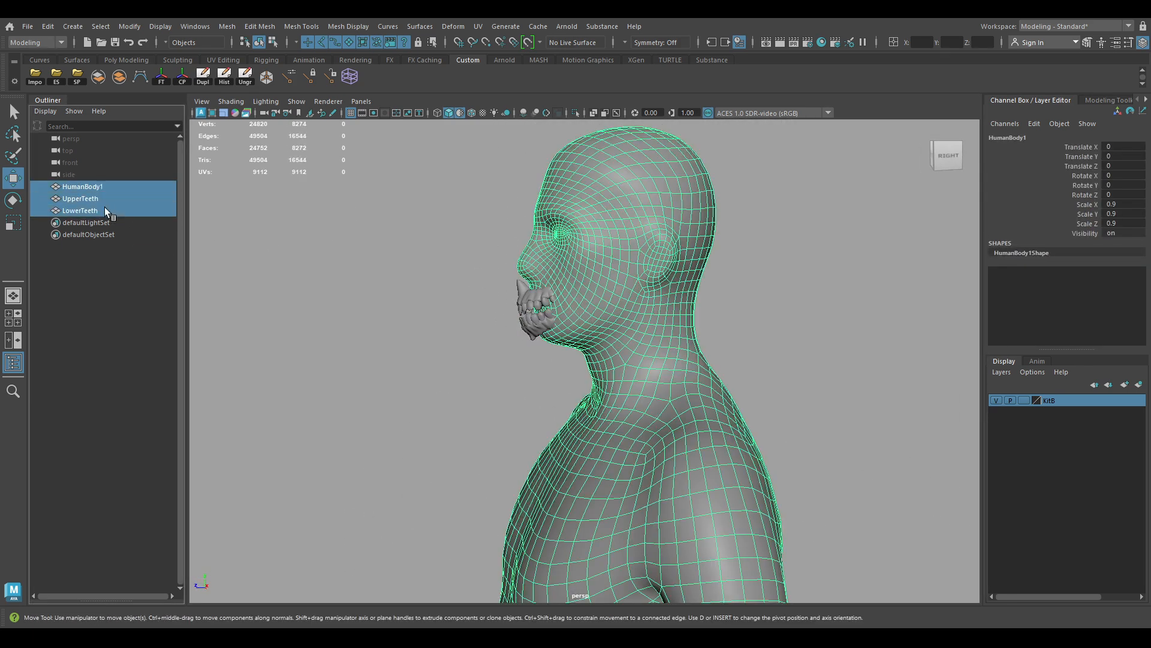
pyautogui.keyDown('alt'); pyautogui.moveTo(737, 350); pyautogui.dragTo(414, 296, button='right'); pyautogui.keyUp('alt')
pyautogui.click(414, 296)
pyautogui.keyDown('alt'); pyautogui.moveTo(414, 298); pyautogui.dragTo(459, 355); pyautogui.keyUp('alt')
pyautogui.keyDown('alt'); pyautogui.moveTo(459, 355); pyautogui.dragTo(458, 310, button='right'); pyautogui.keyUp('alt')
pyautogui.keyDown('alt'); pyautogui.moveTo(458, 309); pyautogui.dragTo(448, 235, button='middle'); pyautogui.keyUp('alt')
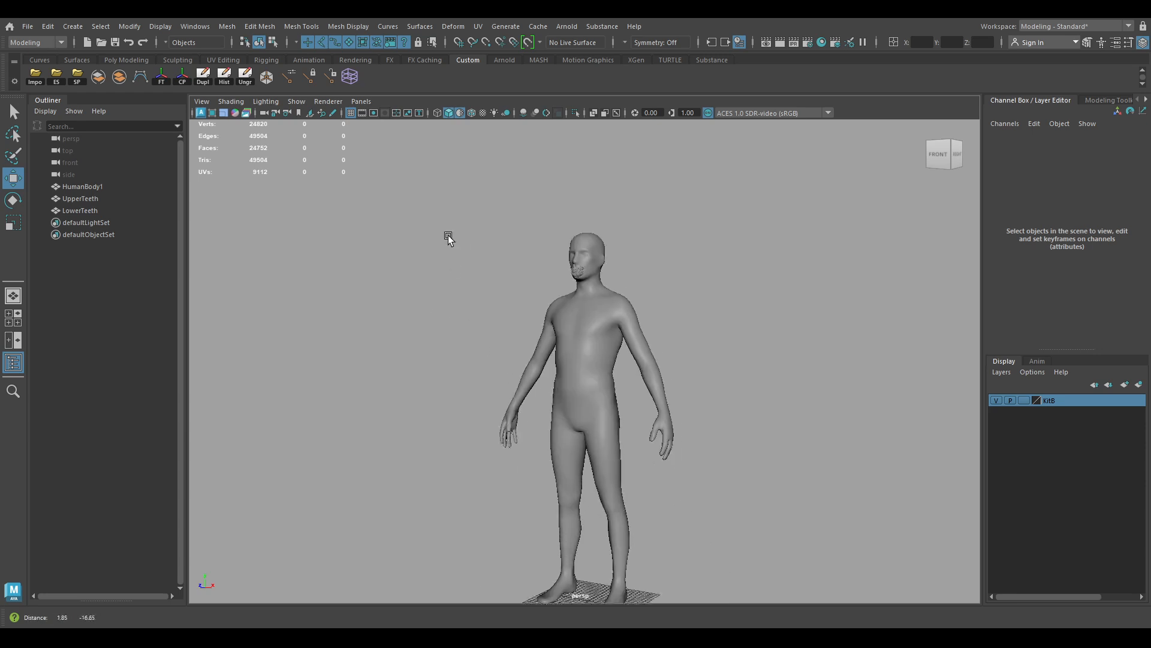
pyautogui.keyDown('alt'); pyautogui.moveTo(448, 235); pyautogui.dragTo(338, 183); pyautogui.keyUp('alt')
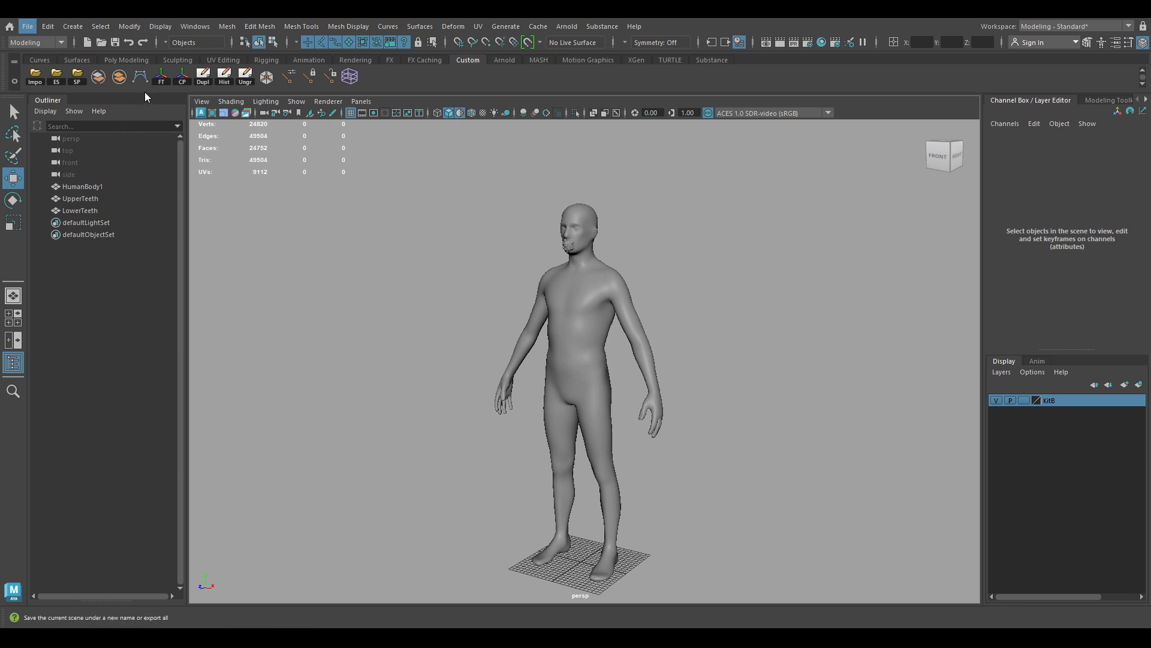
# Reselect HumanBody1 through LowerTeeth in the Outliner and open the File menu
pyautogui.press('q')
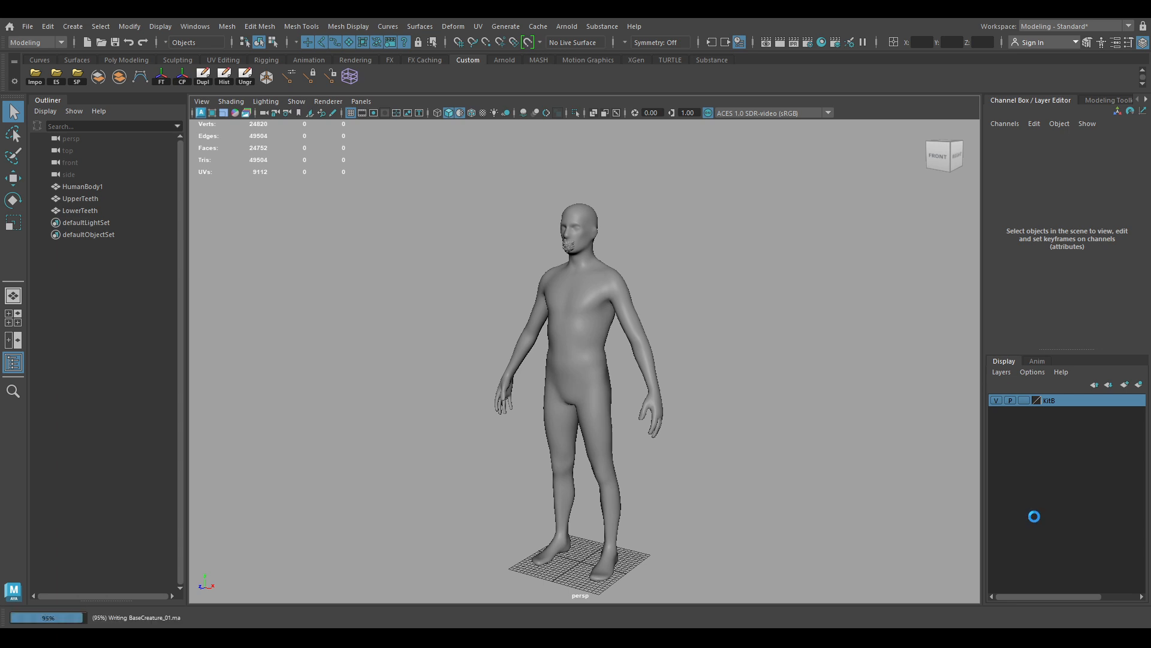
pyautogui.press('w')
pyautogui.scroll(2, 556, 254)
pyautogui.scroll(2, 558, 259)
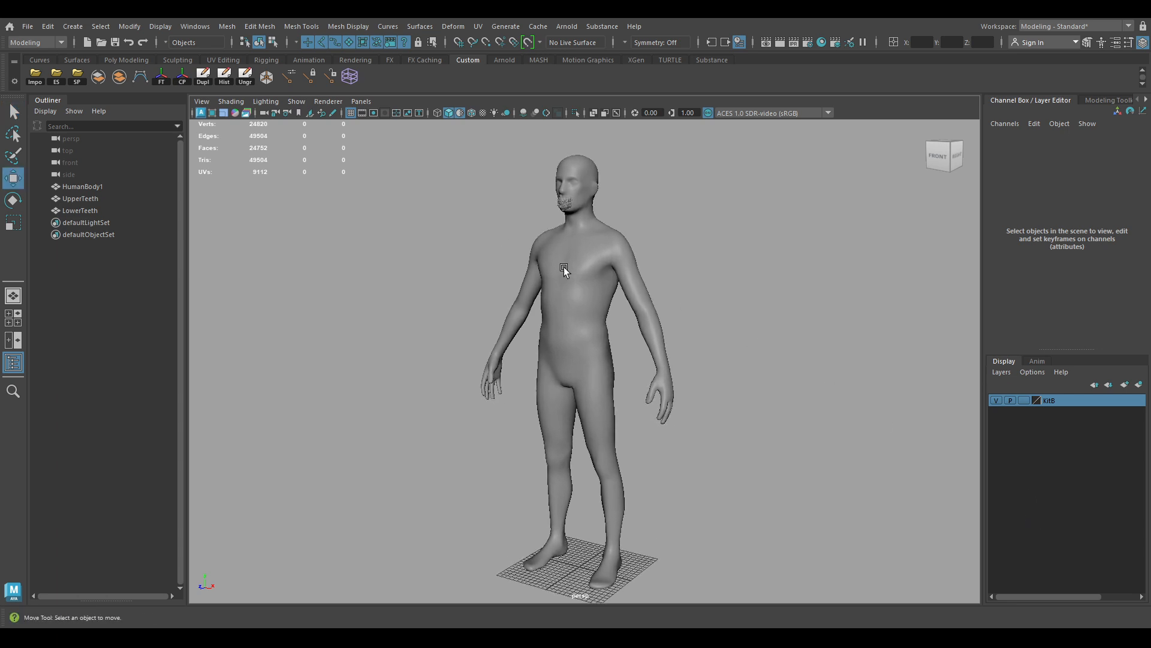
pyautogui.click(84, 187)
pyautogui.keyDown('shift'); pyautogui.click(102, 210); pyautogui.keyUp('shift')
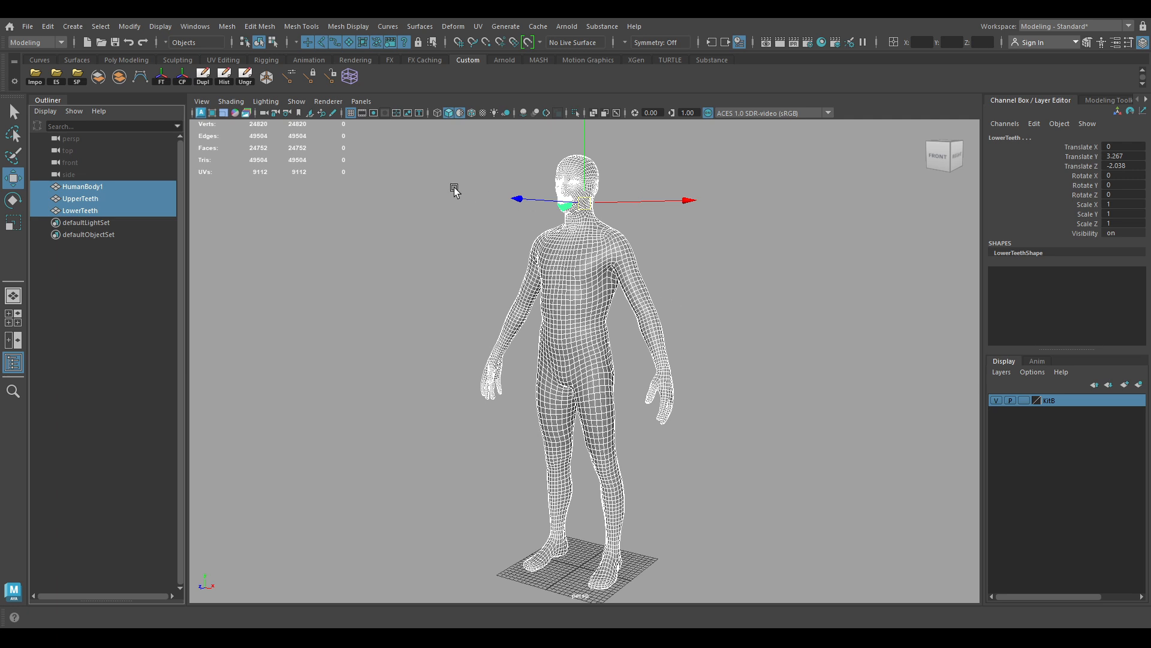
pyautogui.click(27, 26)
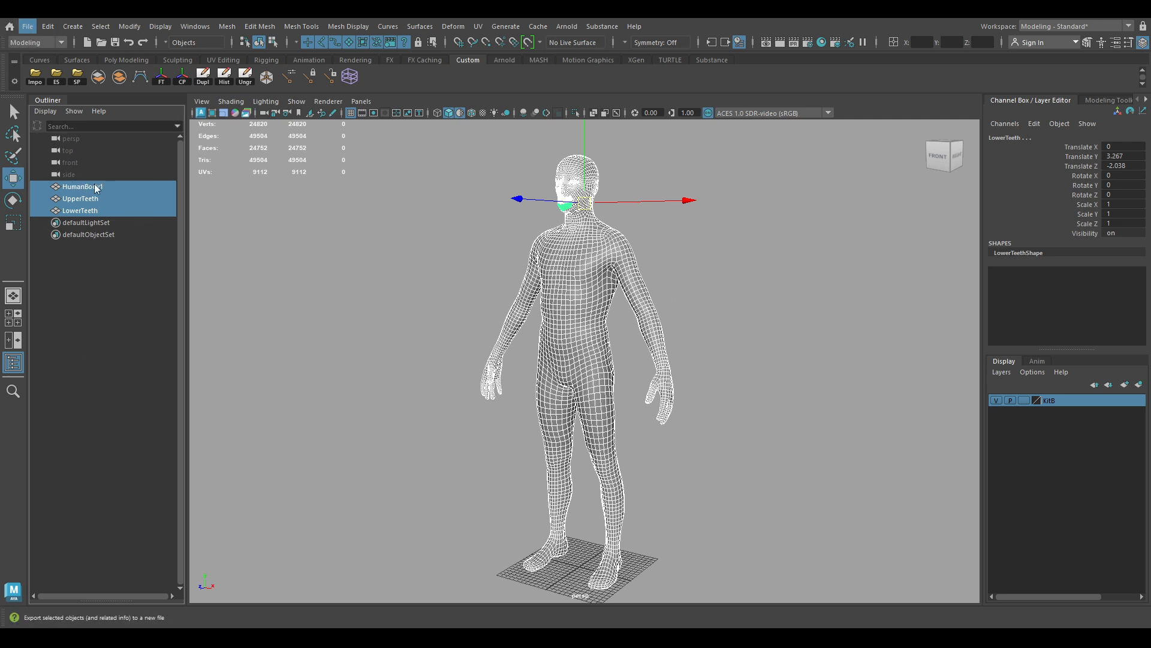
# Export the selected body and teeth meshes to a new file, then deselect everything
pyautogui.click(133, 189)
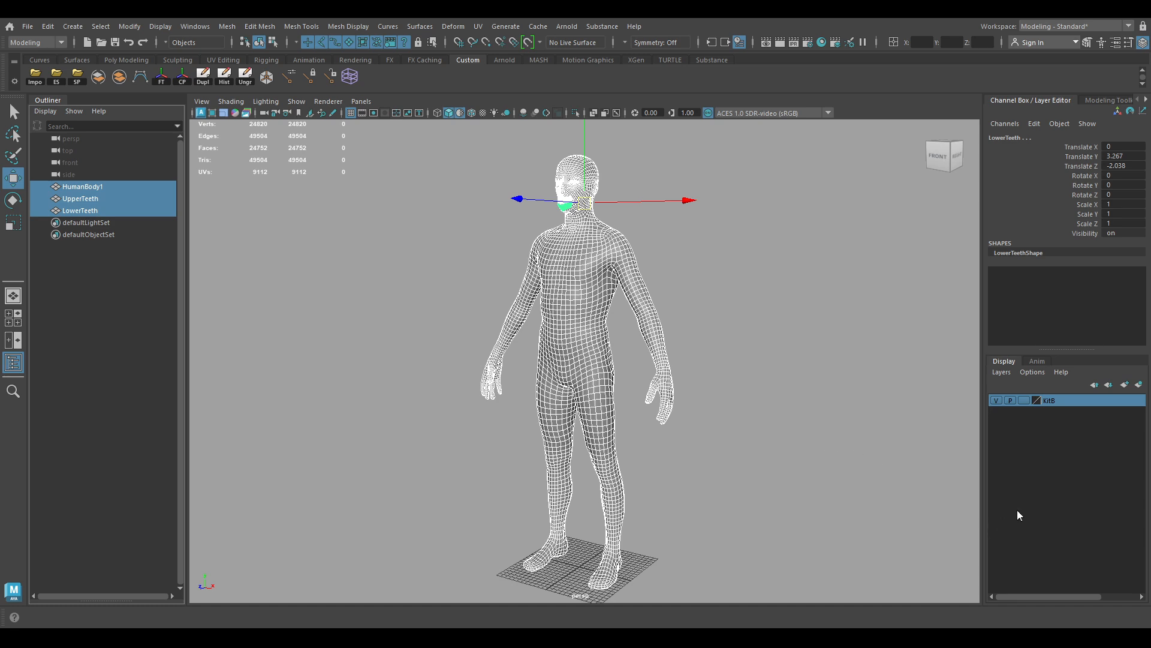
pyautogui.keyDown('alt'); pyautogui.moveTo(585, 260); pyautogui.dragTo(535, 241, button='right'); pyautogui.keyUp('alt')
pyautogui.click(373, 356)
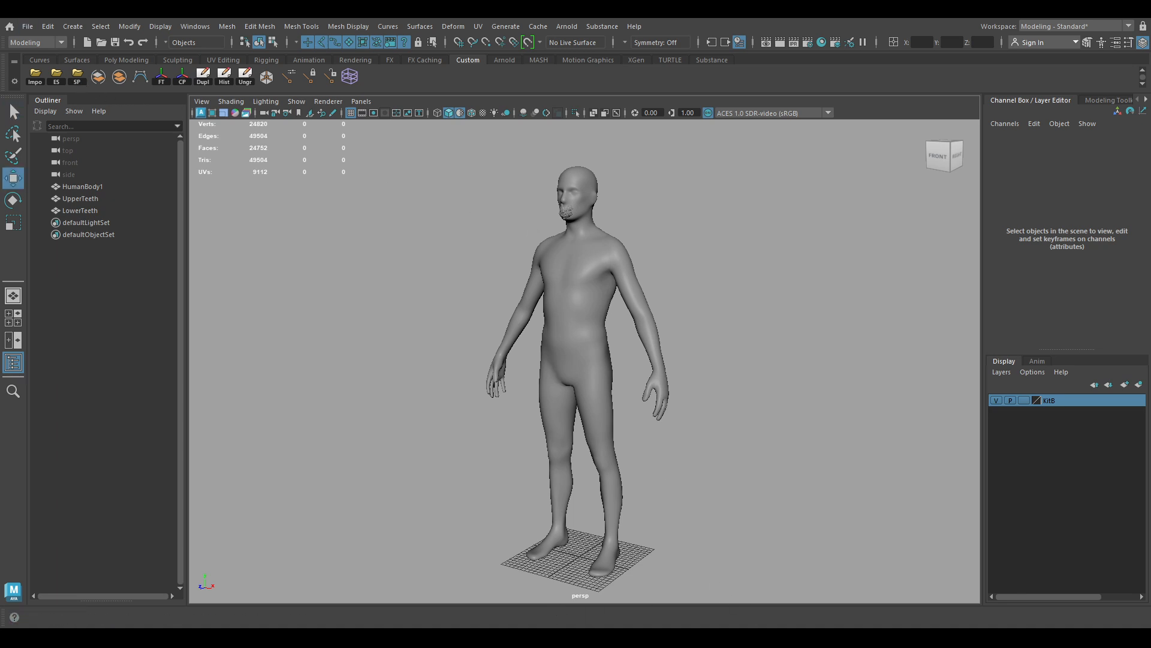
# Orbit, pan and zoom to frame the default humanBody mesh from the front
pyautogui.keyDown('alt'); pyautogui.moveTo(673, 362); pyautogui.dragTo(686, 360); pyautogui.keyUp('alt')
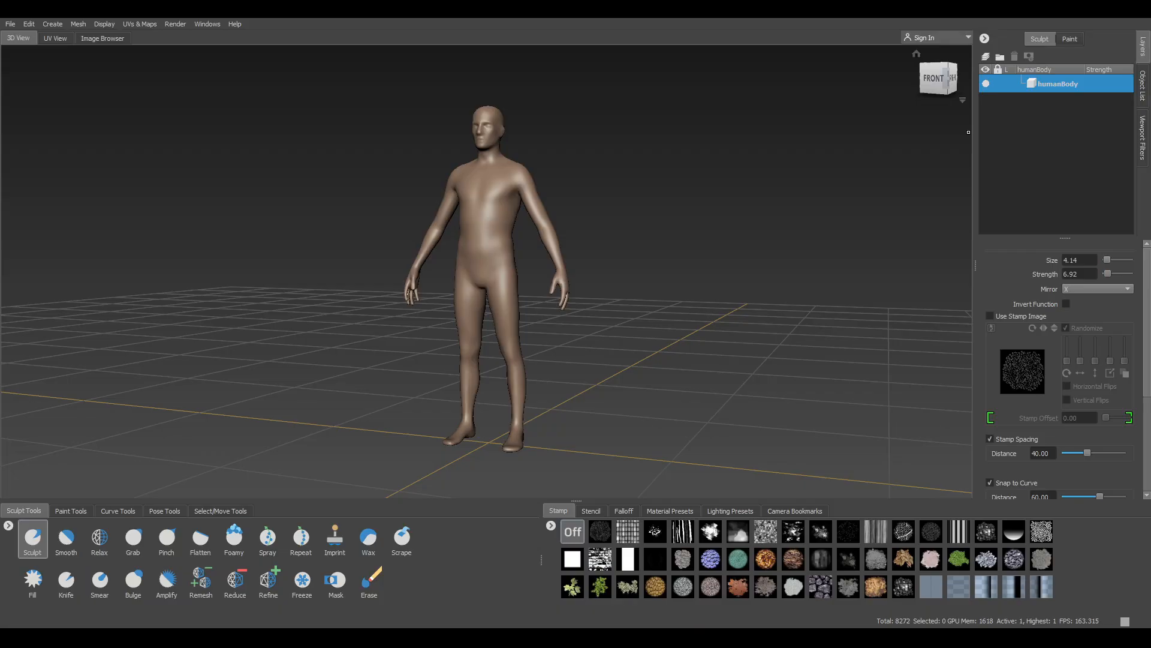
pyautogui.keyDown('alt'); pyautogui.moveTo(643, 292); pyautogui.dragTo(621, 292); pyautogui.keyUp('alt')
pyautogui.keyDown('alt'); pyautogui.moveTo(546, 294); pyautogui.dragTo(639, 296, button='middle'); pyautogui.keyUp('alt')
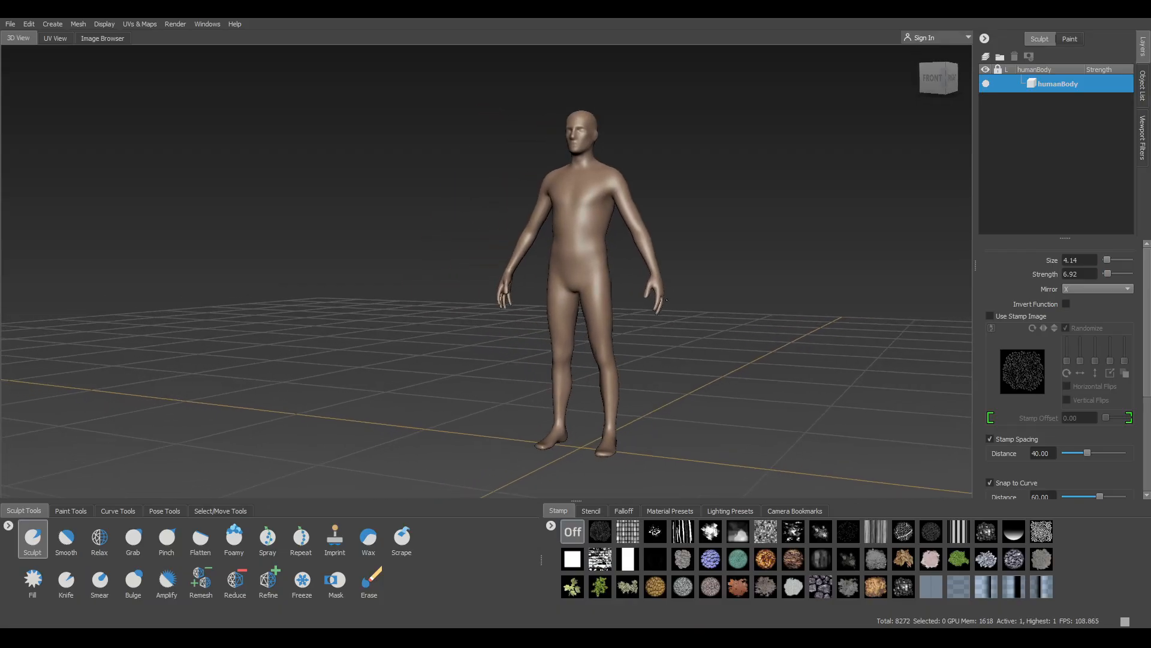
pyautogui.keyDown('alt'); pyautogui.moveTo(639, 296); pyautogui.dragTo(646, 297, button='right'); pyautogui.keyUp('alt')
pyautogui.keyDown('alt'); pyautogui.moveTo(646, 297); pyautogui.dragTo(623, 293, button='middle'); pyautogui.keyUp('alt')
pyautogui.keyDown('alt'); pyautogui.moveTo(623, 293); pyautogui.dragTo(656, 320); pyautogui.keyUp('alt')
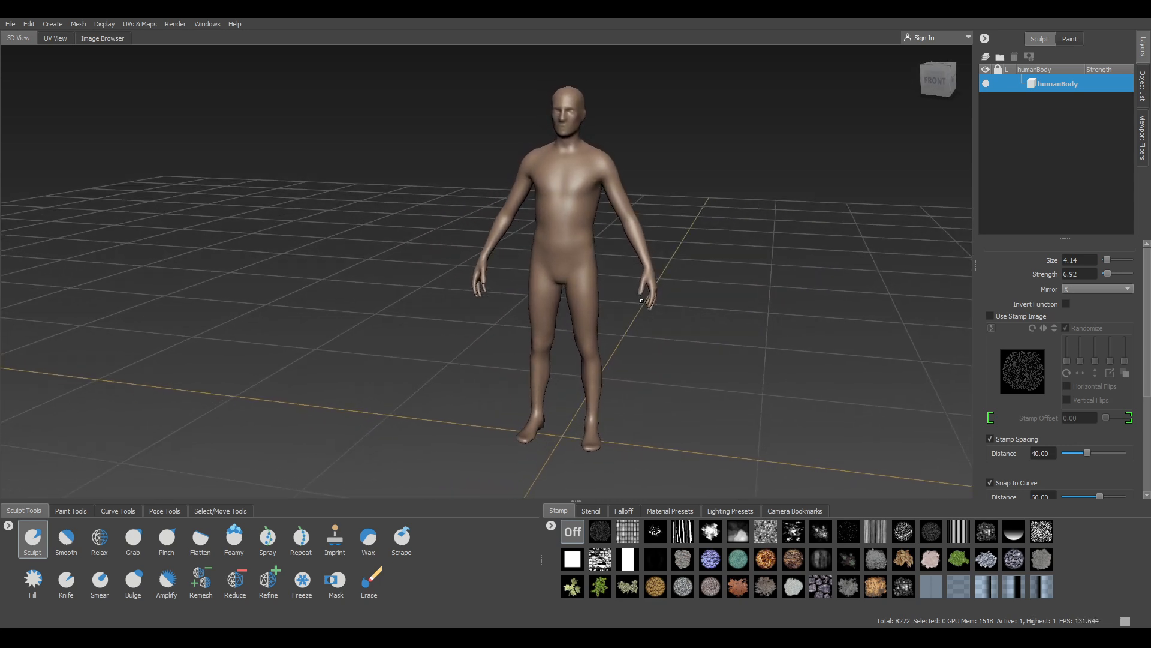
pyautogui.keyDown('alt'); pyautogui.moveTo(656, 320); pyautogui.dragTo(618, 311, button='middle'); pyautogui.keyUp('alt')
pyautogui.keyDown('alt'); pyautogui.moveTo(618, 310); pyautogui.dragTo(631, 312, button='right'); pyautogui.keyUp('alt')
pyautogui.keyDown('alt'); pyautogui.moveTo(630, 312); pyautogui.dragTo(572, 303, button='middle'); pyautogui.keyUp('alt')
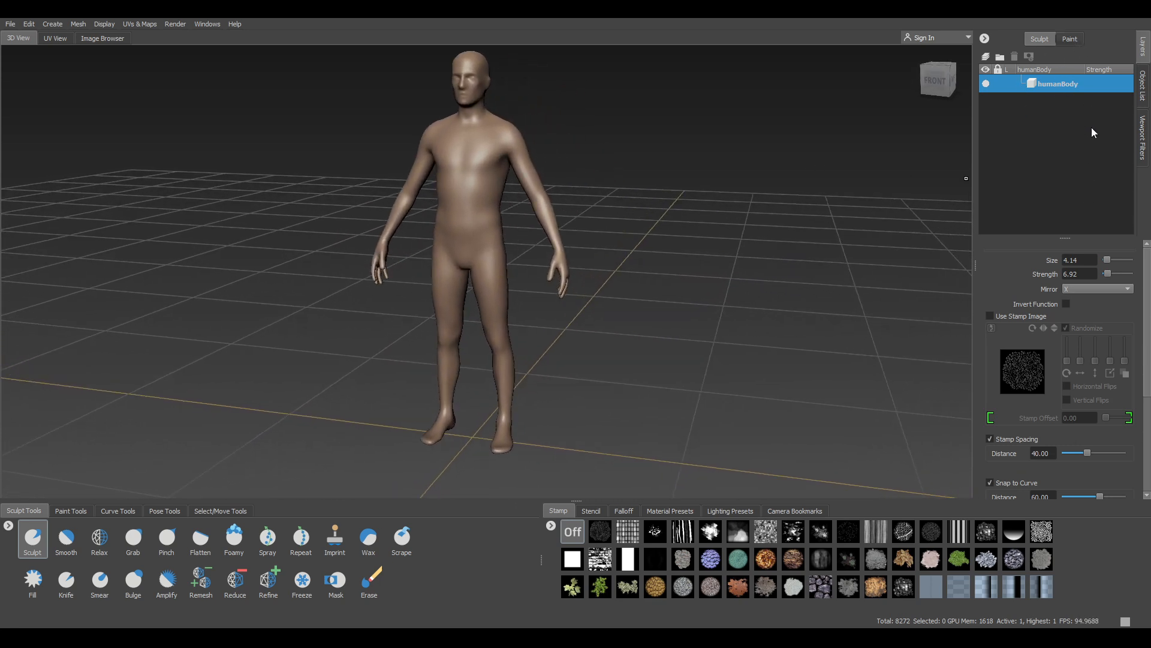
# Select humanBody in the Object List and delete it
pyautogui.click(1142, 90)
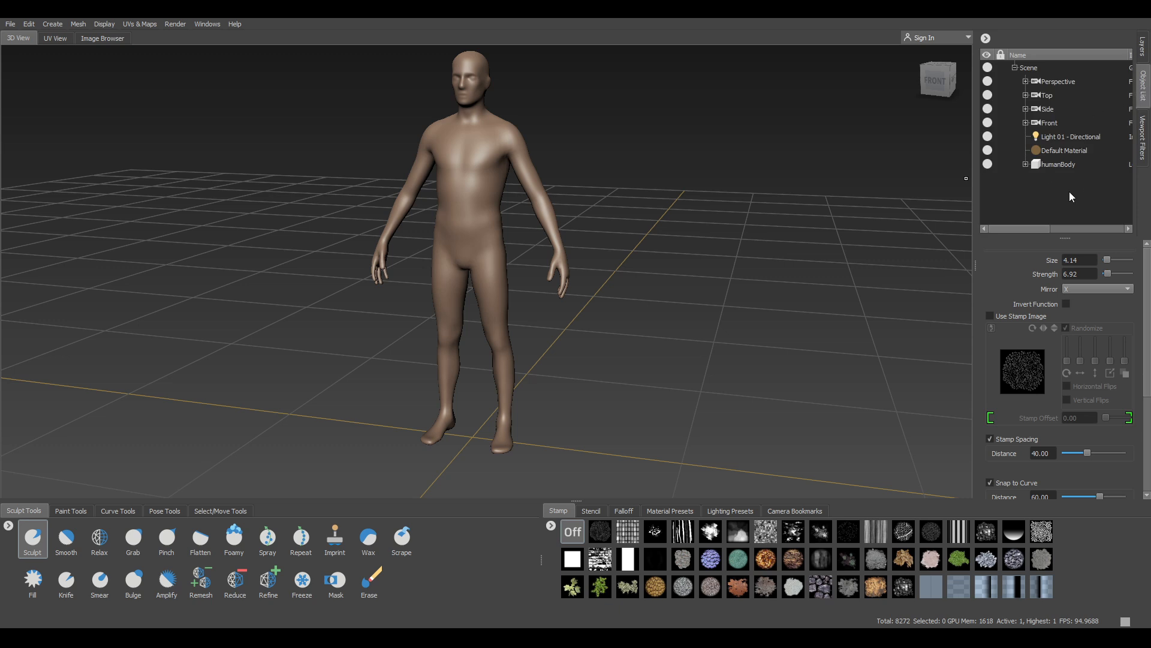
pyautogui.click(1074, 165)
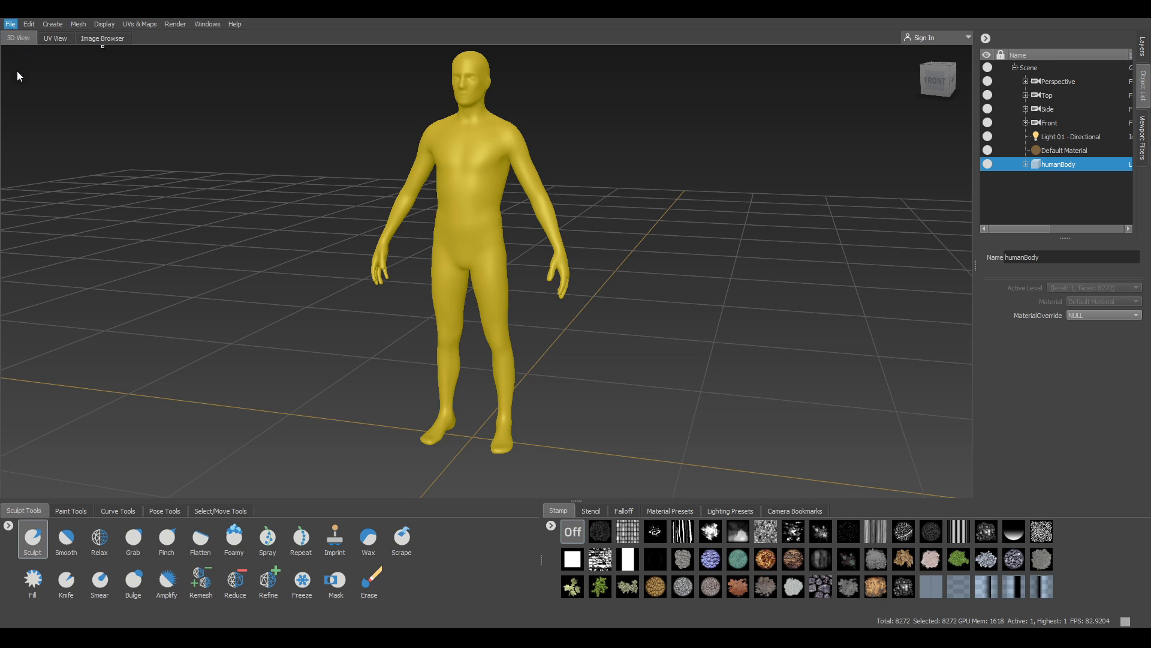
pyautogui.click(1069, 198)
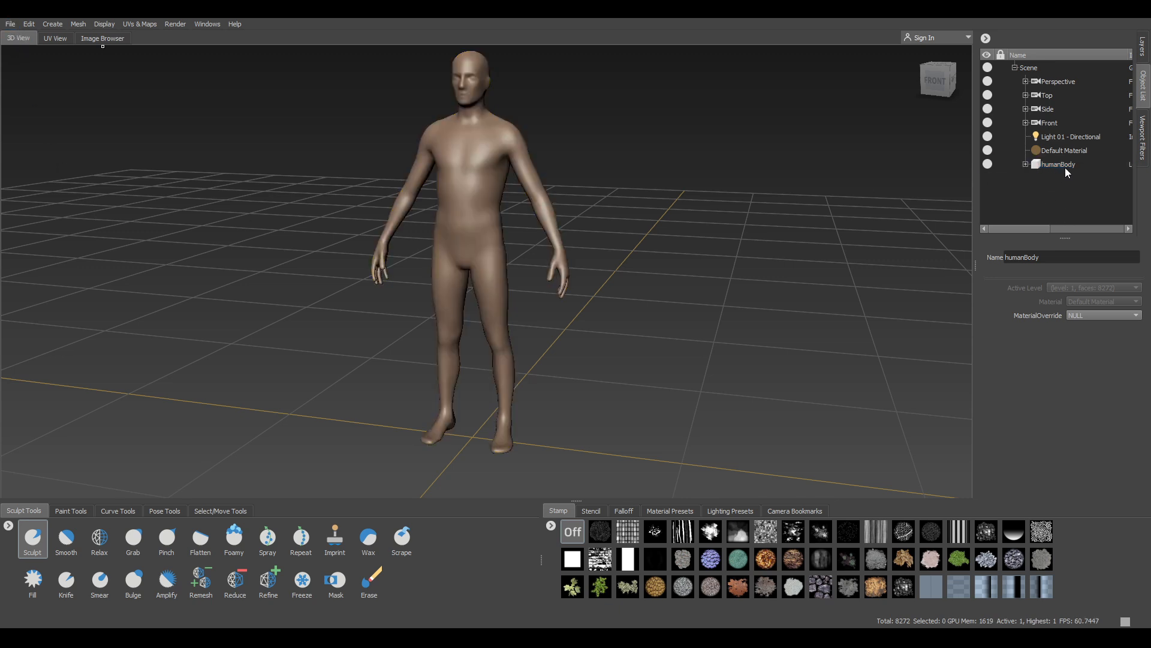
pyautogui.click(1068, 168)
pyautogui.press('Delete')
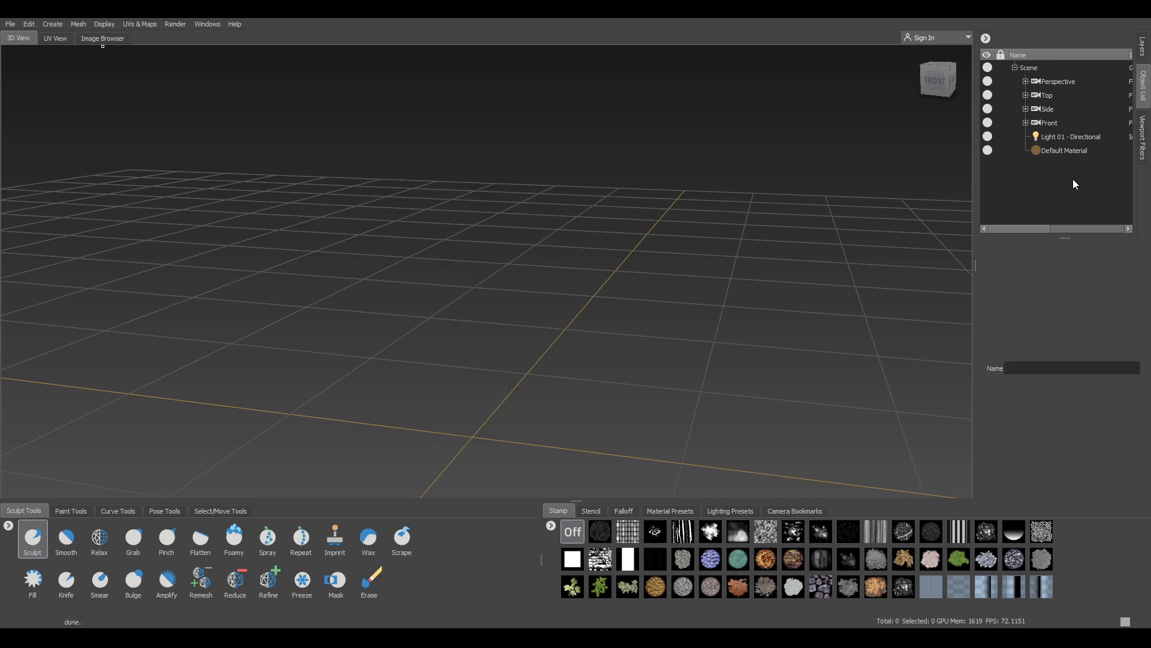
# Import the FBX holding HumanBody1, UpperTeeth and LowerTeeth, then orbit to inspect the figure
pyautogui.click(11, 24)
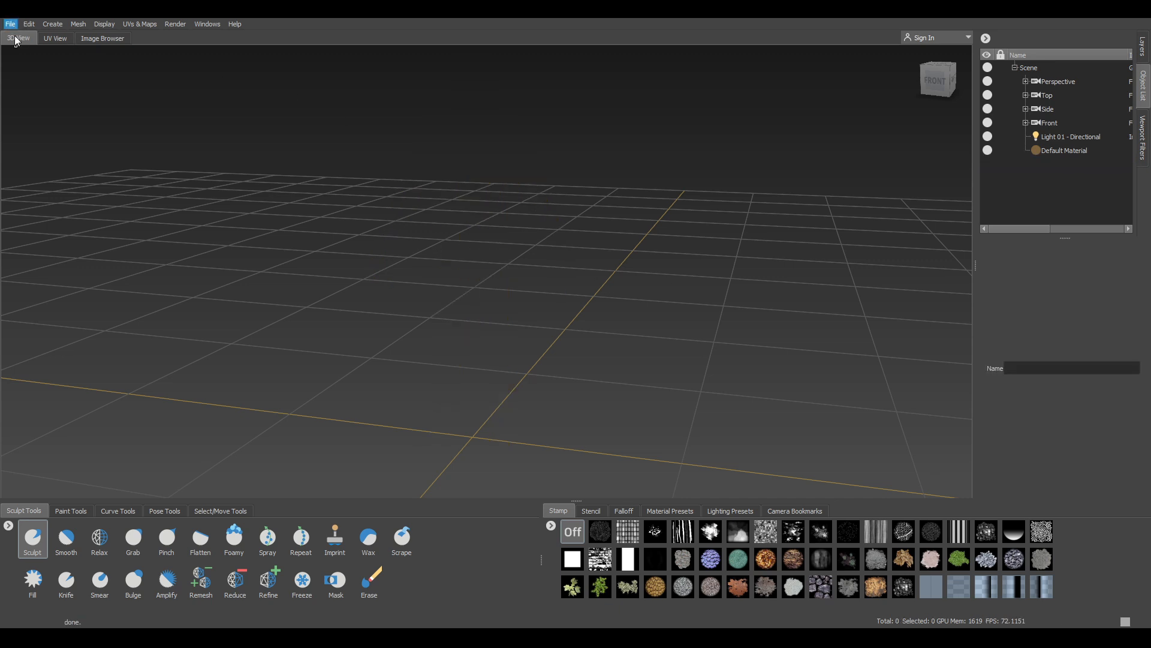
pyautogui.click(47, 155)
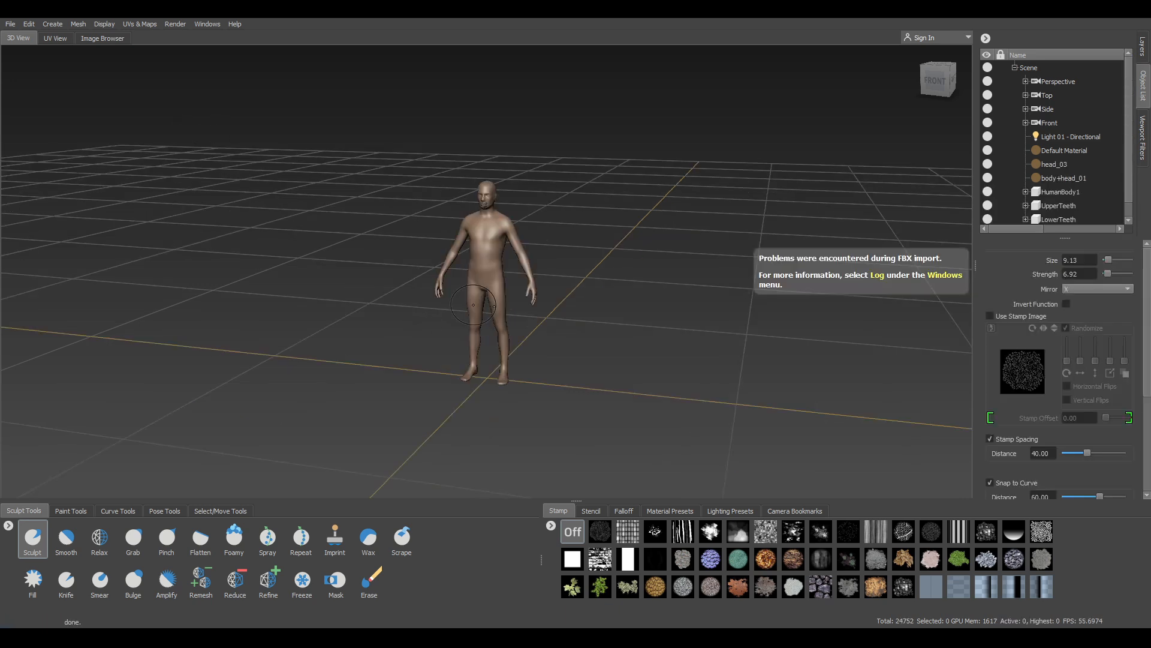
pyautogui.keyDown('alt'); pyautogui.moveTo(621, 281); pyautogui.dragTo(639, 250); pyautogui.keyUp('alt')
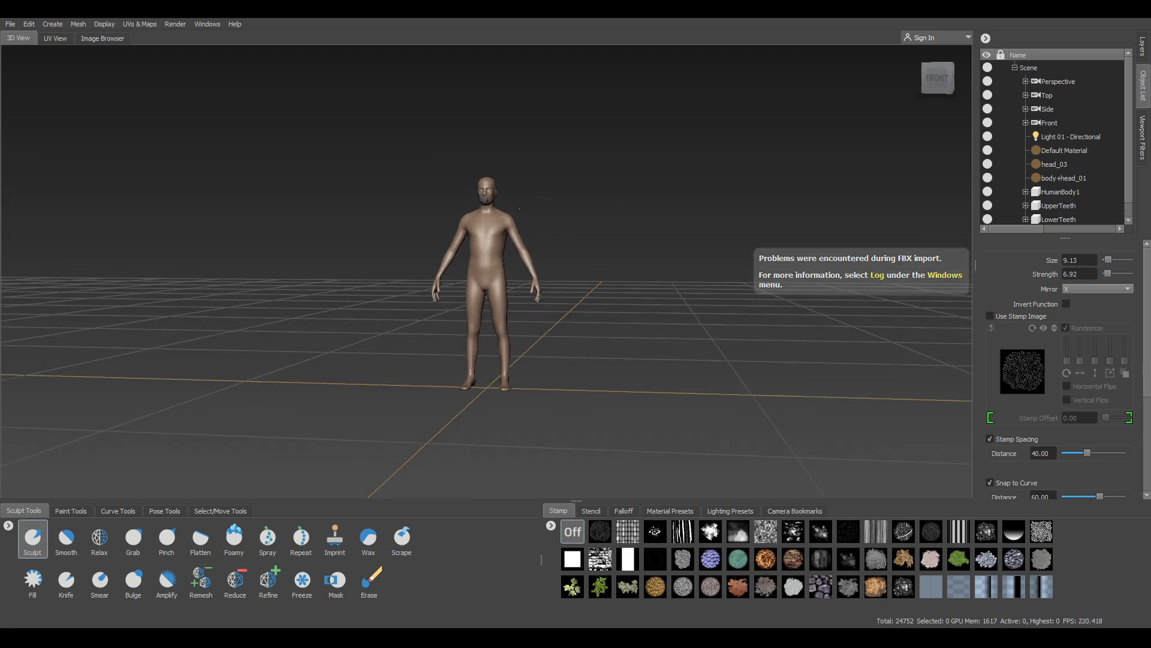
pyautogui.keyDown('alt'); pyautogui.moveTo(639, 251); pyautogui.dragTo(648, 327, button='right'); pyautogui.keyUp('alt')
pyautogui.keyDown('alt'); pyautogui.moveTo(648, 327); pyautogui.dragTo(580, 334); pyautogui.keyUp('alt')
pyautogui.keyDown('alt'); pyautogui.moveTo(581, 334); pyautogui.dragTo(579, 334, button='middle'); pyautogui.keyUp('alt')
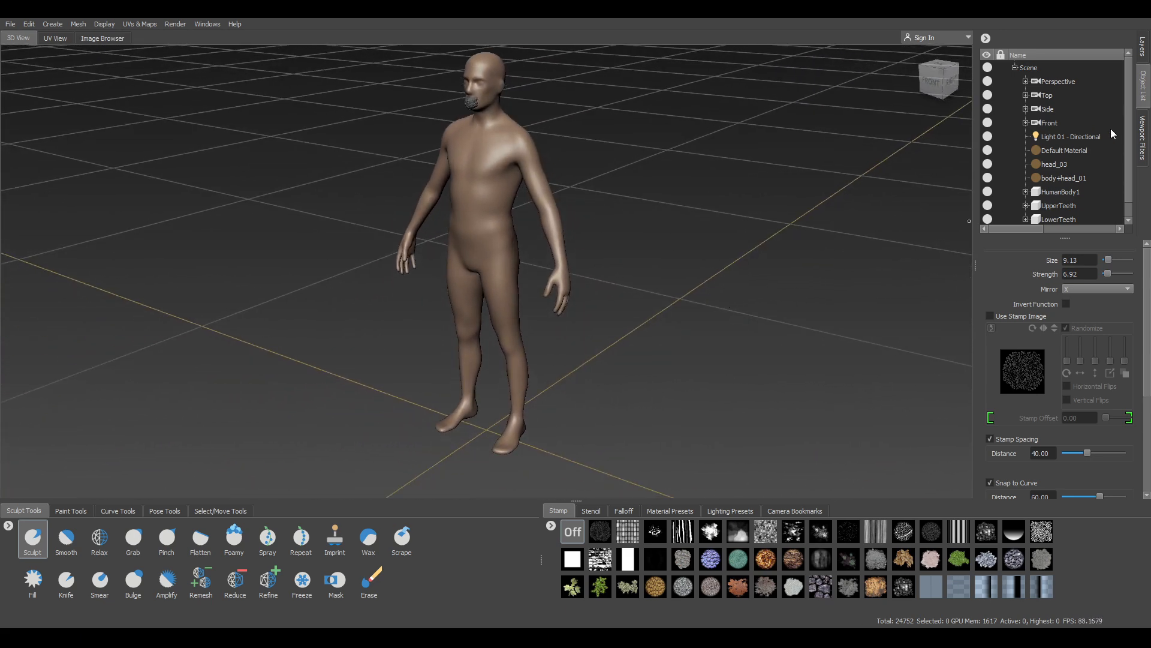
# Hide and reshow UpperTeeth and LowerTeeth to check how the teeth fit
pyautogui.moveTo(1126, 118); pyautogui.dragTo(1126, 152)
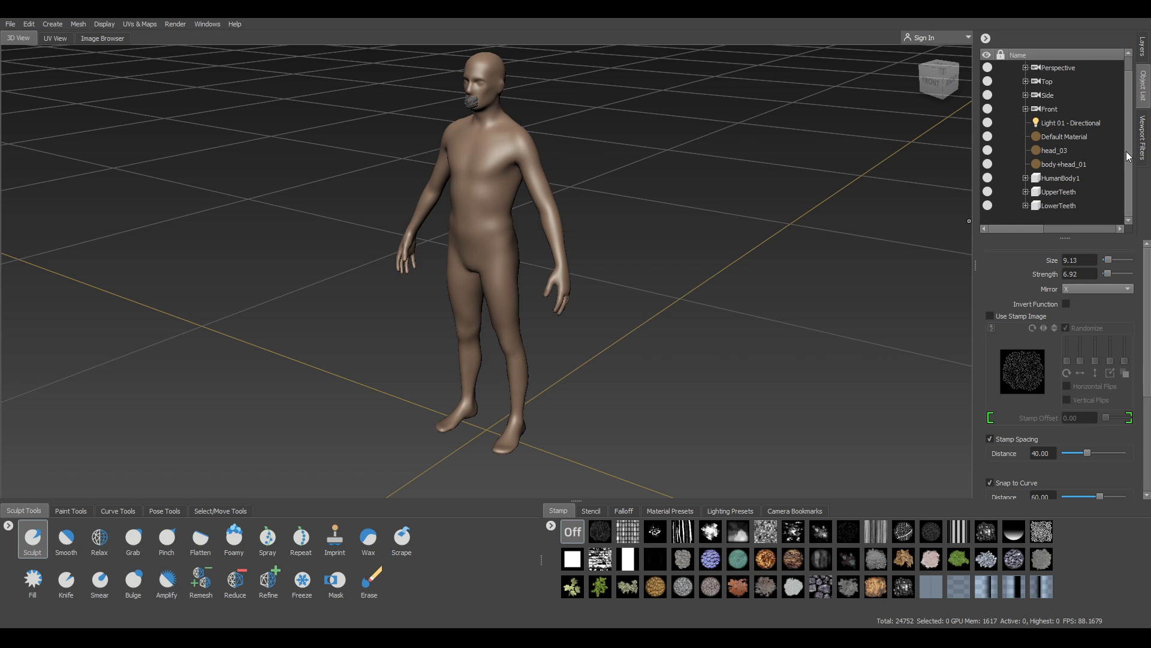
pyautogui.click(988, 192)
pyautogui.click(988, 205)
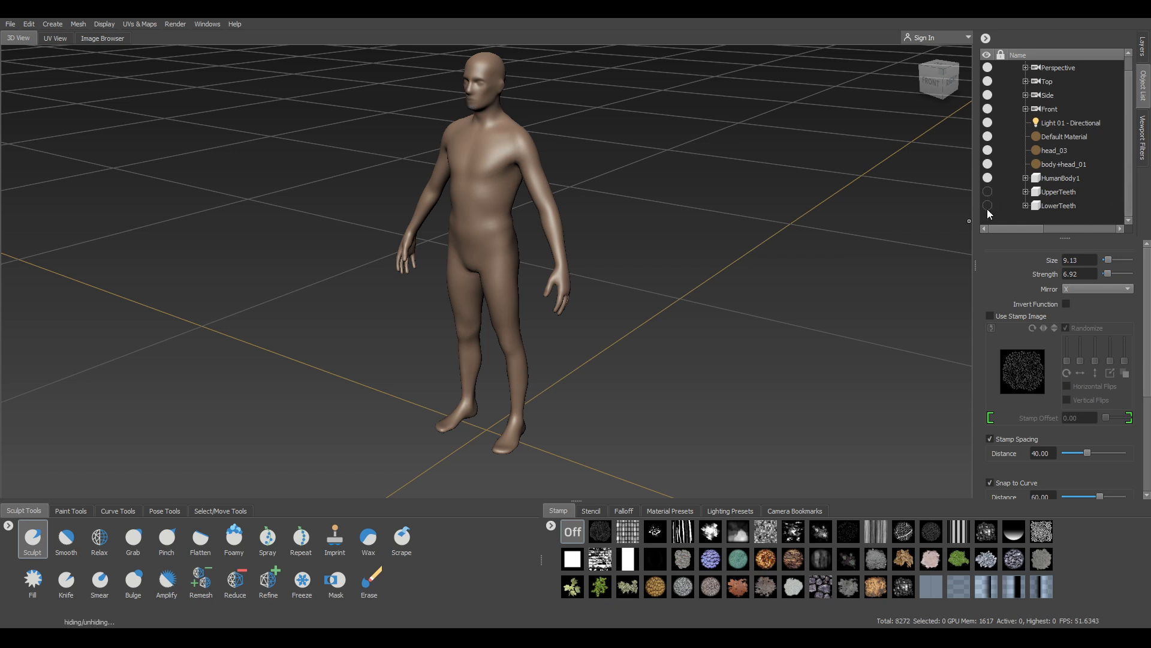
pyautogui.click(988, 205)
pyautogui.click(988, 192)
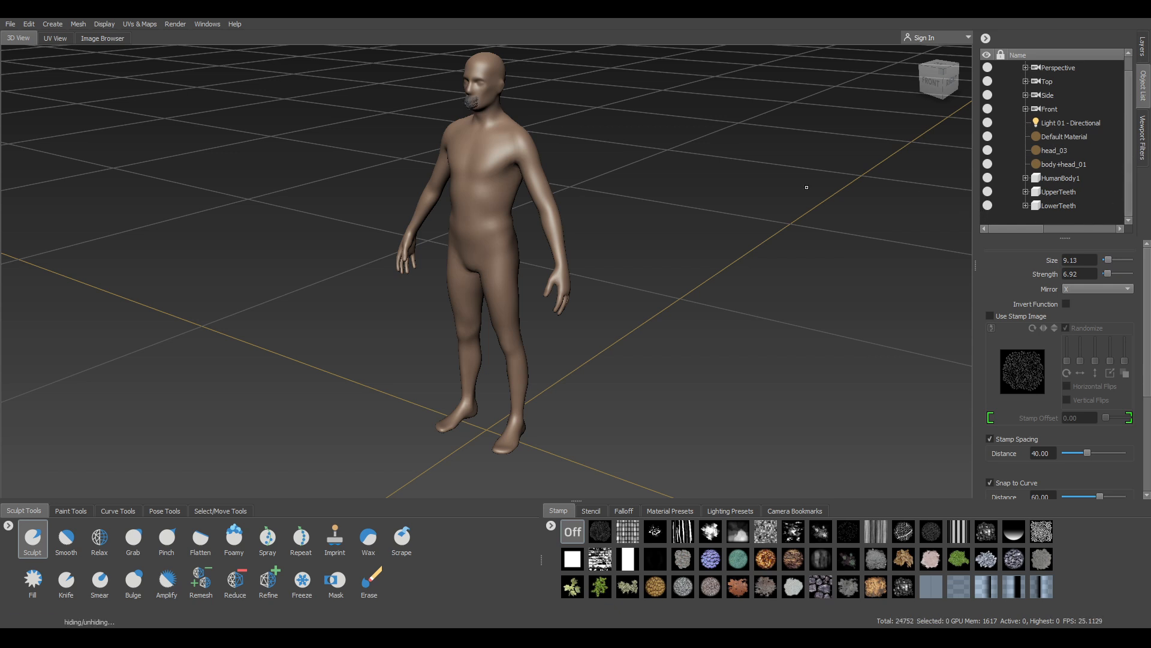
pyautogui.scroll(2, 634, 207)
pyautogui.moveTo(634, 207)
pyautogui.keyDown('alt'); pyautogui.mouseDown()
pyautogui.moveTo(622, 216)
pyautogui.moveTo(654, 208)
pyautogui.mouseUp(); pyautogui.keyUp('alt')
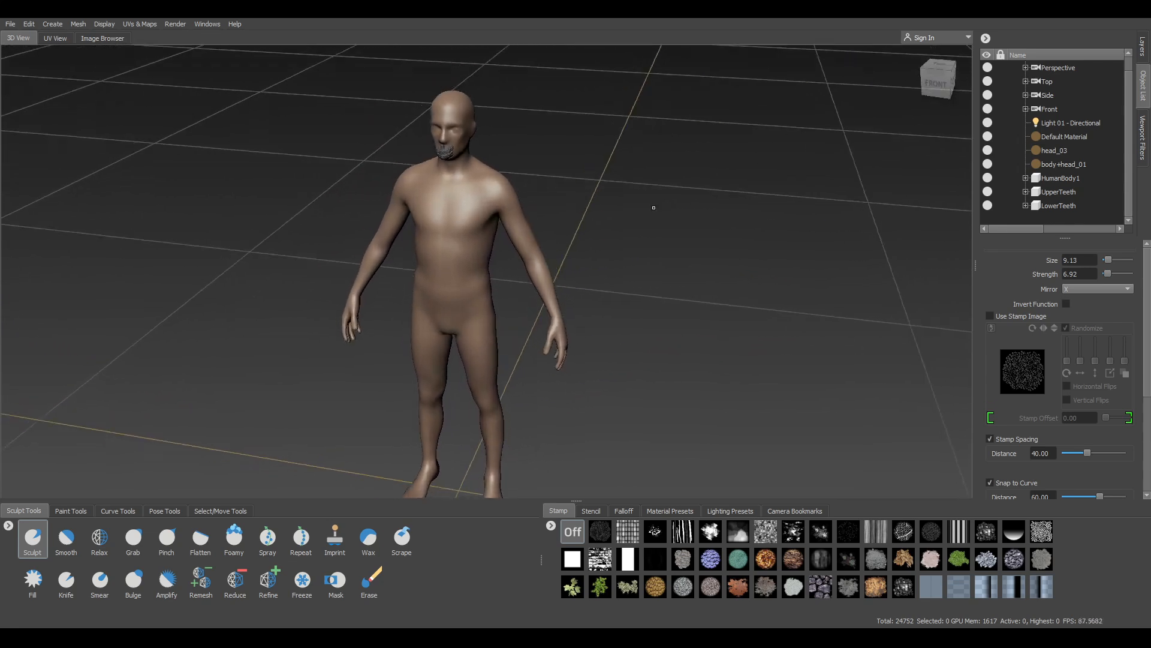
# Inspect HumanBody1, then view the Default Material and body+head_01 material properties
pyautogui.click(1080, 178)
pyautogui.keyDown('alt'); pyautogui.moveTo(690, 216); pyautogui.dragTo(707, 213); pyautogui.keyUp('alt')
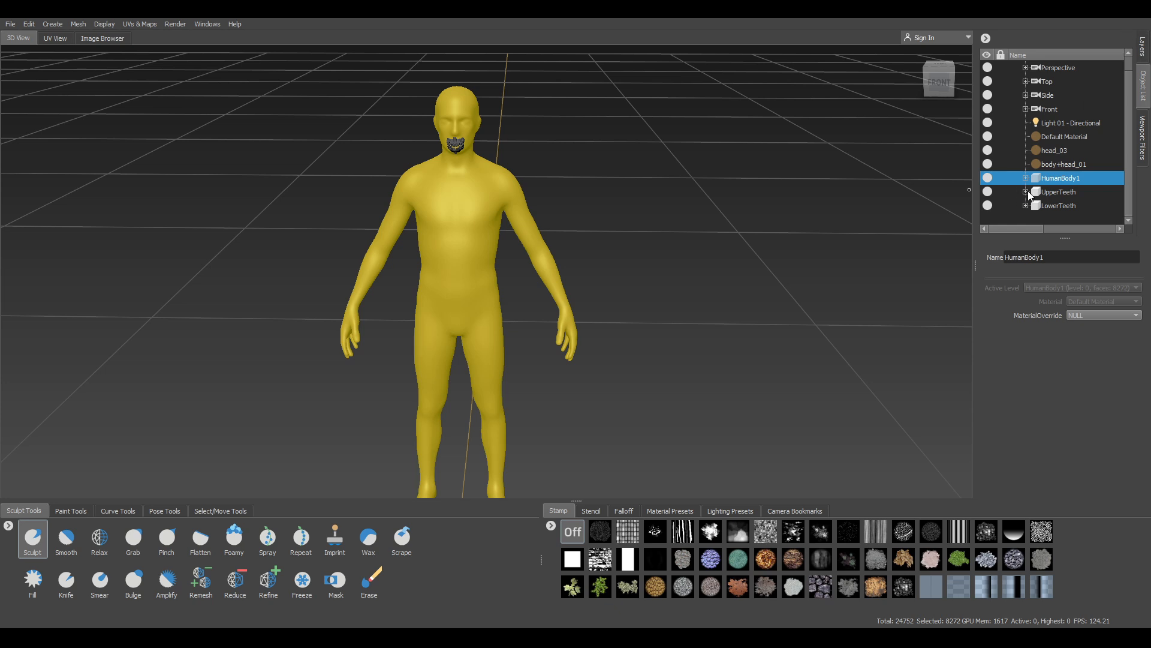
pyautogui.keyDown('alt'); pyautogui.moveTo(781, 262); pyautogui.dragTo(791, 263); pyautogui.keyUp('alt')
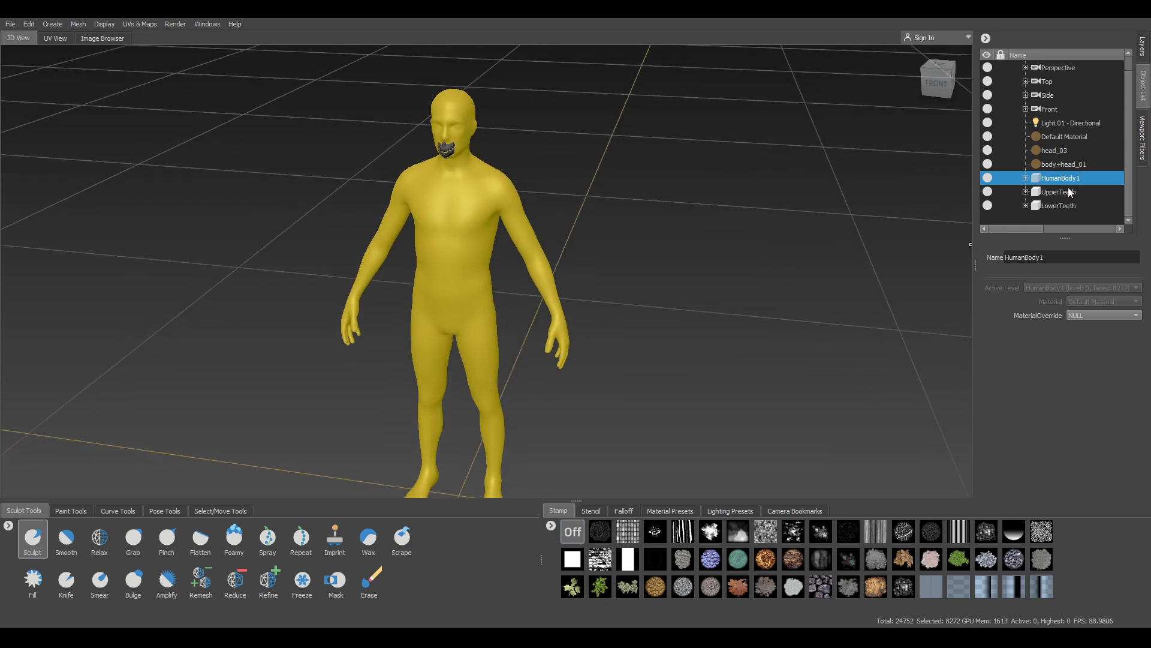
pyautogui.click(1070, 218)
pyautogui.keyDown('alt'); pyautogui.moveTo(548, 253); pyautogui.dragTo(545, 263); pyautogui.keyUp('alt')
pyautogui.keyDown('alt'); pyautogui.moveTo(544, 262); pyautogui.dragTo(621, 249, button='middle'); pyautogui.keyUp('alt')
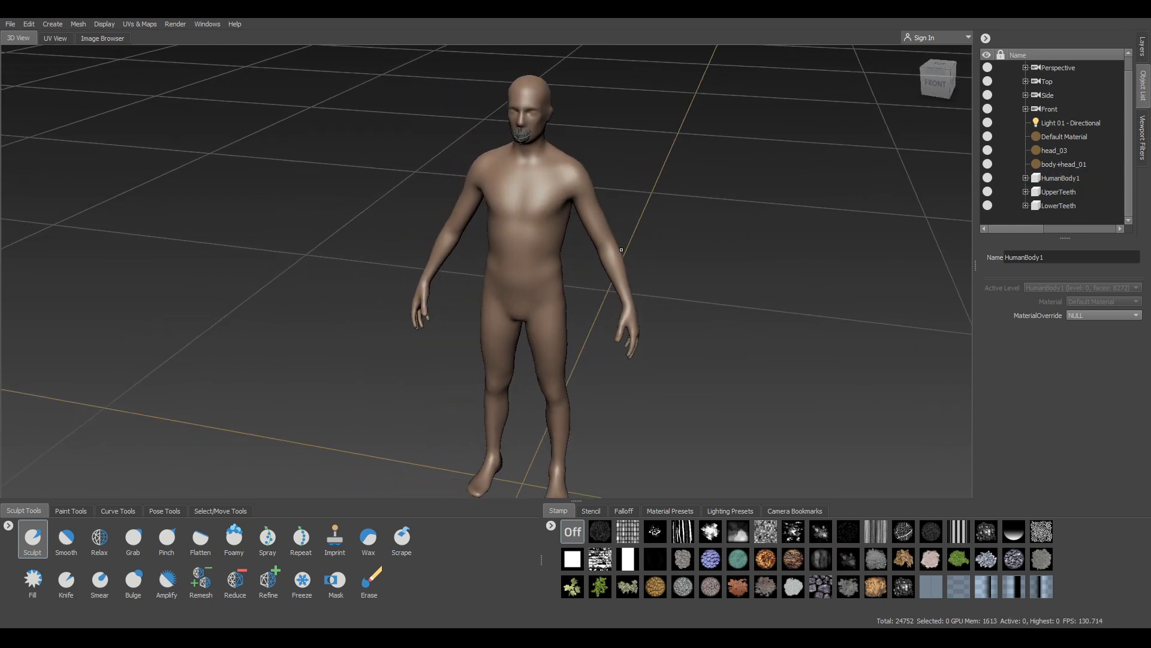
pyautogui.click(1071, 138)
pyautogui.click(1064, 163)
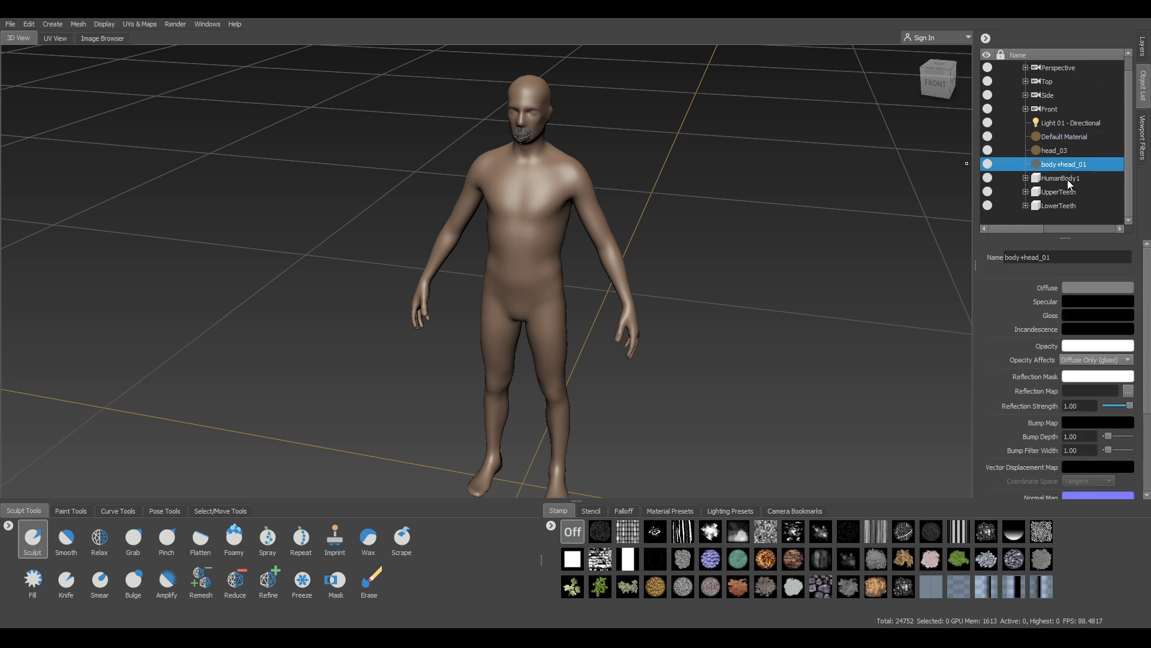
pyautogui.click(1051, 219)
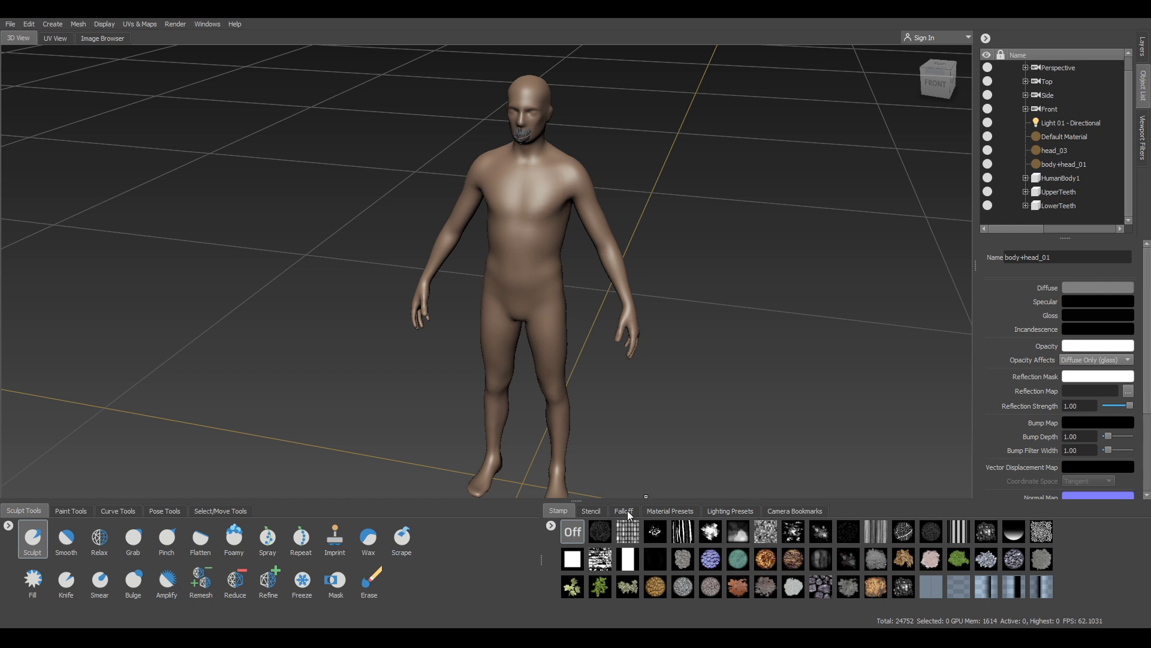
# Browse the Paint, Curve and Pose tool trays
pyautogui.click(70, 510)
pyautogui.click(109, 511)
pyautogui.click(160, 513)
# Browse the Select/Move, Sculpt, Camera and Lighting trays, ending on Material Presets
pyautogui.click(220, 511)
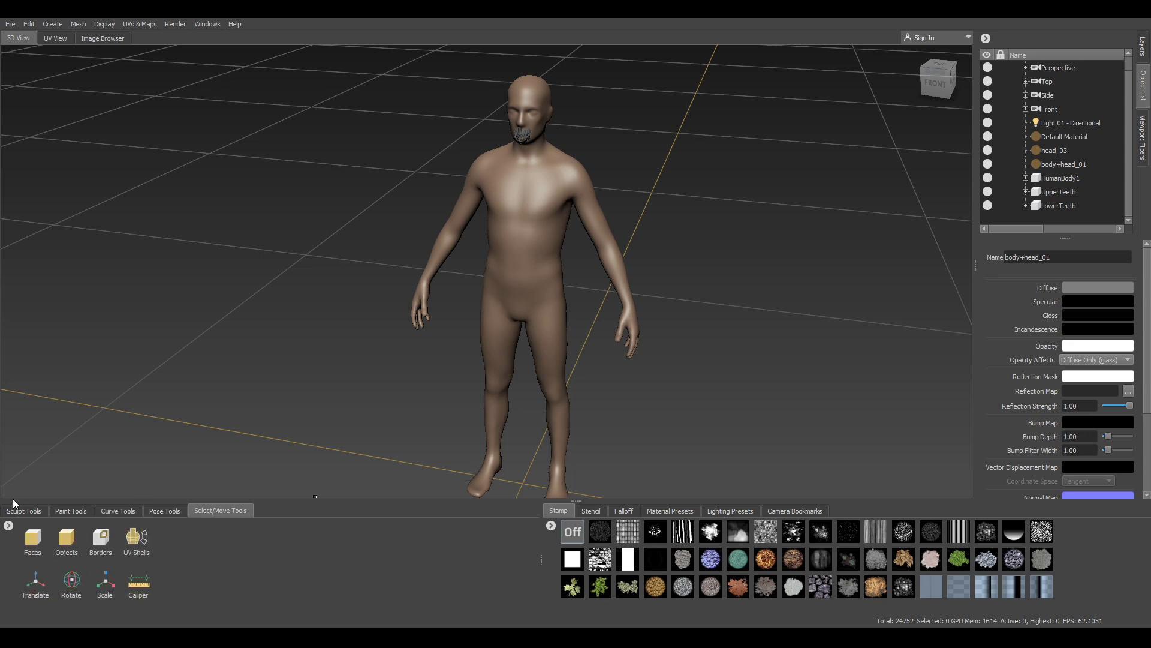
pyautogui.click(24, 511)
pyautogui.click(795, 511)
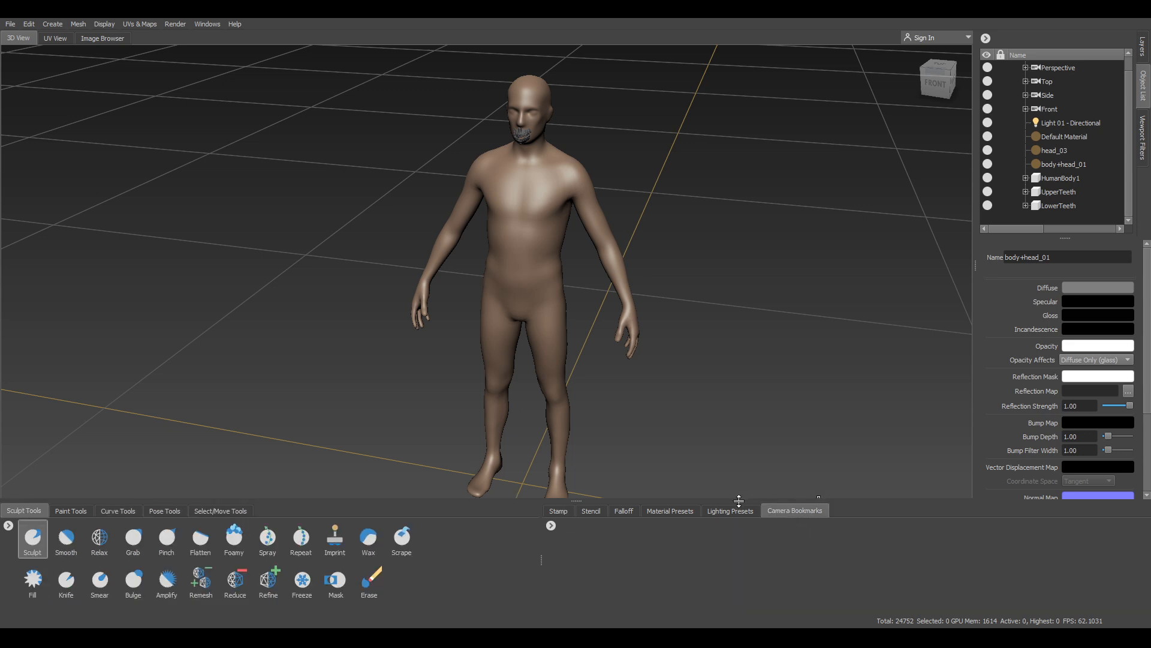
pyautogui.click(729, 511)
pyautogui.click(669, 511)
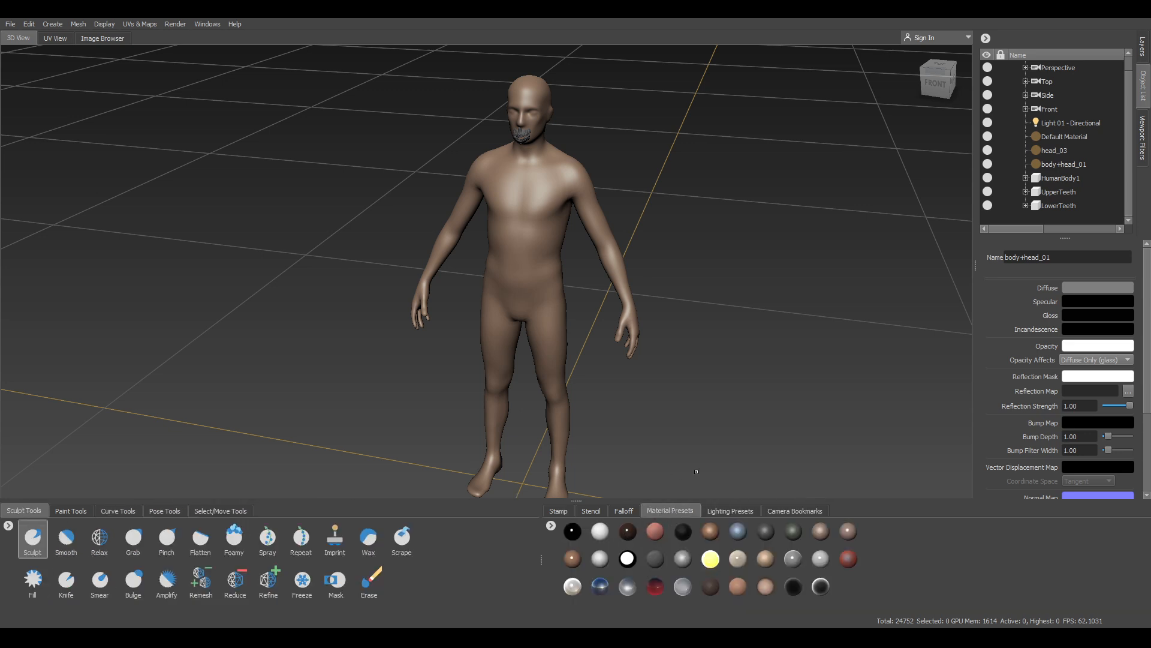
pyautogui.keyDown('alt'); pyautogui.moveTo(696, 472); pyautogui.dragTo(656, 487); pyautogui.keyUp('alt')
pyautogui.keyDown('alt'); pyautogui.moveTo(656, 486); pyautogui.dragTo(636, 493, button='right'); pyautogui.keyUp('alt')
pyautogui.keyDown('alt'); pyautogui.moveTo(636, 493); pyautogui.dragTo(675, 440, button='middle'); pyautogui.keyUp('alt')
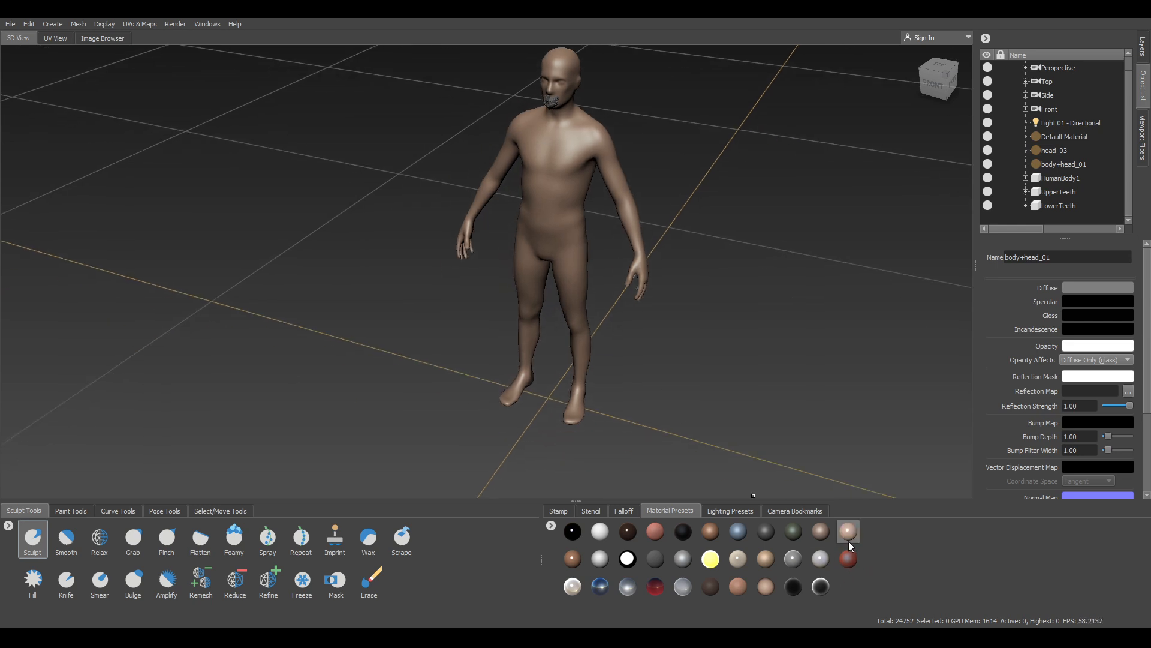
# Try the glossy, tan and matte skin presets, then apply the pale skin material
pyautogui.click(847, 533)
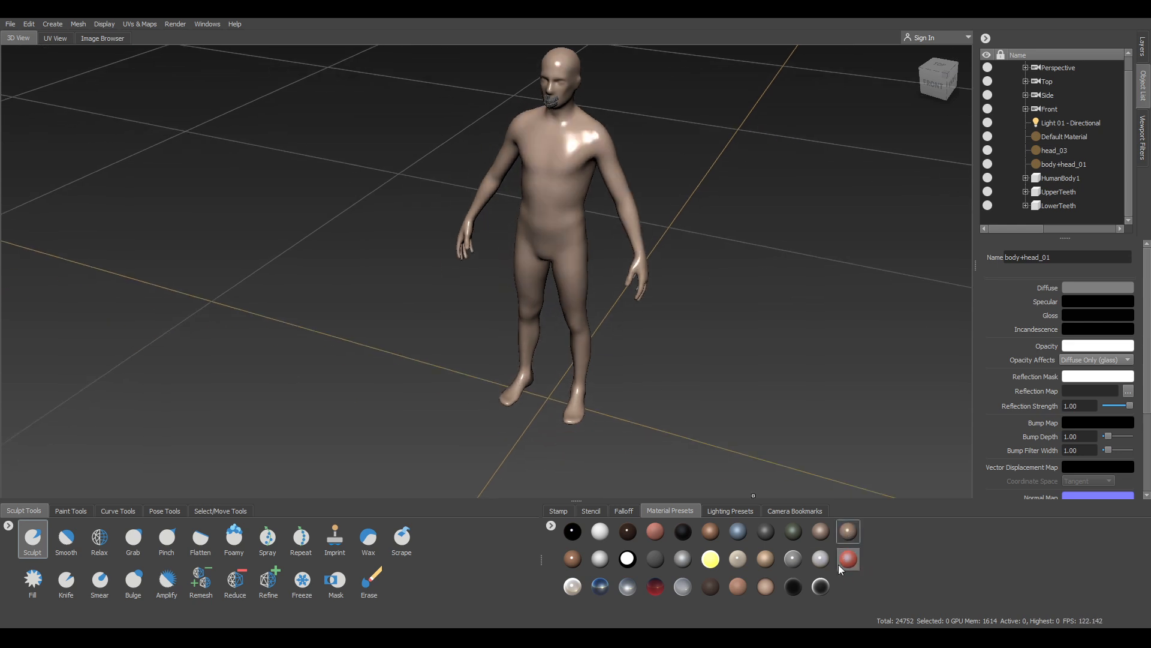
pyautogui.click(572, 558)
pyautogui.keyDown('alt'); pyautogui.moveTo(785, 291); pyautogui.dragTo(778, 333); pyautogui.keyUp('alt')
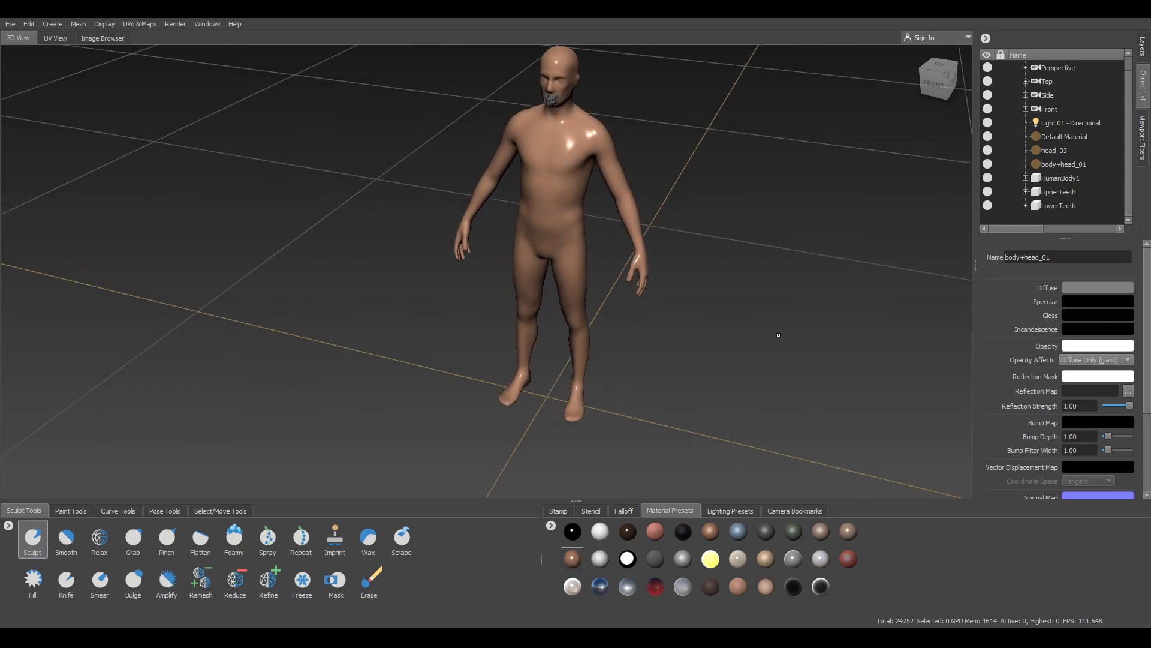
pyautogui.click(715, 538)
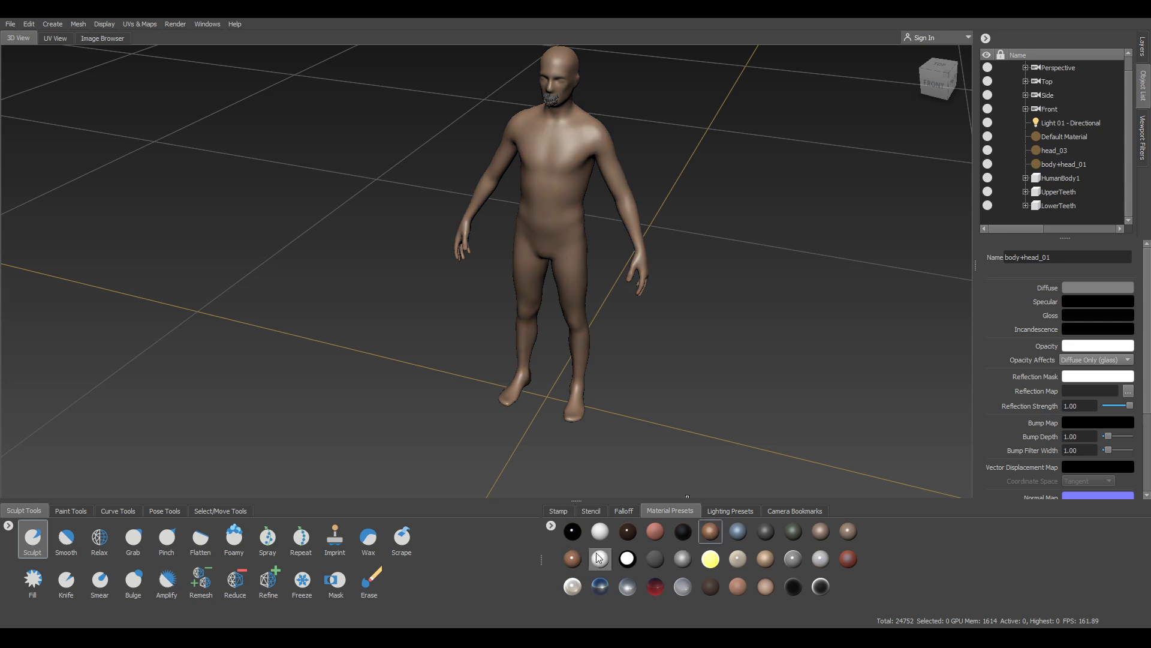
pyautogui.keyDown('alt'); pyautogui.moveTo(760, 457); pyautogui.dragTo(817, 391); pyautogui.keyUp('alt')
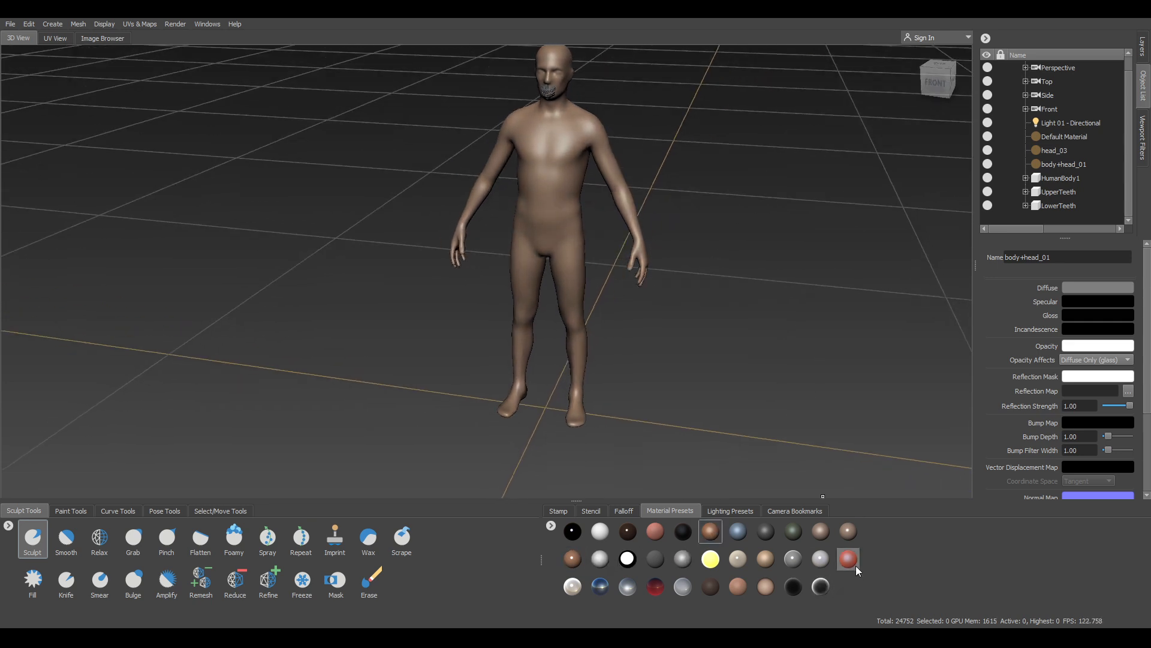
pyautogui.click(822, 532)
pyautogui.keyDown('alt'); pyautogui.moveTo(787, 422); pyautogui.dragTo(781, 275, button='right'); pyautogui.keyUp('alt')
pyautogui.moveTo(782, 276)
pyautogui.keyDown('alt'); pyautogui.mouseDown(button='middle')
pyautogui.moveTo(731, 307)
pyautogui.moveTo(801, 281)
pyautogui.mouseUp(button='middle'); pyautogui.keyUp('alt')
pyautogui.keyDown('alt'); pyautogui.moveTo(801, 281); pyautogui.dragTo(732, 282, button='right'); pyautogui.keyUp('alt')
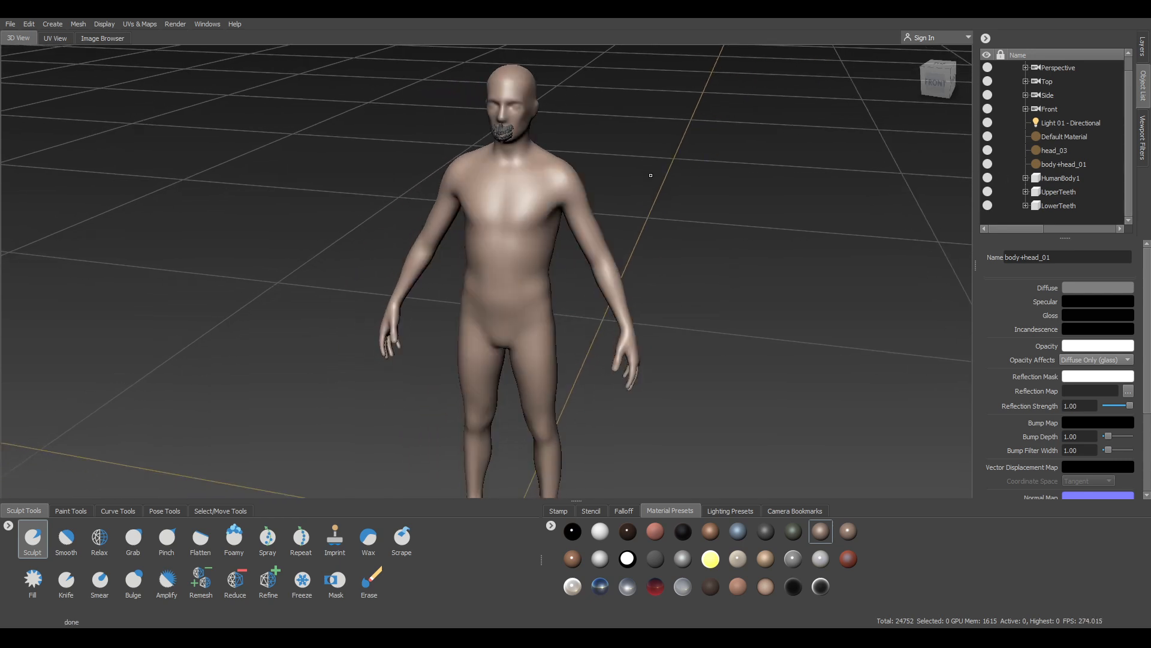
pyautogui.press('w')
pyautogui.press('w')
pyautogui.keyDown('alt'); pyautogui.moveTo(656, 176); pyautogui.dragTo(682, 171); pyautogui.keyUp('alt')
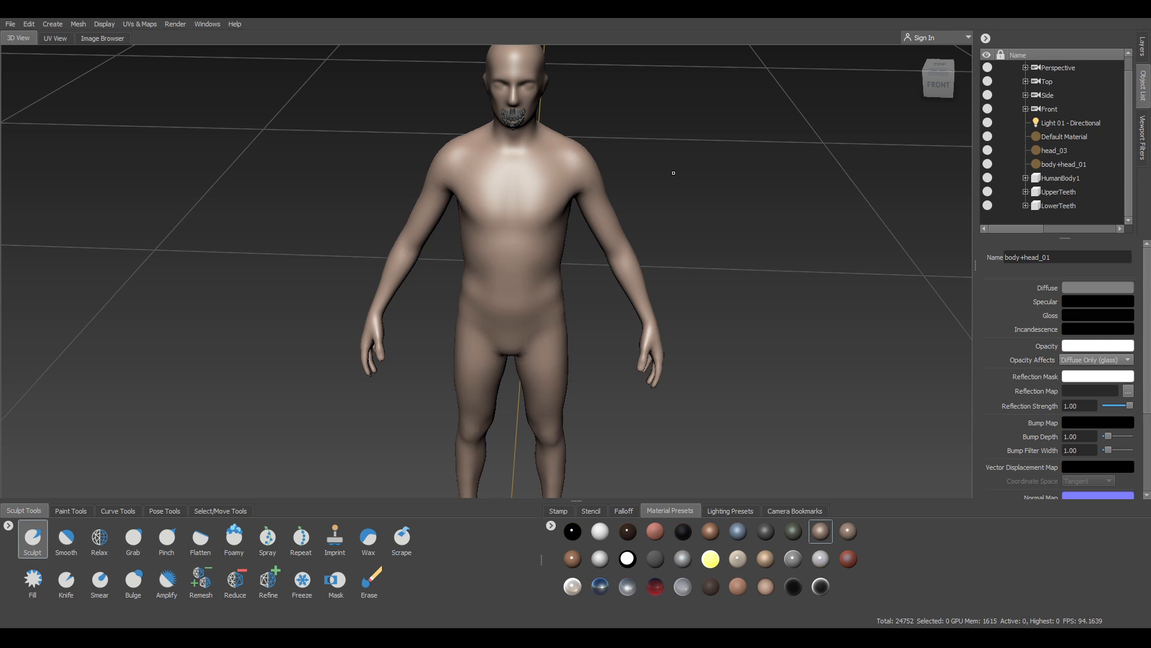
pyautogui.hotkey('shift', 'd')
pyautogui.press('pagedown')
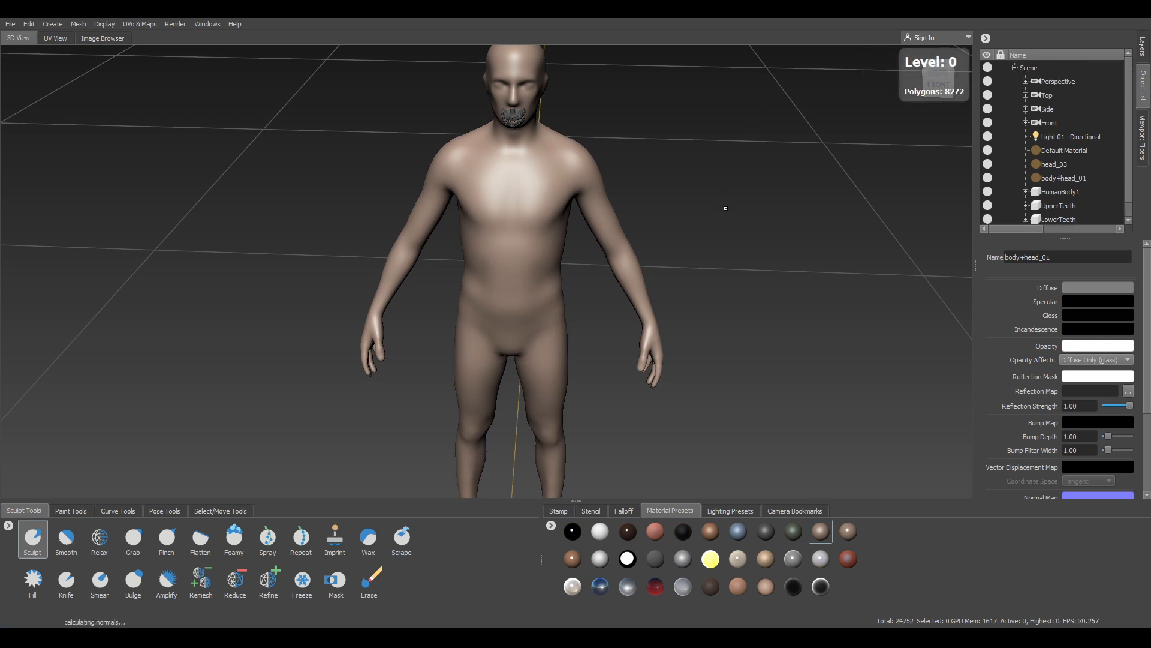
pyautogui.press('w')
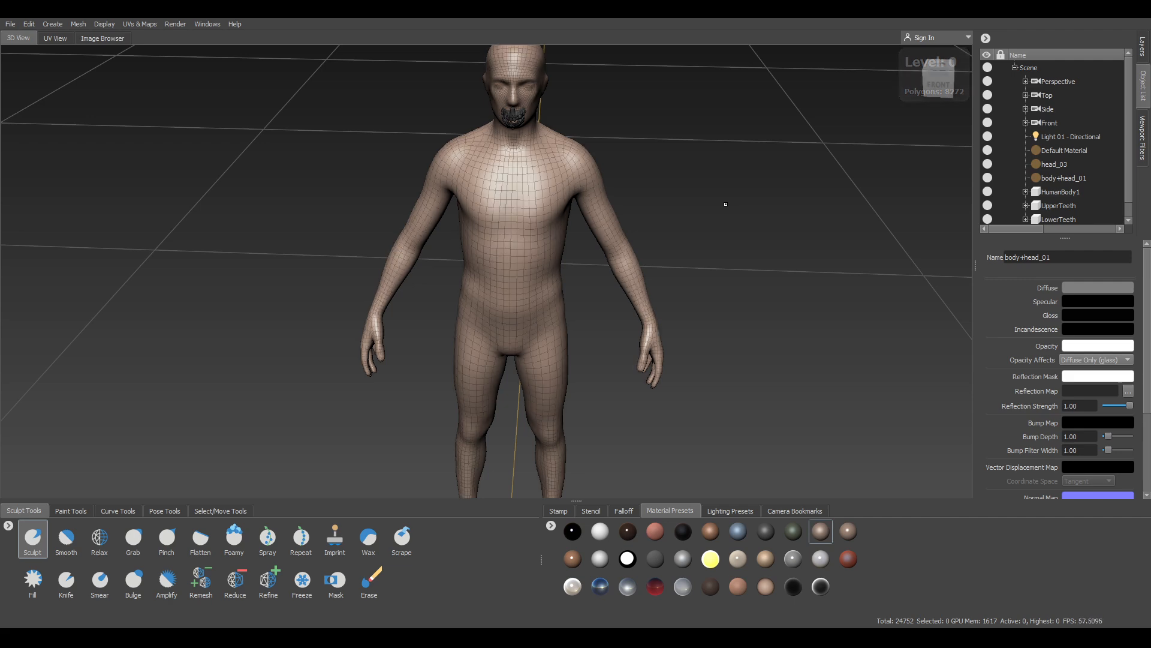
pyautogui.keyDown('alt'); pyautogui.moveTo(733, 190); pyautogui.dragTo(710, 129); pyautogui.keyUp('alt')
pyautogui.keyDown('alt'); pyautogui.moveTo(710, 129); pyautogui.dragTo(732, 120, button='right'); pyautogui.keyUp('alt')
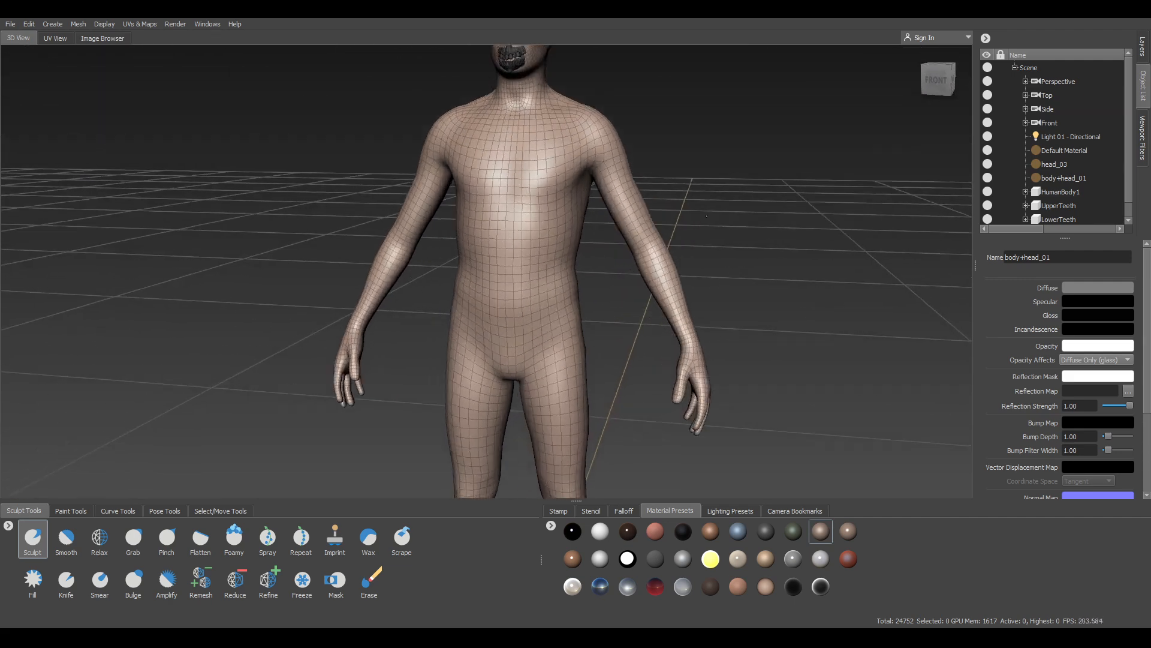
pyautogui.keyDown('alt'); pyautogui.moveTo(733, 120); pyautogui.dragTo(707, 249, button='middle'); pyautogui.keyUp('alt')
pyautogui.keyDown('alt'); pyautogui.moveTo(707, 249); pyautogui.dragTo(736, 254, button='right'); pyautogui.keyUp('alt')
pyautogui.keyDown('alt'); pyautogui.moveTo(737, 253); pyautogui.dragTo(480, 306); pyautogui.keyUp('alt')
pyautogui.keyDown('alt'); pyautogui.moveTo(479, 306); pyautogui.dragTo(336, 360, button='right'); pyautogui.keyUp('alt')
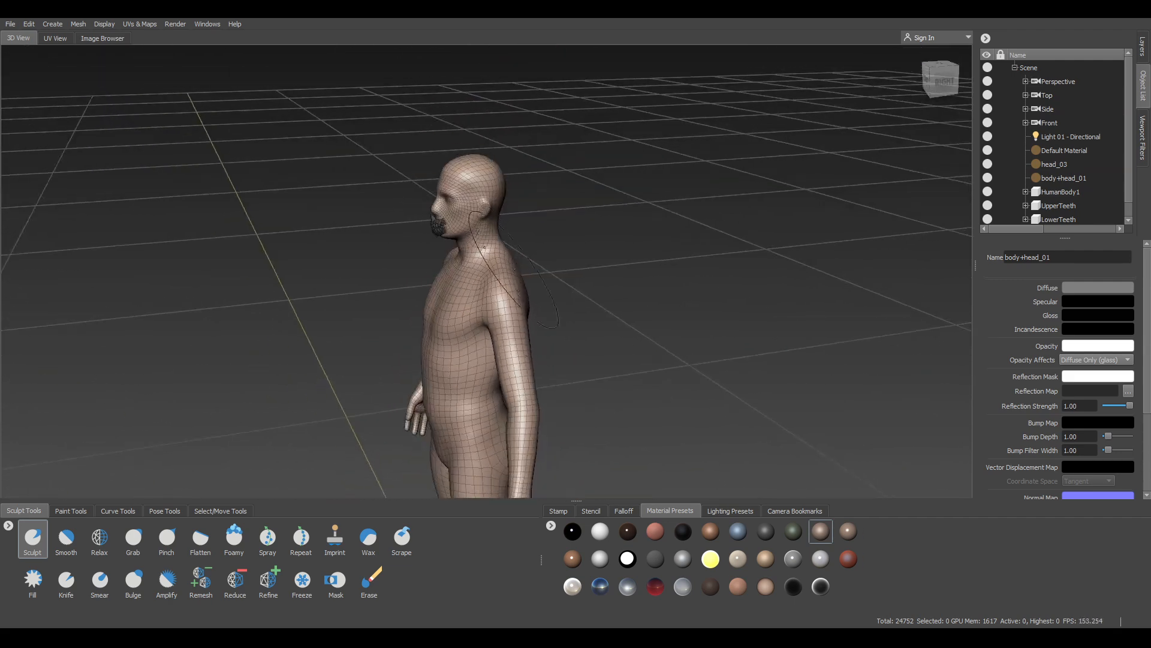
pyautogui.keyDown('alt'); pyautogui.moveTo(336, 360); pyautogui.dragTo(293, 210, button='middle'); pyautogui.keyUp('alt')
pyautogui.keyDown('alt'); pyautogui.moveTo(293, 210); pyautogui.dragTo(384, 257); pyautogui.keyUp('alt')
pyautogui.keyDown('alt'); pyautogui.moveTo(384, 257); pyautogui.dragTo(393, 345, button='middle'); pyautogui.keyUp('alt')
pyautogui.keyDown('alt'); pyautogui.moveTo(774, 240); pyautogui.dragTo(668, 203, button='right'); pyautogui.keyUp('alt')
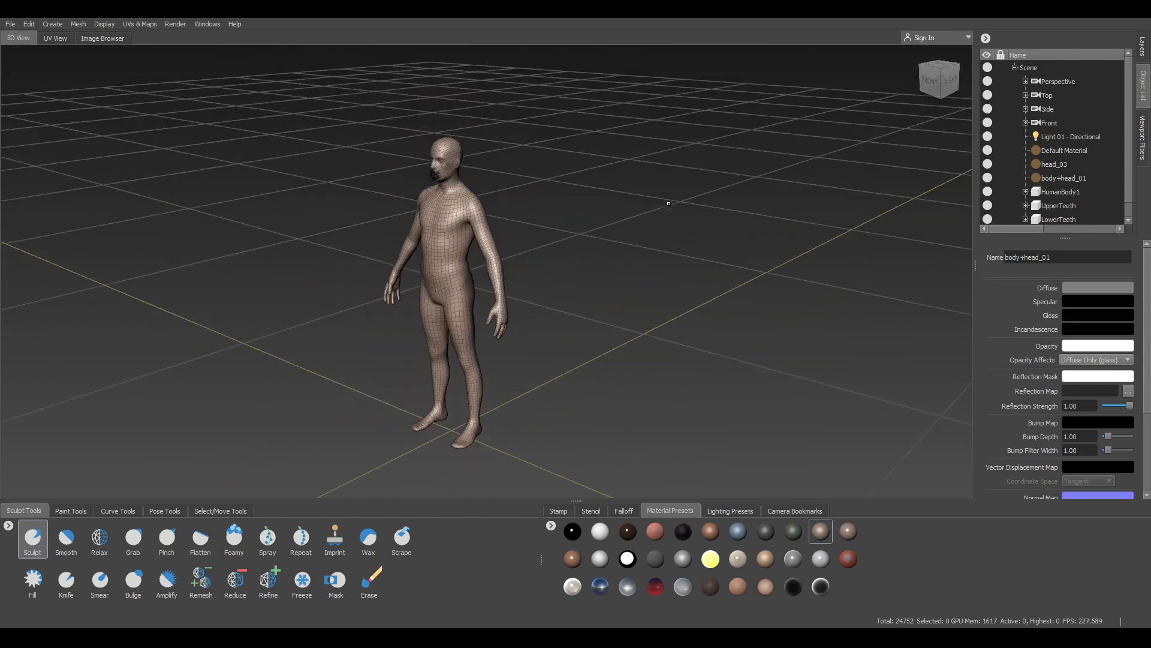
pyautogui.keyDown('alt'); pyautogui.moveTo(668, 203); pyautogui.dragTo(439, 262); pyautogui.keyUp('alt')
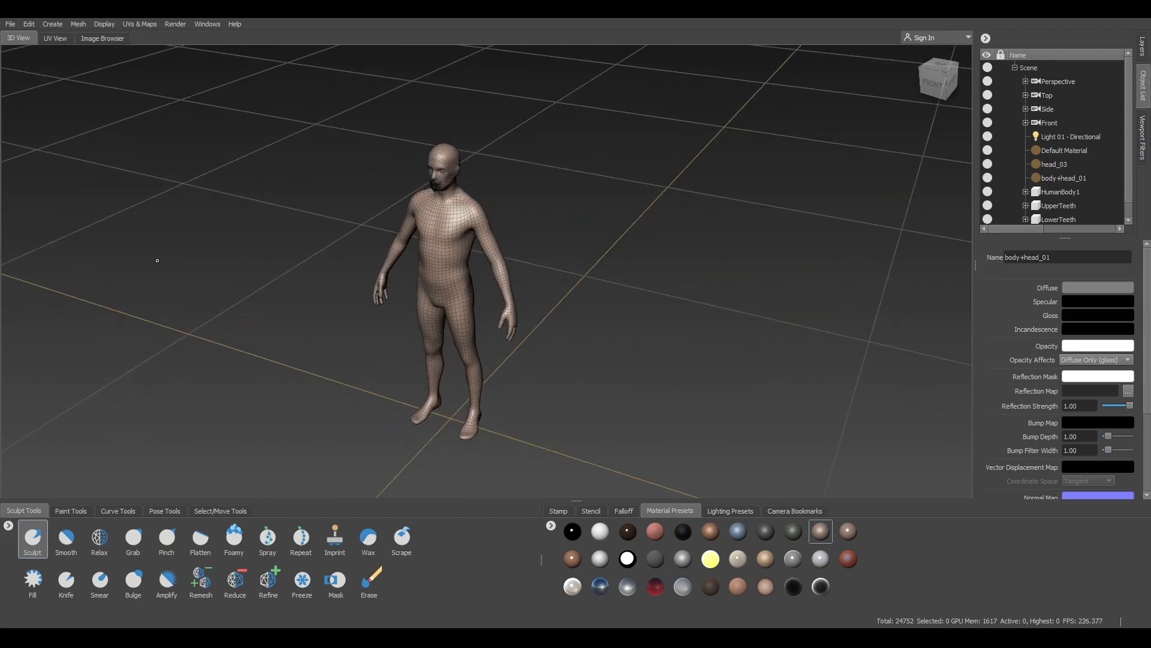
pyautogui.keyDown('alt'); pyautogui.moveTo(154, 258); pyautogui.dragTo(282, 302, button='right'); pyautogui.keyUp('alt')
pyautogui.keyDown('alt'); pyautogui.moveTo(282, 302); pyautogui.dragTo(541, 299, button='middle'); pyautogui.keyUp('alt')
pyautogui.keyDown('alt'); pyautogui.moveTo(272, 315); pyautogui.dragTo(335, 277); pyautogui.keyUp('alt')
pyautogui.keyDown('alt'); pyautogui.moveTo(305, 337); pyautogui.dragTo(247, 298, button='middle'); pyautogui.keyUp('alt')
pyautogui.keyDown('alt'); pyautogui.moveTo(247, 298); pyautogui.dragTo(278, 284); pyautogui.keyUp('alt')
pyautogui.keyDown('alt'); pyautogui.moveTo(278, 284); pyautogui.dragTo(255, 261, button='right'); pyautogui.keyUp('alt')
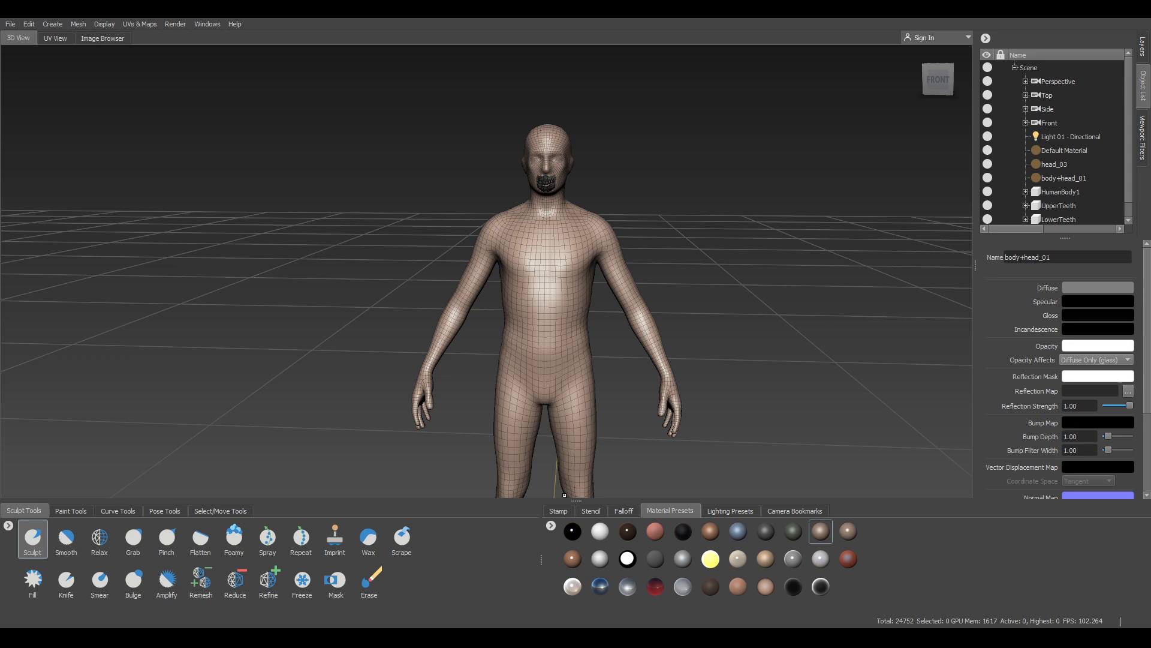
pyautogui.hotkey('alt', 'Tab')
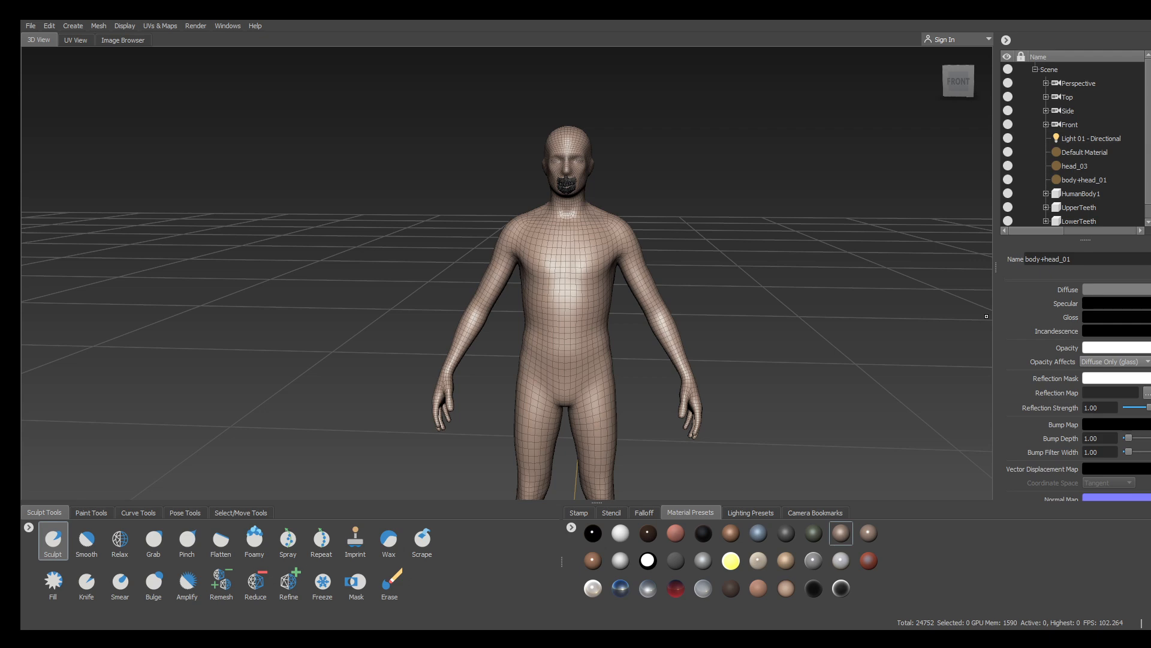
# Close in on the head and shoulders and resize the brush with B-drag
pyautogui.keyDown('alt'); pyautogui.moveTo(667, 236); pyautogui.dragTo(612, 240); pyautogui.keyUp('alt')
pyautogui.keyDown('alt'); pyautogui.moveTo(612, 240); pyautogui.dragTo(780, 222, button='right'); pyautogui.keyUp('alt')
pyautogui.keyDown('alt'); pyautogui.moveTo(779, 222); pyautogui.dragTo(691, 263, button='middle'); pyautogui.keyUp('alt')
pyautogui.keyDown('alt'); pyautogui.moveTo(692, 264); pyautogui.dragTo(734, 247); pyautogui.keyUp('alt')
pyautogui.keyDown('alt'); pyautogui.moveTo(735, 247); pyautogui.dragTo(777, 210, button='middle'); pyautogui.keyUp('alt')
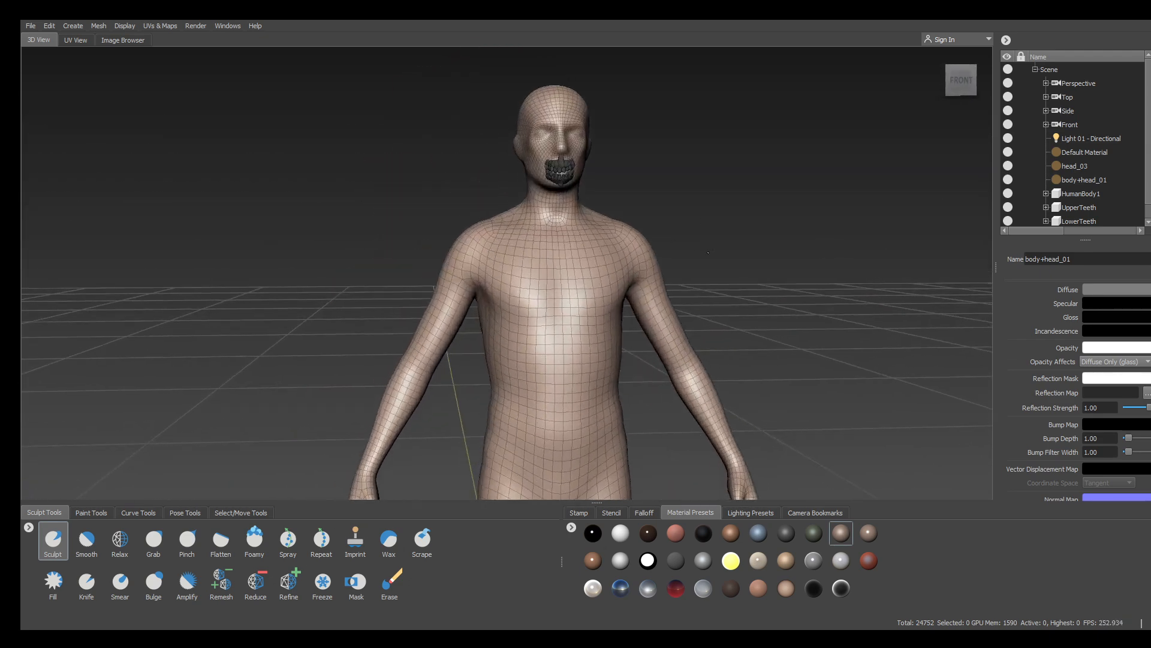
pyautogui.keyDown('alt'); pyautogui.moveTo(777, 209); pyautogui.dragTo(805, 213, button='right'); pyautogui.keyUp('alt')
pyautogui.keyDown('alt'); pyautogui.moveTo(805, 213); pyautogui.dragTo(751, 340, button='middle'); pyautogui.keyUp('alt')
pyautogui.keyDown('alt'); pyautogui.moveTo(751, 340); pyautogui.dragTo(800, 337, button='right'); pyautogui.keyUp('alt')
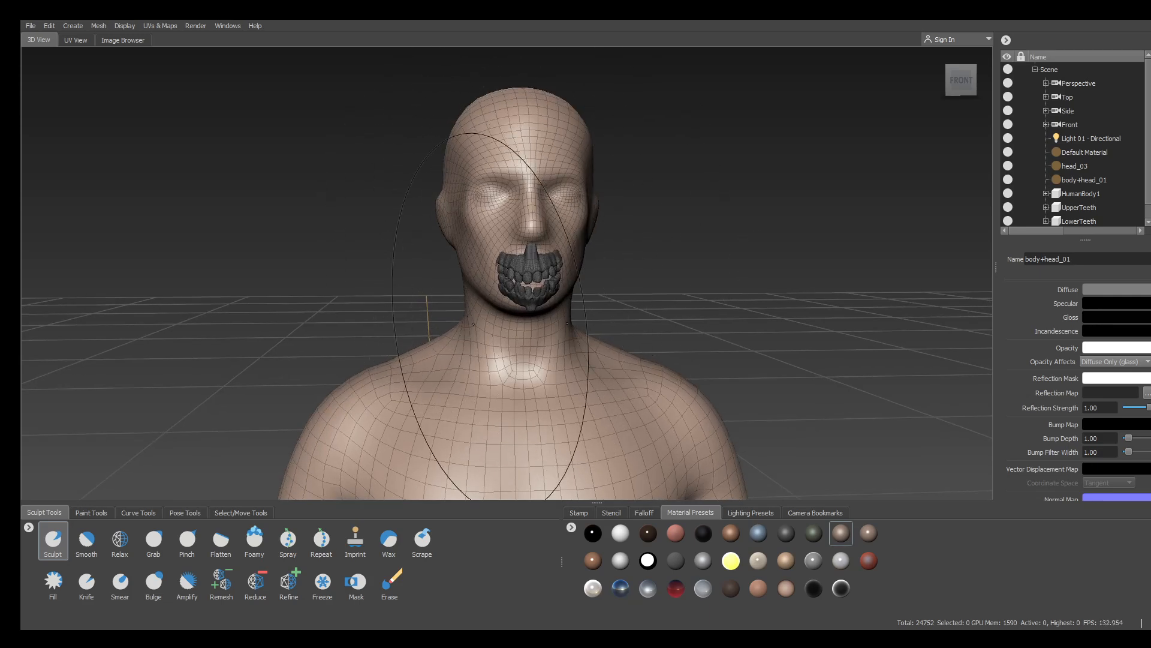
pyautogui.press('b')
pyautogui.moveTo(493, 361)
pyautogui.mouseDown()
pyautogui.moveTo(515, 361)
pyautogui.moveTo(360, 361)
pyautogui.mouseUp()
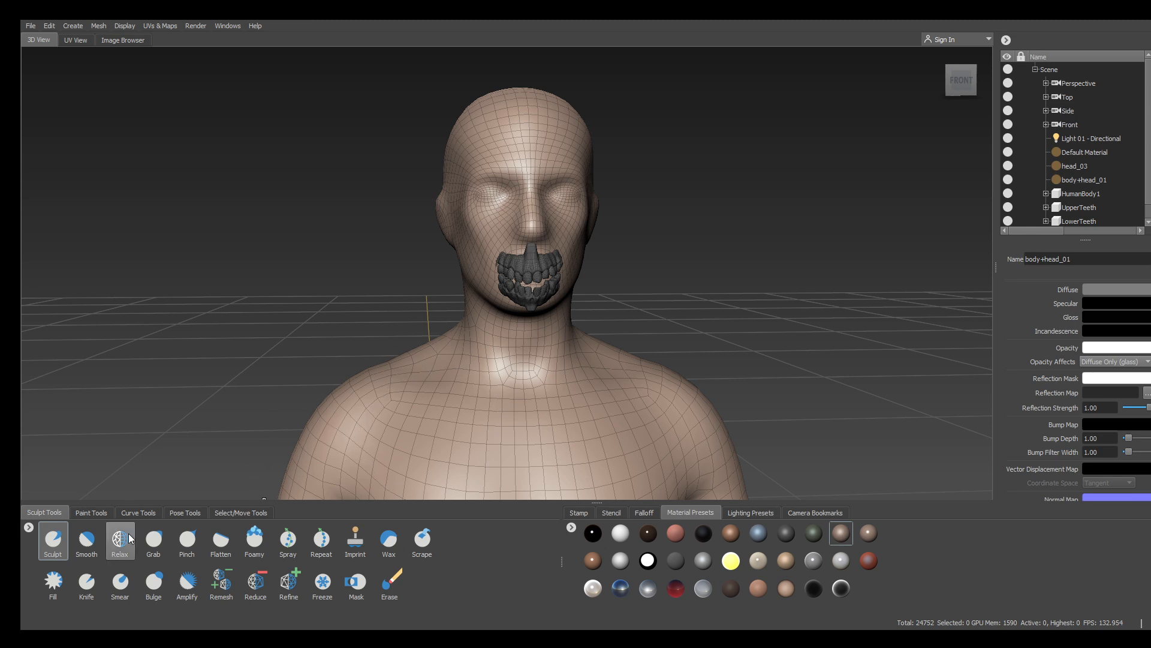
# Choose the Grab brush, check the Layers tab, and set Mirror to X
pyautogui.click(154, 543)
pyautogui.click(157, 550)
pyautogui.keyDown('alt'); pyautogui.moveTo(590, 273); pyautogui.dragTo(543, 307); pyautogui.keyUp('alt')
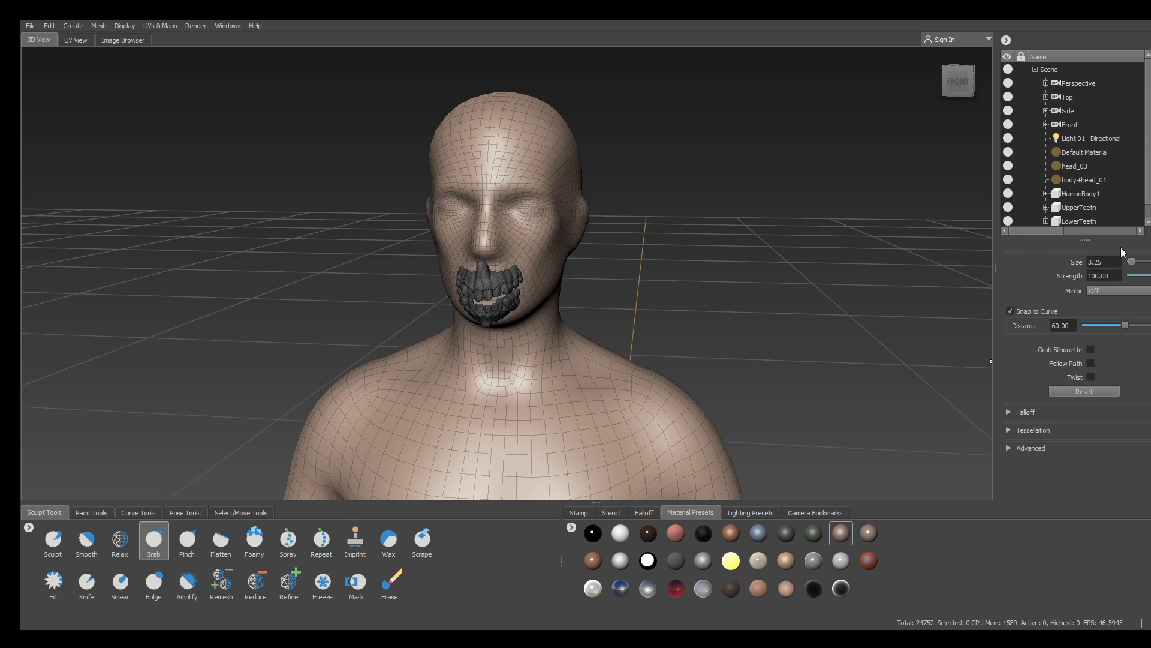
pyautogui.click(1150, 72)
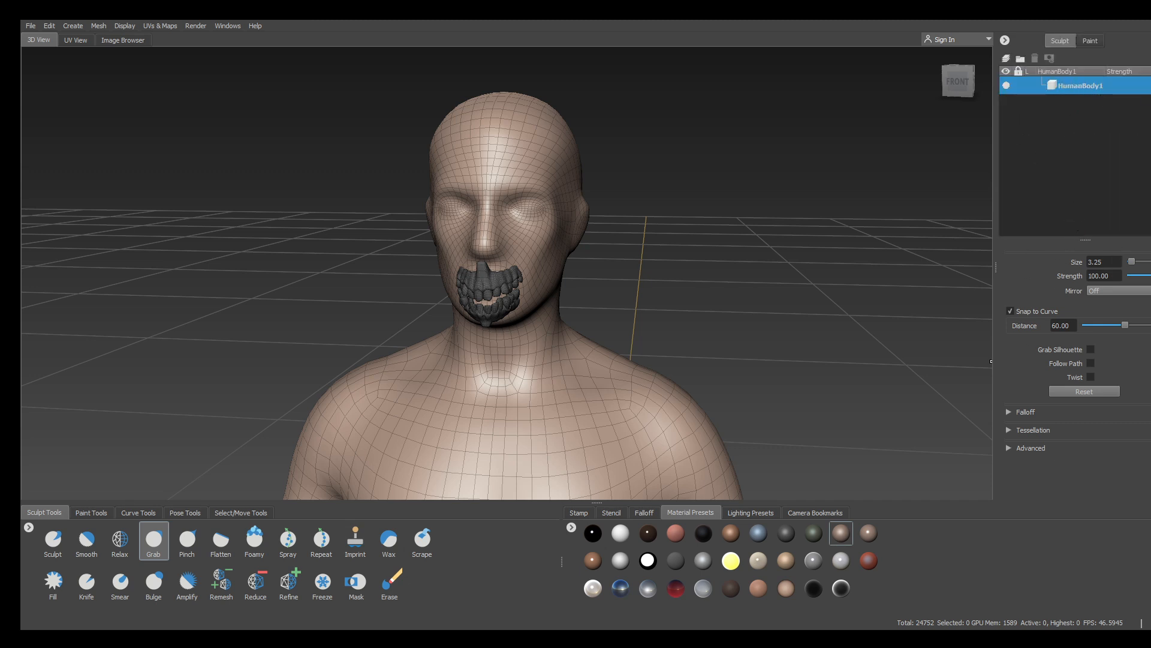
pyautogui.click(1150, 117)
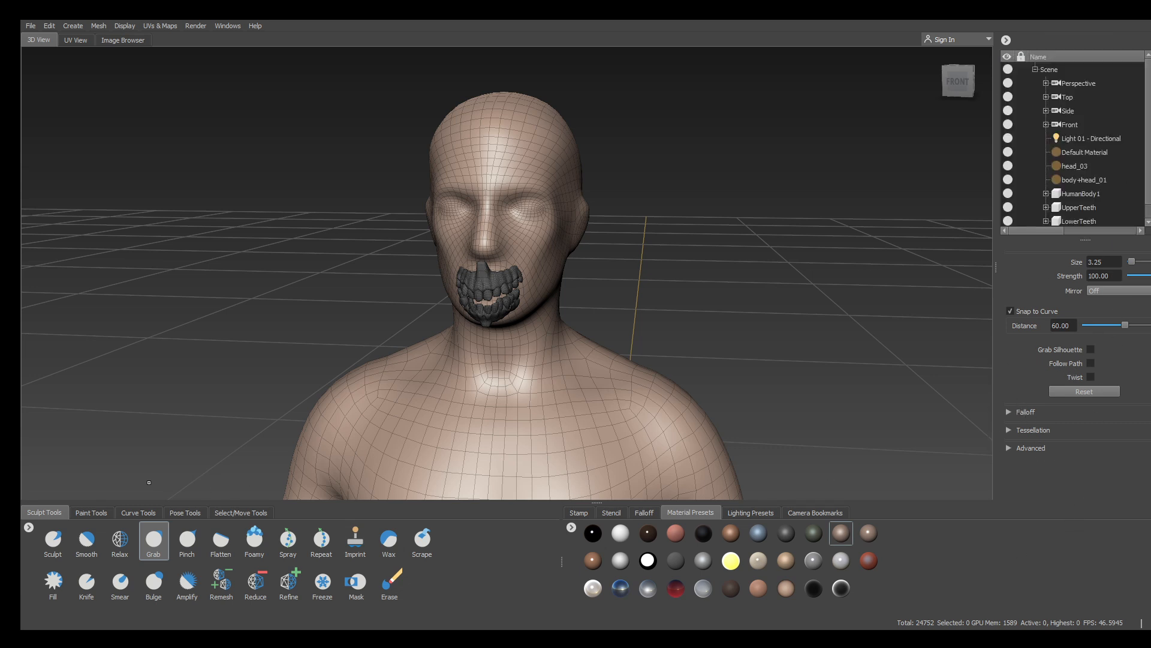
pyautogui.click(151, 550)
# Lower the Grab distance slightly and set the brush size to 2.01
pyautogui.click(1012, 414)
pyautogui.click(1011, 413)
pyautogui.moveTo(1126, 325); pyautogui.dragTo(1126, 326)
pyautogui.keyDown('alt'); pyautogui.moveTo(694, 278); pyautogui.dragTo(272, 259); pyautogui.keyUp('alt')
pyautogui.keyDown('alt'); pyautogui.moveTo(272, 260); pyautogui.dragTo(407, 303, button='right'); pyautogui.keyUp('alt')
pyautogui.press('b')
pyautogui.moveTo(482, 309)
pyautogui.mouseDown()
pyautogui.moveTo(429, 309)
pyautogui.moveTo(471, 309)
pyautogui.moveTo(434, 310)
pyautogui.moveTo(471, 309)
pyautogui.moveTo(437, 294)
pyautogui.moveTo(466, 290)
pyautogui.mouseUp()
pyautogui.moveTo(271, 285)
pyautogui.keyDown('alt'); pyautogui.mouseDown()
pyautogui.moveTo(269, 303)
pyautogui.moveTo(242, 284)
pyautogui.mouseUp(); pyautogui.keyUp('alt')
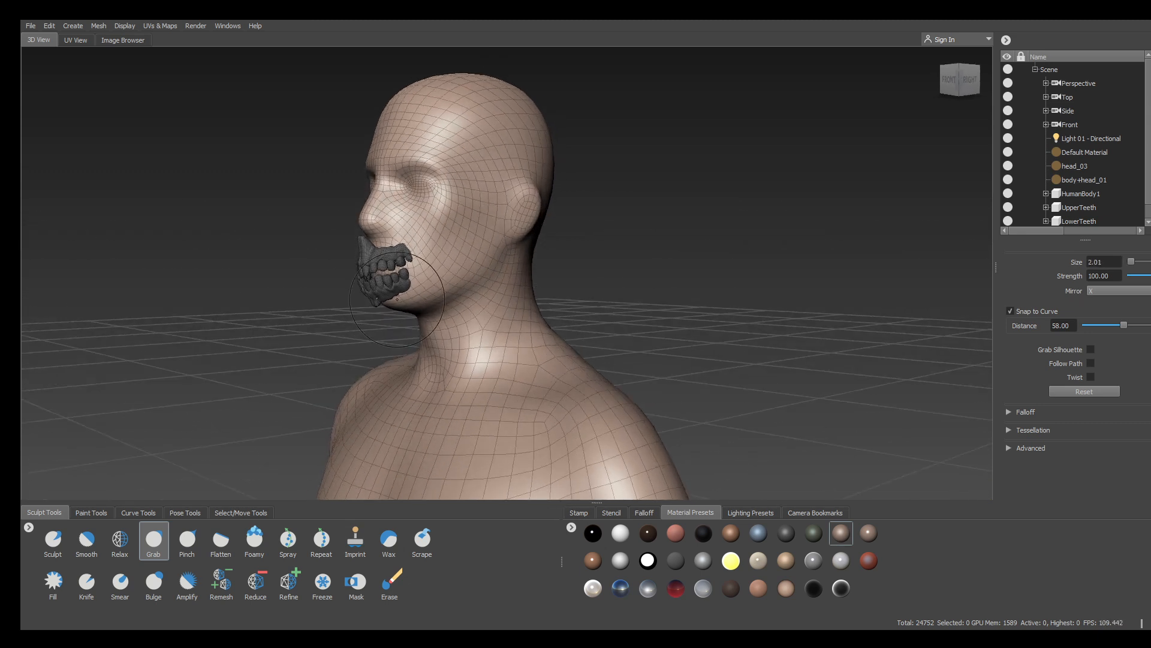
# Enlarge the brush and pull both shoulders up and outward
pyautogui.moveTo(436, 297)
pyautogui.keyDown('alt'); pyautogui.mouseDown()
pyautogui.moveTo(461, 323)
pyautogui.moveTo(502, 337)
pyautogui.mouseUp(); pyautogui.keyUp('alt')
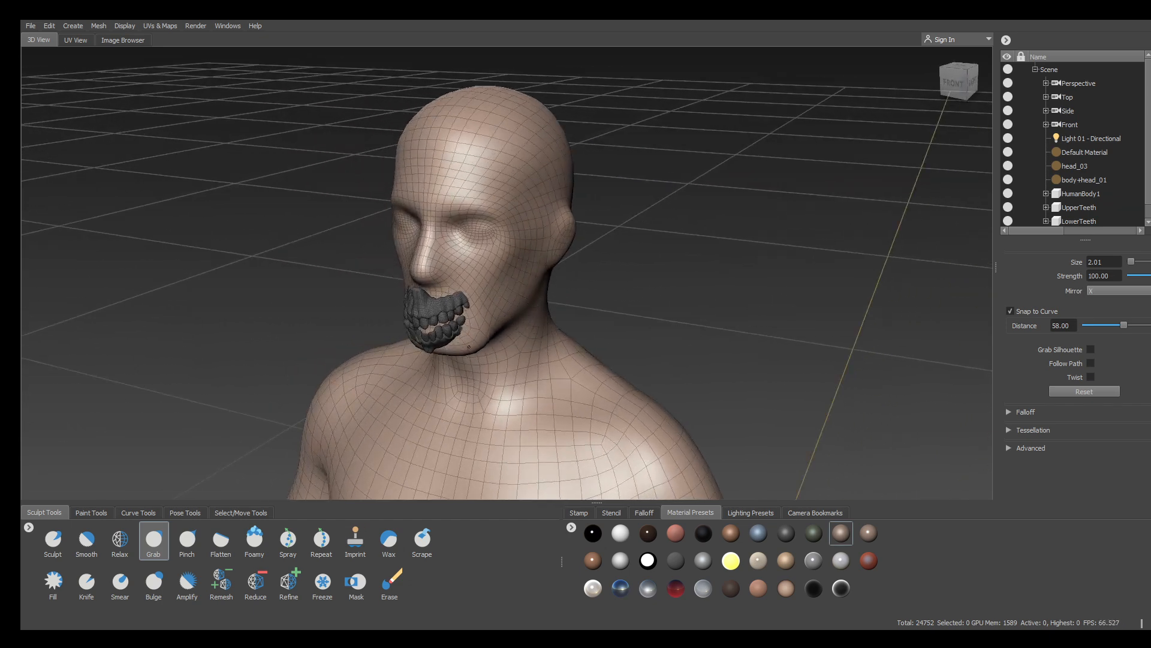
pyautogui.keyDown('alt'); pyautogui.moveTo(508, 327); pyautogui.dragTo(709, 281); pyautogui.keyUp('alt')
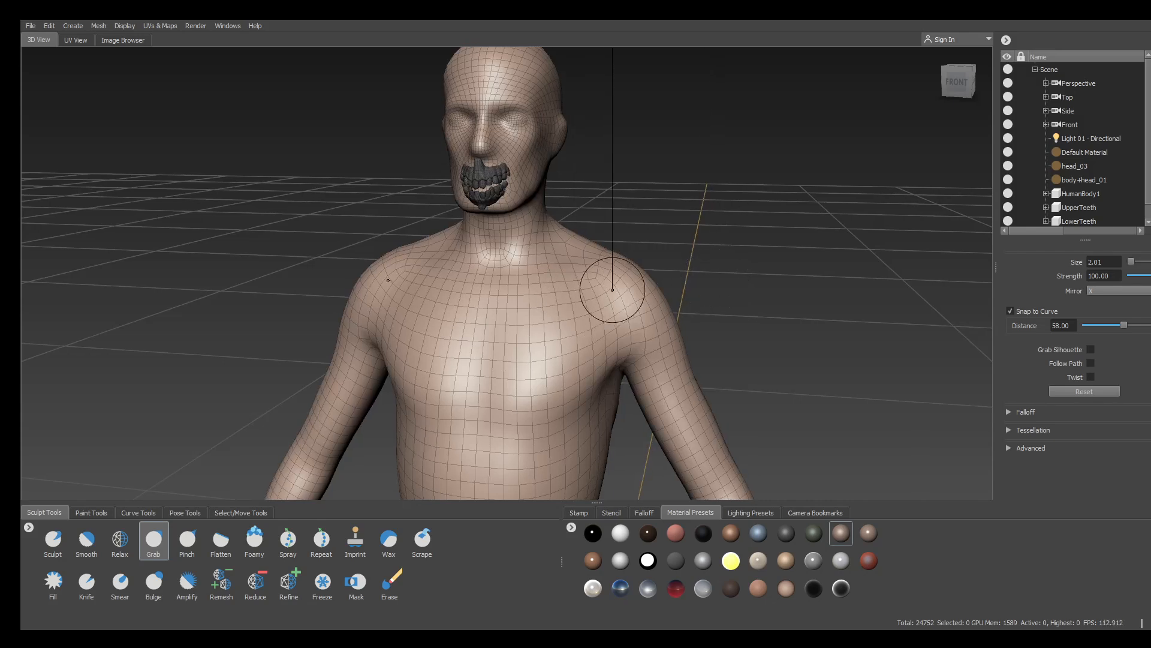
pyautogui.moveTo(584, 322); pyautogui.dragTo(661, 322)
pyautogui.keyDown('alt'); pyautogui.moveTo(738, 224); pyautogui.dragTo(753, 213); pyautogui.keyUp('alt')
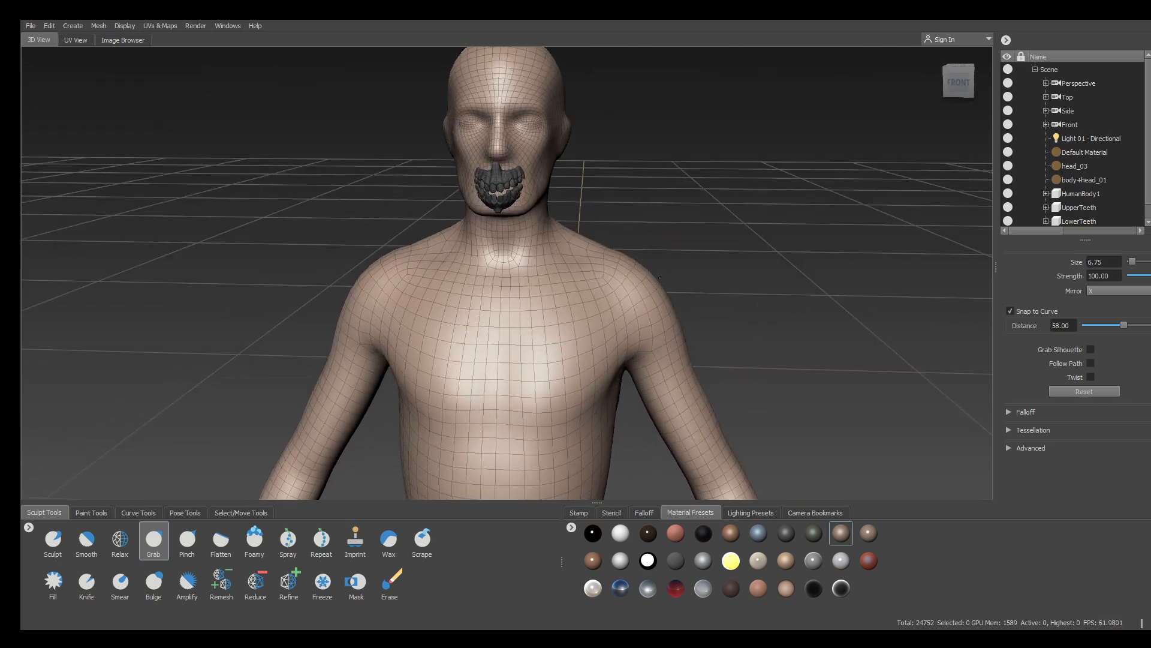
pyautogui.moveTo(661, 277)
pyautogui.mouseDown()
pyautogui.moveTo(680, 271)
pyautogui.moveTo(635, 246)
pyautogui.mouseUp()
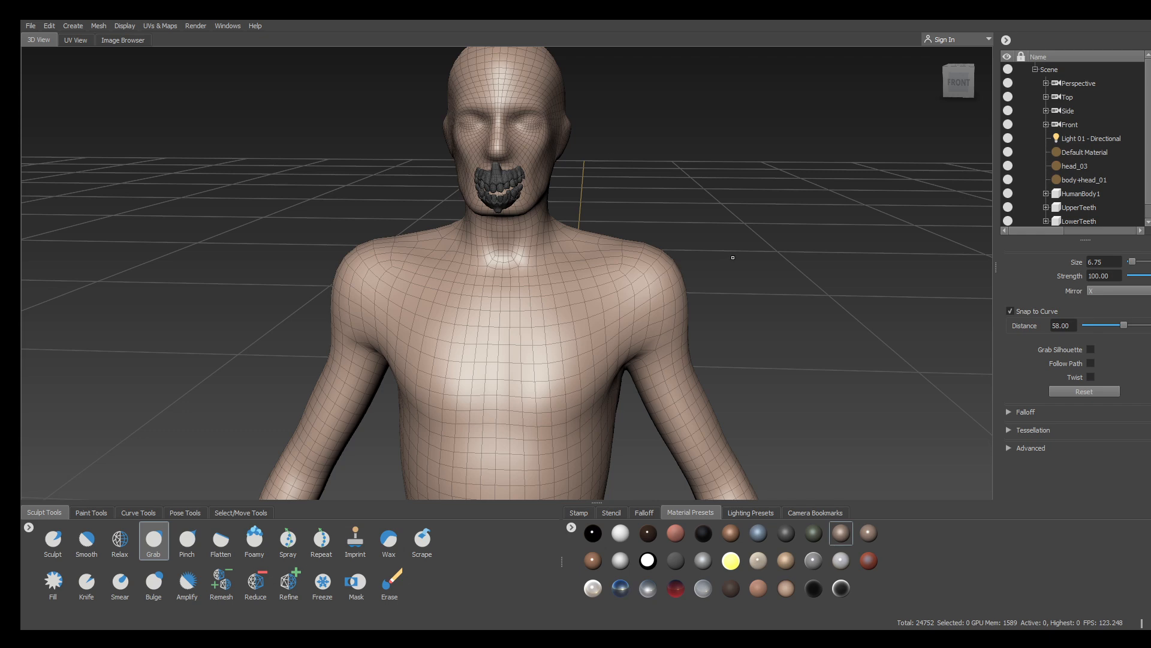
# Pull the upper arms, forearms and elbows outward symmetrically
pyautogui.keyDown('alt'); pyautogui.moveTo(732, 257); pyautogui.dragTo(659, 288); pyautogui.keyUp('alt')
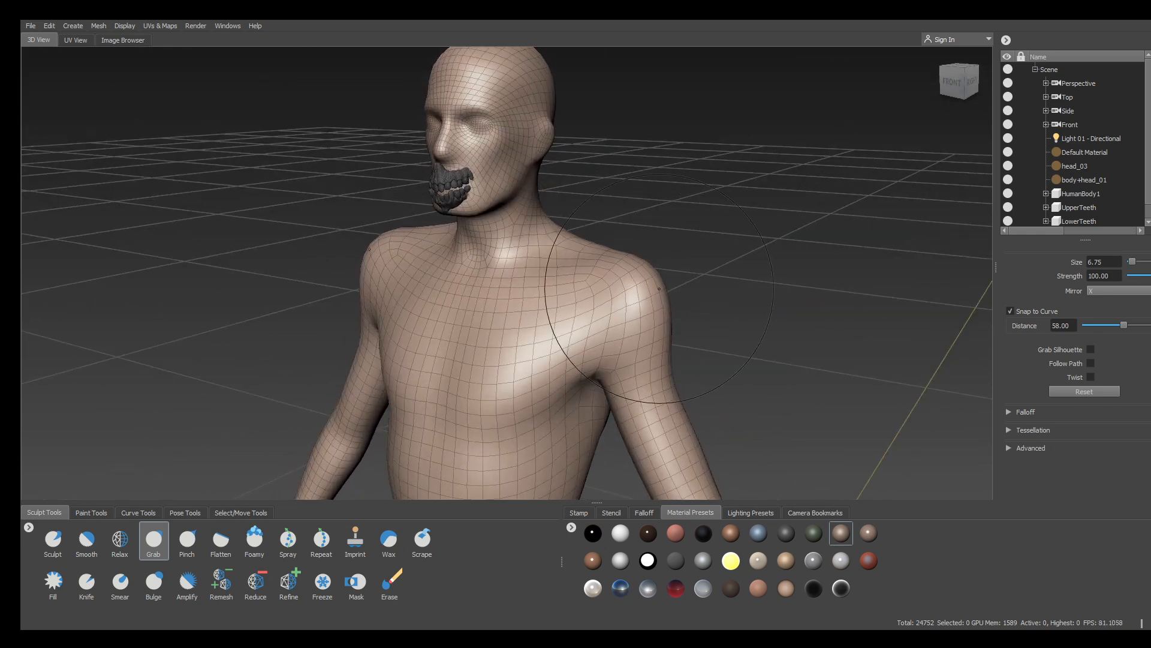
pyautogui.keyDown('alt'); pyautogui.moveTo(753, 288); pyautogui.dragTo(807, 287); pyautogui.keyUp('alt')
pyautogui.keyDown('alt'); pyautogui.moveTo(720, 353); pyautogui.dragTo(698, 248, button='middle'); pyautogui.keyUp('alt')
pyautogui.moveTo(690, 257)
pyautogui.keyDown('alt'); pyautogui.mouseDown()
pyautogui.moveTo(720, 241)
pyautogui.moveTo(711, 254)
pyautogui.moveTo(723, 252)
pyautogui.mouseUp(); pyautogui.keyUp('alt')
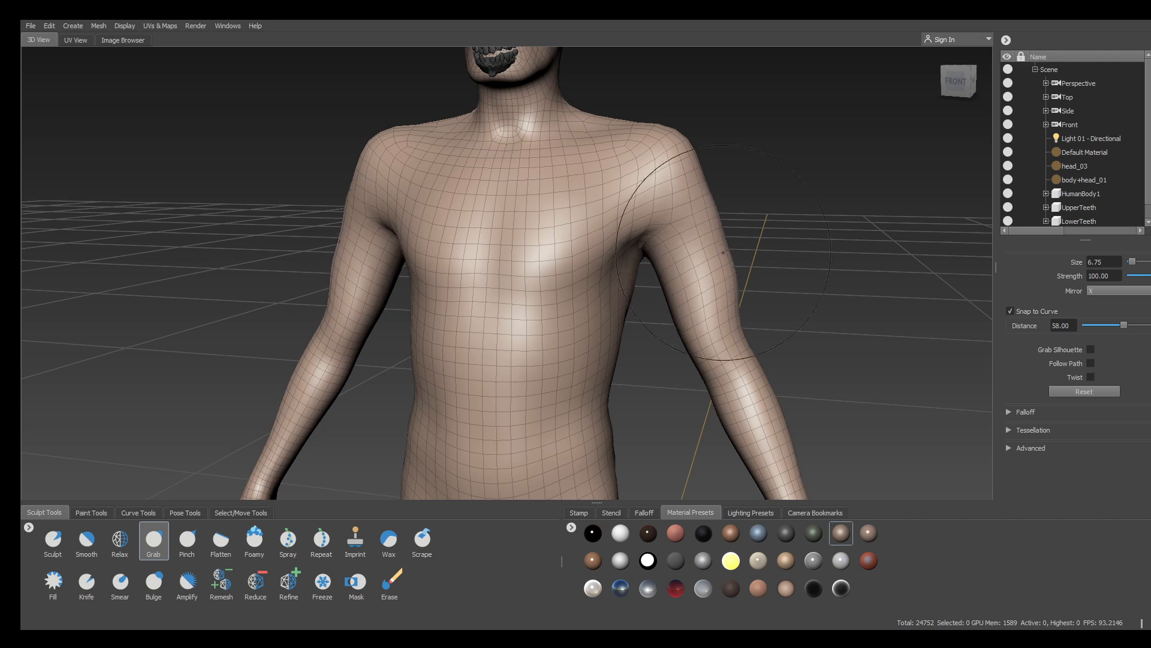
pyautogui.moveTo(722, 311); pyautogui.dragTo(731, 311)
pyautogui.moveTo(747, 364); pyautogui.dragTo(759, 344)
pyautogui.keyDown('alt'); pyautogui.moveTo(138, 244); pyautogui.dragTo(298, 269); pyautogui.keyUp('alt')
pyautogui.moveTo(318, 230); pyautogui.dragTo(311, 228)
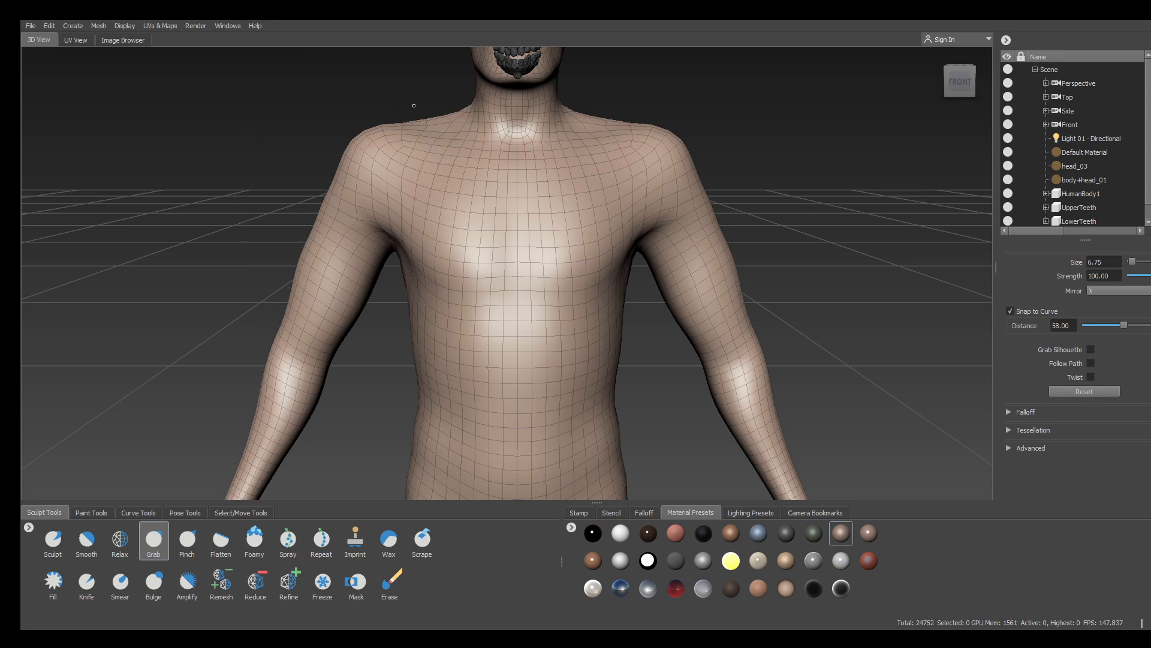
pyautogui.keyDown('alt'); pyautogui.moveTo(414, 106); pyautogui.dragTo(362, 319, button='middle'); pyautogui.keyUp('alt')
pyautogui.moveTo(690, 180)
pyautogui.keyDown('alt'); pyautogui.mouseDown()
pyautogui.moveTo(604, 175)
pyautogui.moveTo(658, 192)
pyautogui.moveTo(687, 170)
pyautogui.mouseUp(); pyautogui.keyUp('alt')
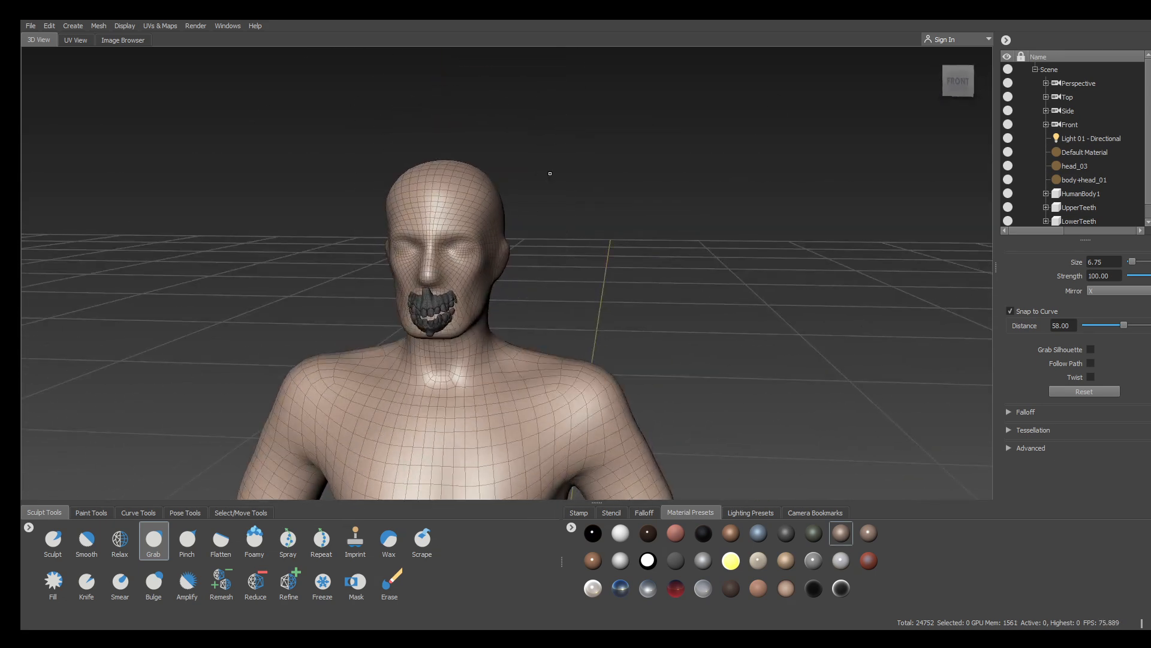
# From the front, widen the forearms, waist and upper torso sides with Grab
pyautogui.keyDown('alt'); pyautogui.moveTo(550, 173); pyautogui.dragTo(614, 260); pyautogui.keyUp('alt')
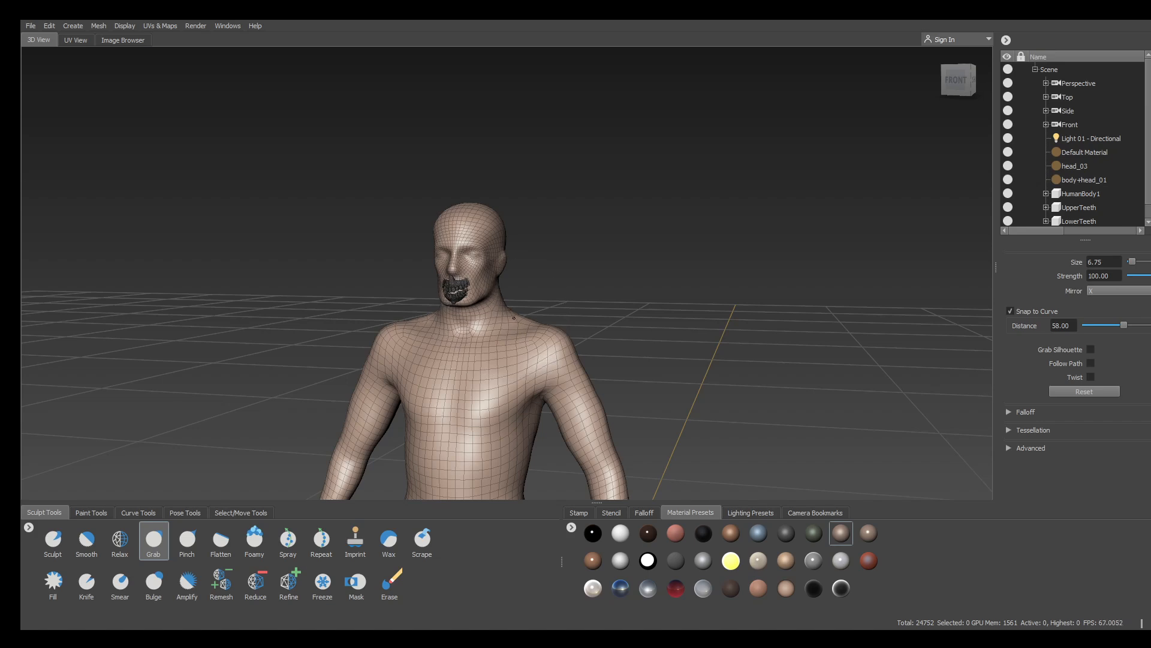
pyautogui.keyDown('alt'); pyautogui.moveTo(540, 340); pyautogui.dragTo(550, 150, button='middle'); pyautogui.keyUp('alt')
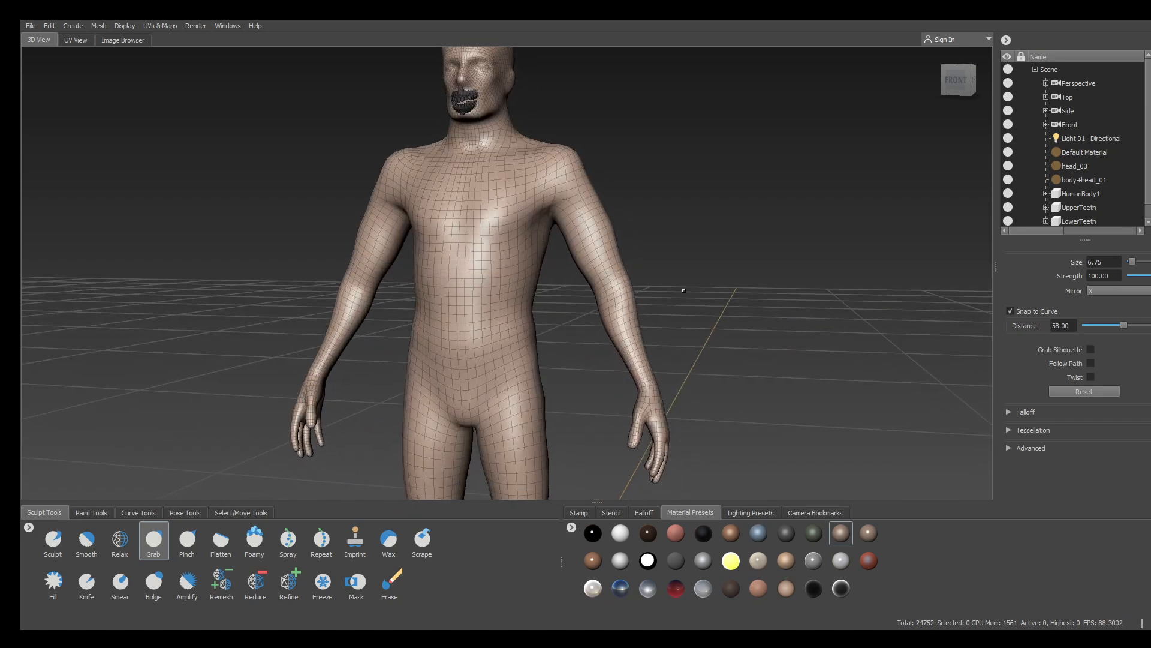
pyautogui.keyDown('alt'); pyautogui.moveTo(680, 288); pyautogui.dragTo(726, 286); pyautogui.keyUp('alt')
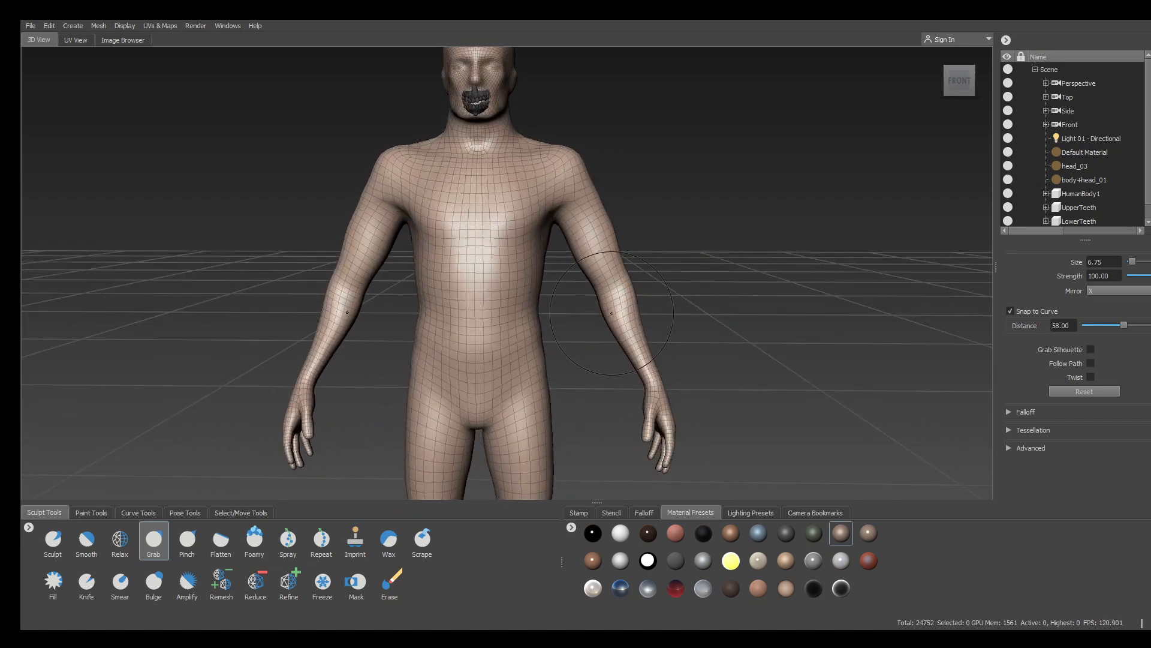
pyautogui.moveTo(616, 324); pyautogui.dragTo(621, 324)
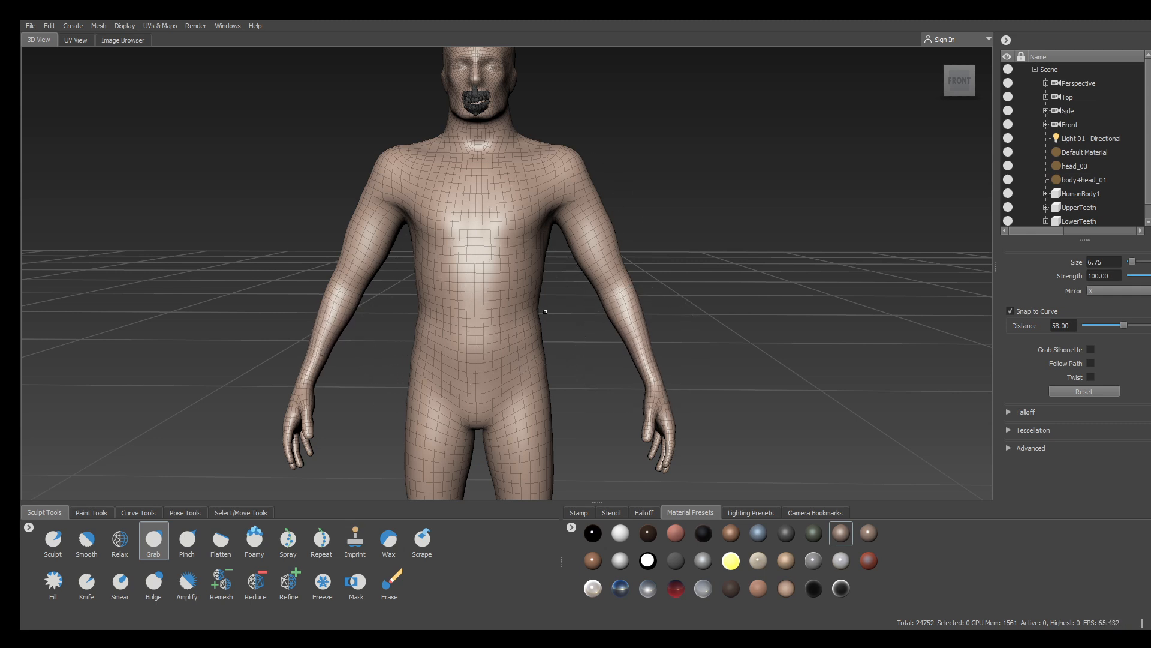
pyautogui.moveTo(535, 312); pyautogui.dragTo(538, 313)
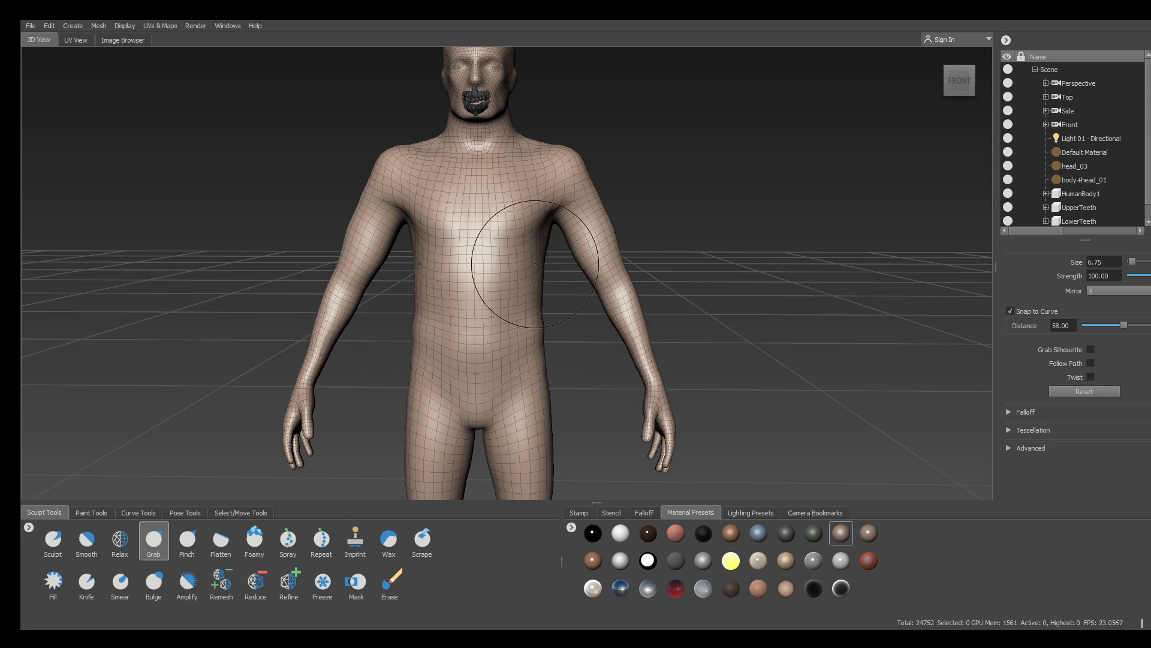
pyautogui.moveTo(536, 264); pyautogui.dragTo(542, 263)
pyautogui.moveTo(542, 213); pyautogui.dragTo(543, 211)
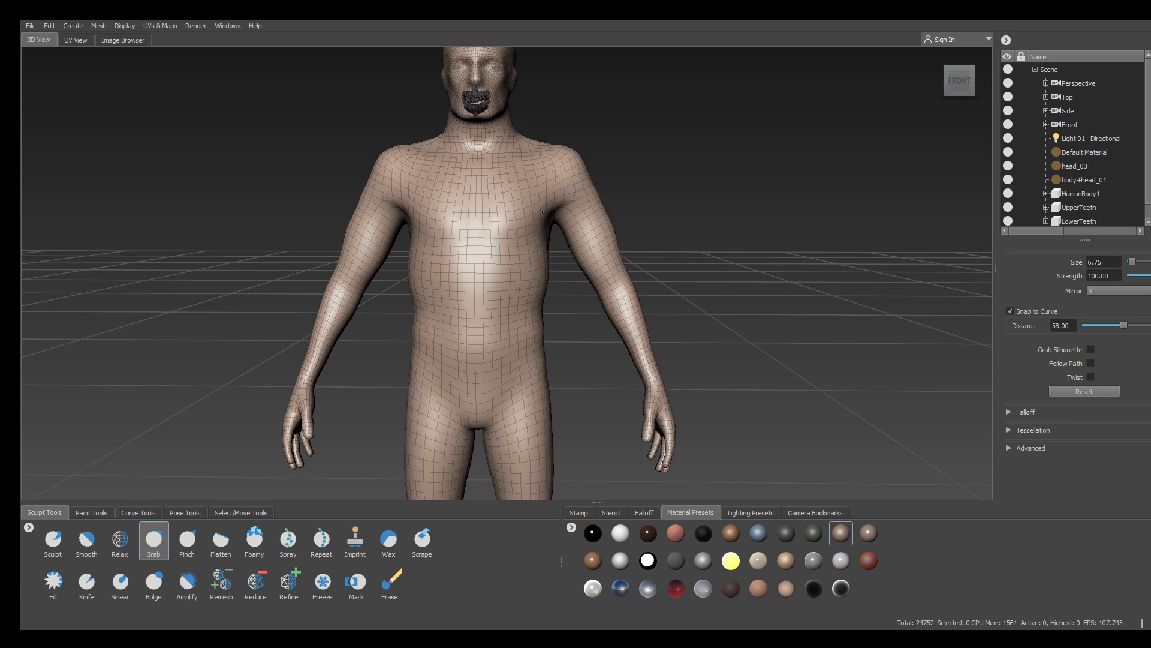
# From the back, pull the arms outward and raise the trapezius, ending at brush size 9.36
pyautogui.keyDown('alt'); pyautogui.moveTo(717, 205); pyautogui.dragTo(350, 188); pyautogui.keyUp('alt')
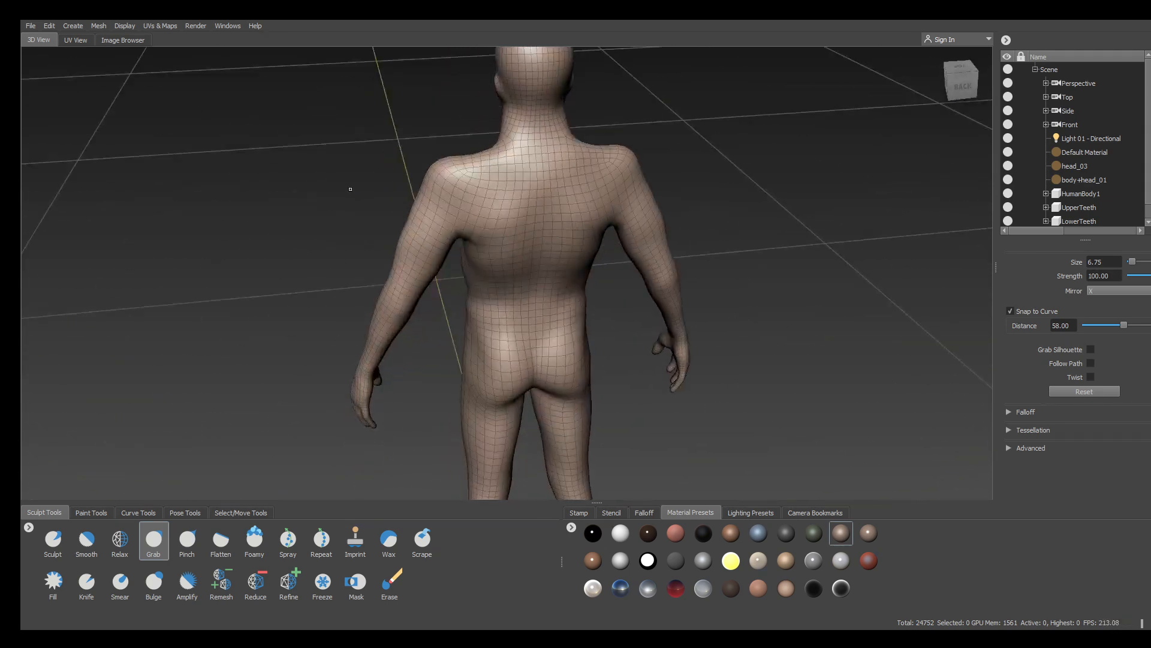
pyautogui.moveTo(496, 367)
pyautogui.keyDown('alt'); pyautogui.mouseDown()
pyautogui.moveTo(507, 268)
pyautogui.moveTo(604, 267)
pyautogui.mouseUp(); pyautogui.keyUp('alt')
pyautogui.press('b')
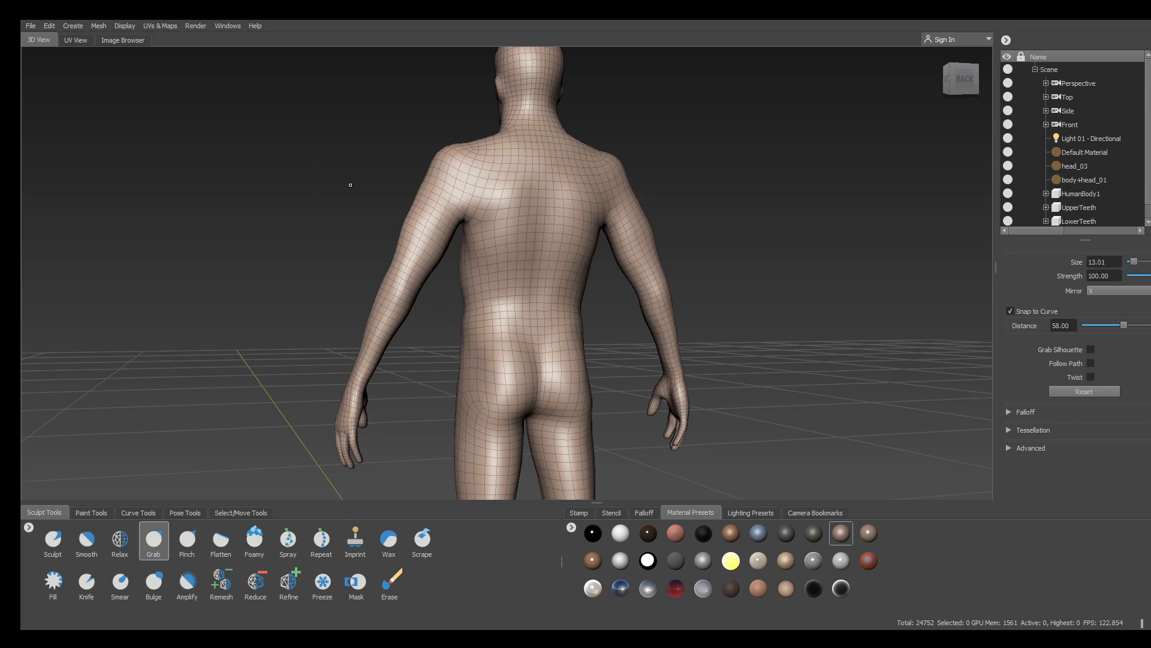
pyautogui.moveTo(254, 181)
pyautogui.keyDown('alt'); pyautogui.mouseDown()
pyautogui.moveTo(243, 218)
pyautogui.moveTo(398, 172)
pyautogui.mouseUp(); pyautogui.keyUp('alt')
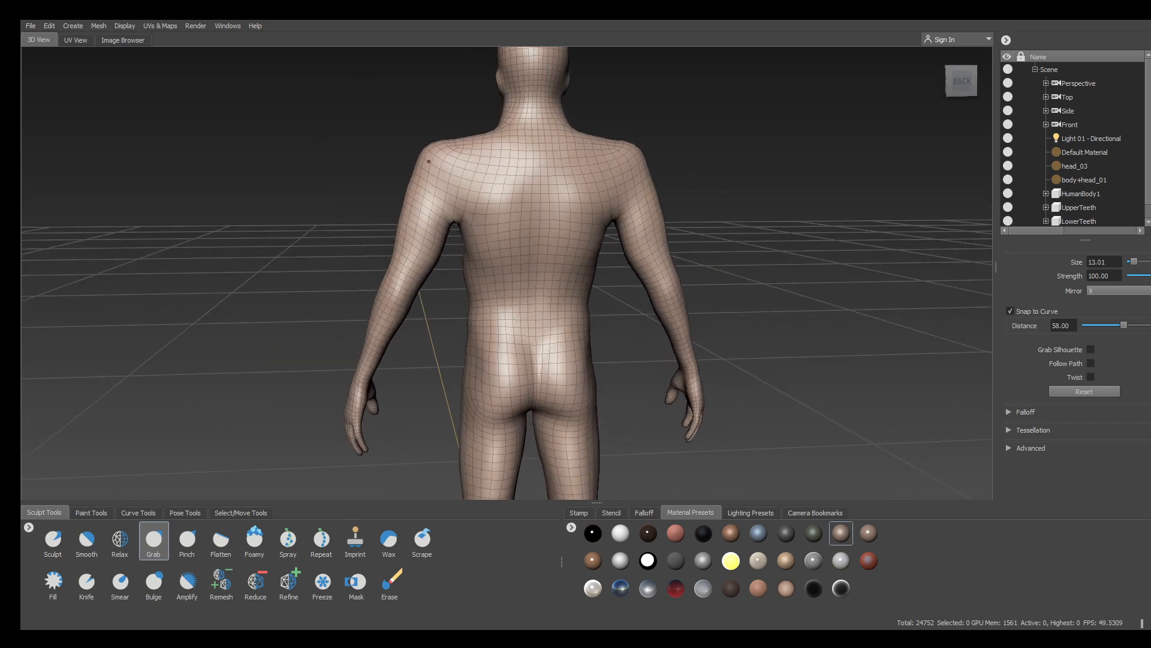
pyautogui.moveTo(394, 265); pyautogui.dragTo(396, 251)
pyautogui.moveTo(365, 353); pyautogui.dragTo(344, 362)
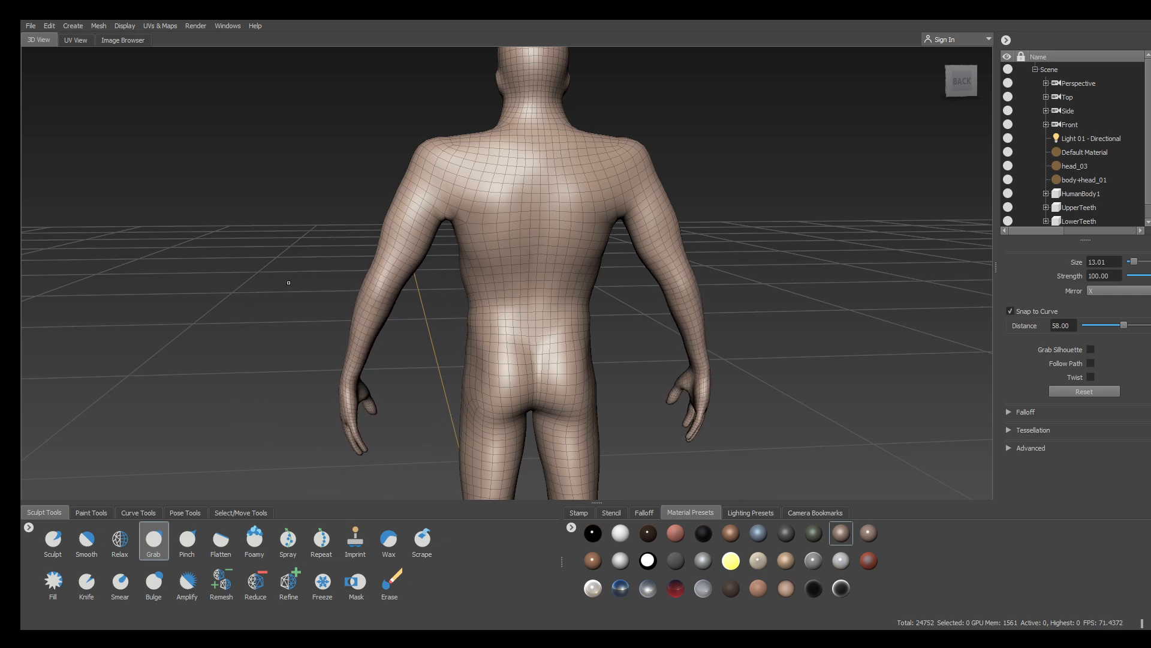
pyautogui.moveTo(293, 257); pyautogui.dragTo(336, 255)
pyautogui.moveTo(510, 254)
pyautogui.mouseDown()
pyautogui.moveTo(452, 255)
pyautogui.moveTo(467, 255)
pyautogui.mouseUp()
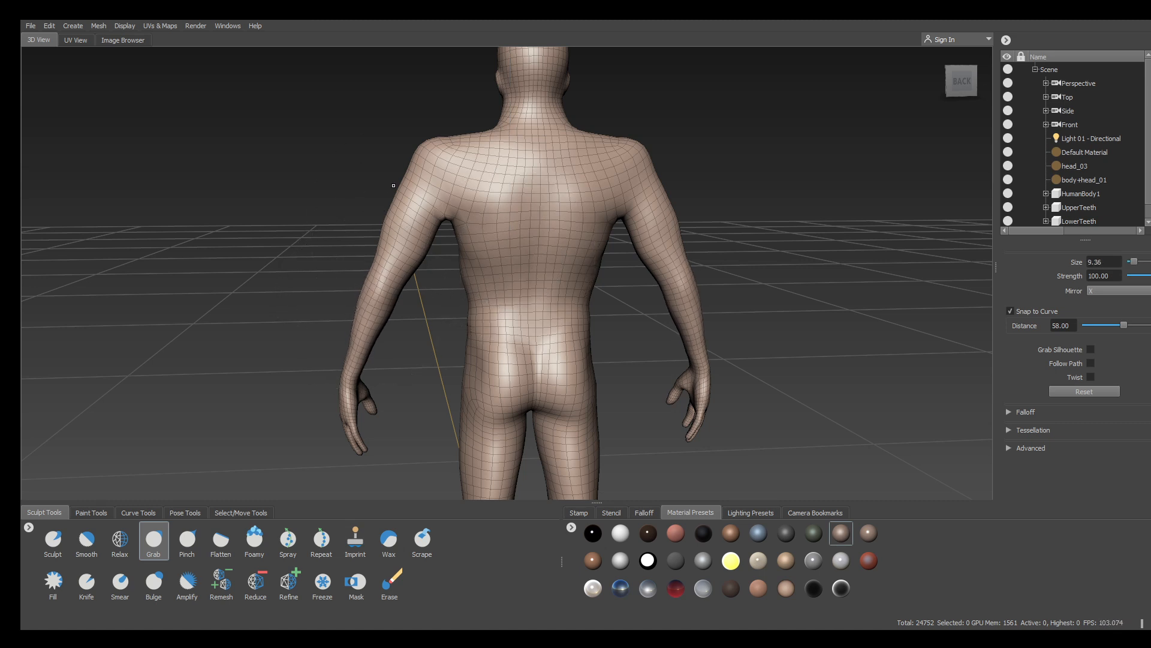
pyautogui.moveTo(410, 184); pyautogui.dragTo(404, 182)
pyautogui.moveTo(474, 143); pyautogui.dragTo(483, 123)
# Pull the belly outward and down, ease it back, and shift the shoulder-chest mesh
pyautogui.keyDown('alt'); pyautogui.moveTo(830, 340); pyautogui.dragTo(883, 342); pyautogui.keyUp('alt')
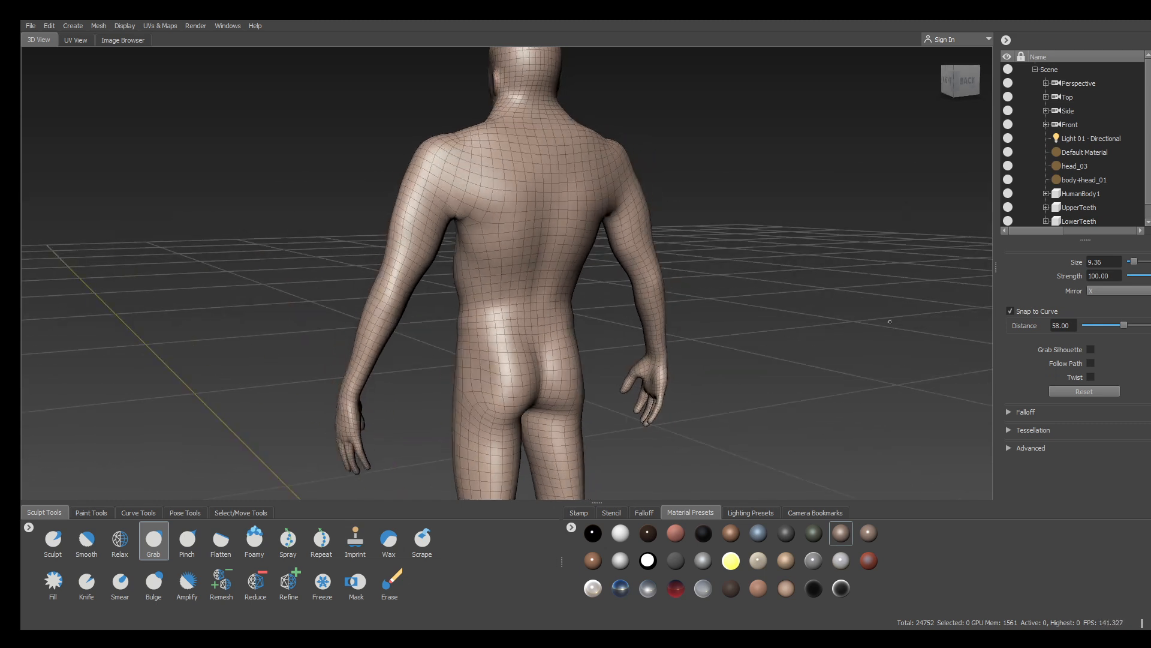
pyautogui.moveTo(542, 174)
pyautogui.keyDown('alt'); pyautogui.mouseDown()
pyautogui.moveTo(572, 197)
pyautogui.moveTo(547, 181)
pyautogui.mouseUp(); pyautogui.keyUp('alt')
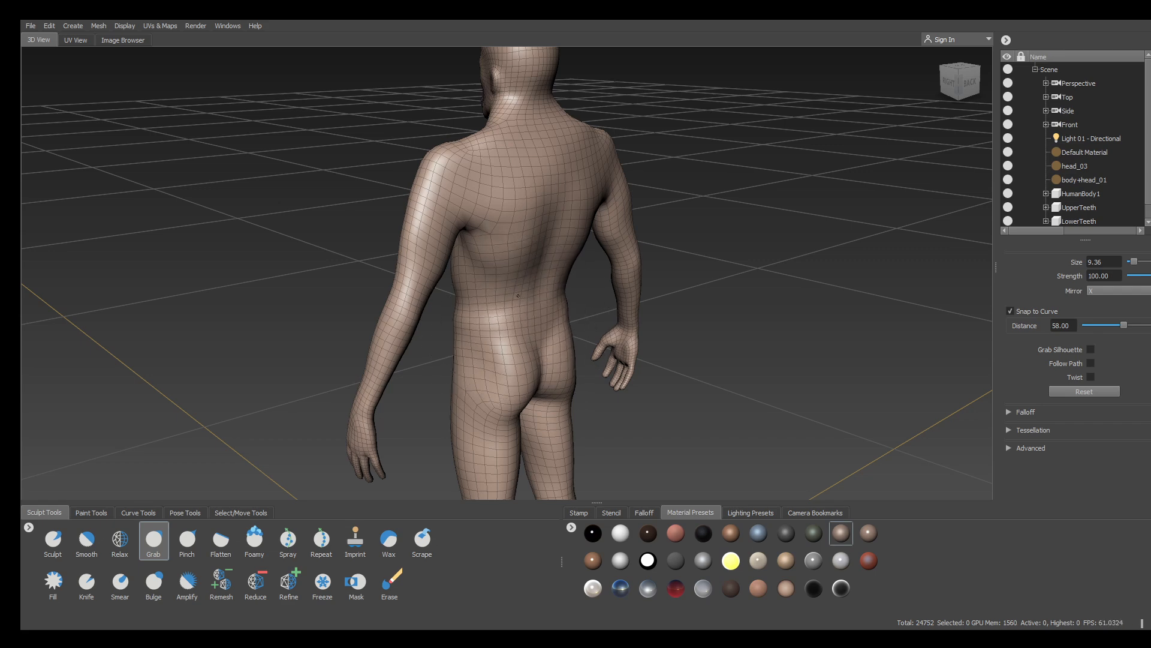
pyautogui.keyDown('alt'); pyautogui.moveTo(809, 264); pyautogui.dragTo(396, 317); pyautogui.keyUp('alt')
pyautogui.keyDown('alt'); pyautogui.moveTo(395, 318); pyautogui.dragTo(382, 304, button='middle'); pyautogui.keyUp('alt')
pyautogui.moveTo(526, 282); pyautogui.dragTo(518, 296)
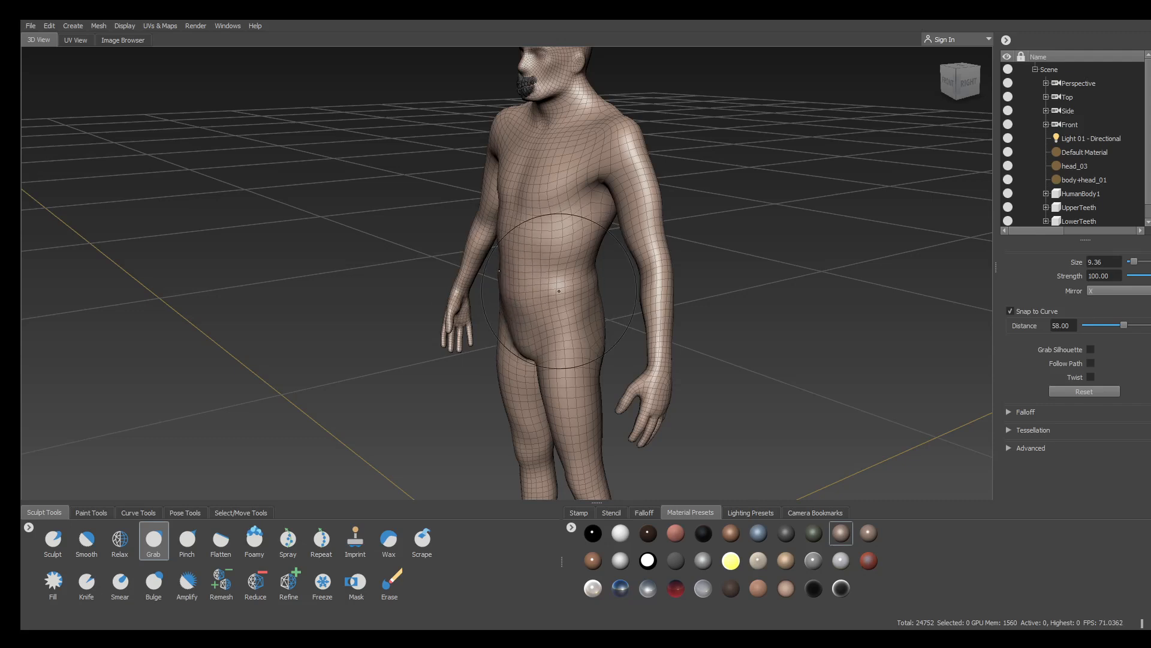
pyautogui.moveTo(546, 232); pyautogui.dragTo(557, 186)
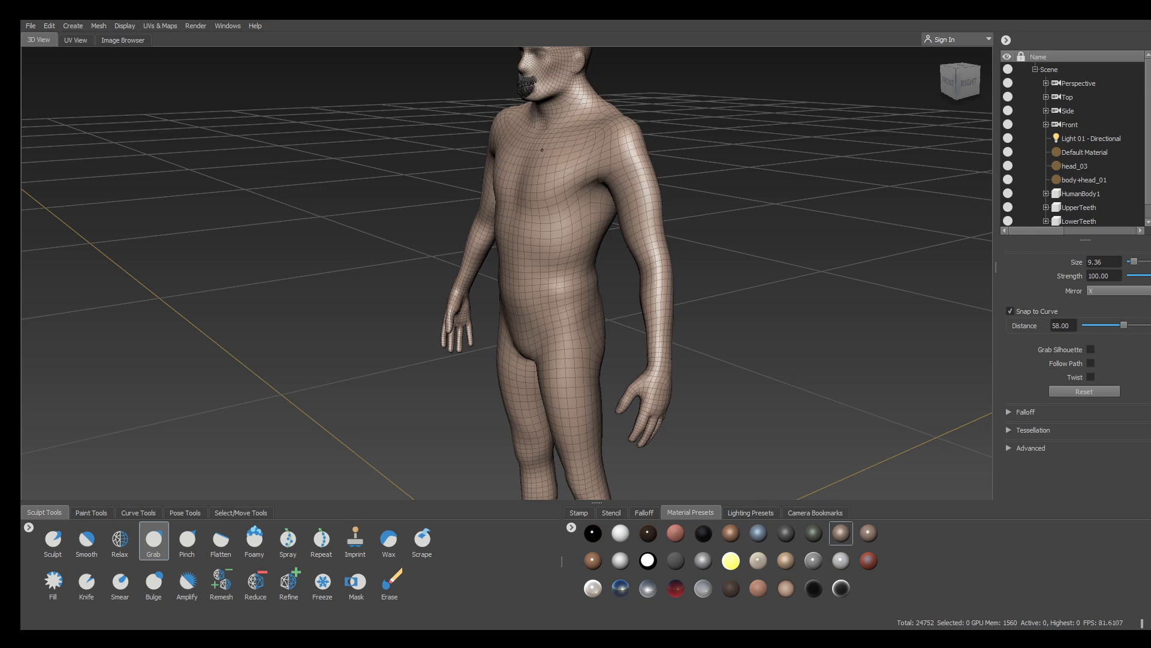
pyautogui.moveTo(621, 180); pyautogui.dragTo(660, 240)
# Frame the legs from the front and pull both outer thighs outward with a mirrored Grab stroke
pyautogui.keyDown('alt'); pyautogui.moveTo(660, 239); pyautogui.dragTo(627, 347, button='right'); pyautogui.keyUp('alt')
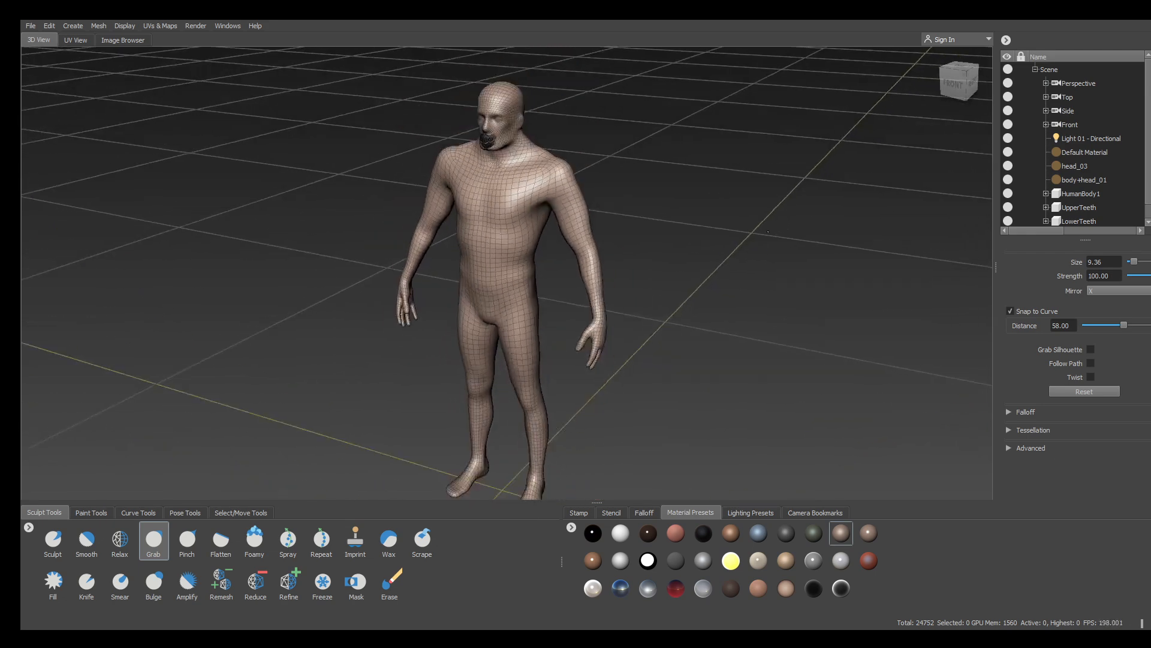
pyautogui.keyDown('alt'); pyautogui.moveTo(627, 372); pyautogui.dragTo(688, 267, button='middle'); pyautogui.keyUp('alt')
pyautogui.keyDown('alt'); pyautogui.moveTo(688, 267); pyautogui.dragTo(757, 239); pyautogui.keyUp('alt')
pyautogui.keyDown('alt'); pyautogui.moveTo(756, 239); pyautogui.dragTo(725, 390, button='middle'); pyautogui.keyUp('alt')
pyautogui.keyDown('alt'); pyautogui.moveTo(724, 390); pyautogui.dragTo(720, 392); pyautogui.keyUp('alt')
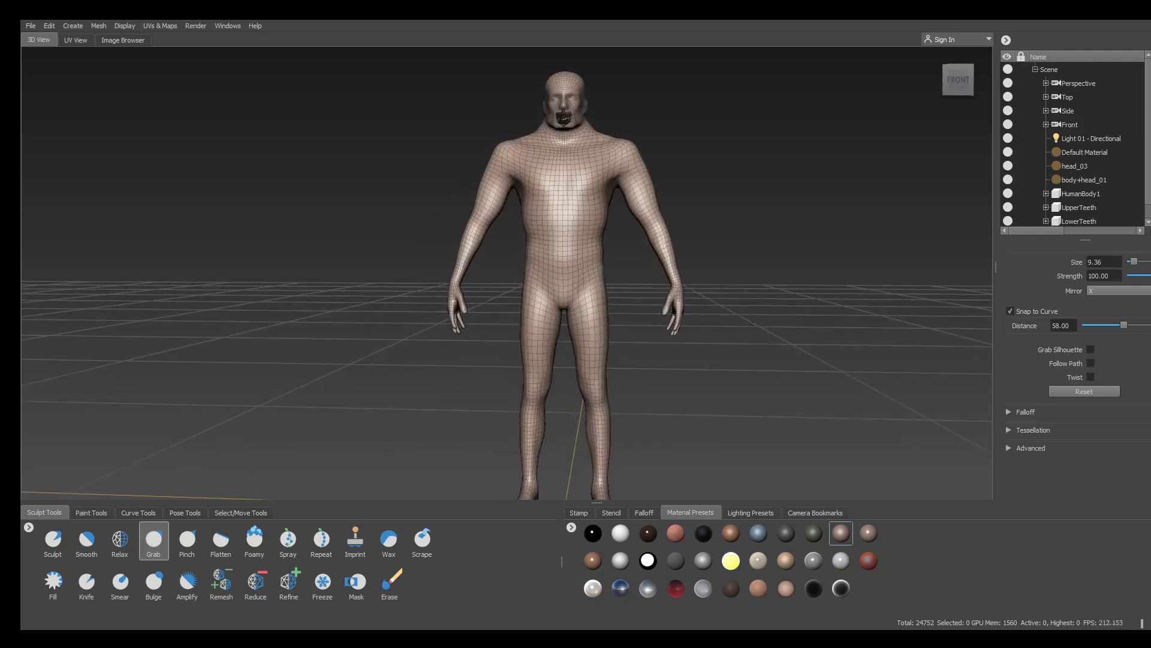
pyautogui.keyDown('alt'); pyautogui.moveTo(719, 392); pyautogui.dragTo(753, 262, button='middle'); pyautogui.keyUp('alt')
pyautogui.keyDown('alt'); pyautogui.moveTo(754, 262); pyautogui.dragTo(724, 255, button='right'); pyautogui.keyUp('alt')
pyautogui.moveTo(658, 240)
pyautogui.mouseDown()
pyautogui.moveTo(666, 248)
pyautogui.moveTo(636, 271)
pyautogui.mouseUp()
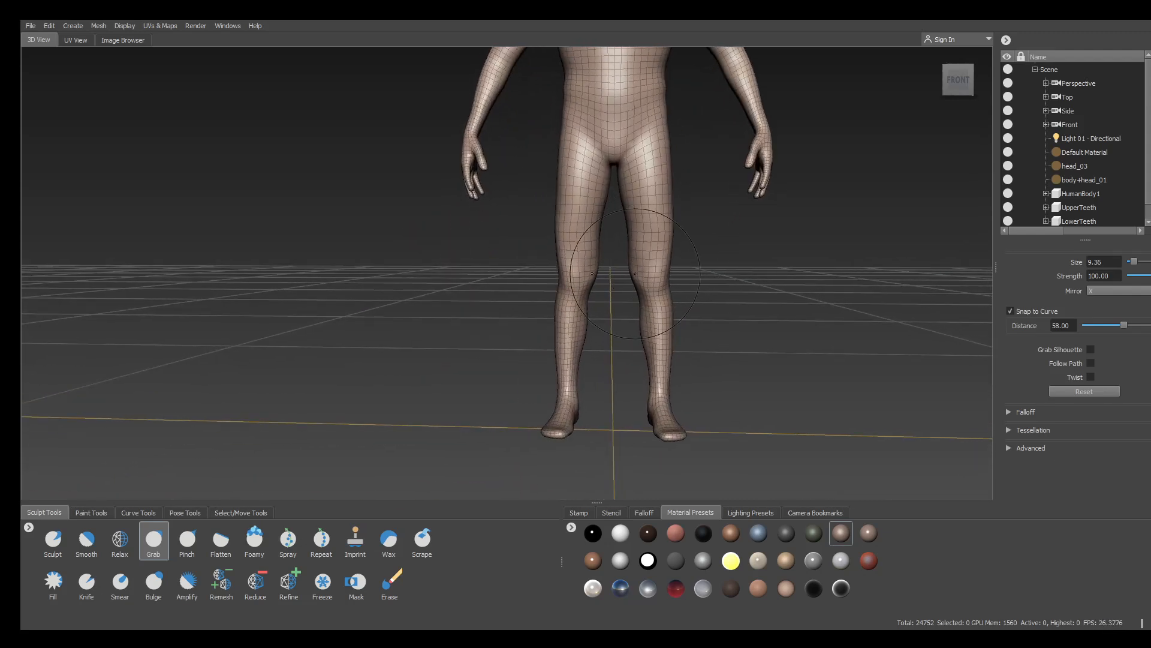
# Widen both upper thighs and hips, nudging the outer thighs slightly further out
pyautogui.moveTo(671, 185); pyautogui.dragTo(681, 183)
pyautogui.moveTo(667, 138); pyautogui.dragTo(677, 141)
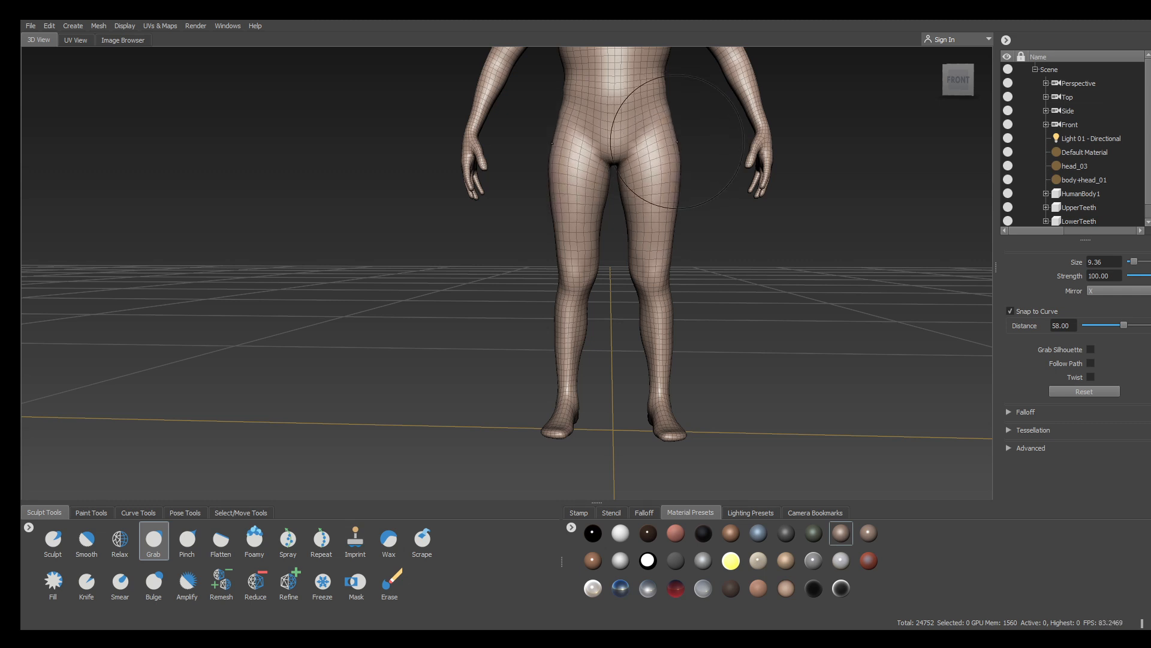
pyautogui.moveTo(555, 233); pyautogui.dragTo(551, 234)
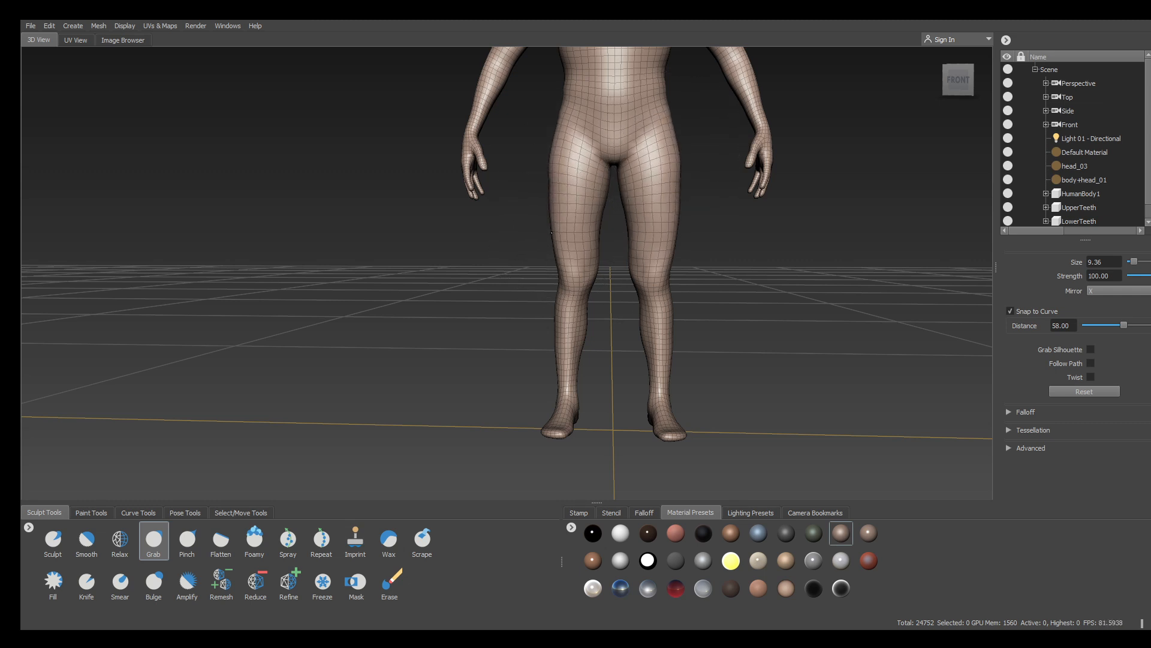
pyautogui.keyDown('alt'); pyautogui.moveTo(626, 340); pyautogui.dragTo(647, 375, button='right'); pyautogui.keyUp('alt')
pyautogui.keyDown('alt'); pyautogui.moveTo(648, 374); pyautogui.dragTo(551, 276, button='middle'); pyautogui.keyUp('alt')
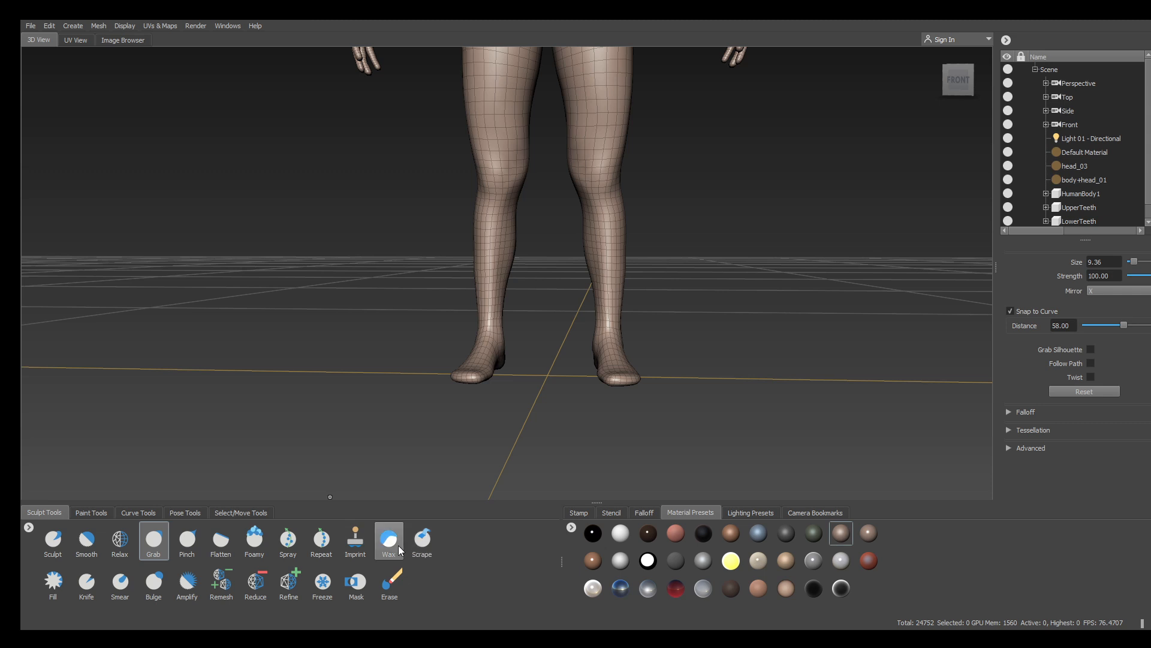
# Try several sculpt brushes and settle on Bulge with X mirroring
pyautogui.click(254, 540)
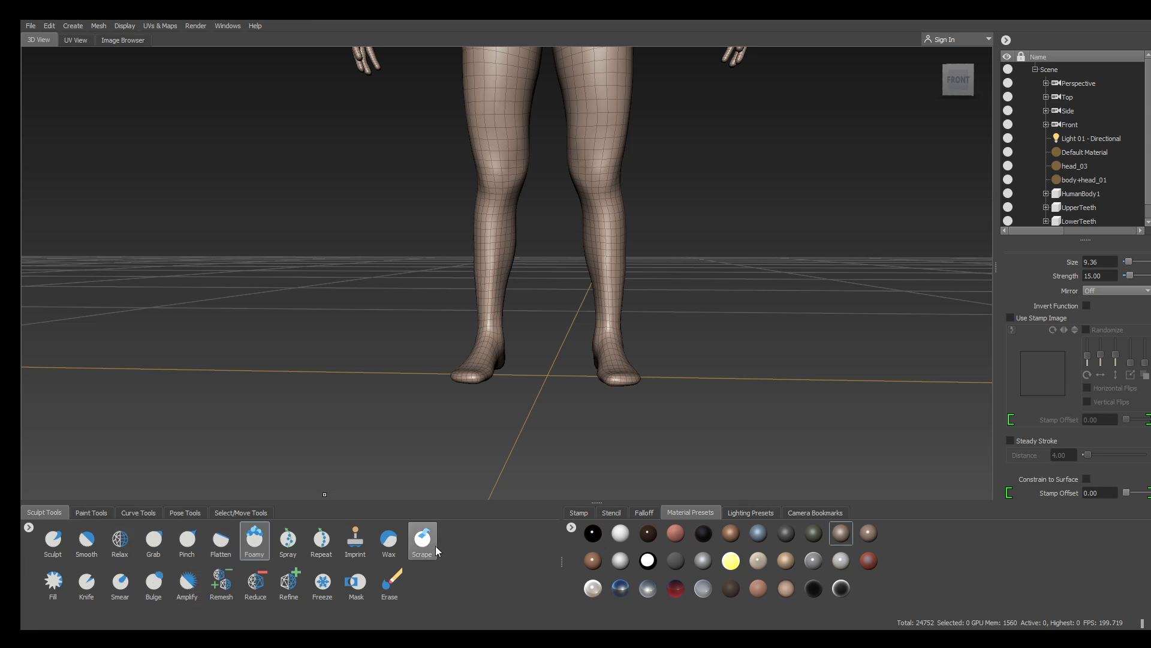
pyautogui.click(389, 540)
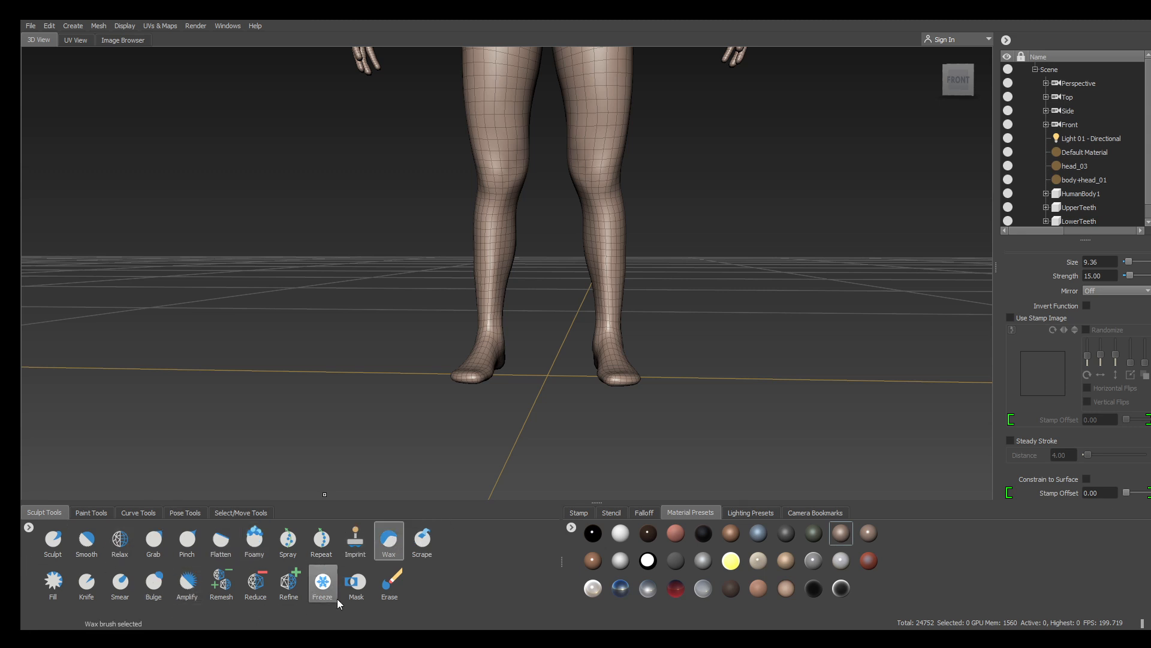
pyautogui.click(154, 582)
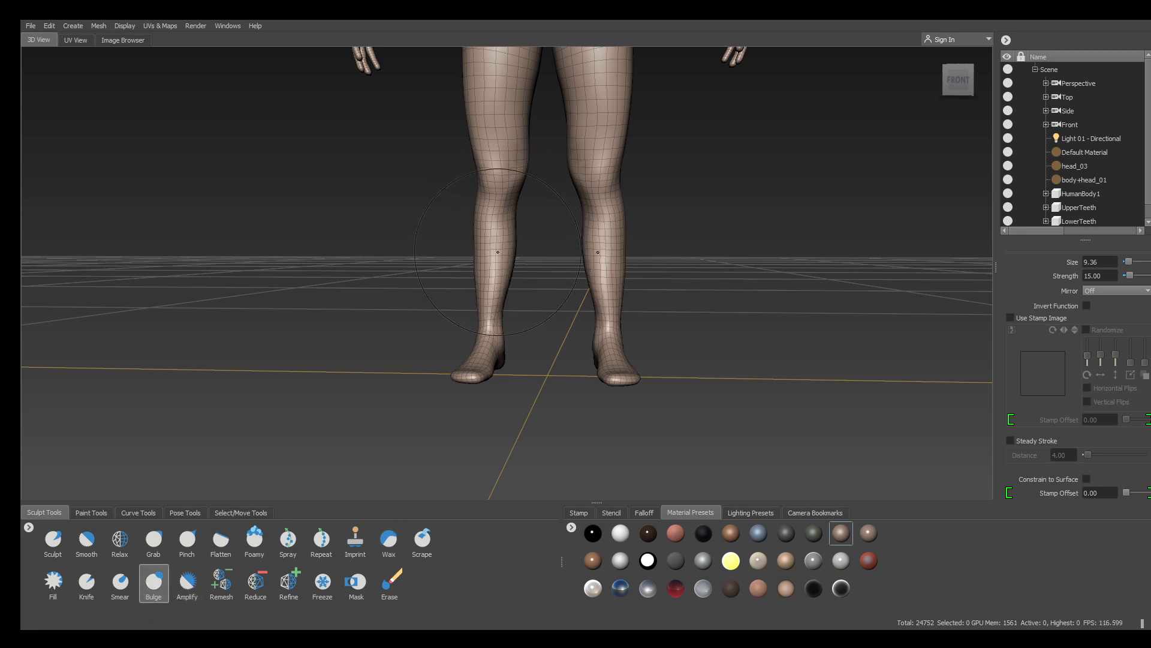
pyautogui.moveTo(416, 336)
pyautogui.keyDown('alt'); pyautogui.mouseDown()
pyautogui.moveTo(441, 372)
pyautogui.moveTo(478, 311)
pyautogui.mouseUp(); pyautogui.keyUp('alt')
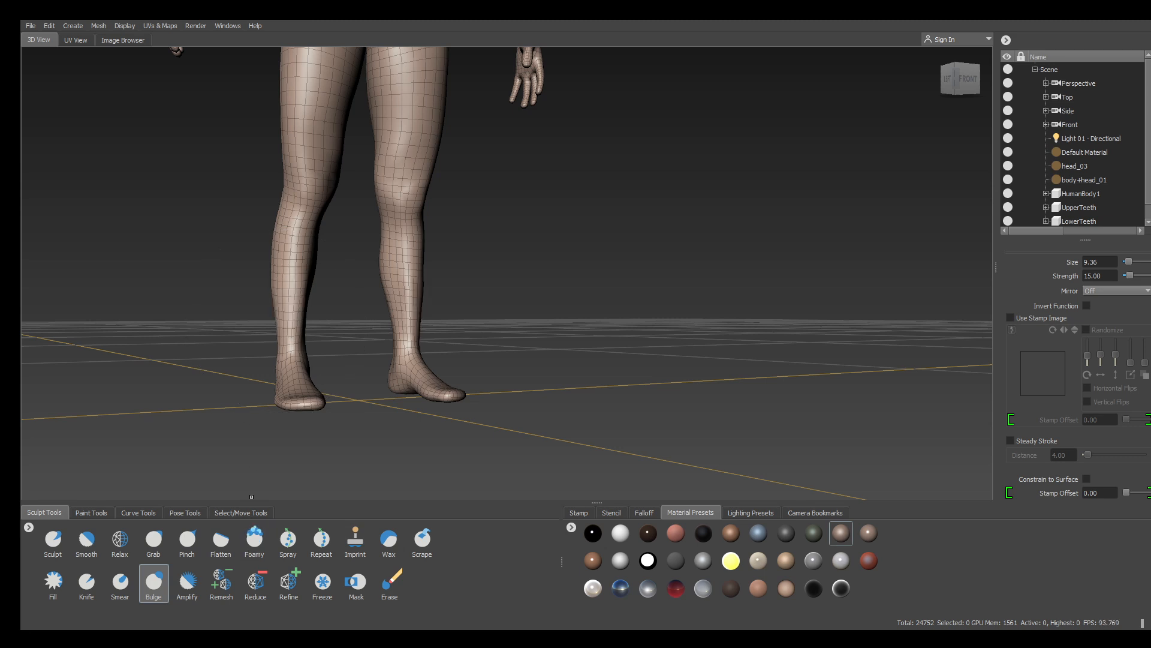
pyautogui.click(201, 585)
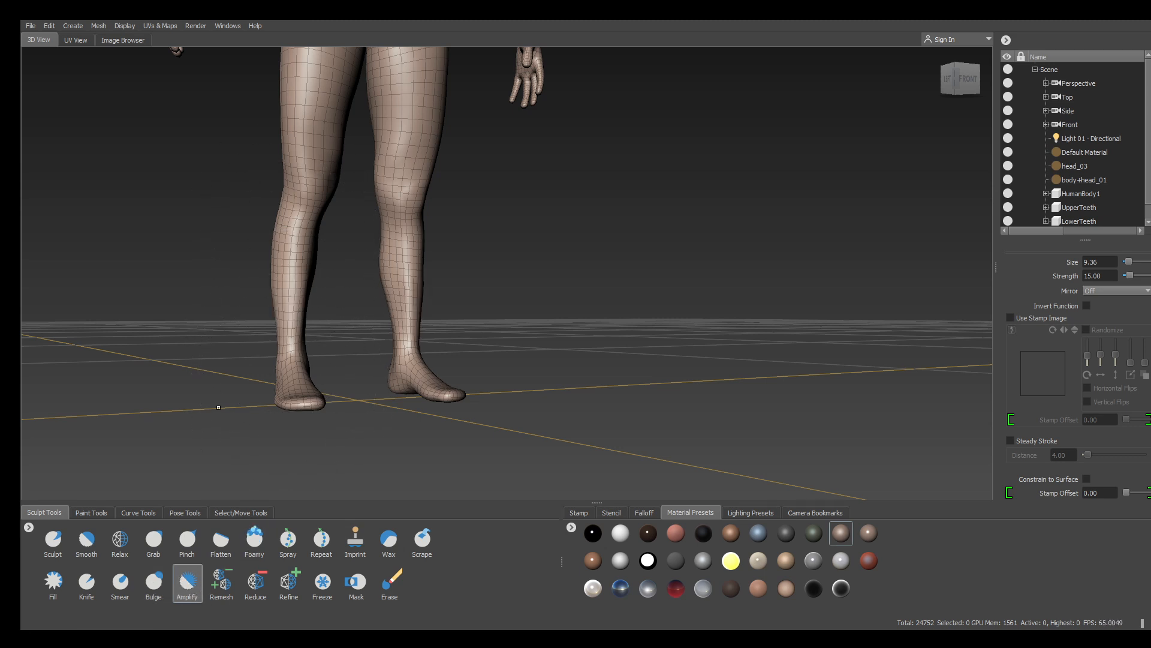
pyautogui.click(154, 584)
# Swell the left thigh, knee and calf, mirrored on the right leg
pyautogui.keyDown('alt'); pyautogui.moveTo(226, 344); pyautogui.dragTo(202, 289, button='right'); pyautogui.keyUp('alt')
pyautogui.keyDown('alt'); pyautogui.moveTo(202, 288); pyautogui.dragTo(233, 384, button='middle'); pyautogui.keyUp('alt')
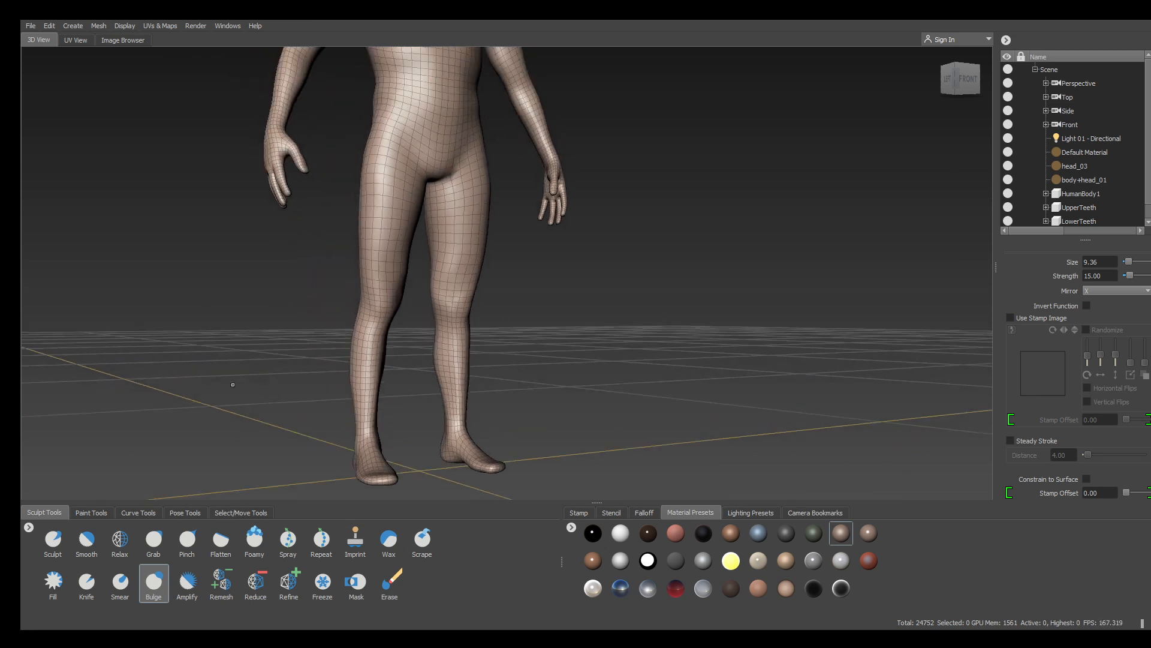
pyautogui.keyDown('alt'); pyautogui.moveTo(232, 384); pyautogui.dragTo(228, 398); pyautogui.keyUp('alt')
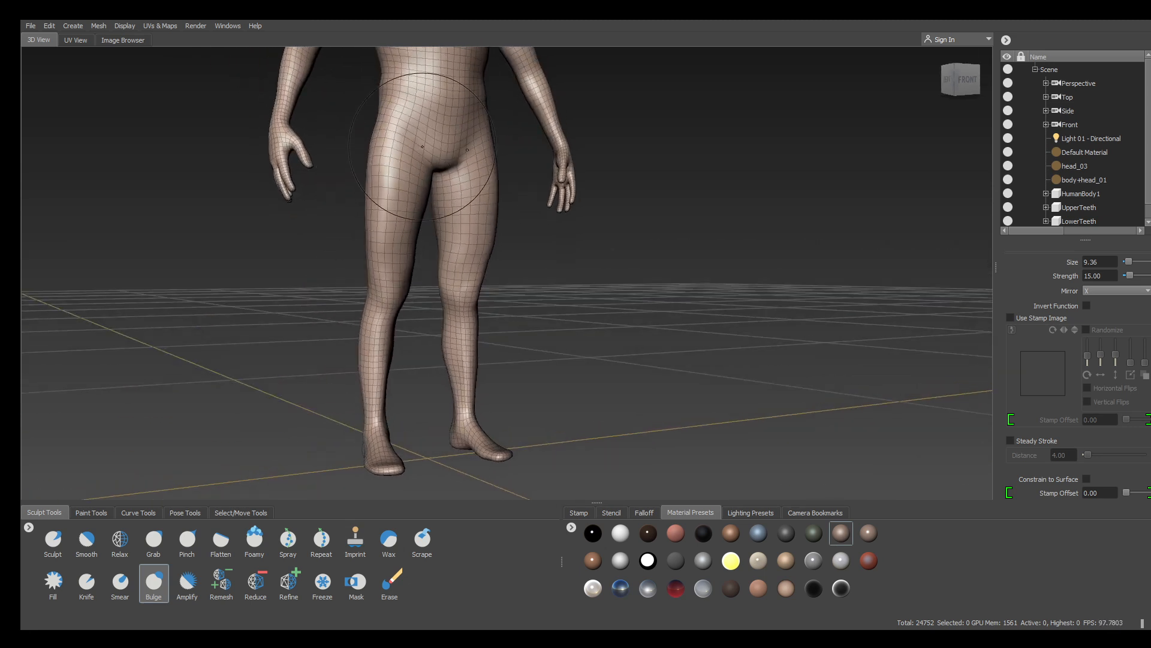
pyautogui.moveTo(414, 210); pyautogui.dragTo(408, 199)
pyautogui.keyDown('alt'); pyautogui.moveTo(605, 281); pyautogui.dragTo(762, 318); pyautogui.keyUp('alt')
pyautogui.keyDown('alt'); pyautogui.moveTo(388, 296); pyautogui.dragTo(525, 207, button='middle'); pyautogui.keyUp('alt')
pyautogui.moveTo(359, 232); pyautogui.dragTo(362, 378)
# Fill out both calves and thighs with mirrored Bulge strokes from the front
pyautogui.keyDown('alt'); pyautogui.moveTo(538, 266); pyautogui.dragTo(292, 304); pyautogui.keyUp('alt')
pyautogui.moveTo(556, 393); pyautogui.dragTo(540, 400)
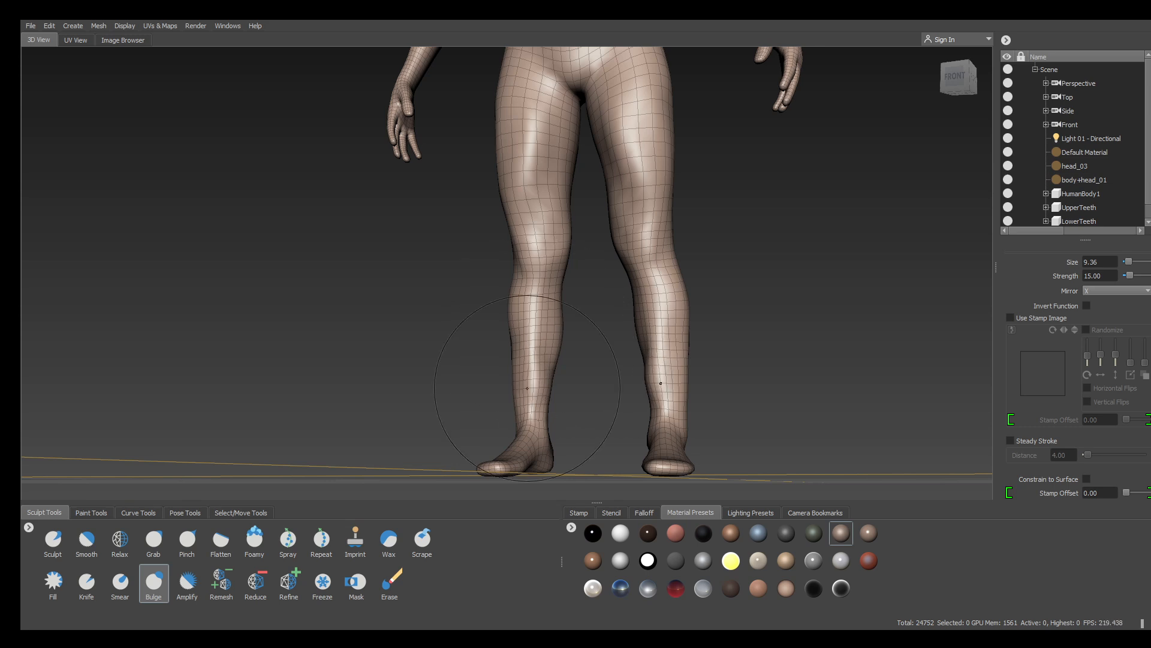
pyautogui.moveTo(516, 335)
pyautogui.mouseDown()
pyautogui.moveTo(523, 359)
pyautogui.moveTo(564, 355)
pyautogui.mouseUp()
pyautogui.keyDown('alt'); pyautogui.moveTo(519, 103); pyautogui.dragTo(470, 316, button='middle'); pyautogui.keyUp('alt')
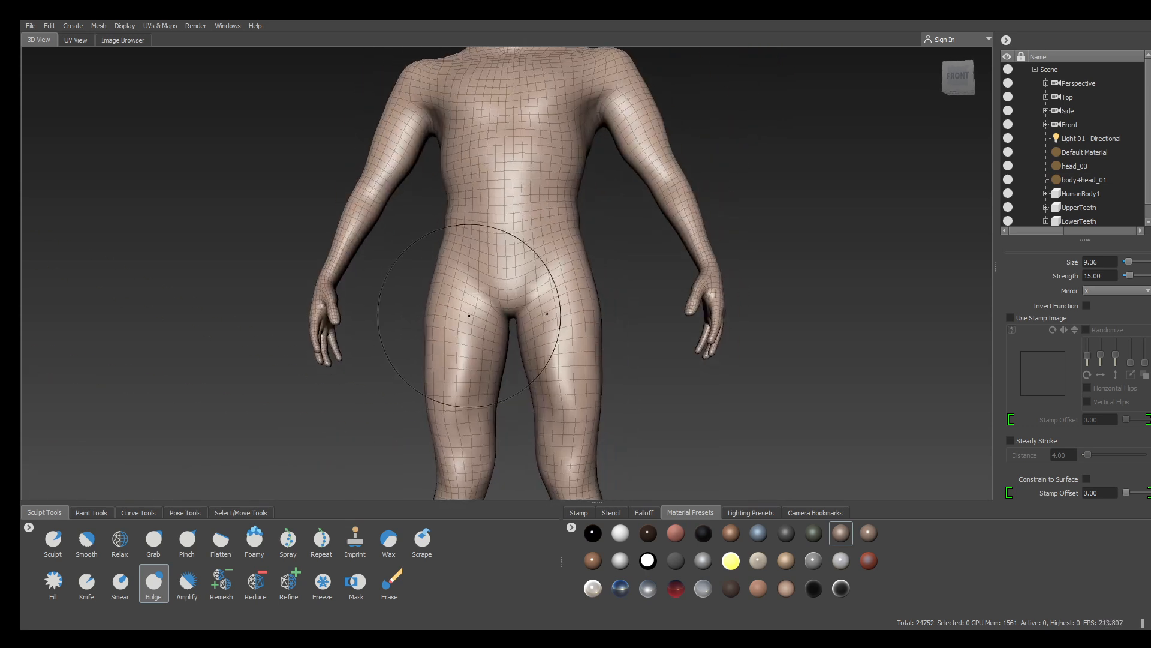
pyautogui.moveTo(470, 413); pyautogui.dragTo(492, 364)
pyautogui.moveTo(468, 445); pyautogui.dragTo(494, 359)
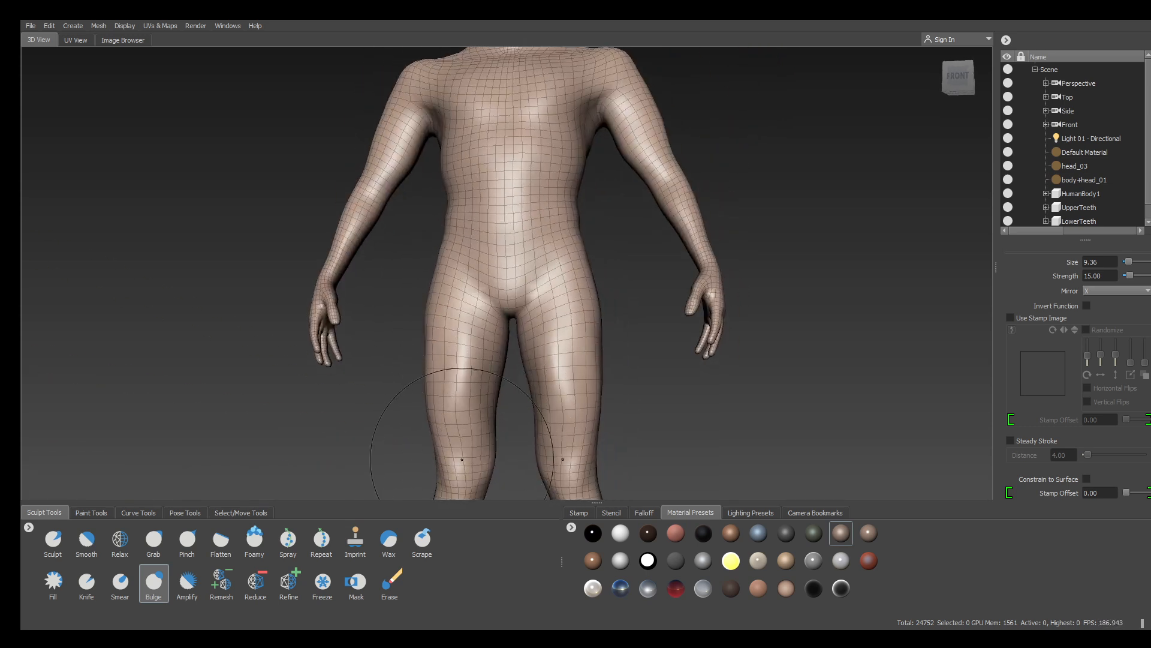
# Swell the backs of both lower thighs from a rear view of the legs
pyautogui.moveTo(384, 439)
pyautogui.keyDown('alt'); pyautogui.mouseDown()
pyautogui.moveTo(362, 425)
pyautogui.moveTo(532, 393)
pyautogui.mouseUp(); pyautogui.keyUp('alt')
pyautogui.keyDown('alt'); pyautogui.moveTo(532, 393); pyautogui.dragTo(602, 348, button='middle'); pyautogui.keyUp('alt')
pyautogui.keyDown('alt'); pyautogui.moveTo(601, 347); pyautogui.dragTo(620, 390); pyautogui.keyUp('alt')
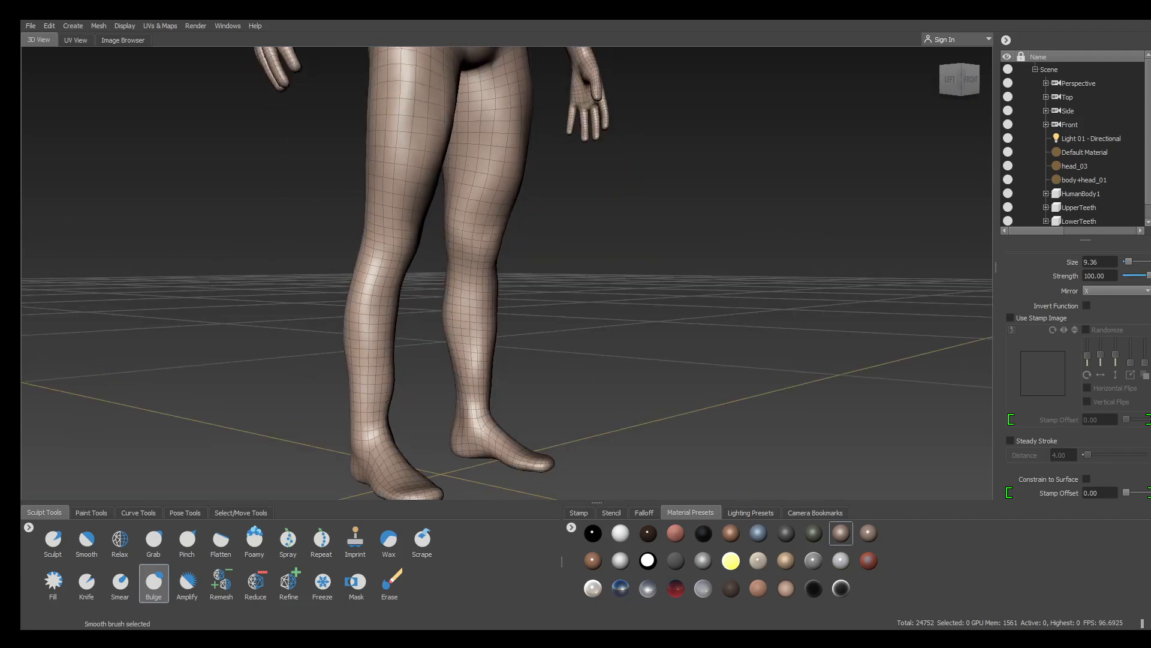
pyautogui.keyDown('alt'); pyautogui.moveTo(321, 323); pyautogui.dragTo(441, 300); pyautogui.keyUp('alt')
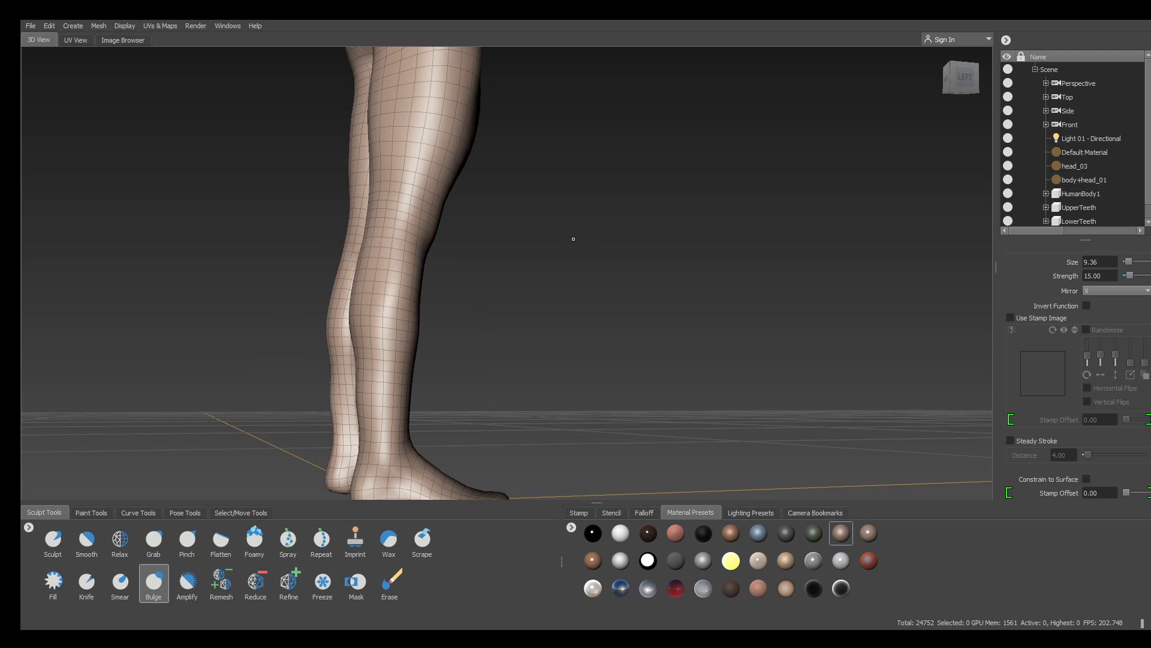
pyautogui.keyDown('alt'); pyautogui.moveTo(574, 239); pyautogui.dragTo(574, 295); pyautogui.keyUp('alt')
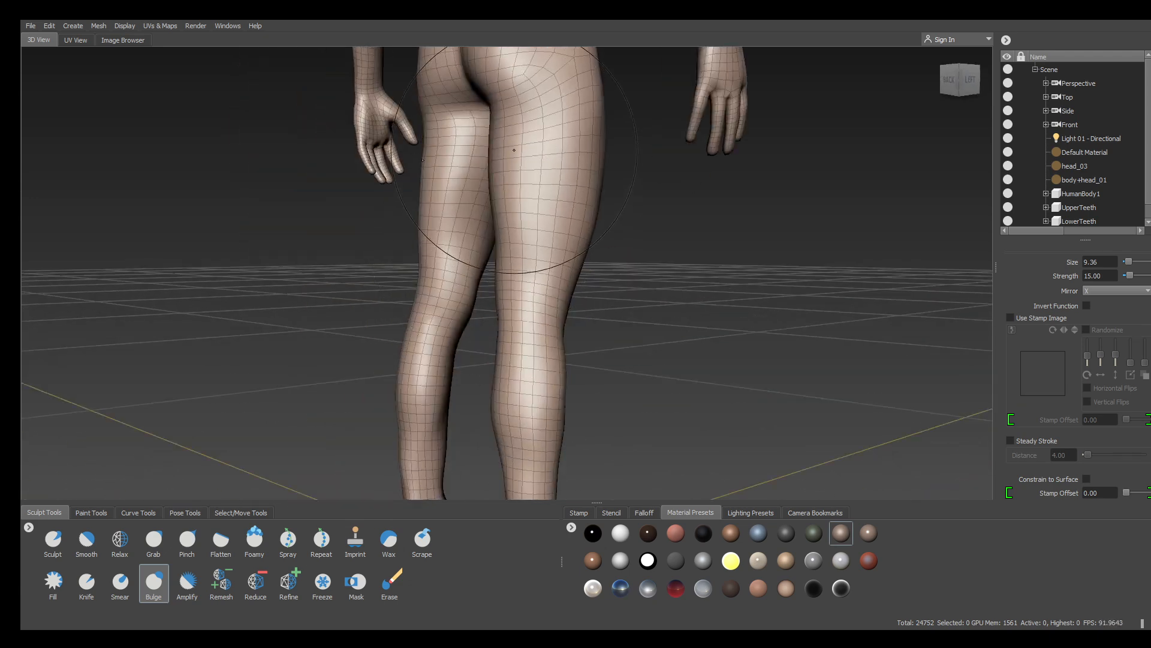
pyautogui.moveTo(538, 235)
pyautogui.mouseDown()
pyautogui.moveTo(536, 225)
pyautogui.moveTo(548, 227)
pyautogui.moveTo(456, 211)
pyautogui.mouseUp()
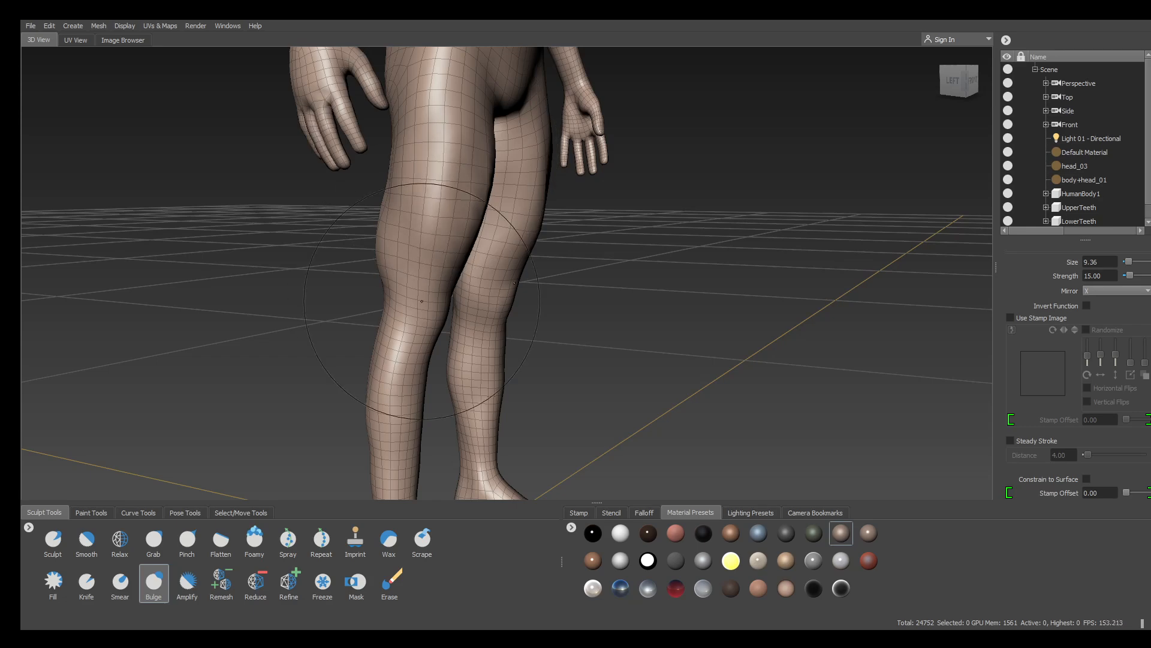
pyautogui.keyDown('alt'); pyautogui.moveTo(410, 274); pyautogui.dragTo(367, 198); pyautogui.keyUp('alt')
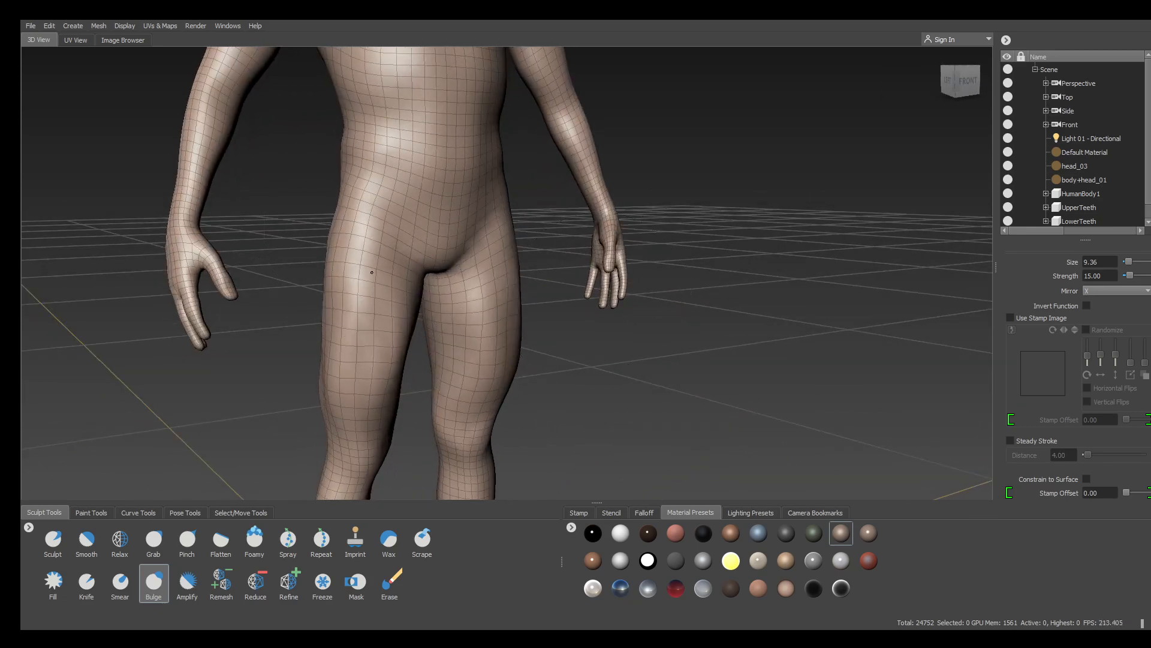
pyautogui.keyDown('alt'); pyautogui.moveTo(545, 322); pyautogui.dragTo(521, 156, button='right'); pyautogui.keyUp('alt')
pyautogui.keyDown('alt'); pyautogui.moveTo(539, 96); pyautogui.dragTo(570, 240, button='middle'); pyautogui.keyUp('alt')
# Zoom in on the figure's head and orbit to a right-side profile
pyautogui.keyDown('alt'); pyautogui.moveTo(589, 210); pyautogui.dragTo(566, 227); pyautogui.keyUp('alt')
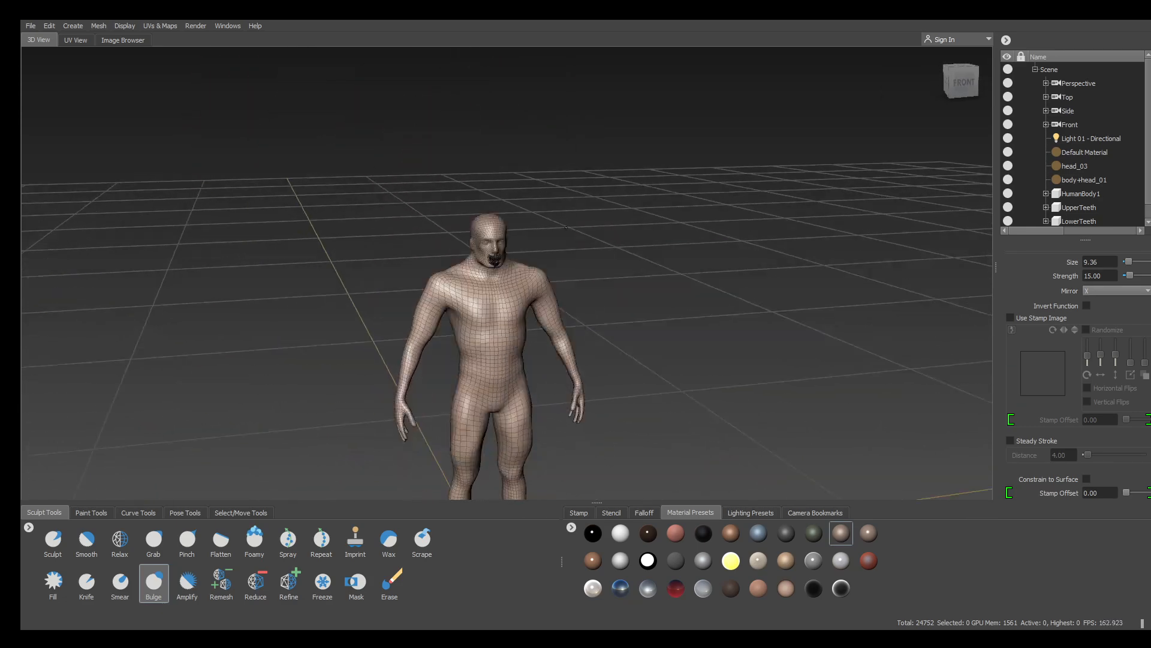
pyautogui.keyDown('alt'); pyautogui.moveTo(566, 228); pyautogui.dragTo(750, 256, button='right'); pyautogui.keyUp('alt')
pyautogui.keyDown('alt'); pyautogui.moveTo(750, 257); pyautogui.dragTo(628, 252); pyautogui.keyUp('alt')
pyautogui.keyDown('alt'); pyautogui.moveTo(611, 144); pyautogui.dragTo(667, 238, button='middle'); pyautogui.keyUp('alt')
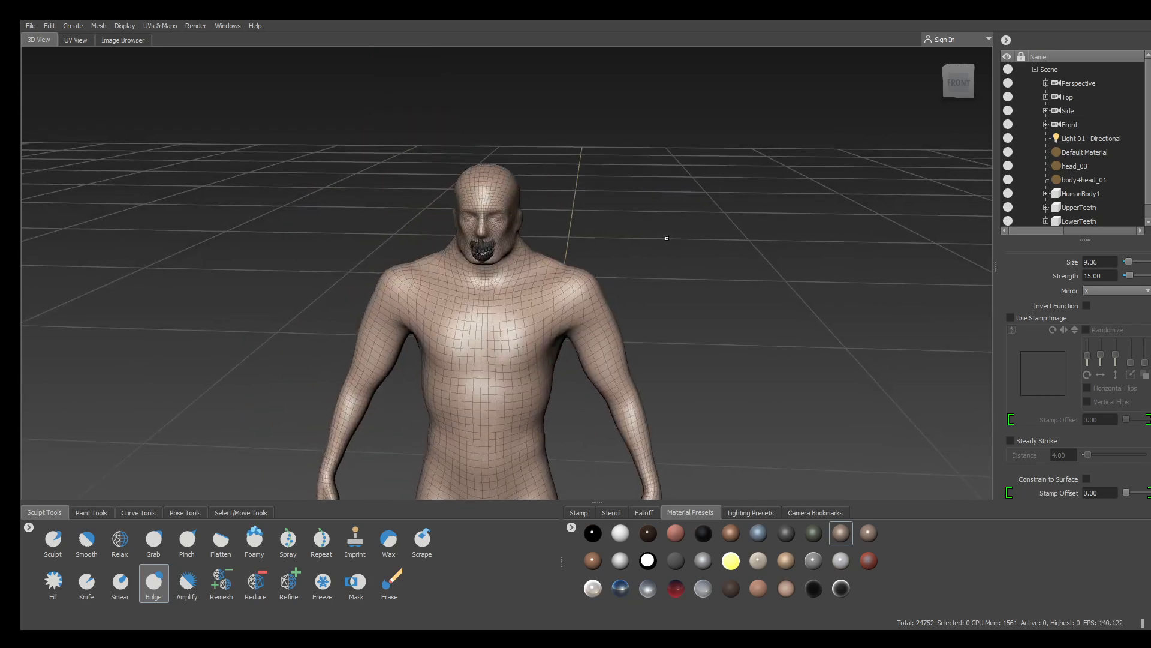
pyautogui.keyDown('alt'); pyautogui.moveTo(667, 238); pyautogui.dragTo(578, 240); pyautogui.keyUp('alt')
pyautogui.keyDown('alt'); pyautogui.moveTo(578, 240); pyautogui.dragTo(654, 252, button='right'); pyautogui.keyUp('alt')
pyautogui.keyDown('alt'); pyautogui.moveTo(671, 138); pyautogui.dragTo(689, 264, button='middle'); pyautogui.keyUp('alt')
pyautogui.keyDown('alt'); pyautogui.moveTo(688, 264); pyautogui.dragTo(629, 242); pyautogui.keyUp('alt')
pyautogui.keyDown('alt'); pyautogui.moveTo(630, 242); pyautogui.dragTo(671, 270, button='right'); pyautogui.keyUp('alt')
pyautogui.keyDown('alt'); pyautogui.moveTo(641, 324); pyautogui.dragTo(637, 248, button='middle'); pyautogui.keyUp('alt')
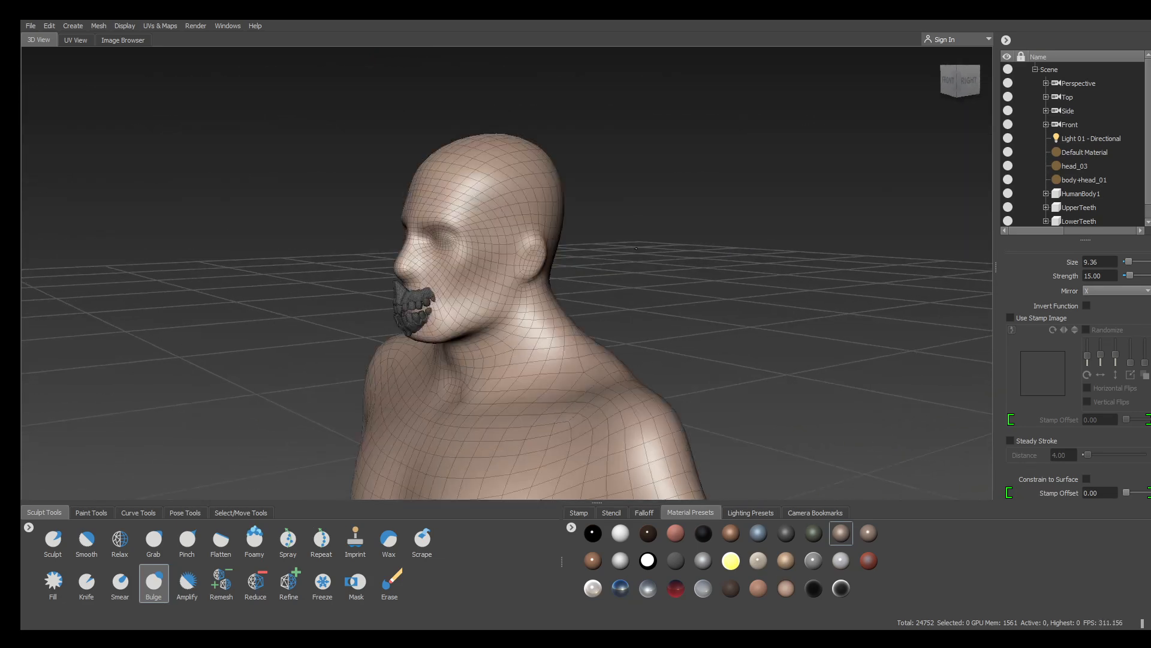
pyautogui.keyDown('alt'); pyautogui.moveTo(637, 248); pyautogui.dragTo(264, 390); pyautogui.keyUp('alt')
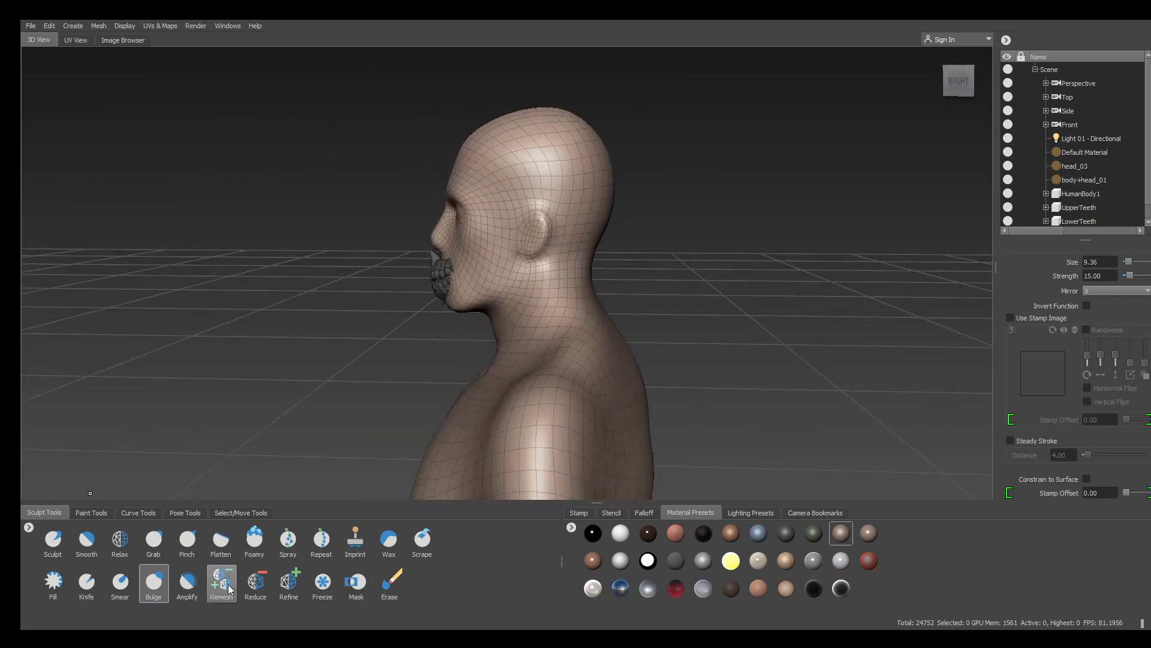
# With Grab in a level side view, reshape the skull and neck and pull the forehead forward
pyautogui.click(154, 540)
pyautogui.keyDown('alt'); pyautogui.moveTo(272, 154); pyautogui.dragTo(658, 203); pyautogui.keyUp('alt')
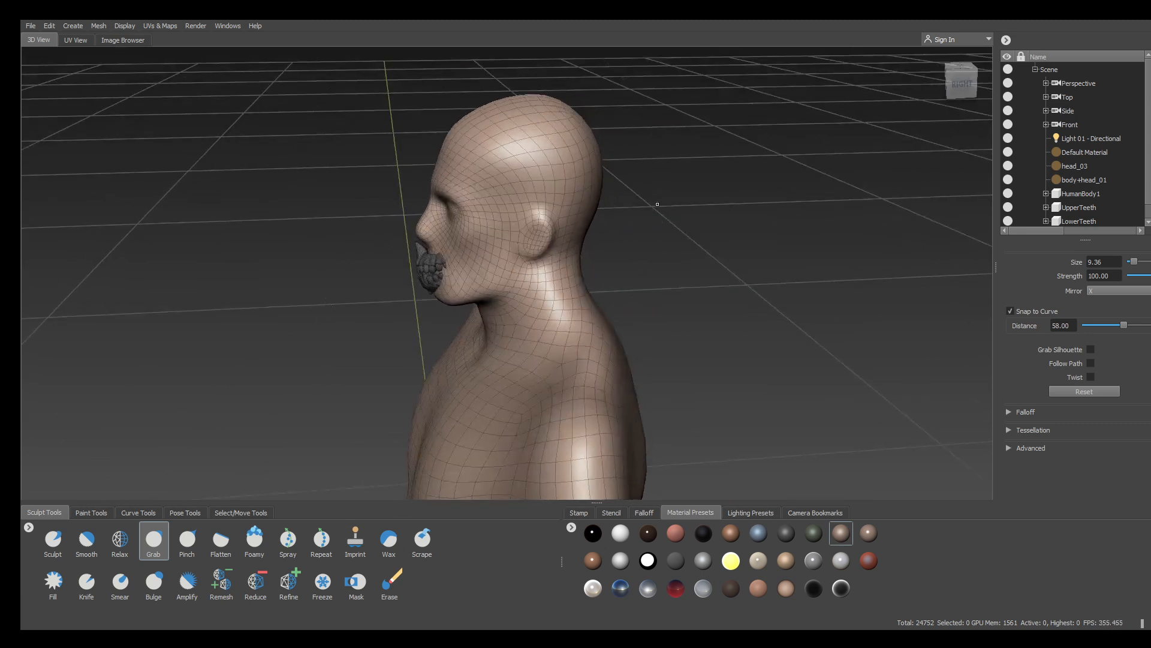
pyautogui.click(962, 84)
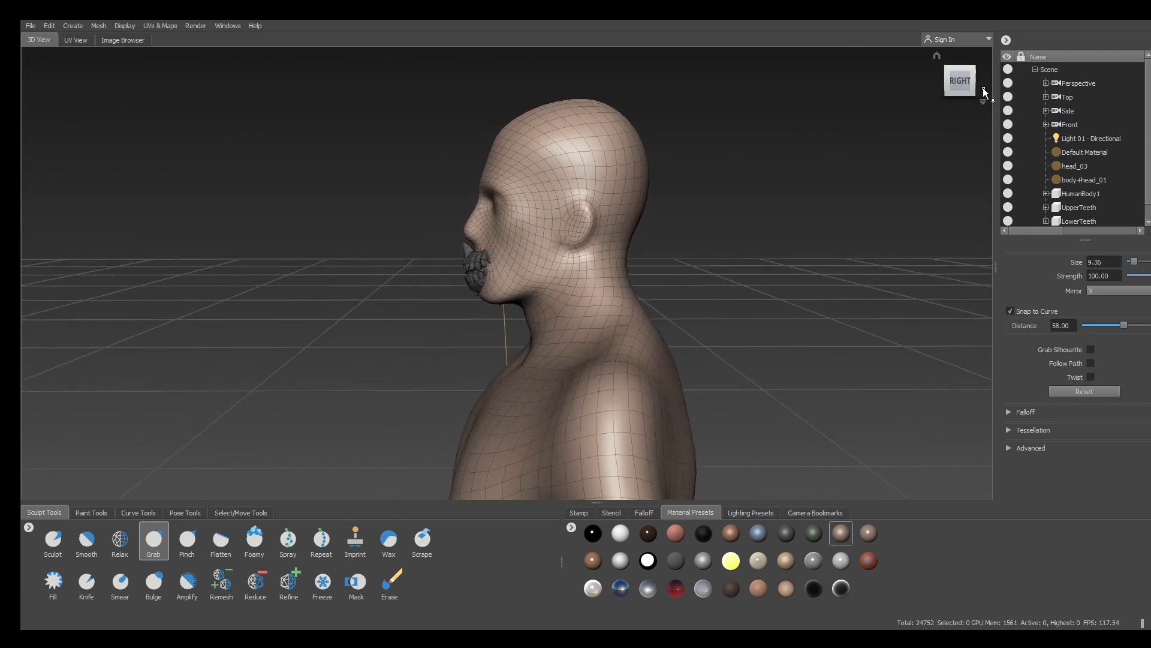
pyautogui.keyDown('alt'); pyautogui.moveTo(810, 138); pyautogui.dragTo(759, 126, button='right'); pyautogui.keyUp('alt')
pyautogui.keyDown('alt'); pyautogui.moveTo(759, 126); pyautogui.dragTo(719, 174, button='middle'); pyautogui.keyUp('alt')
pyautogui.keyDown('alt'); pyautogui.moveTo(720, 174); pyautogui.dragTo(680, 221); pyautogui.keyUp('alt')
pyautogui.moveTo(549, 190); pyautogui.dragTo(560, 185)
pyautogui.moveTo(469, 175); pyautogui.dragTo(466, 174)
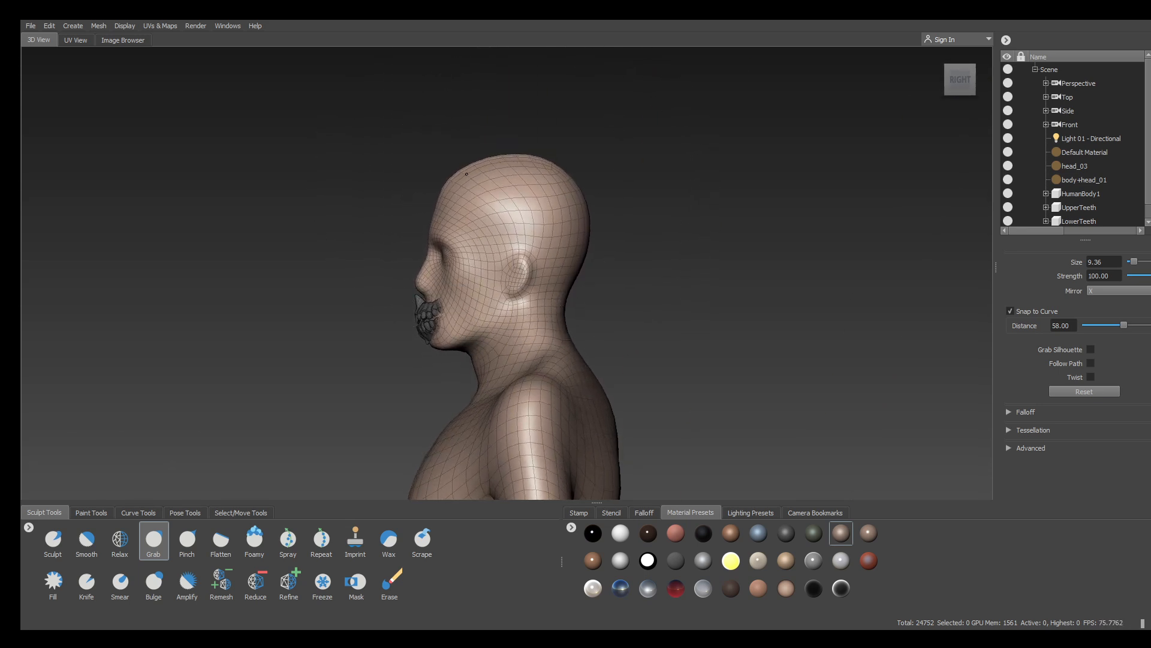
pyautogui.moveTo(558, 332); pyautogui.dragTo(578, 337)
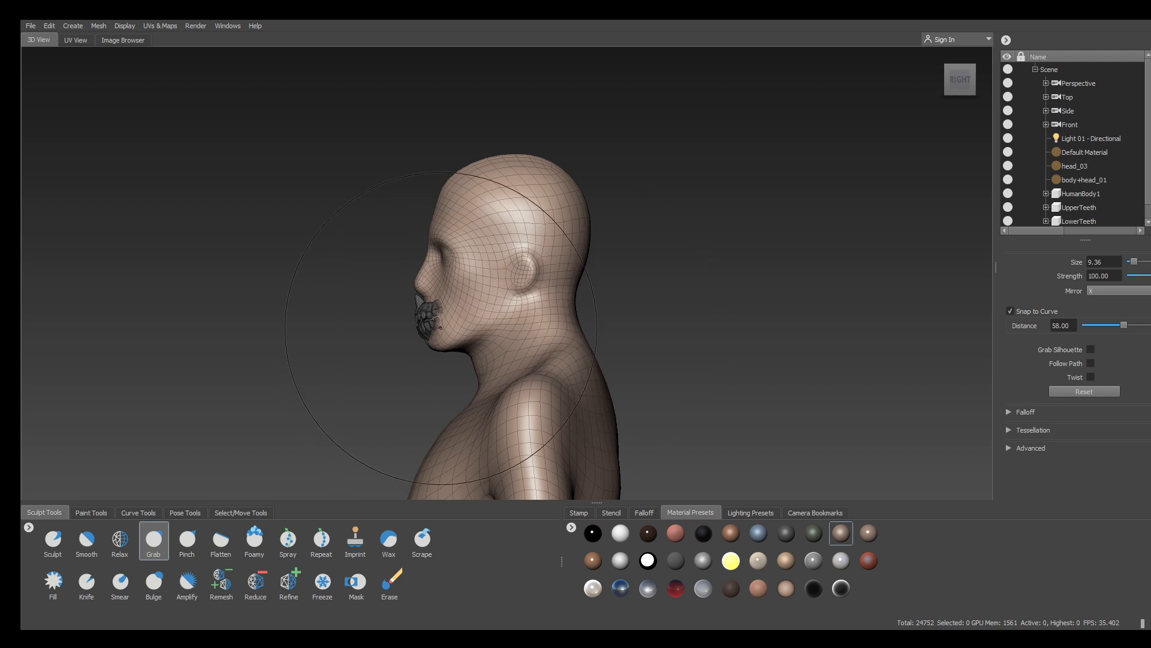
pyautogui.moveTo(445, 195); pyautogui.dragTo(439, 192)
pyautogui.moveTo(653, 272)
pyautogui.keyDown('alt'); pyautogui.mouseDown()
pyautogui.moveTo(789, 316)
pyautogui.moveTo(591, 286)
pyautogui.moveTo(549, 264)
pyautogui.moveTo(537, 279)
pyautogui.mouseUp(); pyautogui.keyUp('alt')
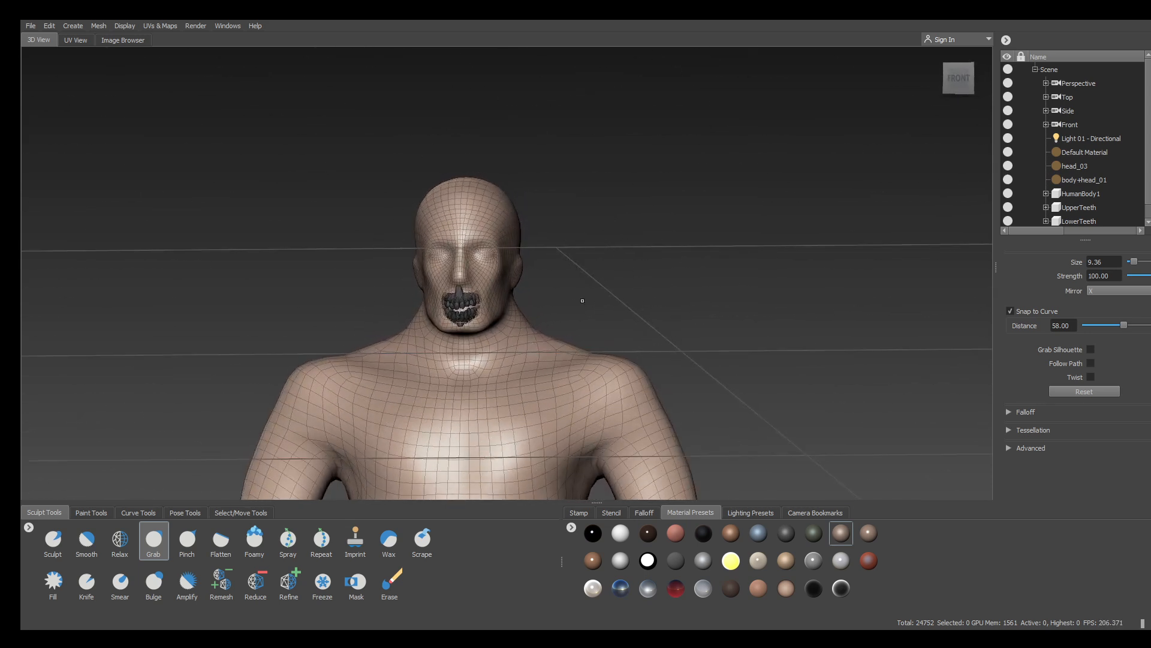
# Resize the Grab brush, enlarging to 114.48 then shrinking to about 33
pyautogui.press('b')
pyautogui.moveTo(615, 281); pyautogui.dragTo(798, 279)
pyautogui.press('b')
pyautogui.moveTo(529, 370); pyautogui.dragTo(381, 375)
# Widen the neck, lift both shoulder slopes and nudge the upper back
pyautogui.moveTo(536, 335); pyautogui.dragTo(574, 346)
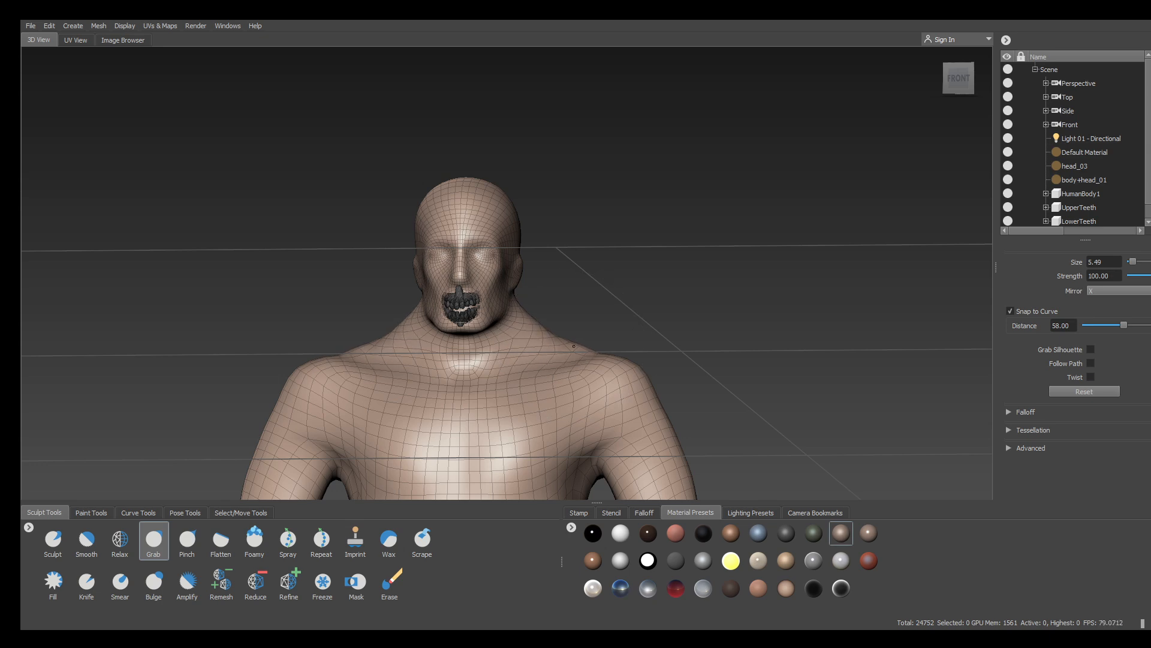
pyautogui.keyDown('alt'); pyautogui.moveTo(621, 286); pyautogui.dragTo(642, 201); pyautogui.keyUp('alt')
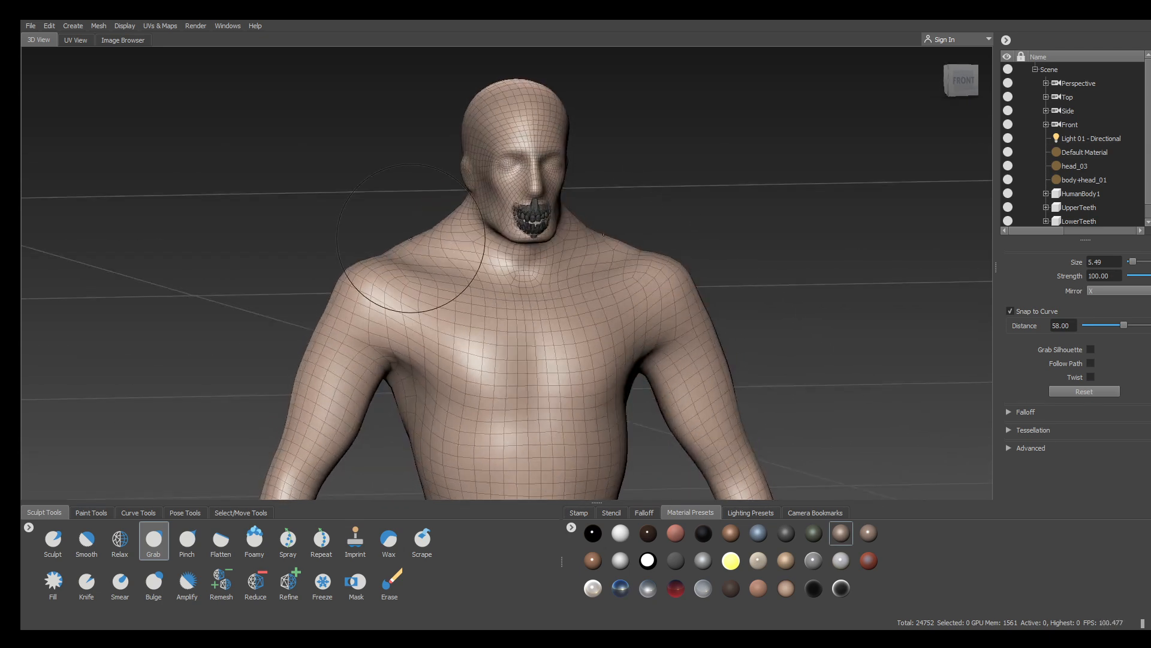
pyautogui.moveTo(410, 238)
pyautogui.keyDown('alt'); pyautogui.mouseDown()
pyautogui.moveTo(388, 242)
pyautogui.moveTo(407, 252)
pyautogui.moveTo(858, 193)
pyautogui.moveTo(771, 173)
pyautogui.mouseUp(); pyautogui.keyUp('alt')
pyautogui.keyDown('alt'); pyautogui.moveTo(295, 287); pyautogui.dragTo(391, 216); pyautogui.keyUp('alt')
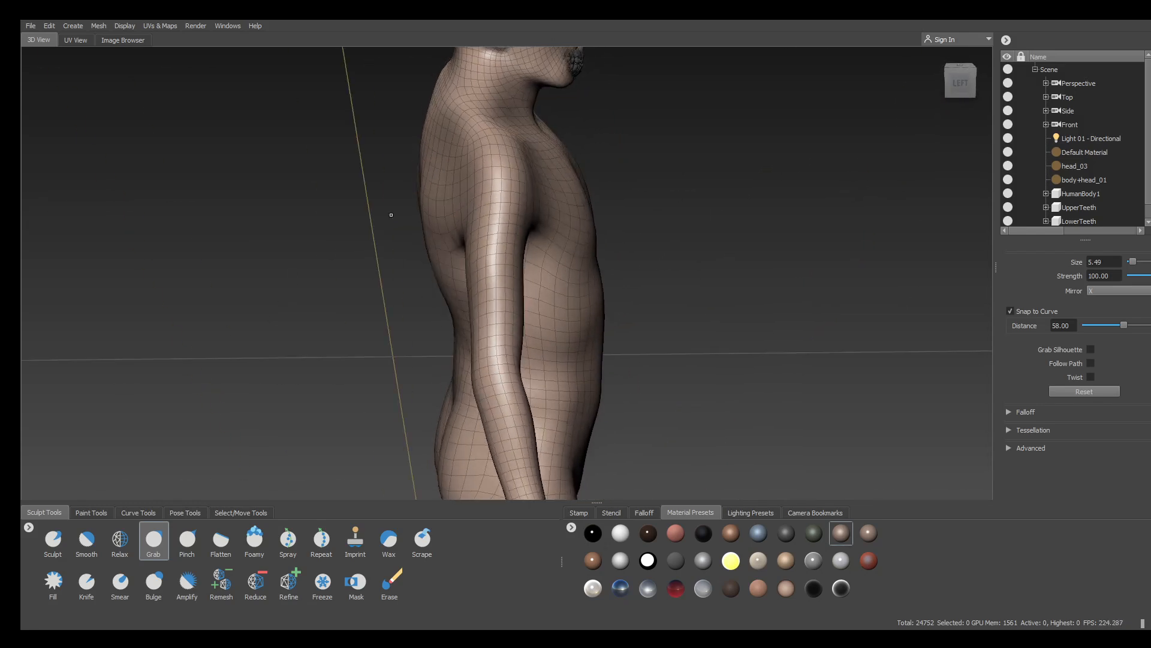
pyautogui.moveTo(447, 181); pyautogui.dragTo(429, 156)
# Set the brush to 9.26 and pull out the back, shoulder and area below the armpit
pyautogui.moveTo(488, 238)
pyautogui.mouseDown()
pyautogui.moveTo(282, 241)
pyautogui.moveTo(347, 245)
pyautogui.mouseUp()
pyautogui.moveTo(445, 203)
pyautogui.mouseDown()
pyautogui.moveTo(434, 201)
pyautogui.moveTo(473, 213)
pyautogui.mouseUp()
pyautogui.moveTo(474, 128); pyautogui.dragTo(517, 125)
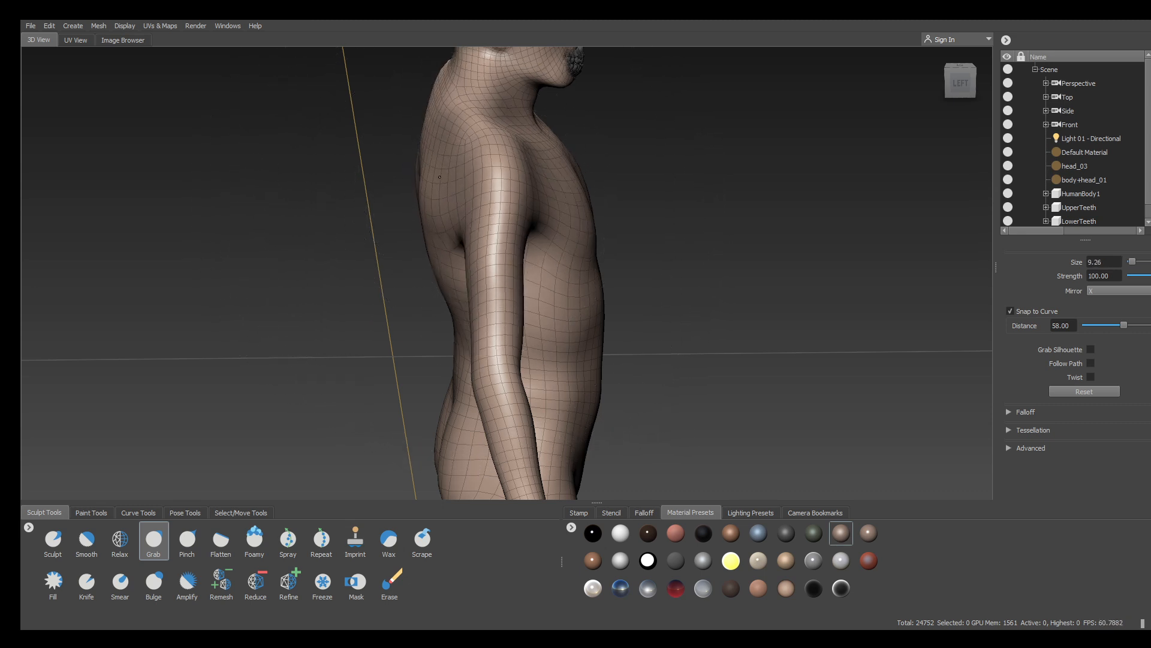
pyautogui.moveTo(439, 154); pyautogui.dragTo(435, 150)
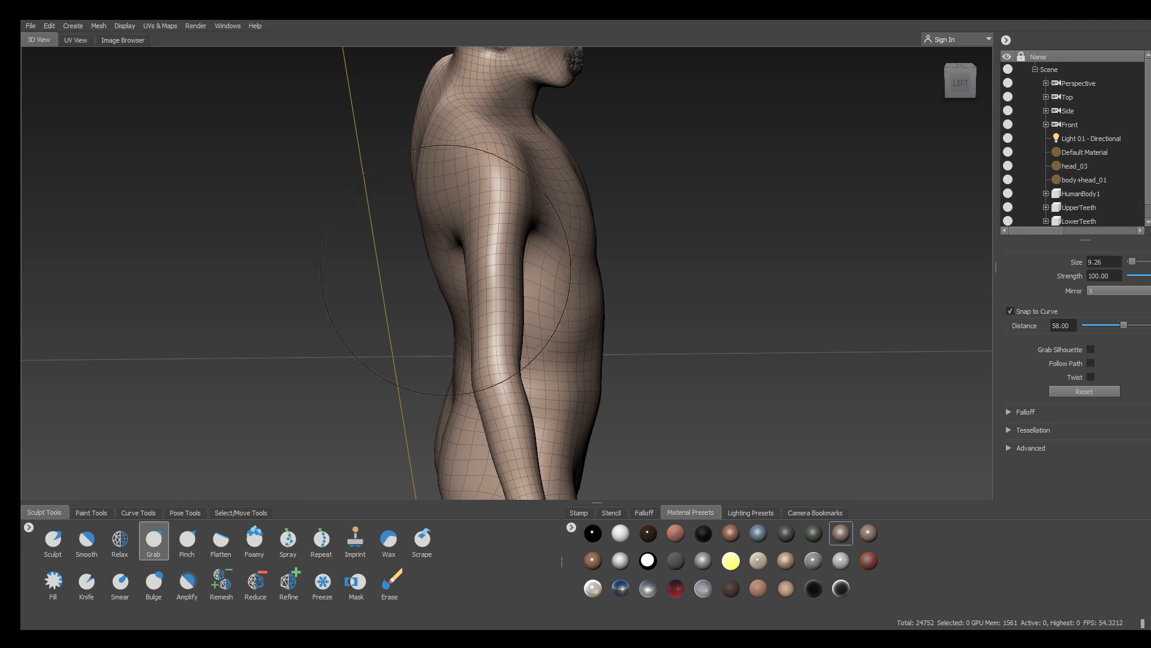
pyautogui.moveTo(446, 270); pyautogui.dragTo(437, 264)
# Adjust the lower back and arm contours and widen the waist and hips
pyautogui.moveTo(454, 343)
pyautogui.mouseDown()
pyautogui.moveTo(454, 353)
pyautogui.moveTo(647, 277)
pyautogui.moveTo(571, 292)
pyautogui.mouseUp()
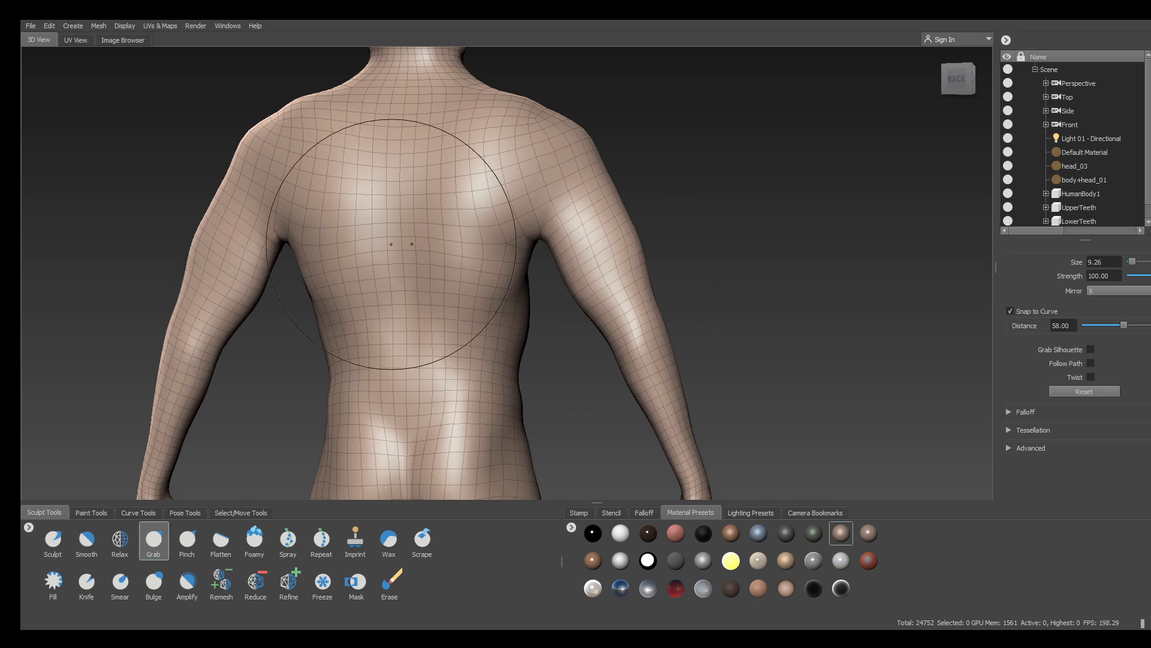
pyautogui.moveTo(475, 266)
pyautogui.mouseDown()
pyautogui.moveTo(488, 254)
pyautogui.moveTo(508, 267)
pyautogui.mouseUp()
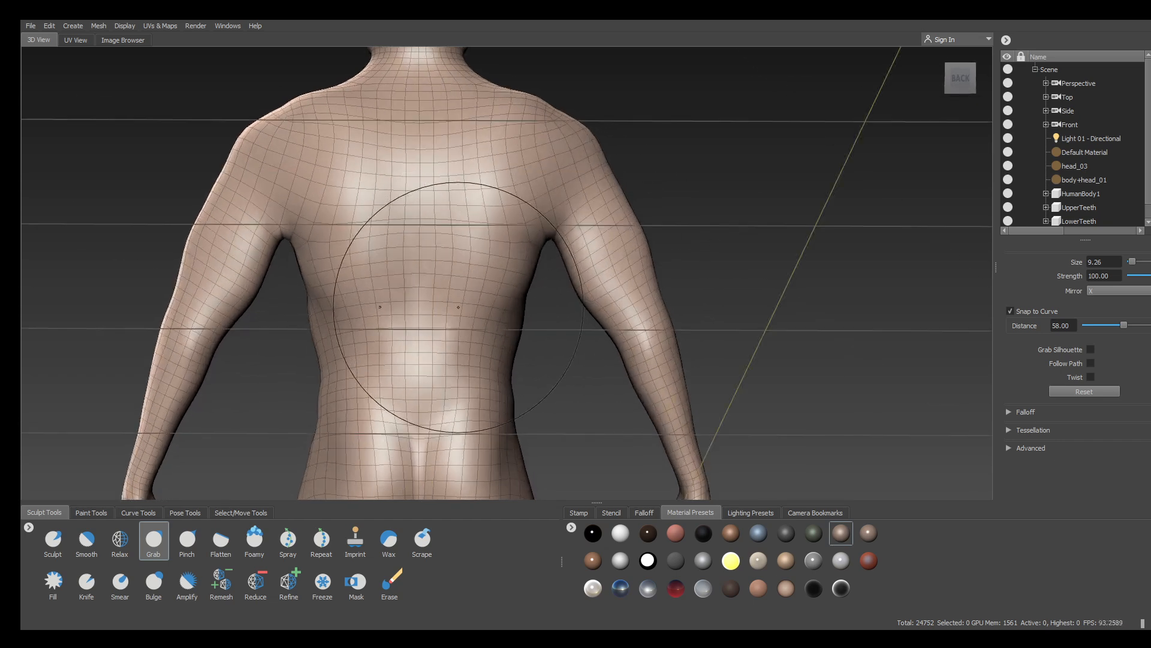
pyautogui.moveTo(502, 318); pyautogui.dragTo(510, 315)
pyautogui.keyDown('alt'); pyautogui.moveTo(548, 398); pyautogui.dragTo(534, 427); pyautogui.keyUp('alt')
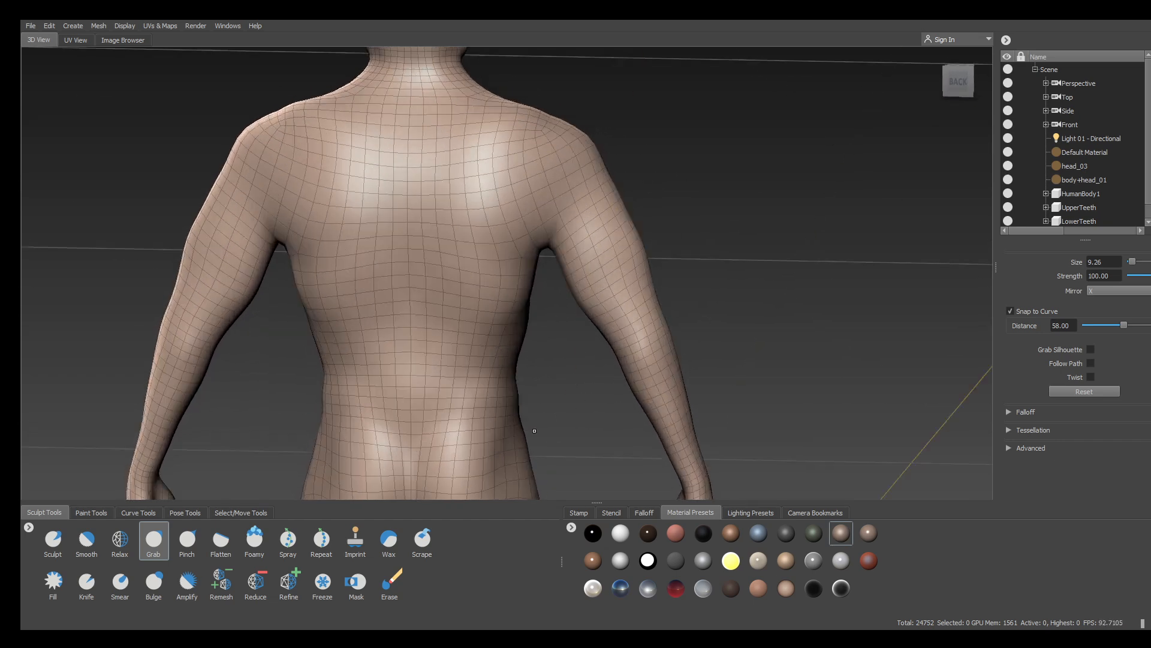
pyautogui.keyDown('alt'); pyautogui.moveTo(535, 426); pyautogui.dragTo(568, 280, button='middle'); pyautogui.keyUp('alt')
pyautogui.moveTo(523, 257); pyautogui.dragTo(532, 260)
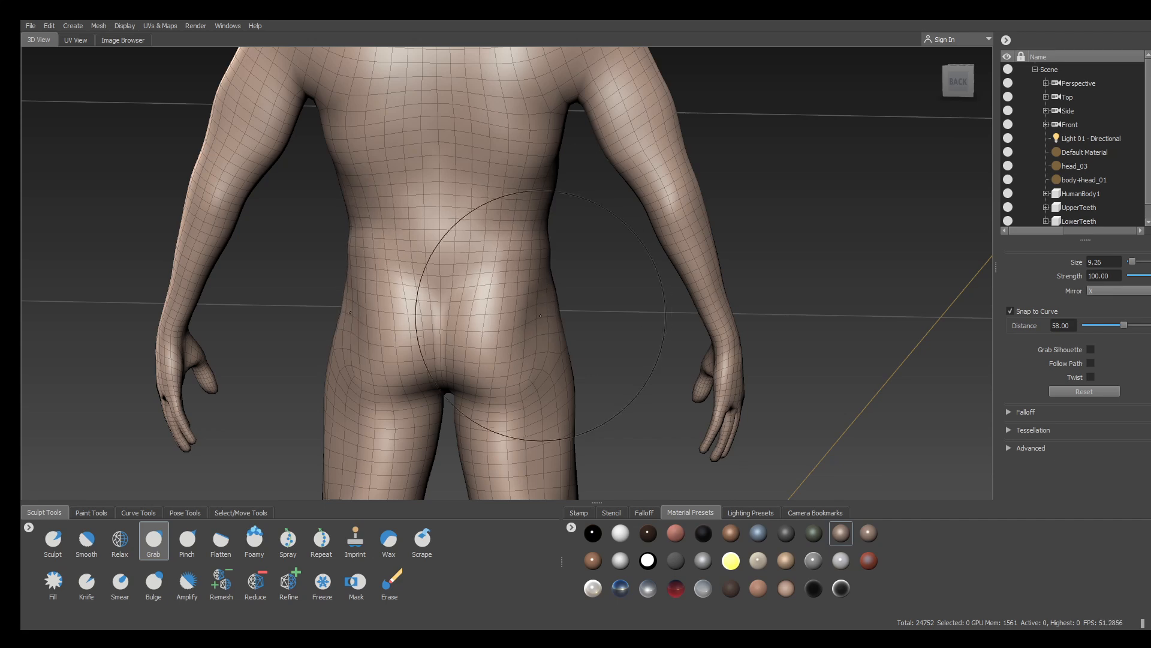
pyautogui.moveTo(541, 317)
pyautogui.mouseDown()
pyautogui.moveTo(339, 304)
pyautogui.moveTo(432, 300)
pyautogui.mouseUp()
pyautogui.keyDown('alt'); pyautogui.moveTo(653, 236); pyautogui.dragTo(707, 252, button='right'); pyautogui.keyUp('alt')
pyautogui.keyDown('alt'); pyautogui.moveTo(653, 258); pyautogui.dragTo(640, 419, button='middle'); pyautogui.keyUp('alt')
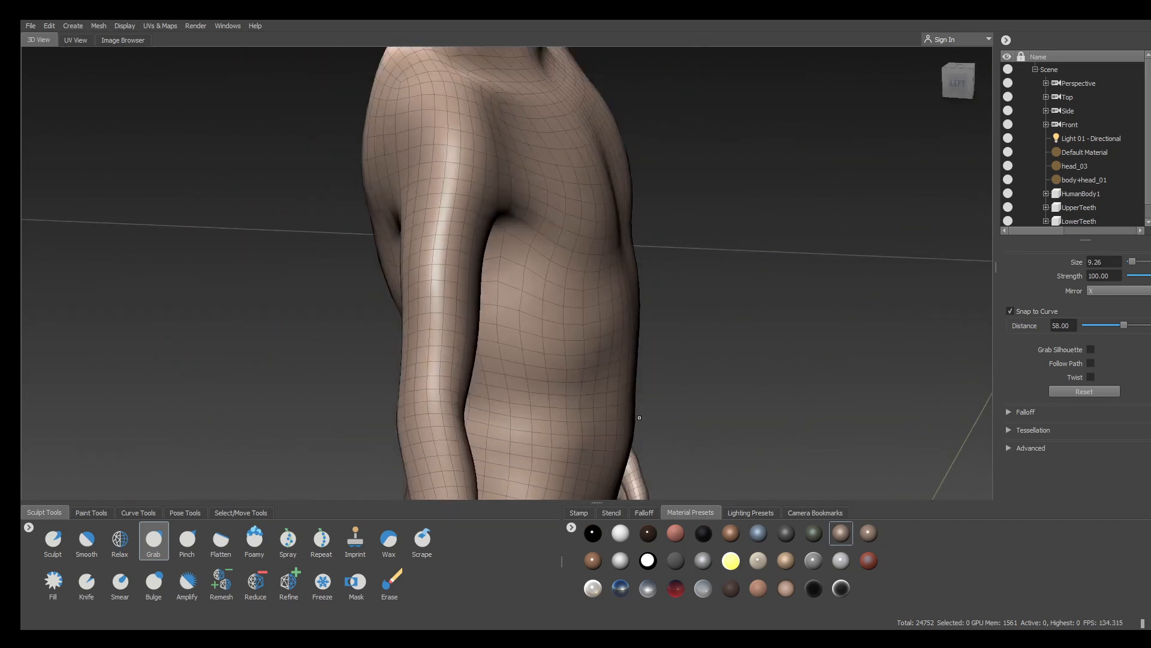
pyautogui.keyDown('alt'); pyautogui.moveTo(640, 419); pyautogui.dragTo(360, 273, button='right'); pyautogui.keyUp('alt')
pyautogui.keyDown('alt'); pyautogui.moveTo(360, 272); pyautogui.dragTo(409, 270); pyautogui.keyUp('alt')
pyautogui.keyDown('alt'); pyautogui.moveTo(409, 270); pyautogui.dragTo(414, 498, button='right'); pyautogui.keyUp('alt')
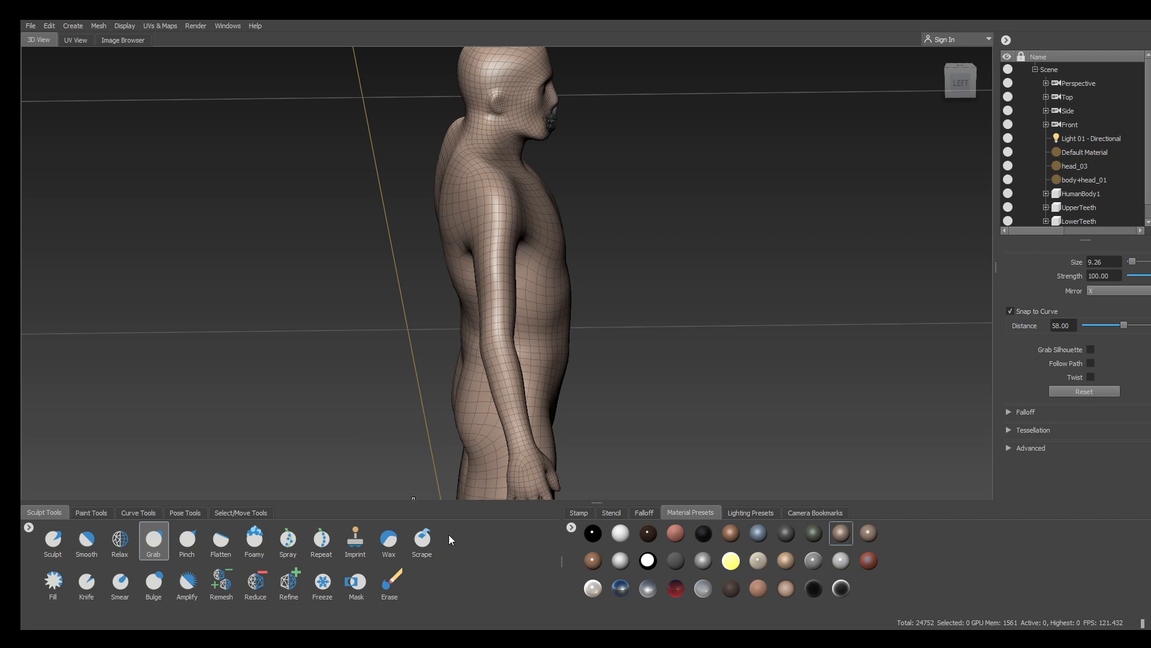
# Switch to the Bulge brush and swell the shoulder, upper arm and forearm
pyautogui.click(388, 550)
pyautogui.keyDown('alt'); pyautogui.moveTo(456, 288); pyautogui.dragTo(527, 262); pyautogui.keyUp('alt')
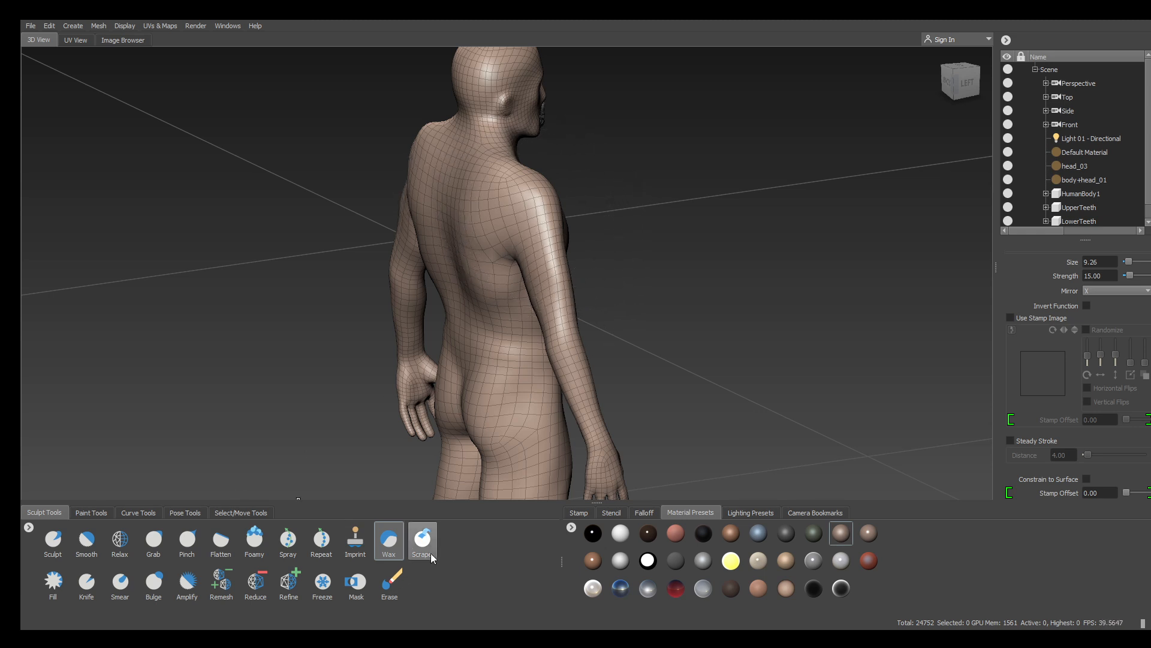
pyautogui.click(157, 585)
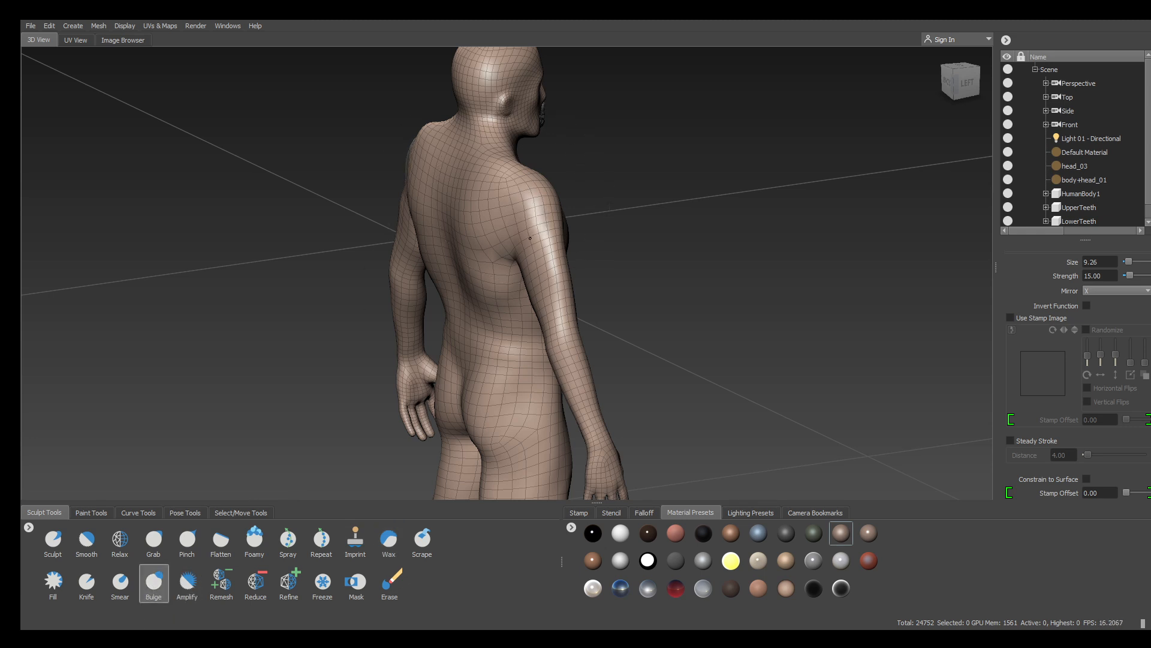
pyautogui.moveTo(530, 238); pyautogui.dragTo(540, 277)
pyautogui.keyDown('alt'); pyautogui.moveTo(677, 199); pyautogui.dragTo(652, 227); pyautogui.keyUp('alt')
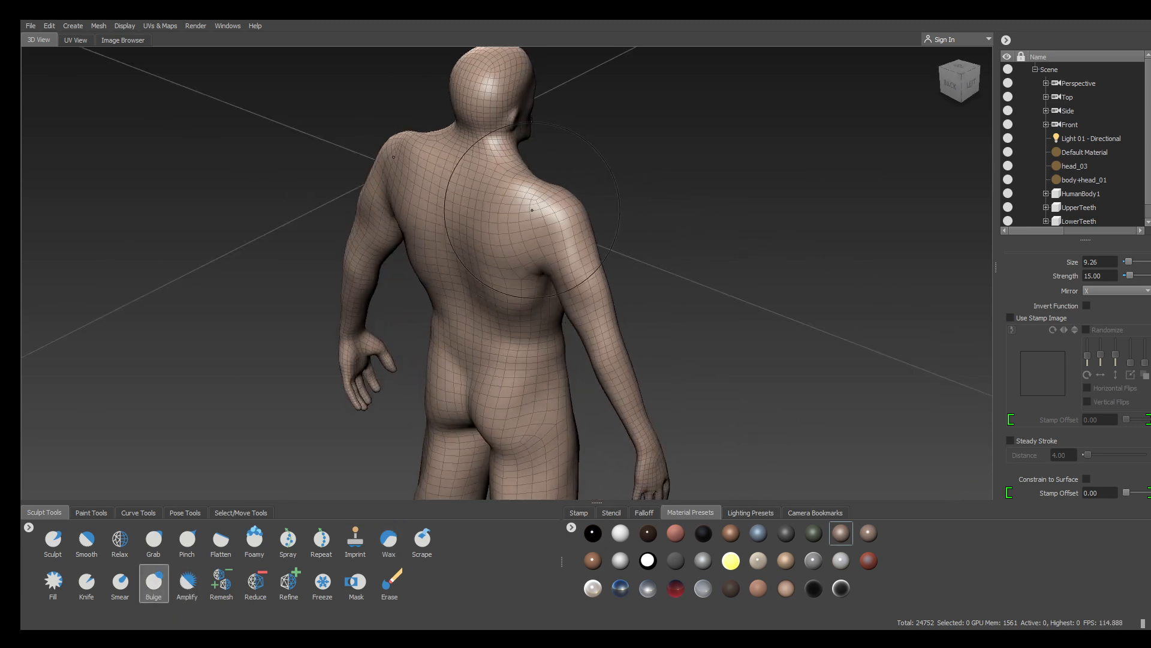
pyautogui.moveTo(532, 210)
pyautogui.mouseDown()
pyautogui.moveTo(583, 314)
pyautogui.moveTo(533, 258)
pyautogui.moveTo(428, 202)
pyautogui.mouseUp()
pyautogui.moveTo(383, 305)
pyautogui.mouseDown()
pyautogui.moveTo(416, 253)
pyautogui.moveTo(368, 411)
pyautogui.mouseUp()
pyautogui.moveTo(362, 371)
pyautogui.keyDown('alt'); pyautogui.mouseDown()
pyautogui.moveTo(509, 352)
pyautogui.moveTo(530, 445)
pyautogui.mouseUp(); pyautogui.keyUp('alt')
# Swell the hips, buttocks and sides of the waist, orbiting around the body
pyautogui.moveTo(601, 380)
pyautogui.keyDown('alt'); pyautogui.mouseDown()
pyautogui.moveTo(546, 336)
pyautogui.moveTo(527, 198)
pyautogui.mouseUp(); pyautogui.keyUp('alt')
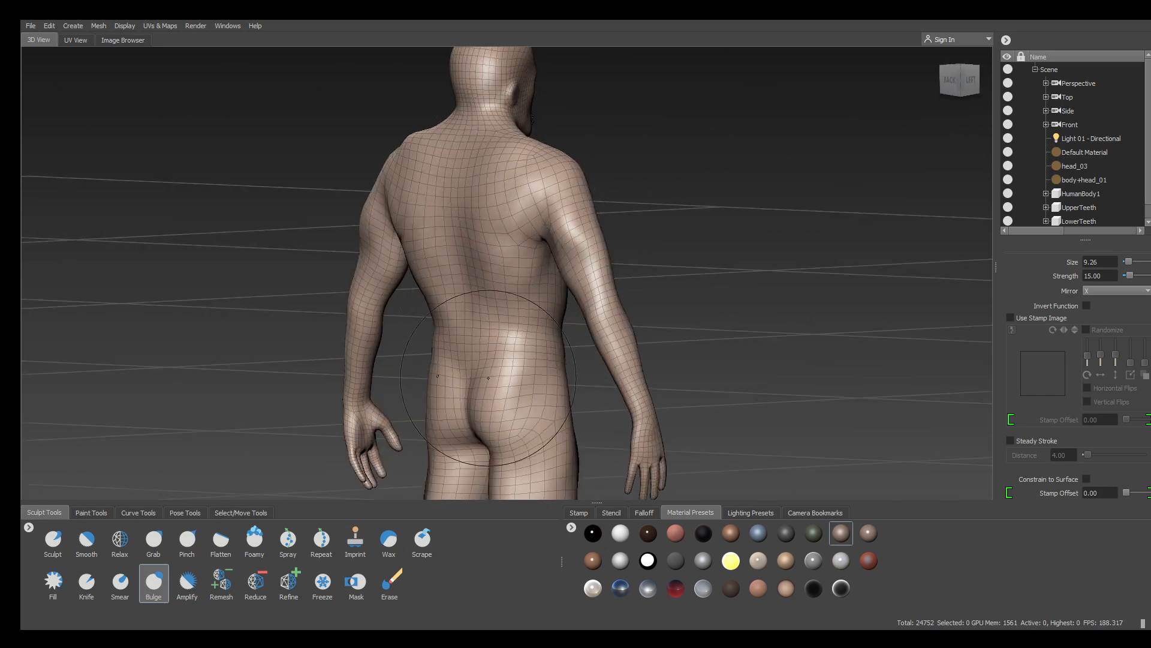
pyautogui.moveTo(514, 303)
pyautogui.mouseDown()
pyautogui.moveTo(536, 311)
pyautogui.moveTo(535, 345)
pyautogui.moveTo(495, 436)
pyautogui.mouseUp()
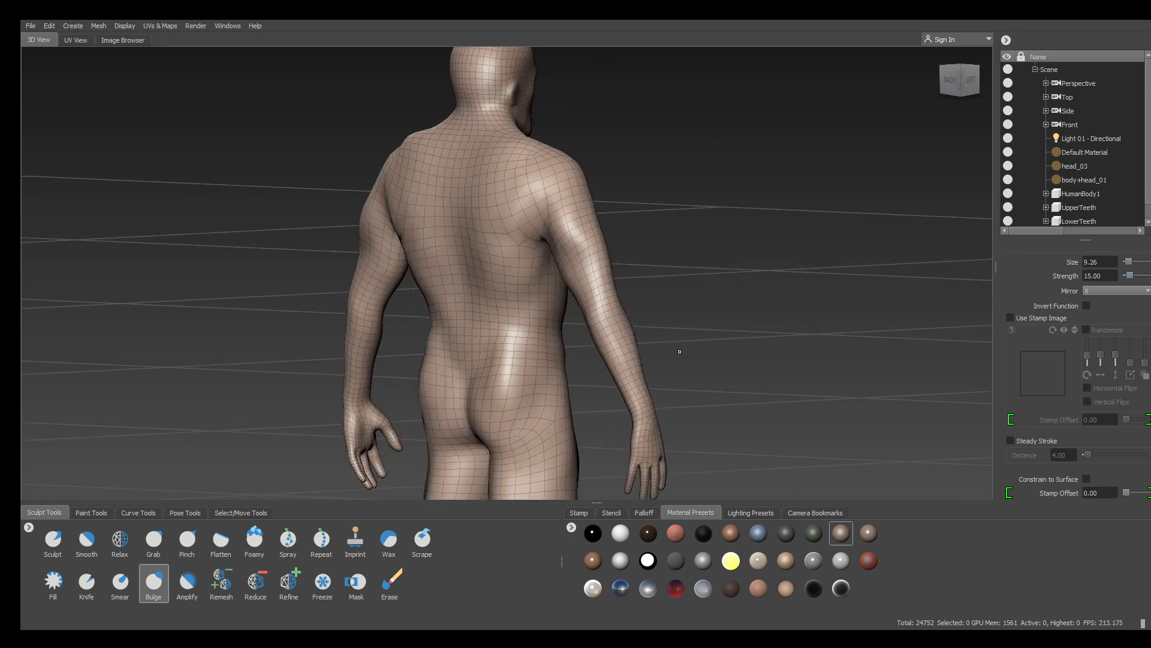
pyautogui.keyDown('alt'); pyautogui.moveTo(680, 351); pyautogui.dragTo(557, 336); pyautogui.keyUp('alt')
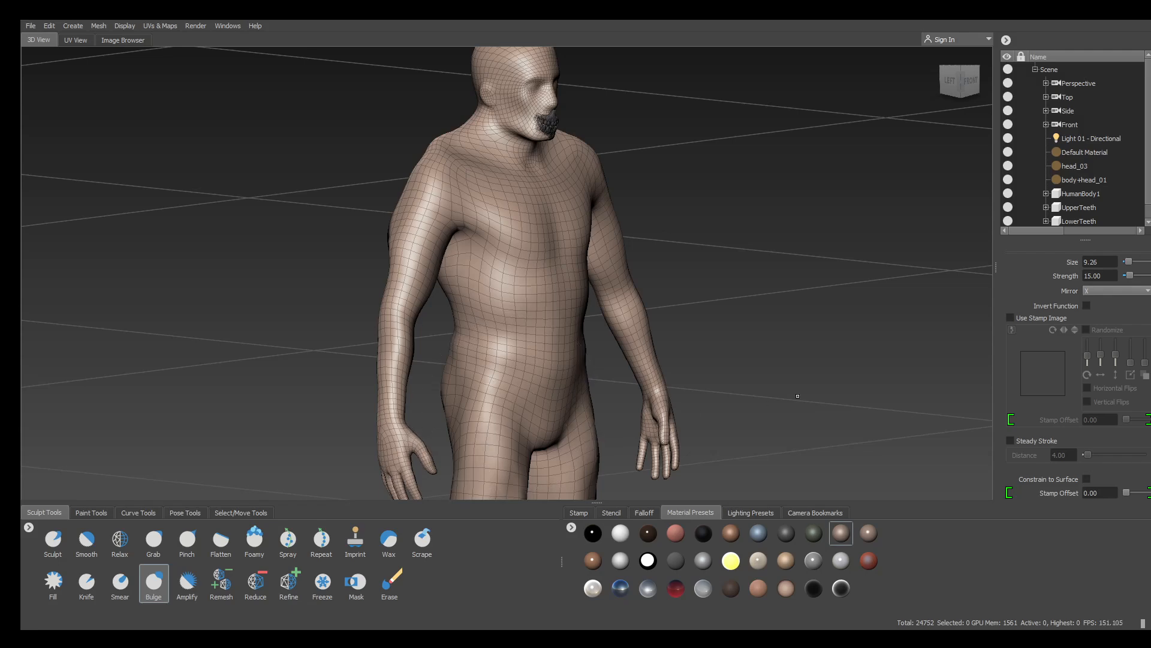
pyautogui.keyDown('alt'); pyautogui.moveTo(798, 396); pyautogui.dragTo(713, 335); pyautogui.keyUp('alt')
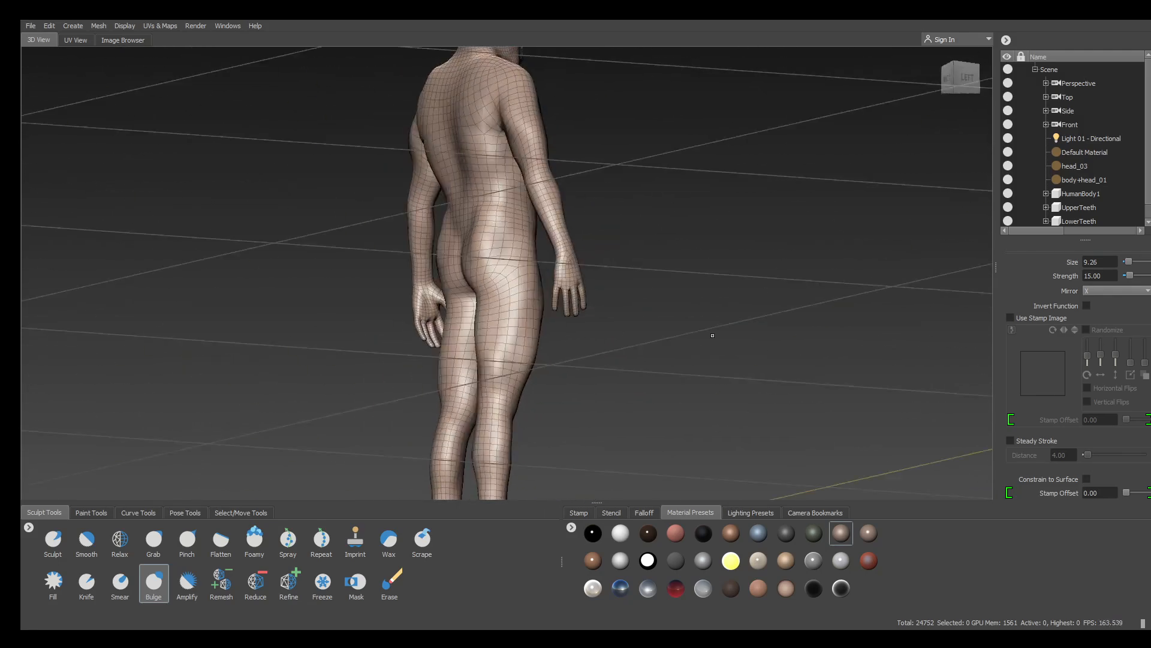
pyautogui.keyDown('alt'); pyautogui.moveTo(458, 474); pyautogui.dragTo(498, 343, button='middle'); pyautogui.keyUp('alt')
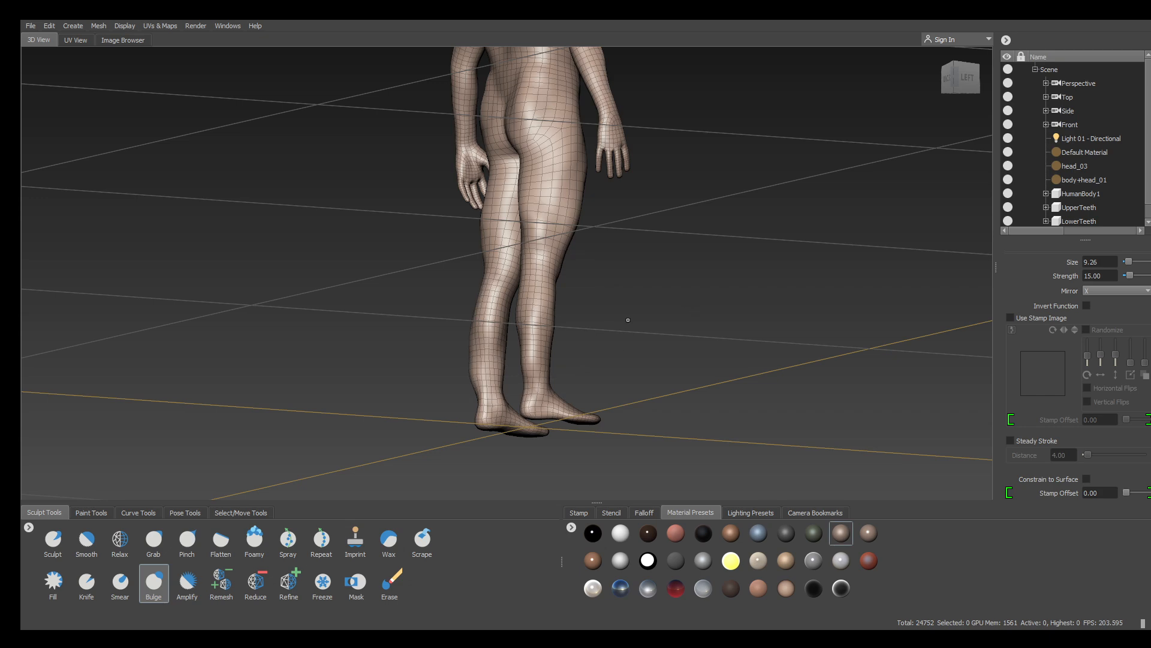
pyautogui.moveTo(654, 317)
pyautogui.keyDown('alt'); pyautogui.mouseDown()
pyautogui.moveTo(568, 348)
pyautogui.moveTo(572, 270)
pyautogui.moveTo(544, 212)
pyautogui.mouseUp(); pyautogui.keyUp('alt')
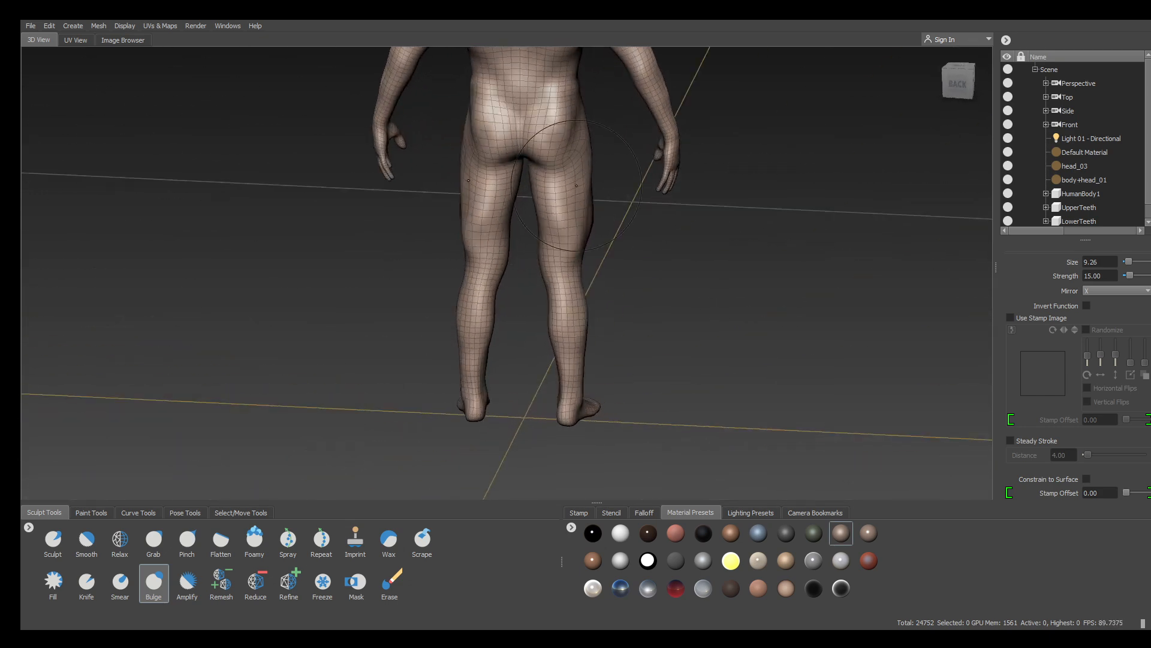
pyautogui.keyDown('alt'); pyautogui.moveTo(638, 230); pyautogui.dragTo(450, 249); pyautogui.keyUp('alt')
pyautogui.keyDown('alt'); pyautogui.moveTo(465, 300); pyautogui.dragTo(474, 250); pyautogui.keyUp('alt')
pyautogui.moveTo(453, 180)
pyautogui.mouseDown()
pyautogui.moveTo(449, 274)
pyautogui.moveTo(454, 242)
pyautogui.mouseUp()
pyautogui.moveTo(773, 315)
pyautogui.keyDown('alt'); pyautogui.mouseDown()
pyautogui.moveTo(760, 259)
pyautogui.moveTo(701, 226)
pyautogui.mouseUp(); pyautogui.keyUp('alt')
# Frame the head and shoulders from a slightly higher front angle
pyautogui.scroll(4, 640, 154)
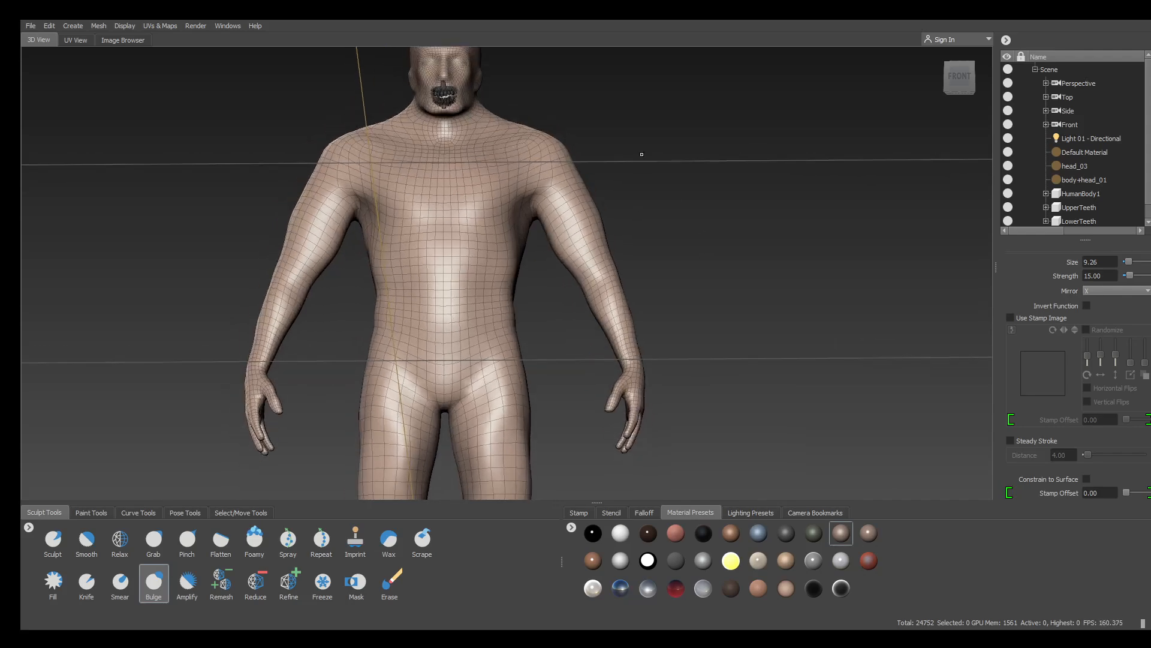
pyautogui.keyDown('alt'); pyautogui.moveTo(640, 154); pyautogui.dragTo(702, 311, button='middle'); pyautogui.keyUp('alt')
pyautogui.keyDown('alt'); pyautogui.moveTo(741, 150); pyautogui.dragTo(761, 179); pyautogui.keyUp('alt')
pyautogui.scroll(3, 682, 233)
pyautogui.scroll(-3, 650, 185)
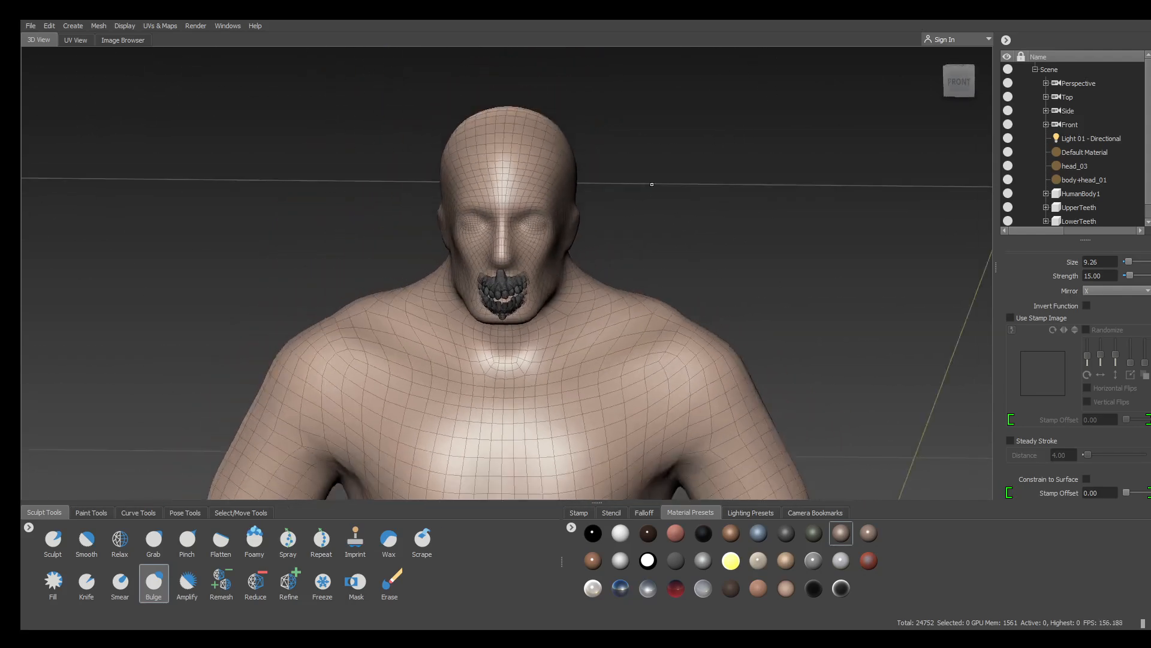
pyautogui.keyDown('alt'); pyautogui.moveTo(650, 186); pyautogui.dragTo(663, 150, button='middle'); pyautogui.keyUp('alt')
pyautogui.scroll(4, 733, 198)
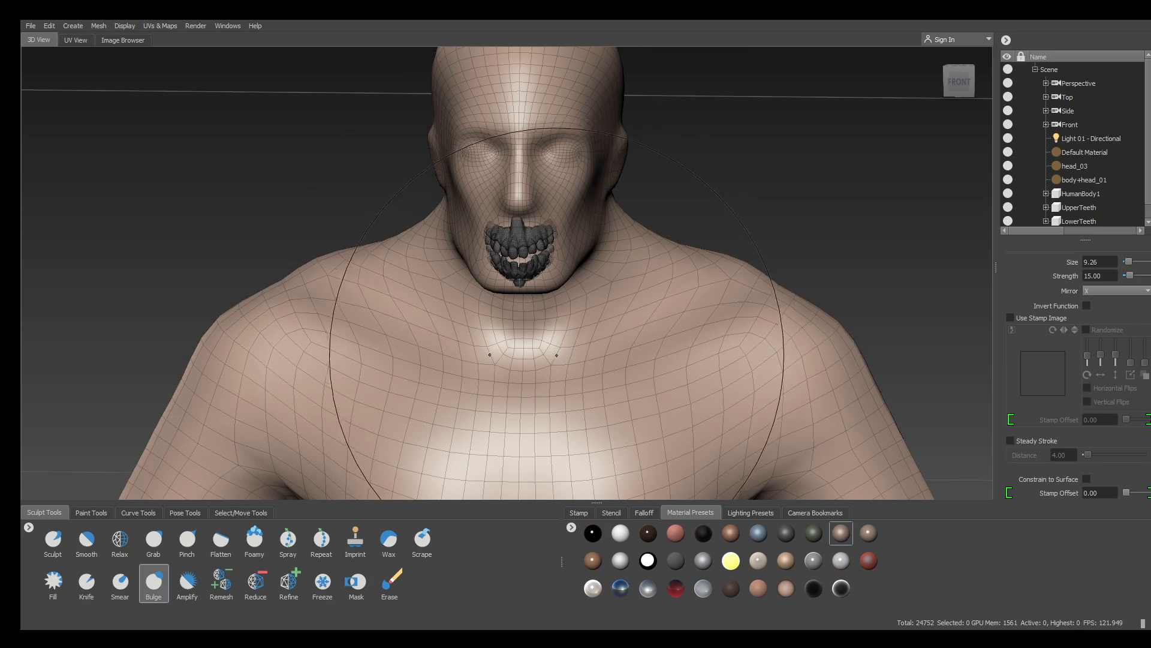
# Shrink the Bulge brush to 3.99 and undo the stray bumps on the shoulders
pyautogui.press('b')
pyautogui.moveTo(549, 362); pyautogui.dragTo(424, 362)
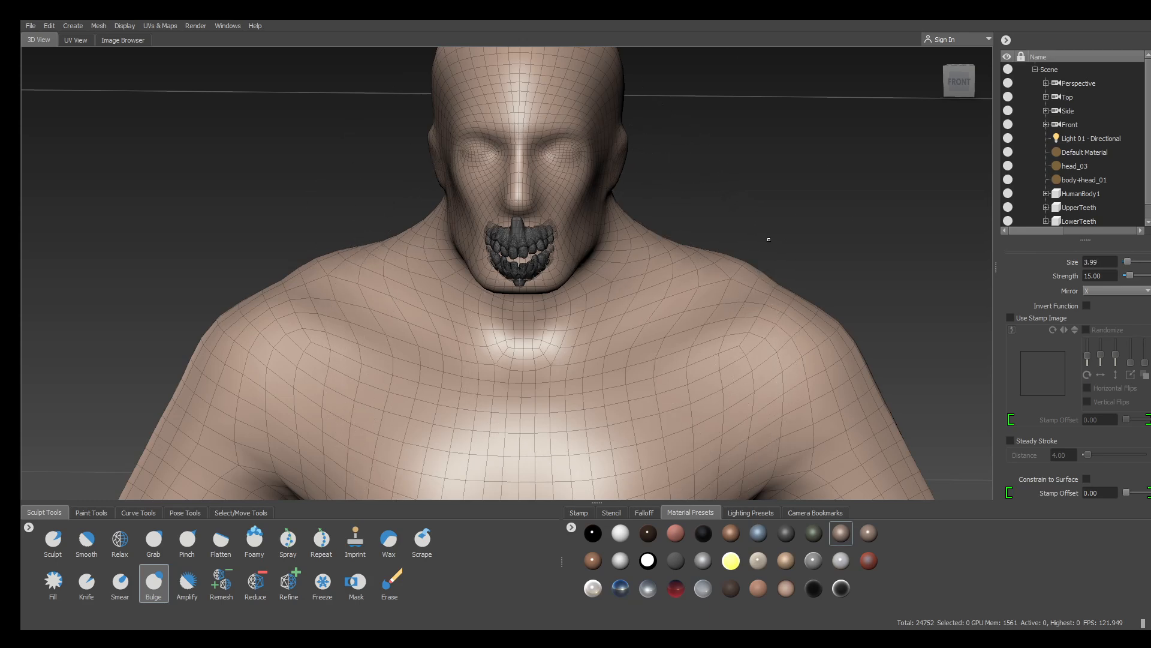
pyautogui.moveTo(732, 269); pyautogui.dragTo(621, 331)
pyautogui.hotkey('ctrl', 'z')
# Raise mirrored ridges under both collarbones, then orbit to a rear three-quarter view
pyautogui.moveTo(758, 343); pyautogui.dragTo(665, 370)
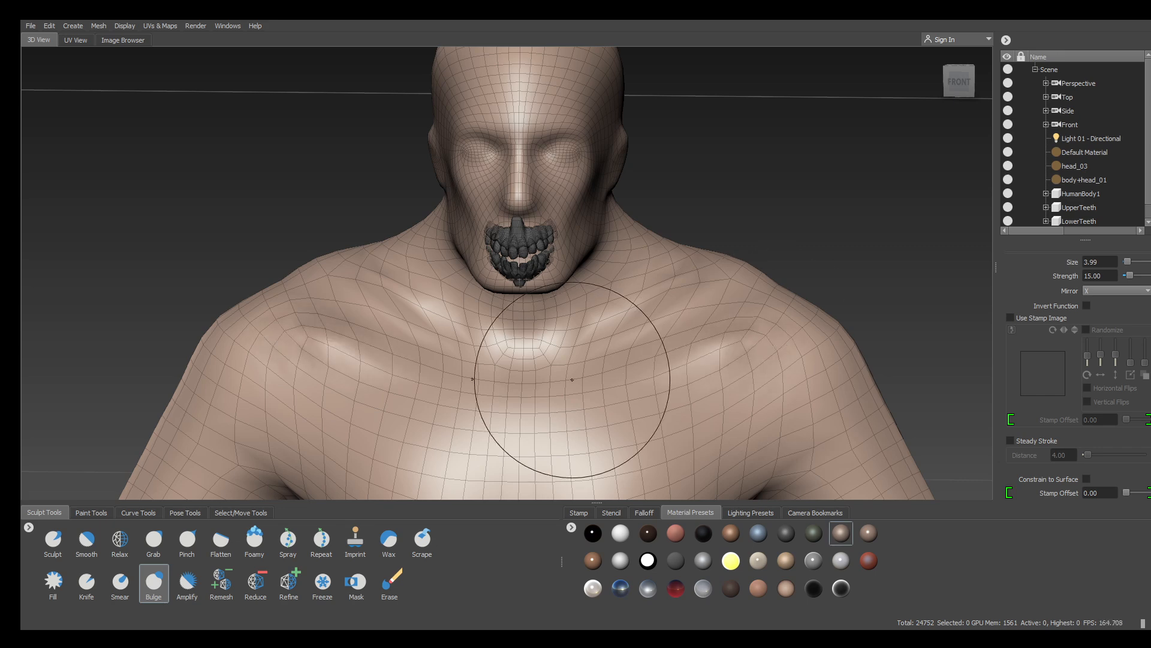
pyautogui.keyDown('shift'); pyautogui.moveTo(337, 305); pyautogui.dragTo(341, 299); pyautogui.keyUp('shift')
pyautogui.keyDown('alt'); pyautogui.moveTo(207, 311); pyautogui.dragTo(334, 156, button='middle'); pyautogui.keyUp('alt')
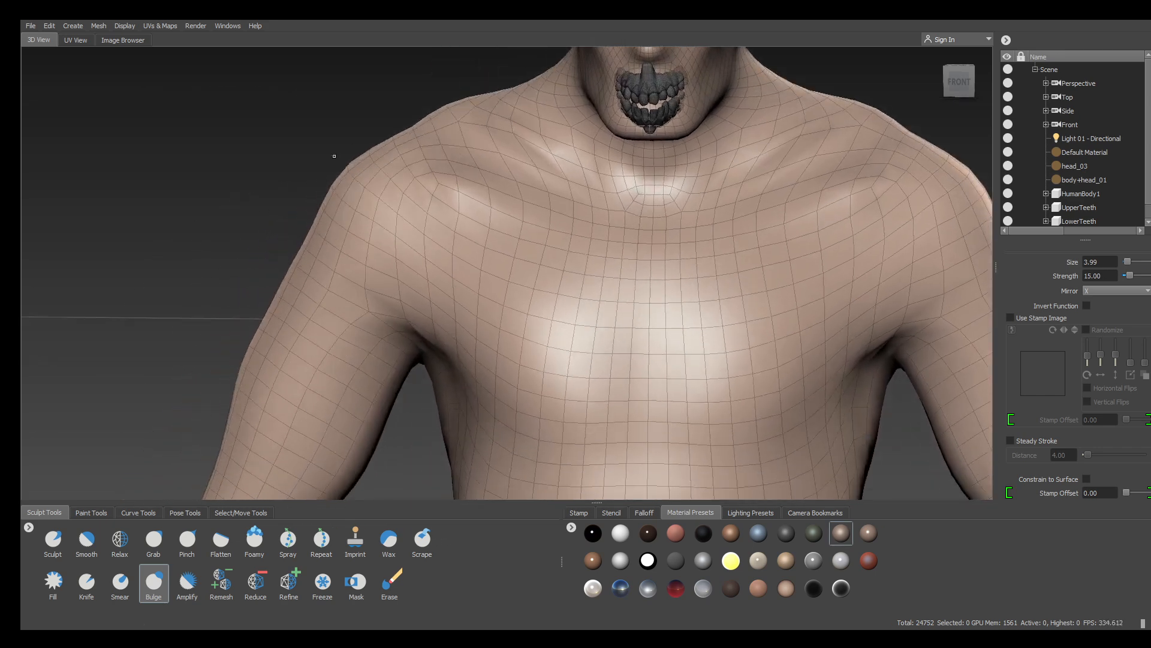
pyautogui.keyDown('alt'); pyautogui.moveTo(334, 156); pyautogui.dragTo(390, 163); pyautogui.keyUp('alt')
pyautogui.keyDown('alt'); pyautogui.moveTo(390, 163); pyautogui.dragTo(217, 196, button='right'); pyautogui.keyUp('alt')
pyautogui.moveTo(218, 196)
pyautogui.keyDown('alt'); pyautogui.mouseDown()
pyautogui.moveTo(282, 170)
pyautogui.moveTo(352, 174)
pyautogui.moveTo(476, 221)
pyautogui.moveTo(517, 214)
pyautogui.mouseUp(); pyautogui.keyUp('alt')
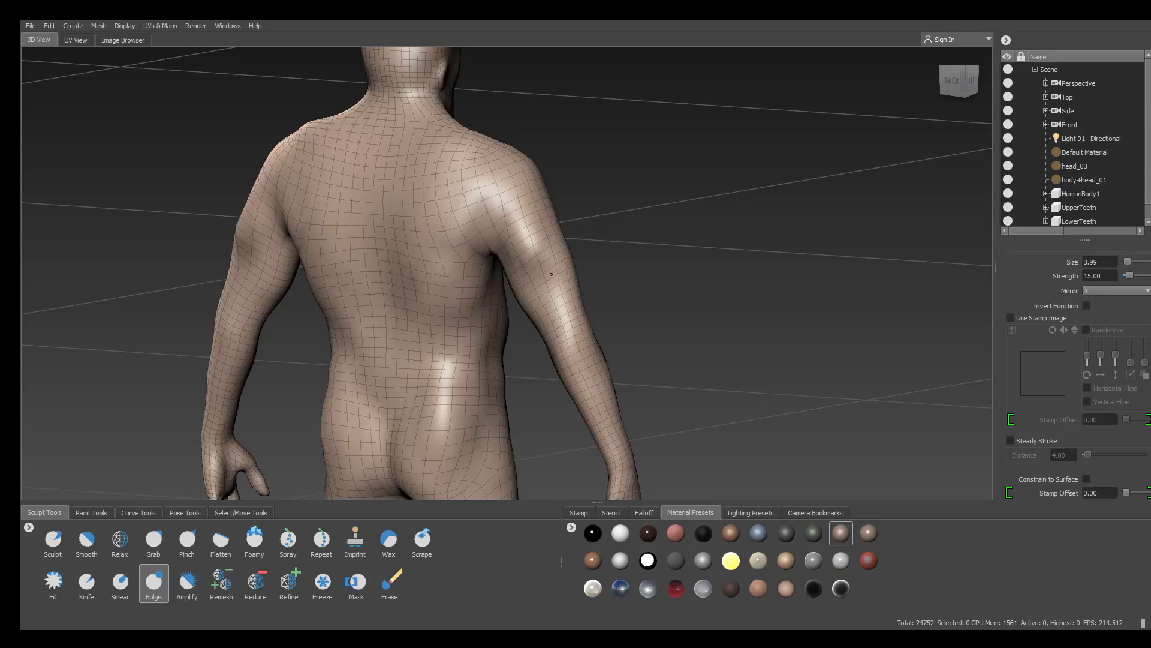
# Fill out both upper arms and smooth the right arm, then check the left side and back
pyautogui.moveTo(551, 274); pyautogui.dragTo(560, 355)
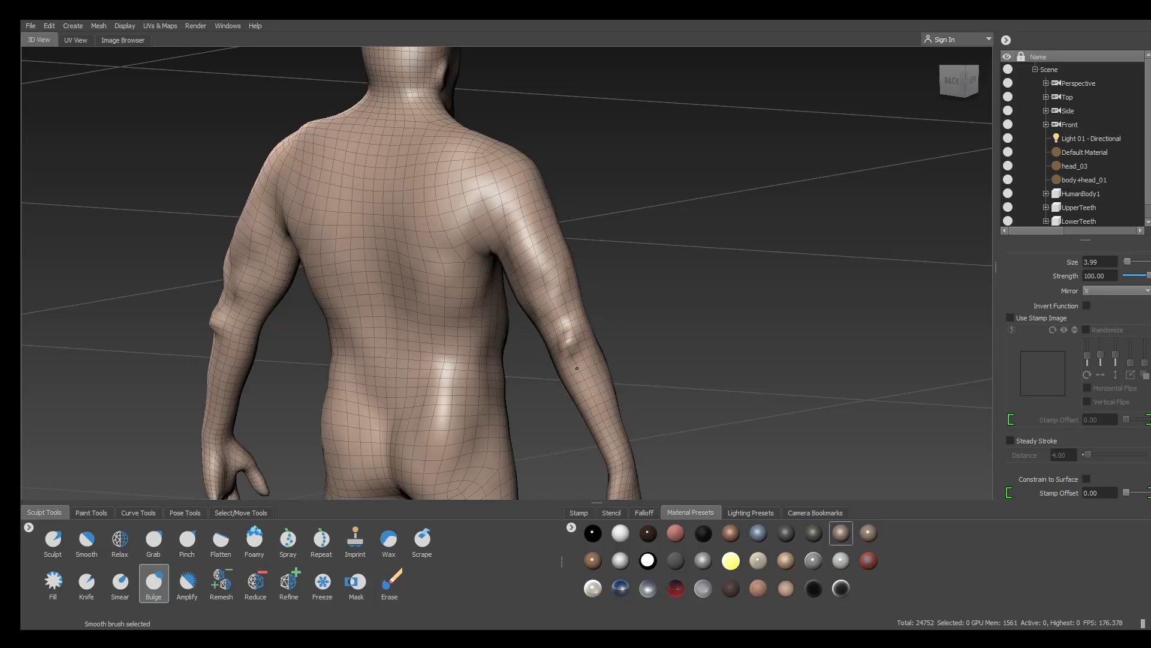
pyautogui.moveTo(529, 229)
pyautogui.keyDown('shift'); pyautogui.mouseDown()
pyautogui.moveTo(543, 275)
pyautogui.moveTo(598, 189)
pyautogui.mouseUp(); pyautogui.keyUp('shift')
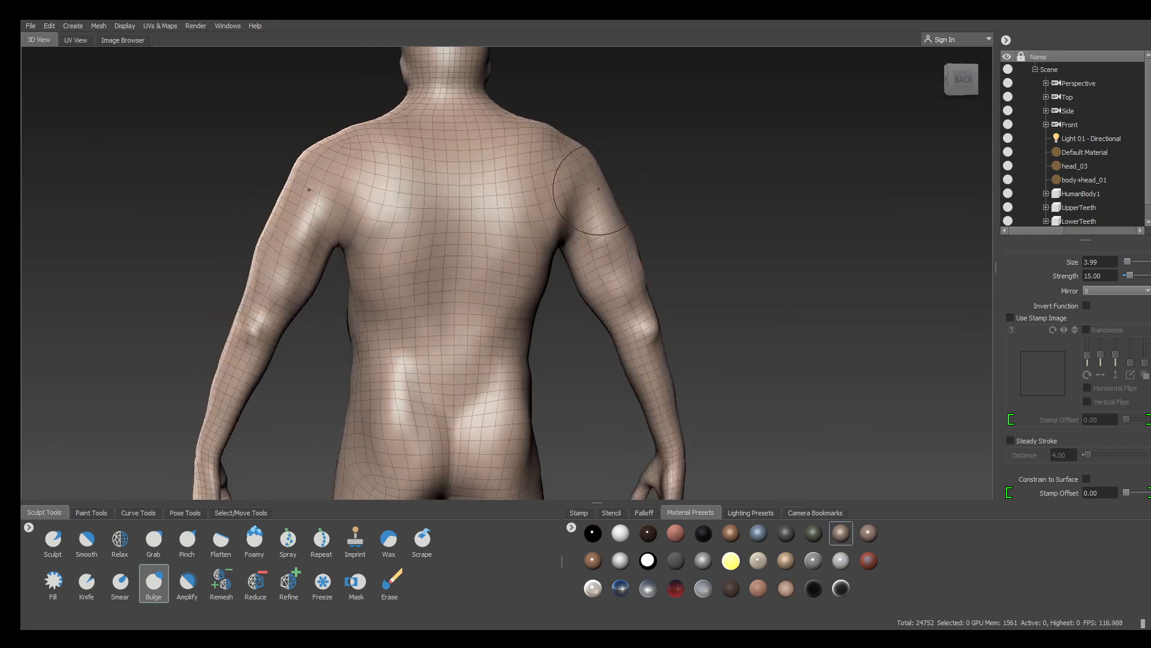
pyautogui.keyDown('alt'); pyautogui.moveTo(778, 254); pyautogui.dragTo(532, 281); pyautogui.keyUp('alt')
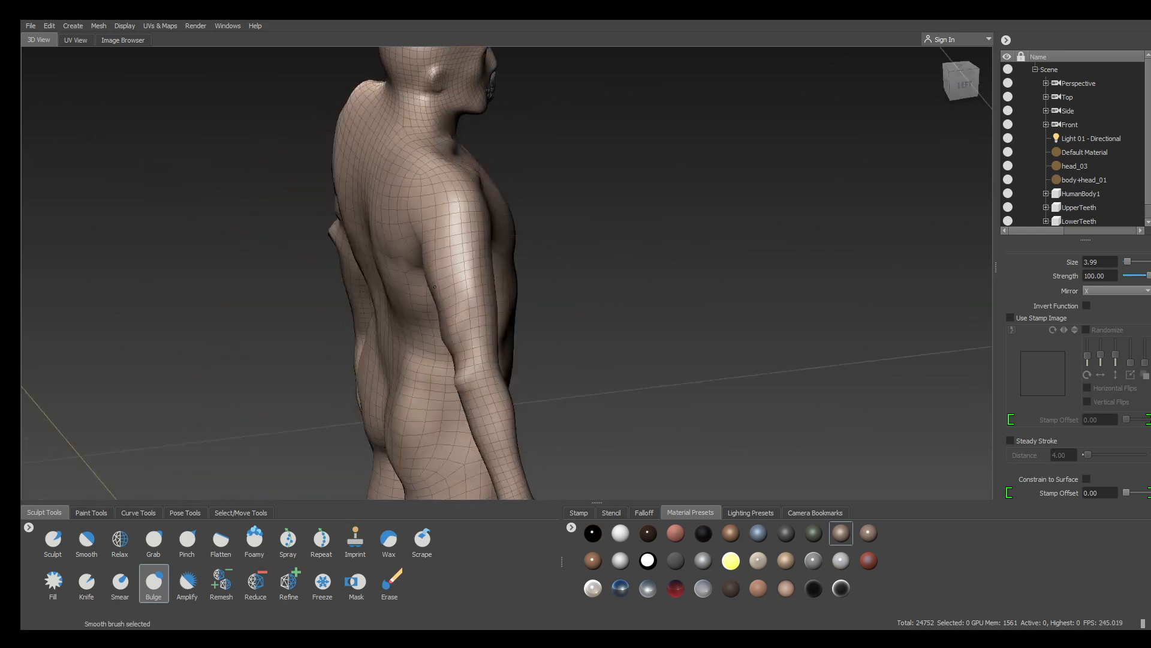
pyautogui.keyDown('alt'); pyautogui.moveTo(459, 325); pyautogui.dragTo(423, 196, button='middle'); pyautogui.keyUp('alt')
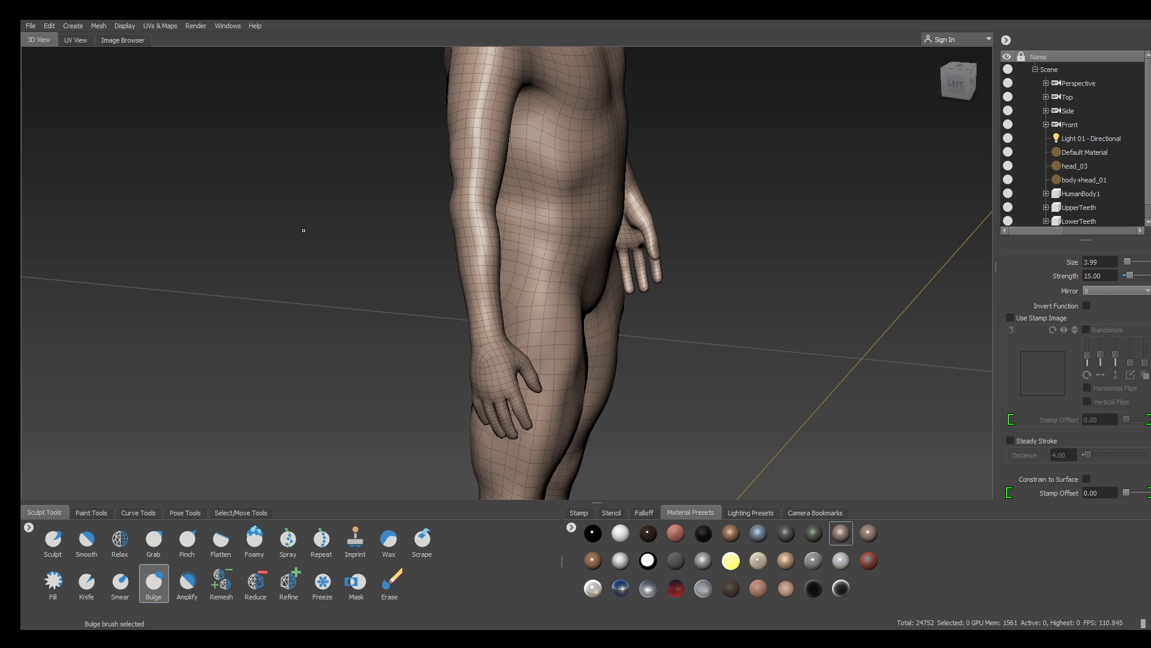
pyautogui.moveTo(303, 230)
pyautogui.keyDown('alt'); pyautogui.mouseDown()
pyautogui.moveTo(623, 197)
pyautogui.moveTo(594, 176)
pyautogui.mouseUp(); pyautogui.keyUp('alt')
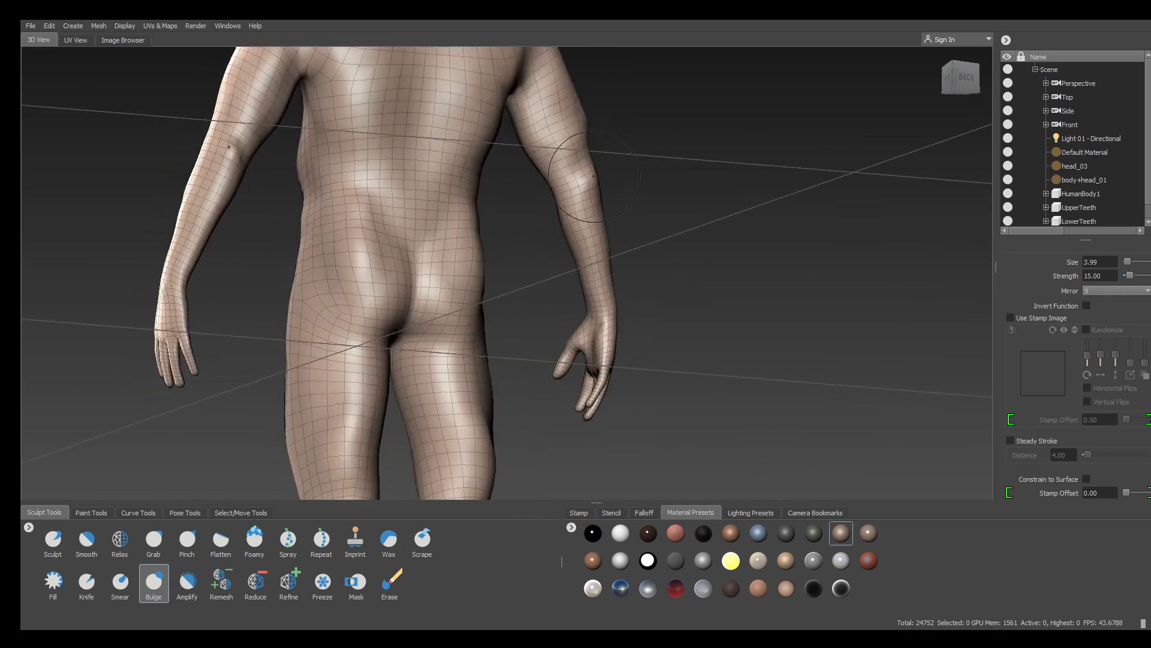
pyautogui.keyDown('alt'); pyautogui.moveTo(688, 194); pyautogui.dragTo(337, 228); pyautogui.keyUp('alt')
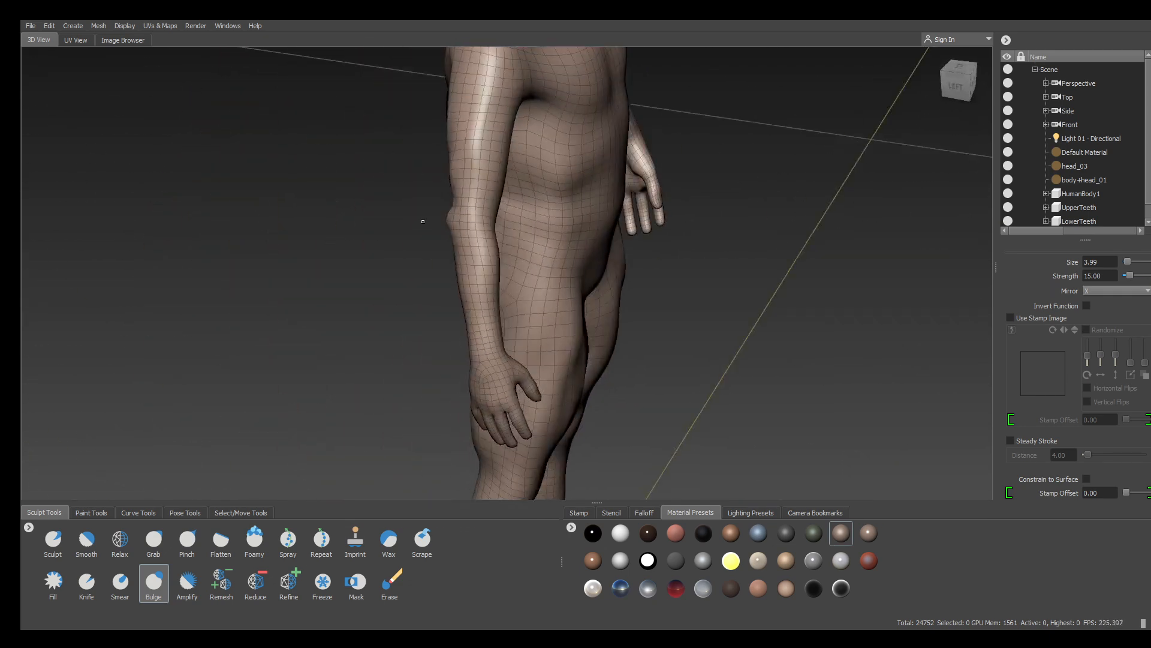
pyautogui.moveTo(451, 214)
pyautogui.keyDown('alt'); pyautogui.mouseDown()
pyautogui.moveTo(602, 158)
pyautogui.moveTo(620, 166)
pyautogui.moveTo(622, 154)
pyautogui.mouseUp(); pyautogui.keyUp('alt')
# Bulge and smooth the collarbone area after framing the head, chest and shoulder
pyautogui.keyDown('alt'); pyautogui.moveTo(740, 182); pyautogui.dragTo(561, 169, button='right'); pyautogui.keyUp('alt')
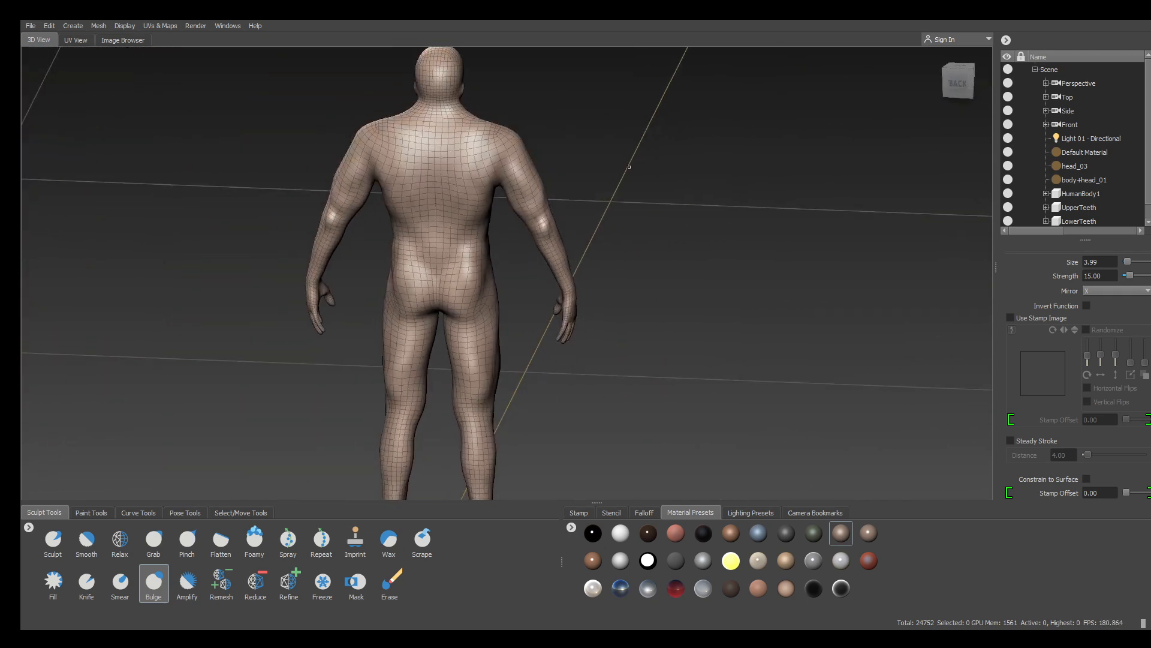
pyautogui.keyDown('alt'); pyautogui.moveTo(561, 169); pyautogui.dragTo(352, 160); pyautogui.keyUp('alt')
pyautogui.keyDown('alt'); pyautogui.moveTo(352, 160); pyautogui.dragTo(527, 150, button='right'); pyautogui.keyUp('alt')
pyautogui.keyDown('alt'); pyautogui.moveTo(527, 150); pyautogui.dragTo(475, 334, button='middle'); pyautogui.keyUp('alt')
pyautogui.keyDown('alt'); pyautogui.moveTo(475, 334); pyautogui.dragTo(554, 327); pyautogui.keyUp('alt')
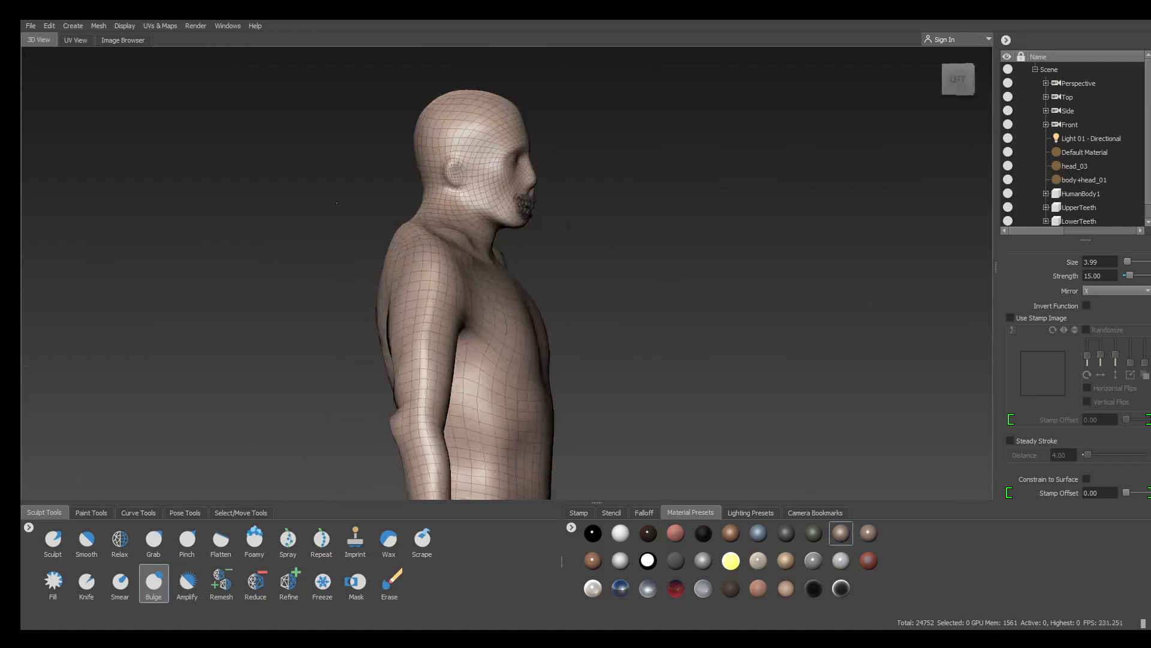
pyautogui.keyDown('alt'); pyautogui.moveTo(246, 191); pyautogui.dragTo(383, 189, button='right'); pyautogui.keyUp('alt')
pyautogui.moveTo(444, 189)
pyautogui.keyDown('alt'); pyautogui.mouseDown()
pyautogui.moveTo(435, 276)
pyautogui.moveTo(372, 227)
pyautogui.moveTo(435, 225)
pyautogui.moveTo(411, 262)
pyautogui.mouseUp(); pyautogui.keyUp('alt')
pyautogui.moveTo(276, 199)
pyautogui.keyDown('alt'); pyautogui.mouseDown()
pyautogui.moveTo(223, 195)
pyautogui.moveTo(270, 204)
pyautogui.moveTo(192, 236)
pyautogui.moveTo(382, 129)
pyautogui.mouseUp(); pyautogui.keyUp('alt')
pyautogui.keyDown('alt'); pyautogui.moveTo(769, 212); pyautogui.dragTo(752, 168, button='middle'); pyautogui.keyUp('alt')
pyautogui.keyDown('alt'); pyautogui.moveTo(752, 169); pyautogui.dragTo(845, 191, button='right'); pyautogui.keyUp('alt')
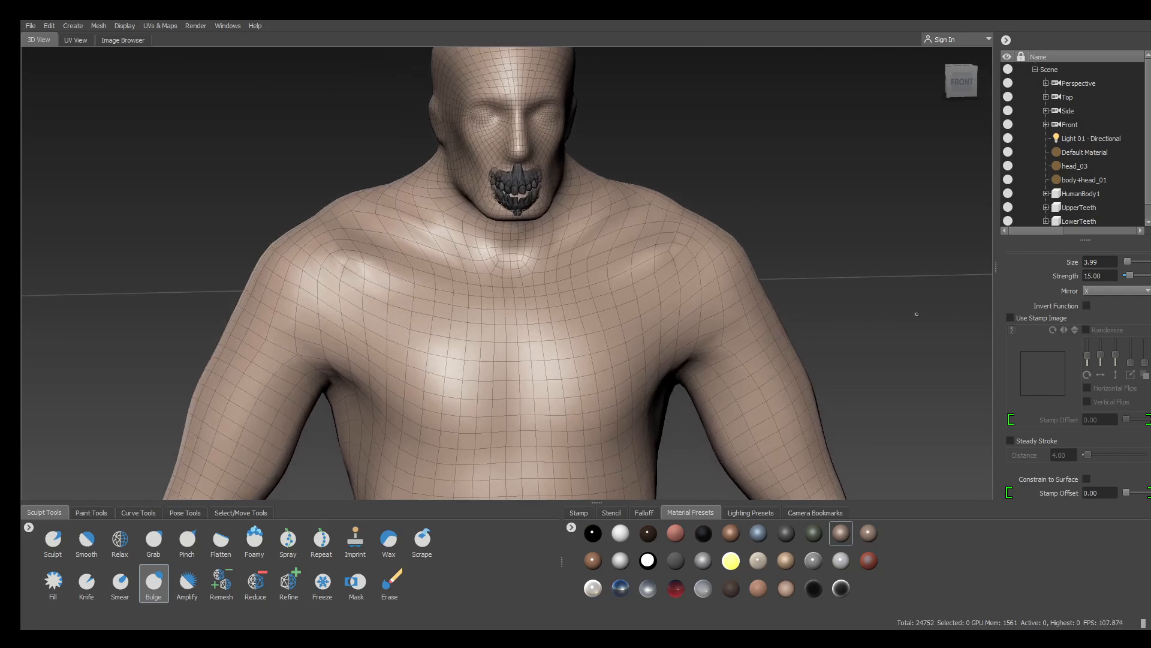
# Switch to the Grab brush and pull both shoulders lower symmetrically
pyautogui.click(153, 540)
pyautogui.moveTo(355, 205); pyautogui.dragTo(383, 203)
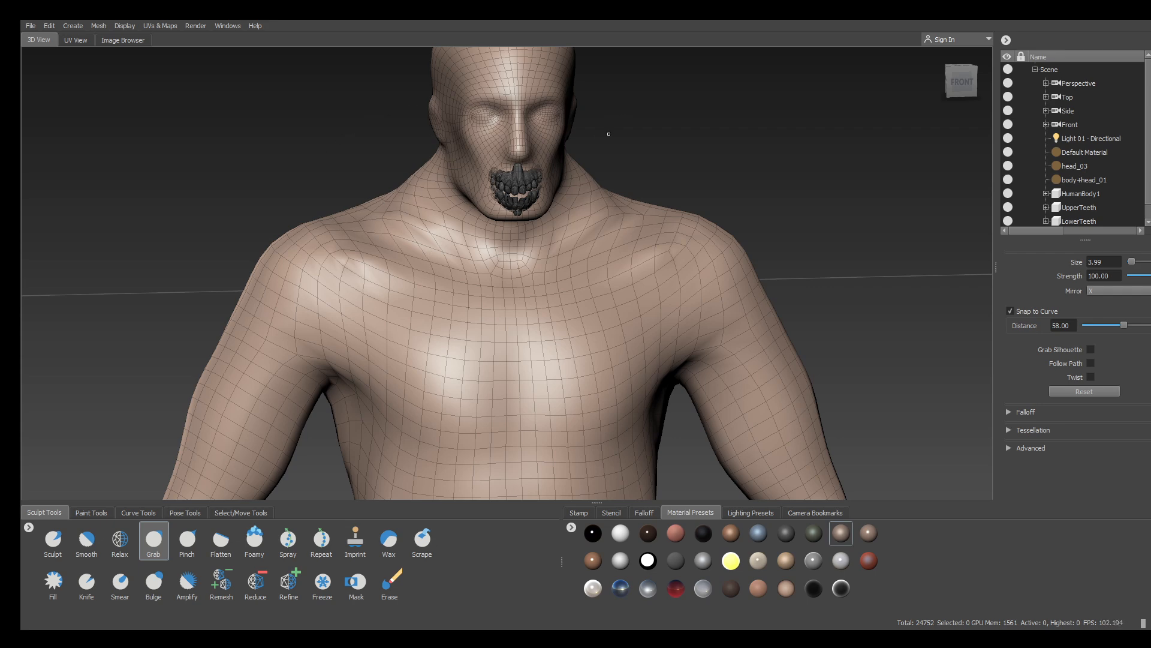
pyautogui.keyDown('alt'); pyautogui.moveTo(608, 133); pyautogui.dragTo(689, 170); pyautogui.keyUp('alt')
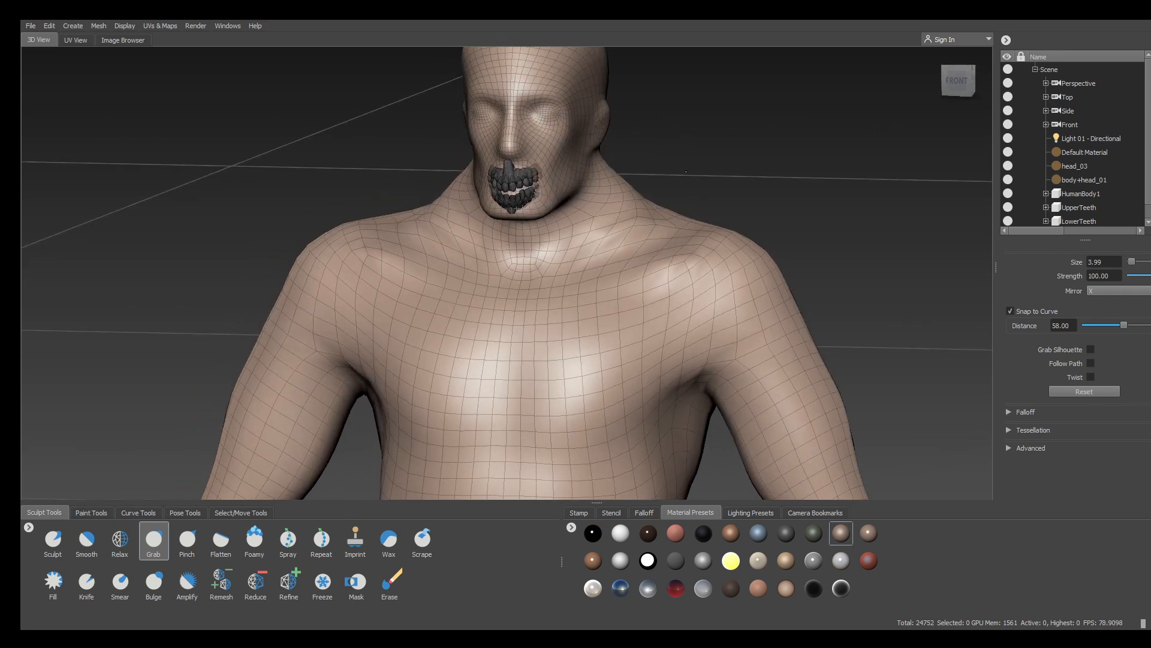
pyautogui.keyDown('alt'); pyautogui.moveTo(686, 172); pyautogui.dragTo(336, 195, button='right'); pyautogui.keyUp('alt')
pyautogui.keyDown('alt'); pyautogui.moveTo(336, 195); pyautogui.dragTo(264, 207); pyautogui.keyUp('alt')
pyautogui.keyDown('alt'); pyautogui.moveTo(264, 207); pyautogui.dragTo(323, 213, button='right'); pyautogui.keyUp('alt')
pyautogui.keyDown('alt'); pyautogui.moveTo(324, 213); pyautogui.dragTo(384, 177, button='middle'); pyautogui.keyUp('alt')
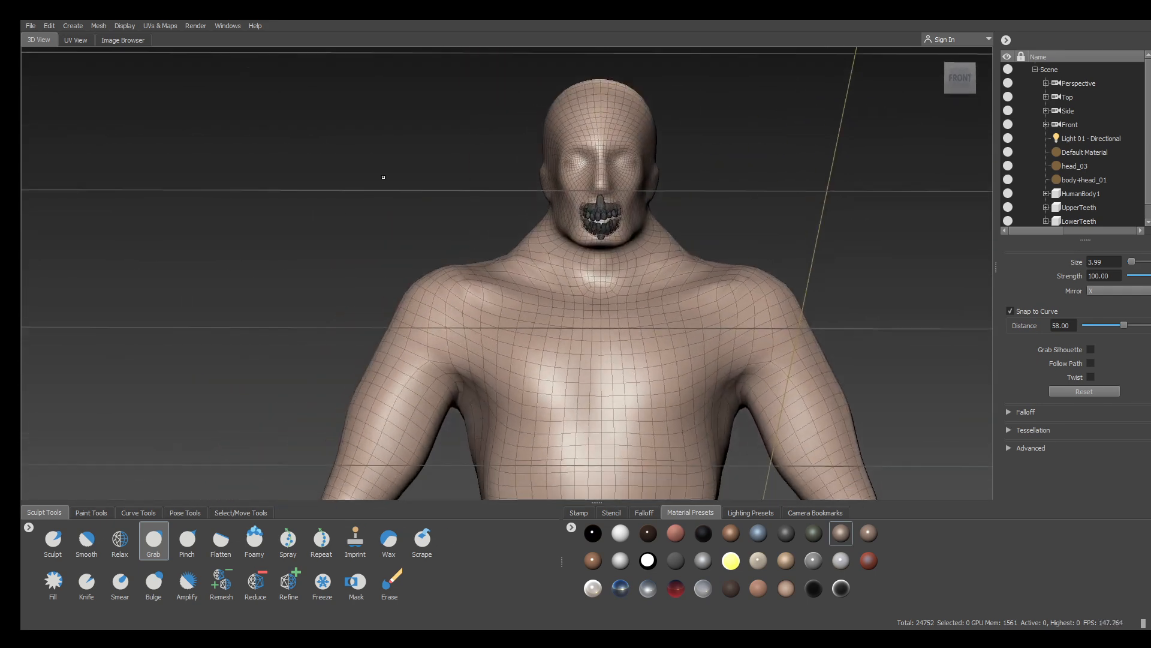
pyautogui.keyDown('alt'); pyautogui.moveTo(383, 176); pyautogui.dragTo(495, 228, button='right'); pyautogui.keyUp('alt')
# Pull the neck and trapezius outward on both sides and smooth the result
pyautogui.moveTo(532, 241)
pyautogui.mouseDown()
pyautogui.moveTo(479, 258)
pyautogui.moveTo(395, 237)
pyautogui.moveTo(419, 225)
pyautogui.mouseUp()
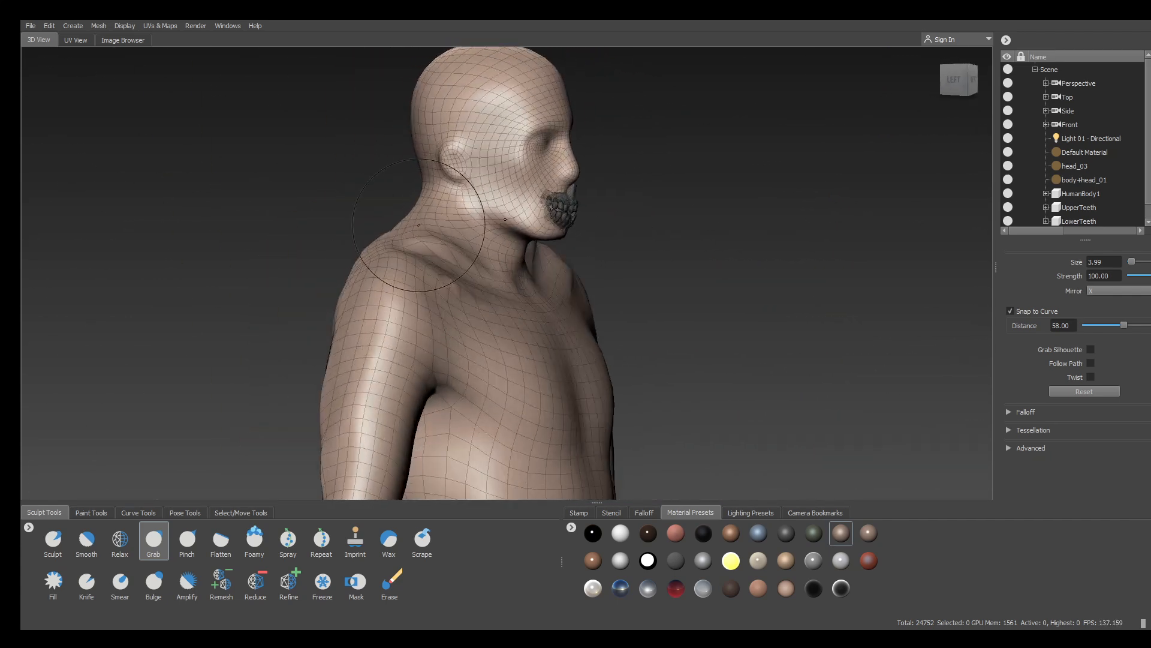
pyautogui.press('shift')
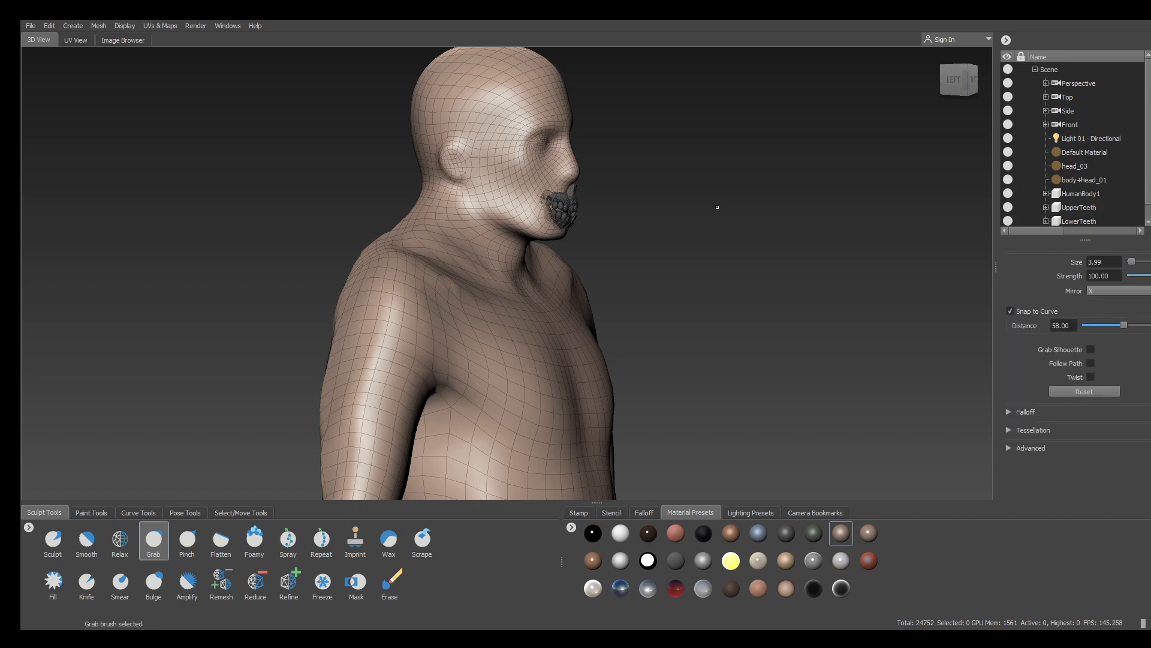
pyautogui.keyDown('alt'); pyautogui.moveTo(717, 207); pyautogui.dragTo(615, 237); pyautogui.keyUp('alt')
pyautogui.scroll(-4, 720, 241)
pyautogui.keyDown('alt'); pyautogui.moveTo(747, 232); pyautogui.dragTo(772, 278); pyautogui.keyUp('alt')
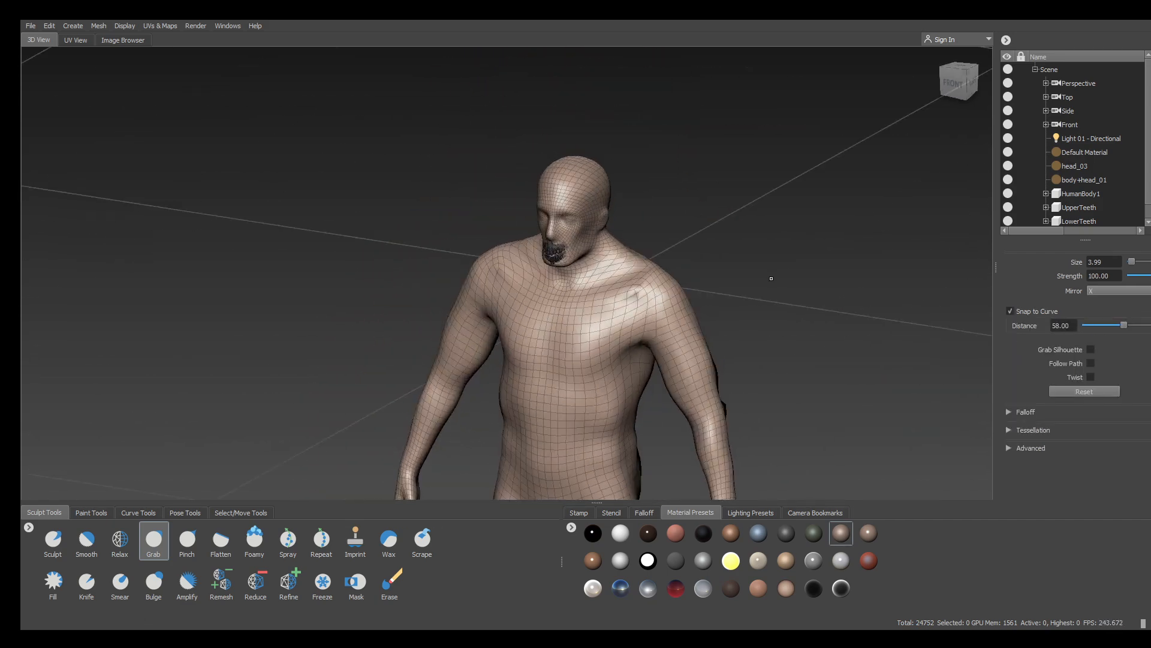
pyautogui.keyDown('alt'); pyautogui.moveTo(771, 278); pyautogui.dragTo(671, 168, button='middle'); pyautogui.keyUp('alt')
pyautogui.scroll(-3, 670, 174)
pyautogui.keyDown('alt'); pyautogui.moveTo(671, 174); pyautogui.dragTo(516, 270); pyautogui.keyUp('alt')
pyautogui.scroll(6, 509, 239)
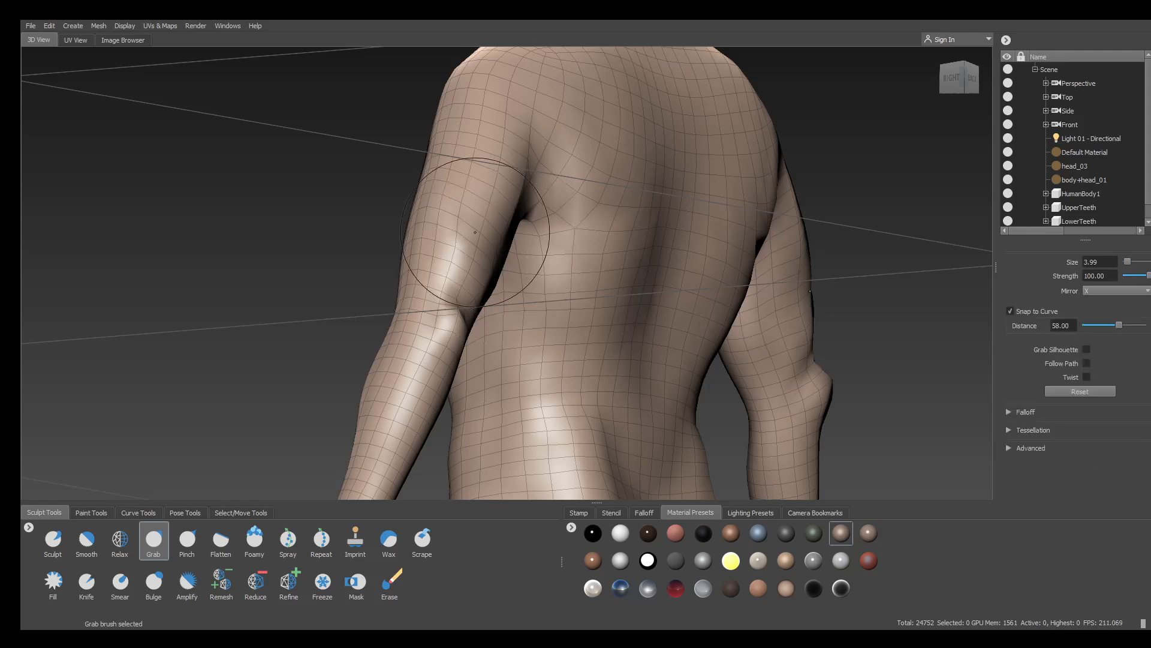
# Smooth the right side and upper back of the body
pyautogui.press('shift')
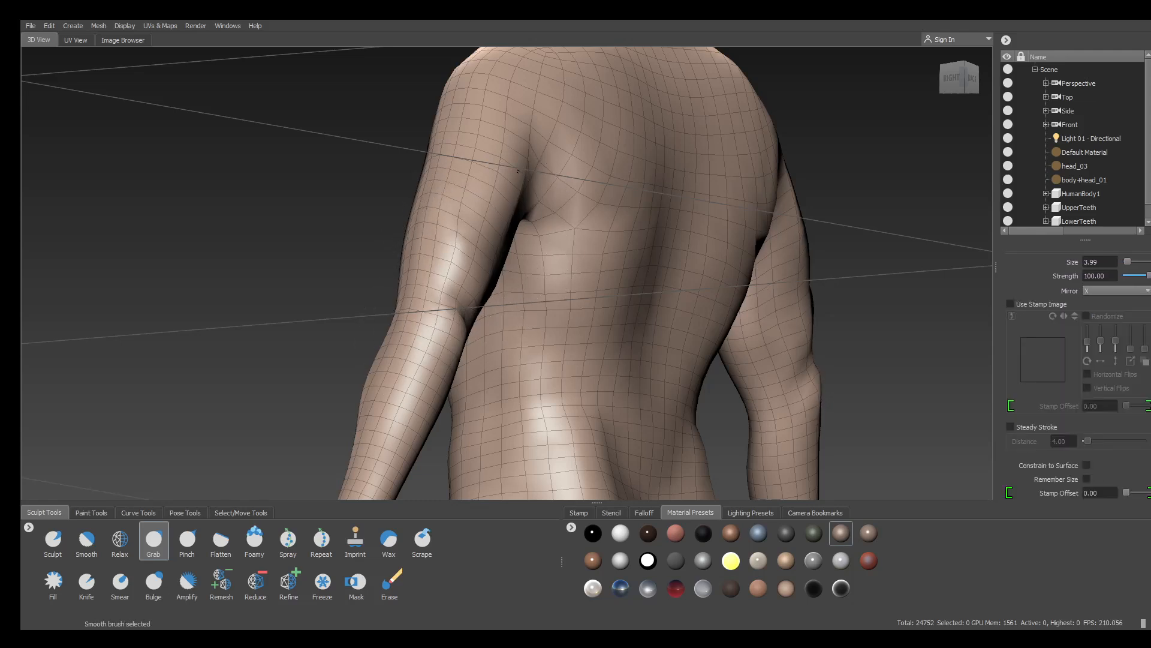
pyautogui.keyDown('alt'); pyautogui.moveTo(518, 171); pyautogui.dragTo(633, 270); pyautogui.keyUp('alt')
pyautogui.scroll(-5, 633, 287)
pyautogui.keyDown('alt'); pyautogui.moveTo(634, 318); pyautogui.dragTo(585, 207, button='middle'); pyautogui.keyUp('alt')
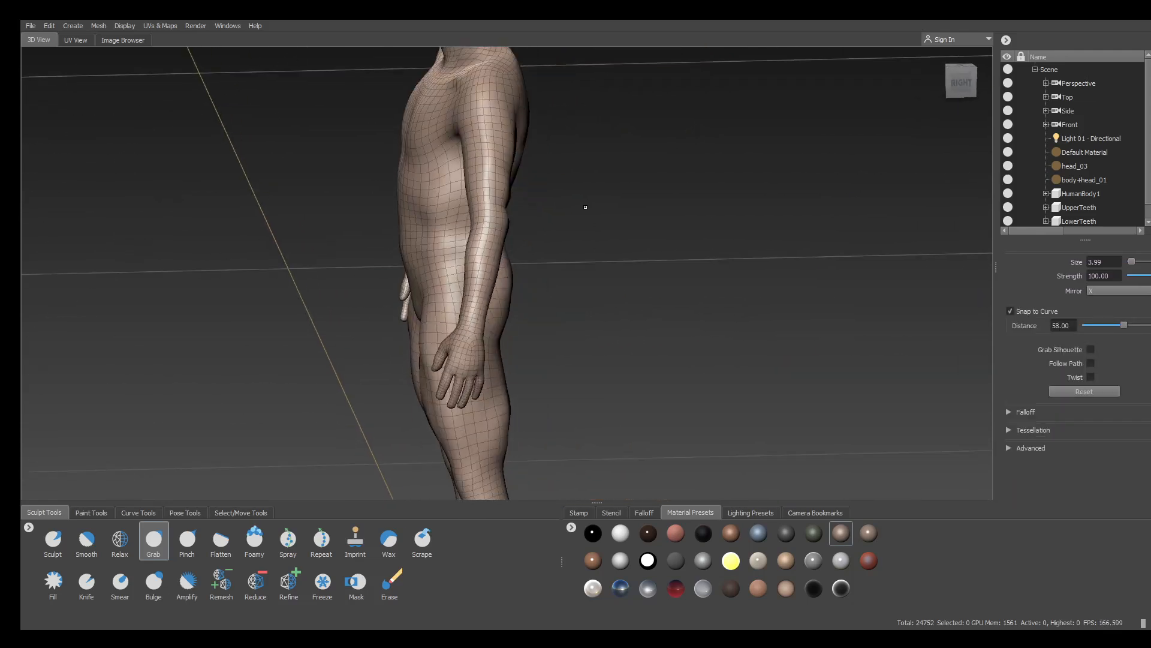
pyautogui.scroll(5, 585, 207)
pyautogui.keyDown('alt'); pyautogui.moveTo(585, 207); pyautogui.dragTo(348, 162); pyautogui.keyUp('alt')
pyautogui.press('shift')
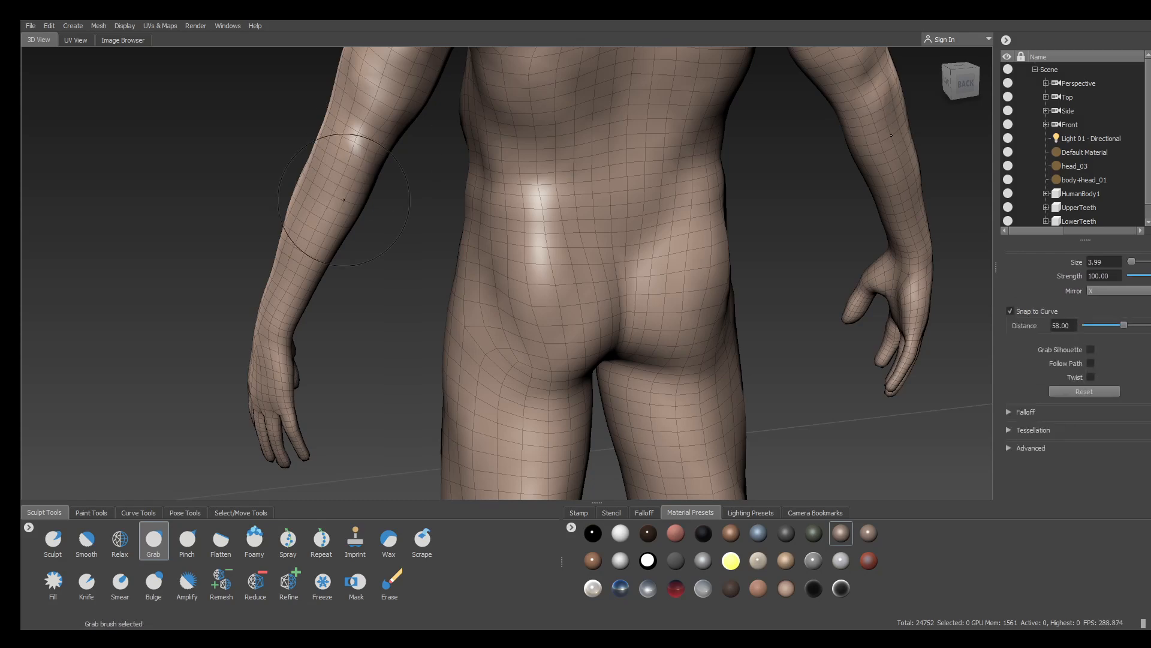
pyautogui.press('shift')
pyautogui.keyDown('alt'); pyautogui.moveTo(156, 168); pyautogui.dragTo(122, 321, button='middle'); pyautogui.keyUp('alt')
pyautogui.press('shift')
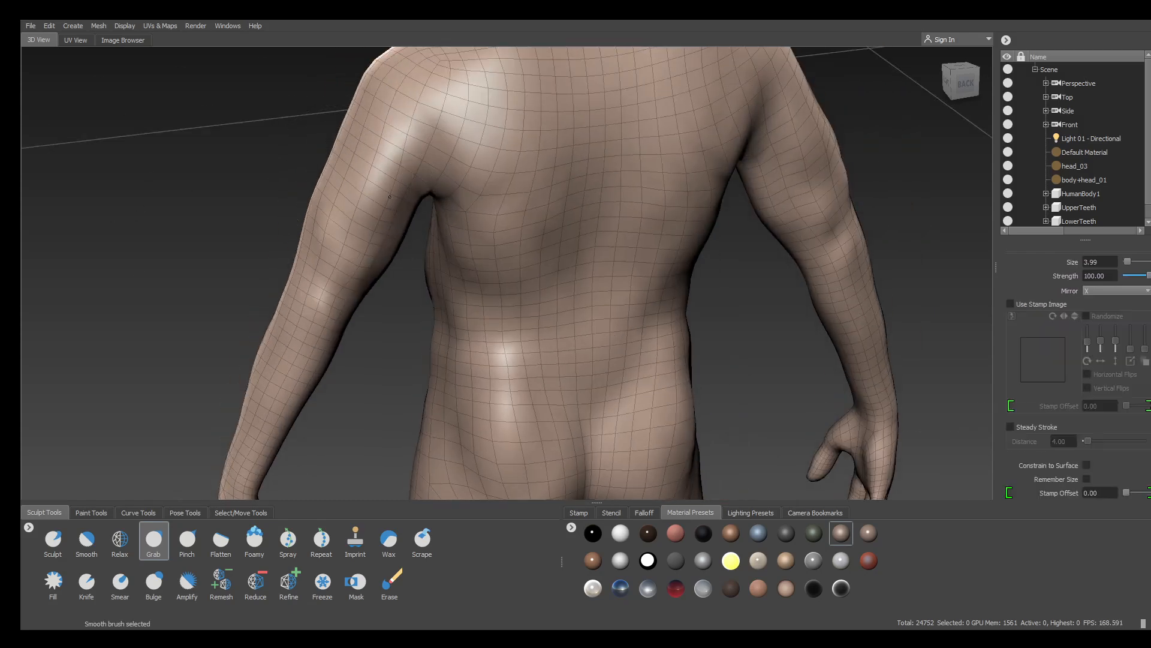
pyautogui.keyDown('alt'); pyautogui.moveTo(390, 197); pyautogui.dragTo(558, 157); pyautogui.keyUp('alt')
pyautogui.scroll(-5, 558, 155)
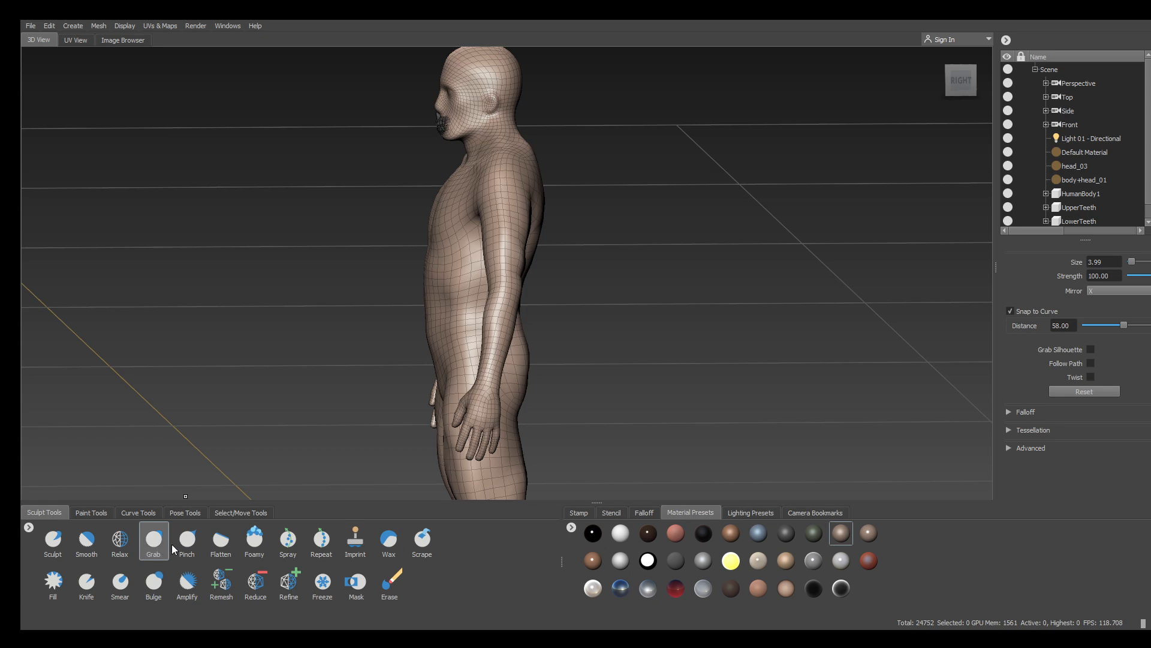
pyautogui.keyDown('alt'); pyautogui.moveTo(684, 197); pyautogui.dragTo(676, 218); pyautogui.keyUp('alt')
pyautogui.keyDown('alt'); pyautogui.moveTo(676, 218); pyautogui.dragTo(712, 305, button='right'); pyautogui.keyUp('alt')
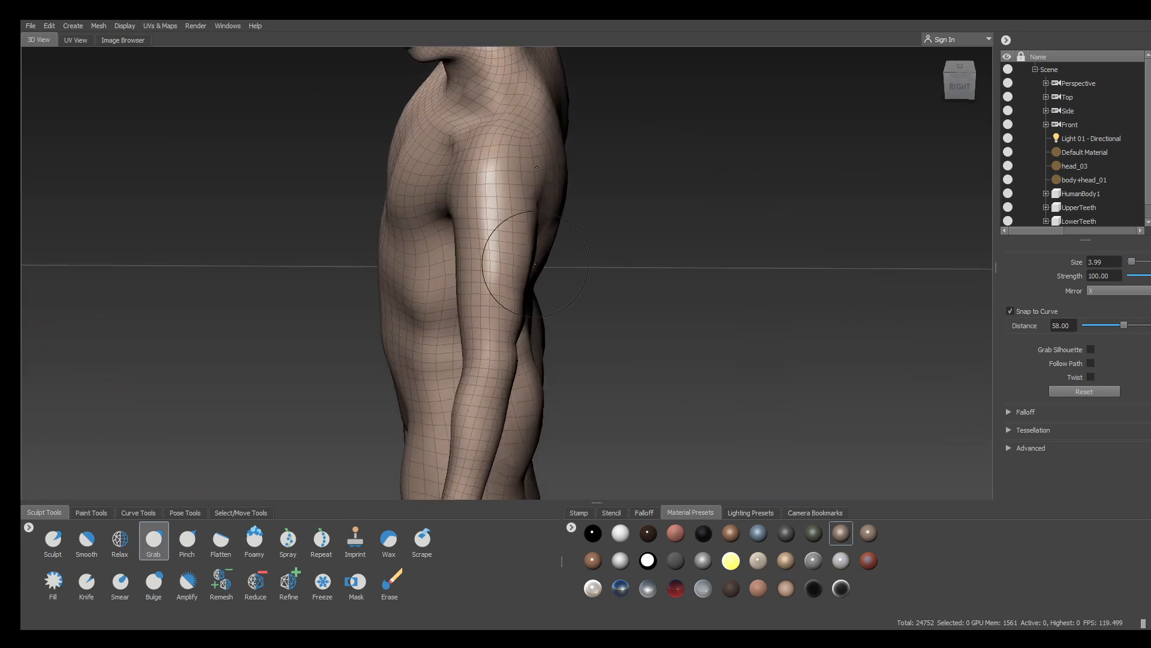
# Orbit around the whole body from side, front and rear angles to inspect the reshaping
pyautogui.moveTo(534, 264)
pyautogui.keyDown('alt'); pyautogui.mouseDown()
pyautogui.moveTo(491, 252)
pyautogui.moveTo(728, 277)
pyautogui.moveTo(695, 267)
pyautogui.moveTo(751, 259)
pyautogui.mouseUp(); pyautogui.keyUp('alt')
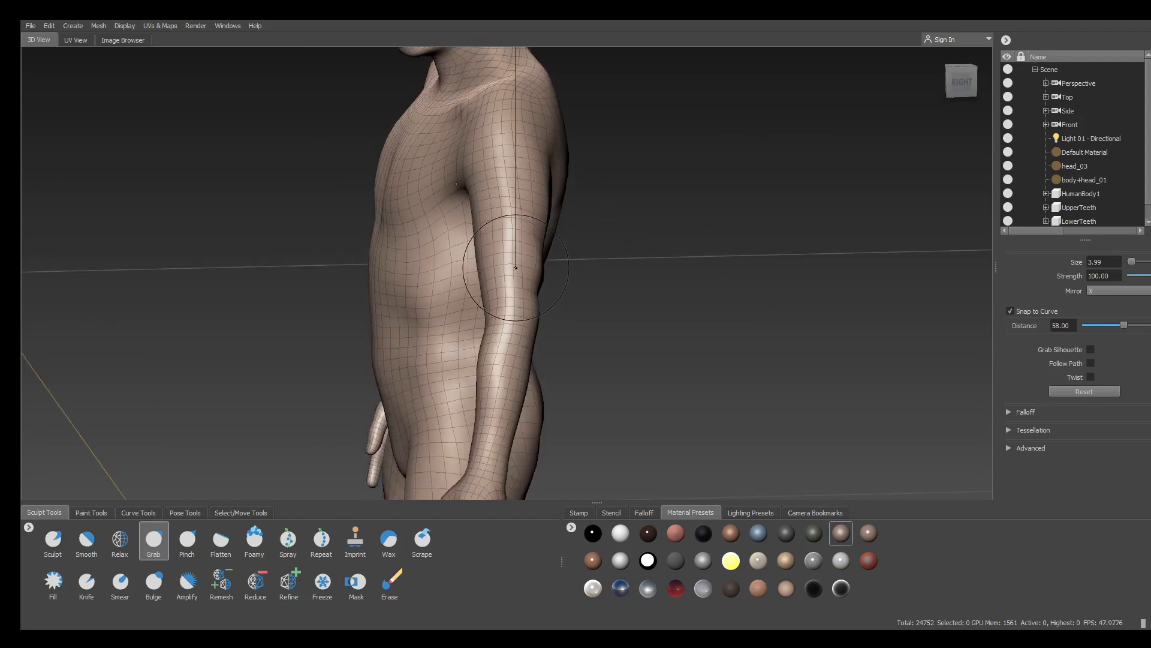
pyautogui.keyDown('alt'); pyautogui.moveTo(681, 223); pyautogui.dragTo(674, 207); pyautogui.keyUp('alt')
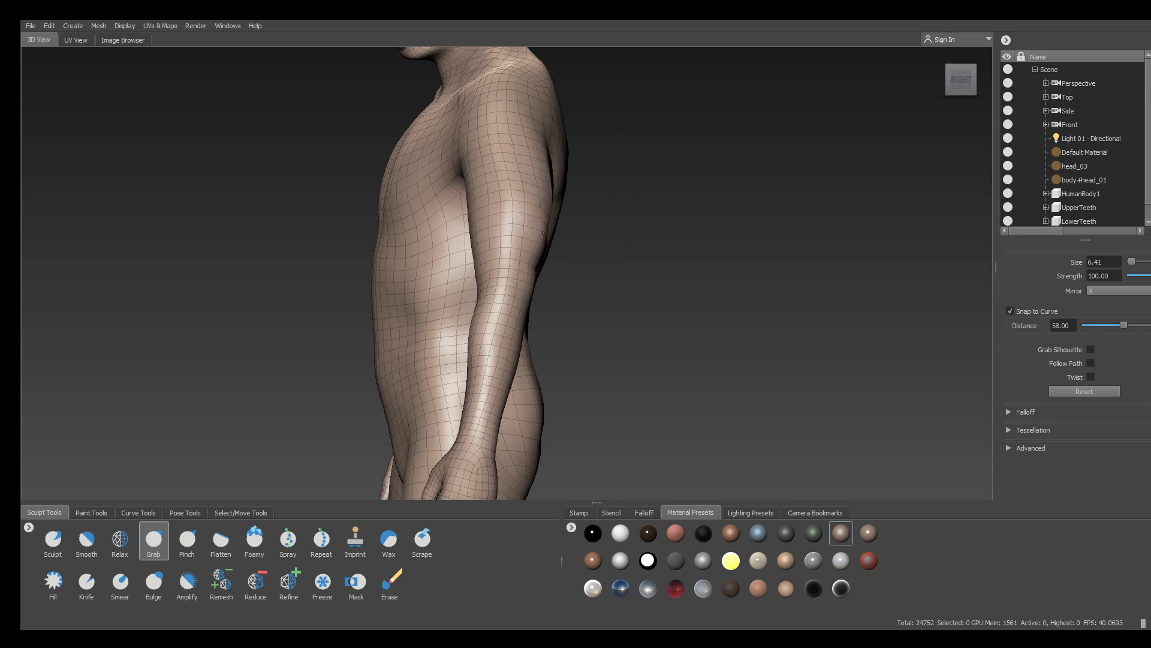
pyautogui.moveTo(535, 253)
pyautogui.keyDown('alt'); pyautogui.mouseDown()
pyautogui.moveTo(539, 194)
pyautogui.moveTo(539, 223)
pyautogui.mouseUp(); pyautogui.keyUp('alt')
pyautogui.keyDown('alt'); pyautogui.moveTo(539, 223); pyautogui.dragTo(532, 319, button='right'); pyautogui.keyUp('alt')
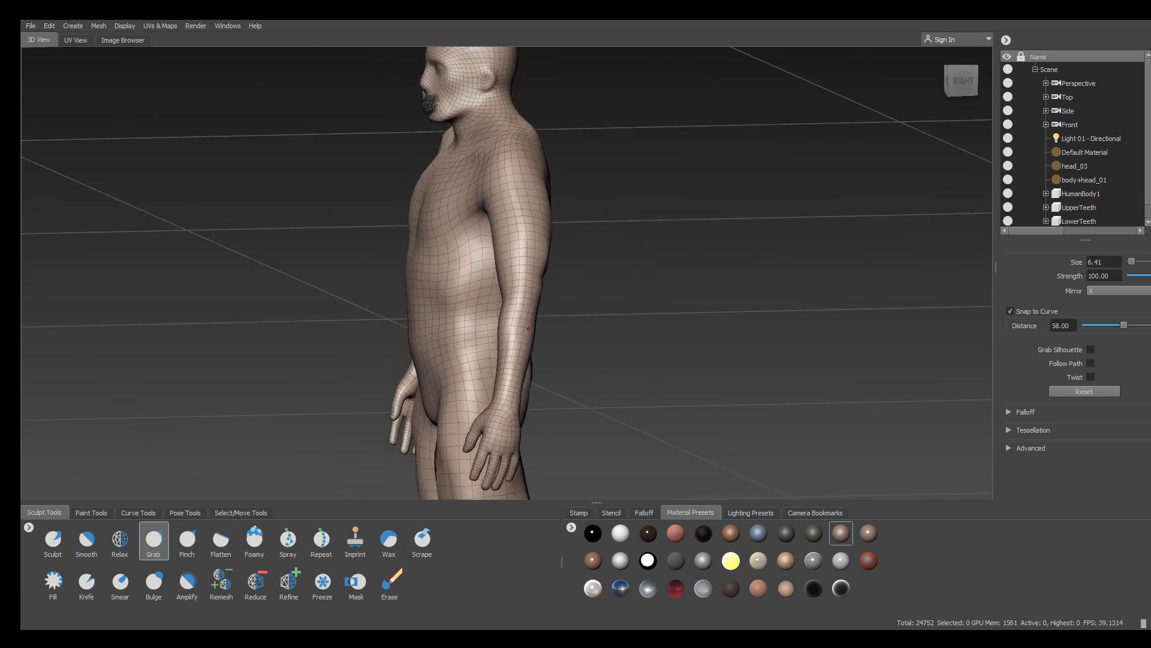
pyautogui.keyDown('alt'); pyautogui.moveTo(490, 344); pyautogui.dragTo(476, 347); pyautogui.keyUp('alt')
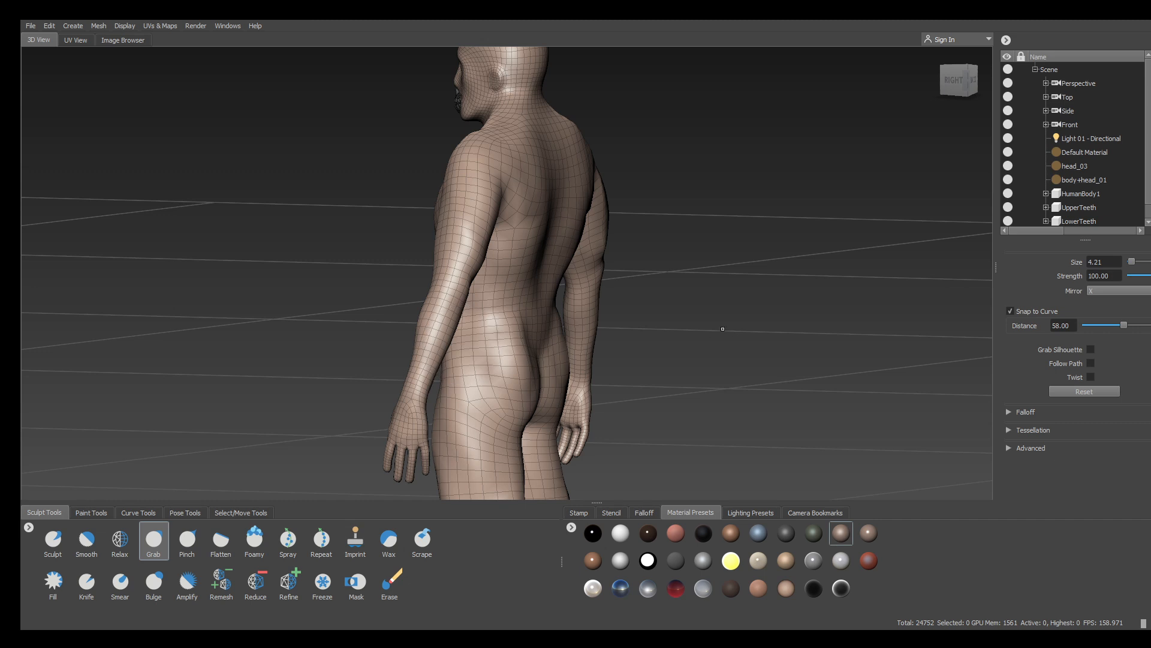
pyautogui.keyDown('alt'); pyautogui.moveTo(723, 328); pyautogui.dragTo(747, 318); pyautogui.keyUp('alt')
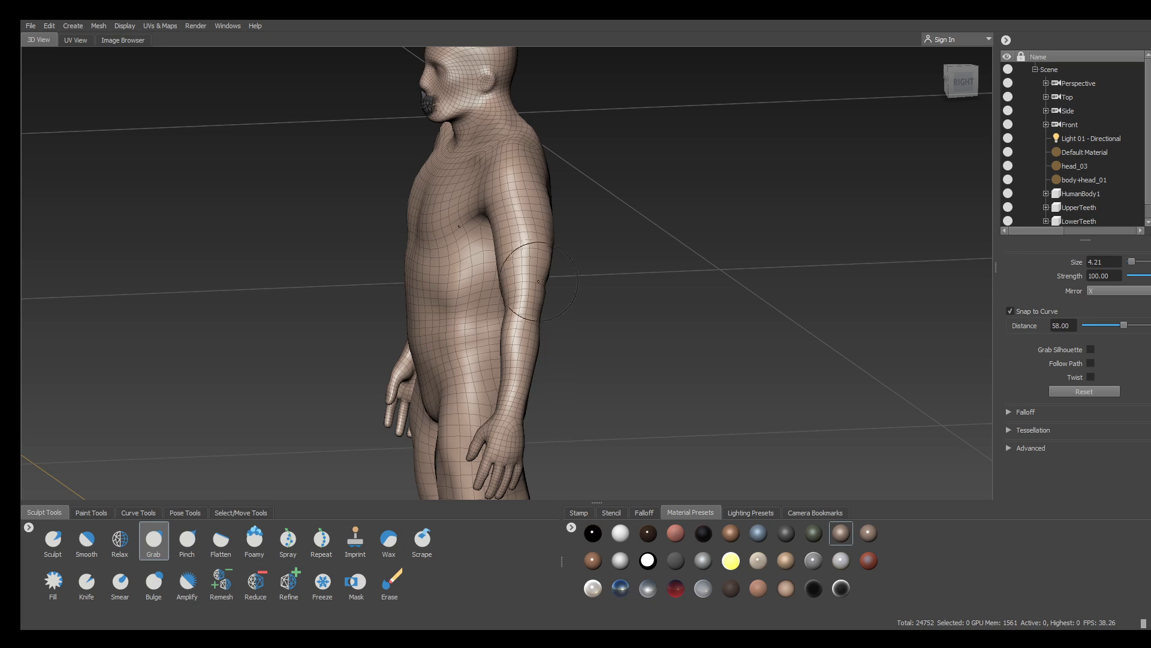
pyautogui.keyDown('alt'); pyautogui.moveTo(629, 263); pyautogui.dragTo(459, 277); pyautogui.keyUp('alt')
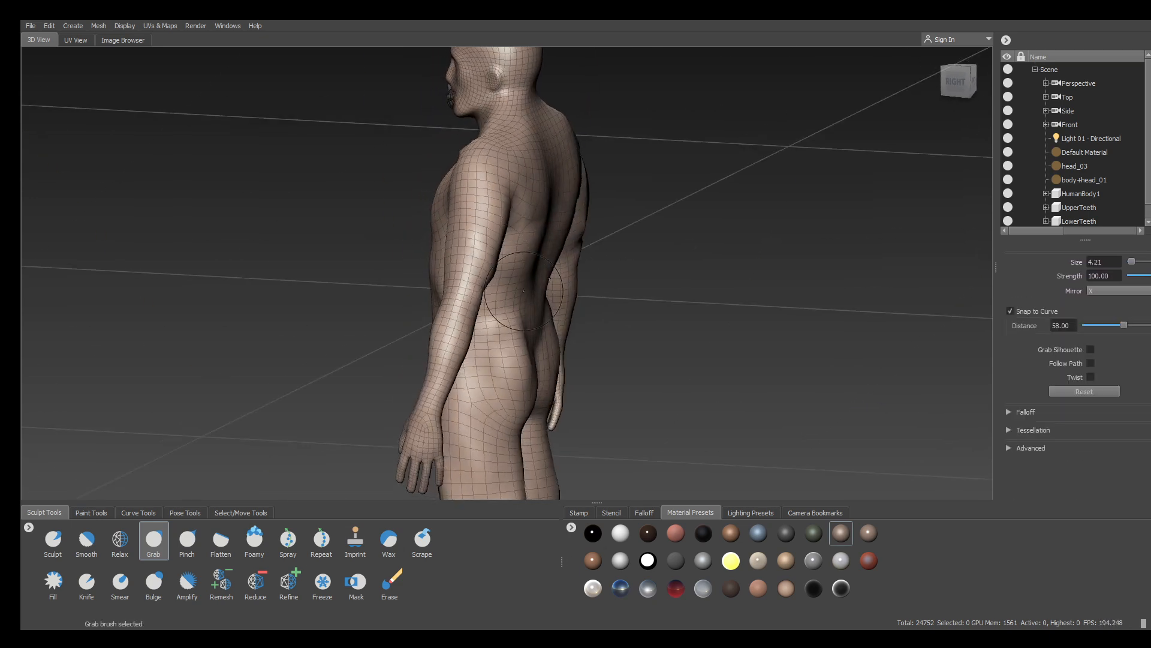
pyautogui.keyDown('alt'); pyautogui.moveTo(524, 291); pyautogui.dragTo(336, 214); pyautogui.keyUp('alt')
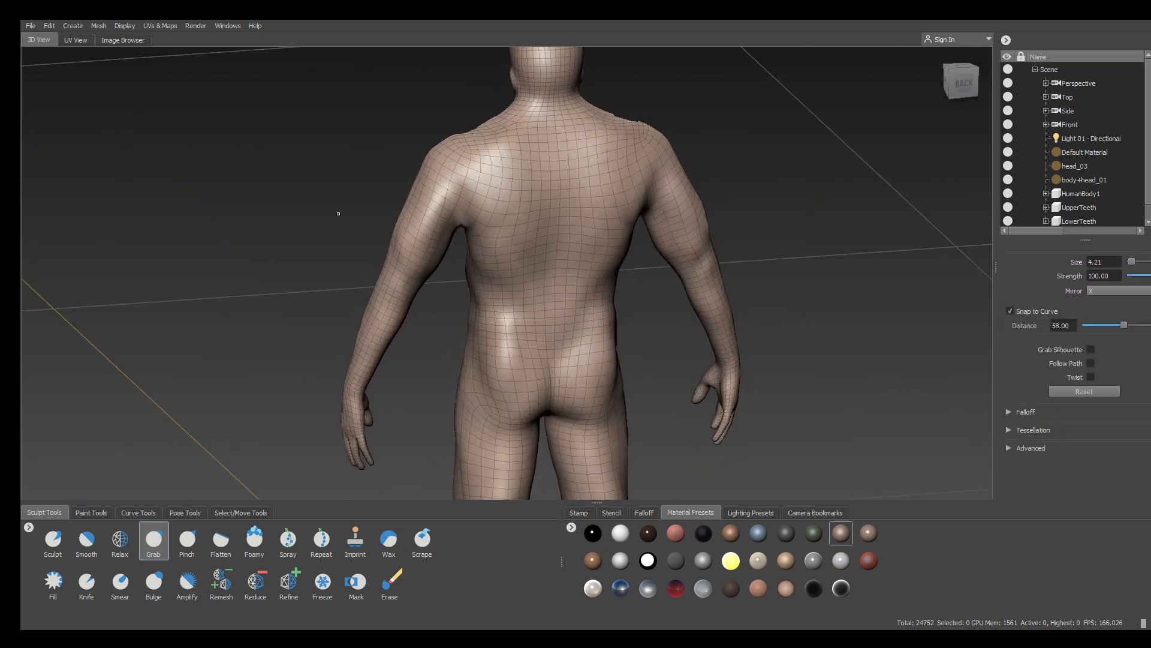
pyautogui.keyDown('alt'); pyautogui.moveTo(336, 213); pyautogui.dragTo(390, 172, button='right'); pyautogui.keyUp('alt')
pyautogui.moveTo(404, 215)
pyautogui.keyDown('alt'); pyautogui.mouseDown()
pyautogui.moveTo(416, 212)
pyautogui.moveTo(398, 213)
pyautogui.mouseUp(); pyautogui.keyUp('alt')
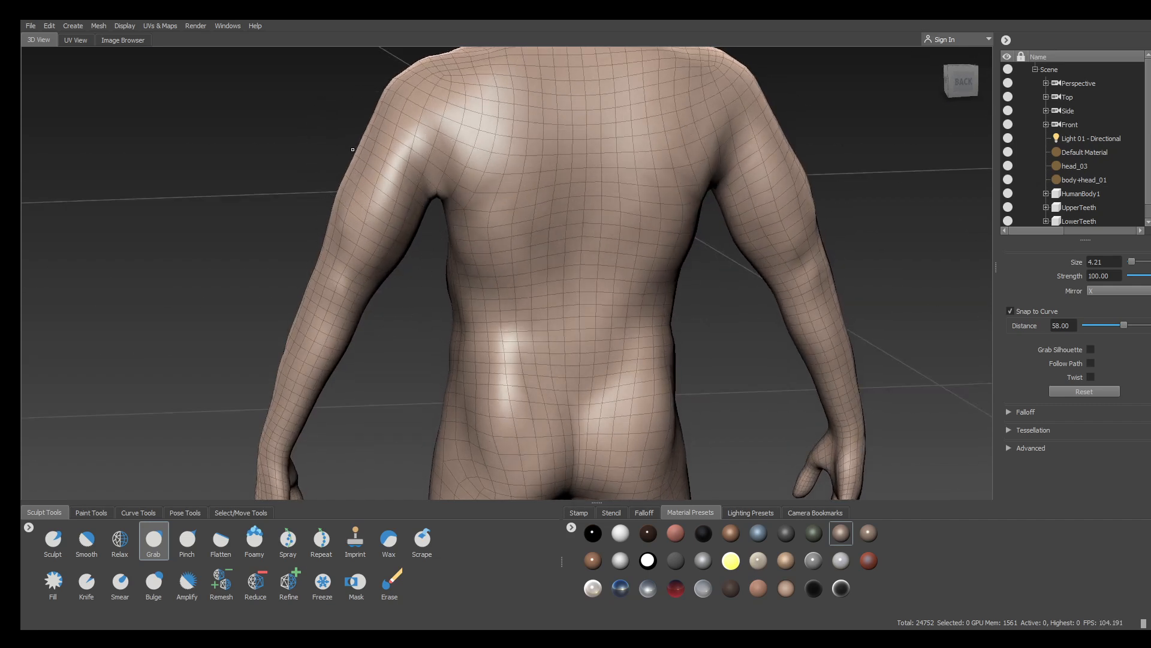
# Pull the upper arms and shoulders outward symmetrically
pyautogui.moveTo(368, 164)
pyautogui.mouseDown()
pyautogui.moveTo(352, 157)
pyautogui.moveTo(369, 115)
pyautogui.mouseUp()
pyautogui.keyDown('alt'); pyautogui.moveTo(443, 180); pyautogui.dragTo(372, 198, button='right'); pyautogui.keyUp('alt')
pyautogui.keyDown('alt'); pyautogui.moveTo(414, 204); pyautogui.dragTo(805, 254); pyautogui.keyUp('alt')
pyautogui.keyDown('alt'); pyautogui.moveTo(805, 254); pyautogui.dragTo(752, 296, button='right'); pyautogui.keyUp('alt')
pyautogui.keyDown('alt'); pyautogui.moveTo(730, 261); pyautogui.dragTo(796, 75, button='middle'); pyautogui.keyUp('alt')
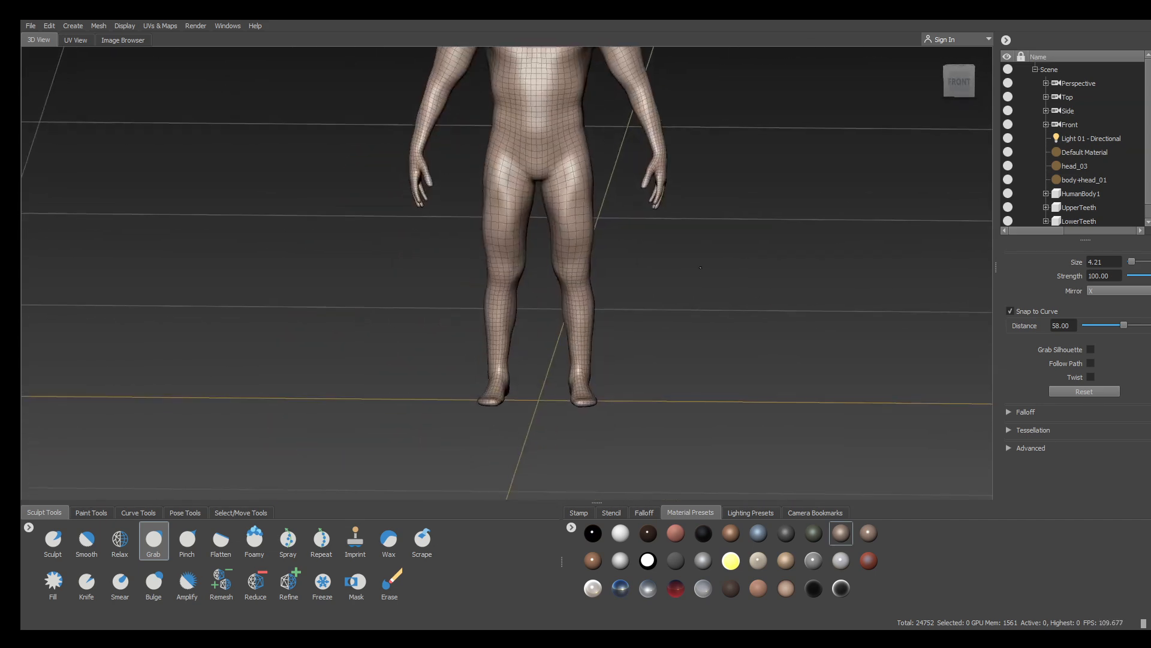
pyautogui.keyDown('alt'); pyautogui.moveTo(796, 75); pyautogui.dragTo(792, 99); pyautogui.keyUp('alt')
pyautogui.keyDown('alt'); pyautogui.moveTo(791, 99); pyautogui.dragTo(754, 240, button='middle'); pyautogui.keyUp('alt')
pyautogui.keyDown('alt'); pyautogui.moveTo(754, 240); pyautogui.dragTo(618, 288); pyautogui.keyUp('alt')
pyautogui.keyDown('alt'); pyautogui.moveTo(617, 288); pyautogui.dragTo(600, 372, button='middle'); pyautogui.keyUp('alt')
pyautogui.keyDown('alt'); pyautogui.moveTo(599, 372); pyautogui.dragTo(696, 274, button='right'); pyautogui.keyUp('alt')
pyautogui.keyDown('alt'); pyautogui.moveTo(447, 156); pyautogui.dragTo(598, 170, button='middle'); pyautogui.keyUp('alt')
pyautogui.keyDown('alt'); pyautogui.moveTo(597, 170); pyautogui.dragTo(444, 222); pyautogui.keyUp('alt')
pyautogui.keyDown('alt'); pyautogui.moveTo(479, 228); pyautogui.dragTo(614, 164, button='right'); pyautogui.keyUp('alt')
pyautogui.keyDown('alt'); pyautogui.moveTo(614, 164); pyautogui.dragTo(594, 234, button='middle'); pyautogui.keyUp('alt')
pyautogui.keyDown('alt'); pyautogui.moveTo(593, 234); pyautogui.dragTo(680, 193); pyautogui.keyUp('alt')
pyautogui.keyDown('alt'); pyautogui.moveTo(680, 193); pyautogui.dragTo(710, 168, button='right'); pyautogui.keyUp('alt')
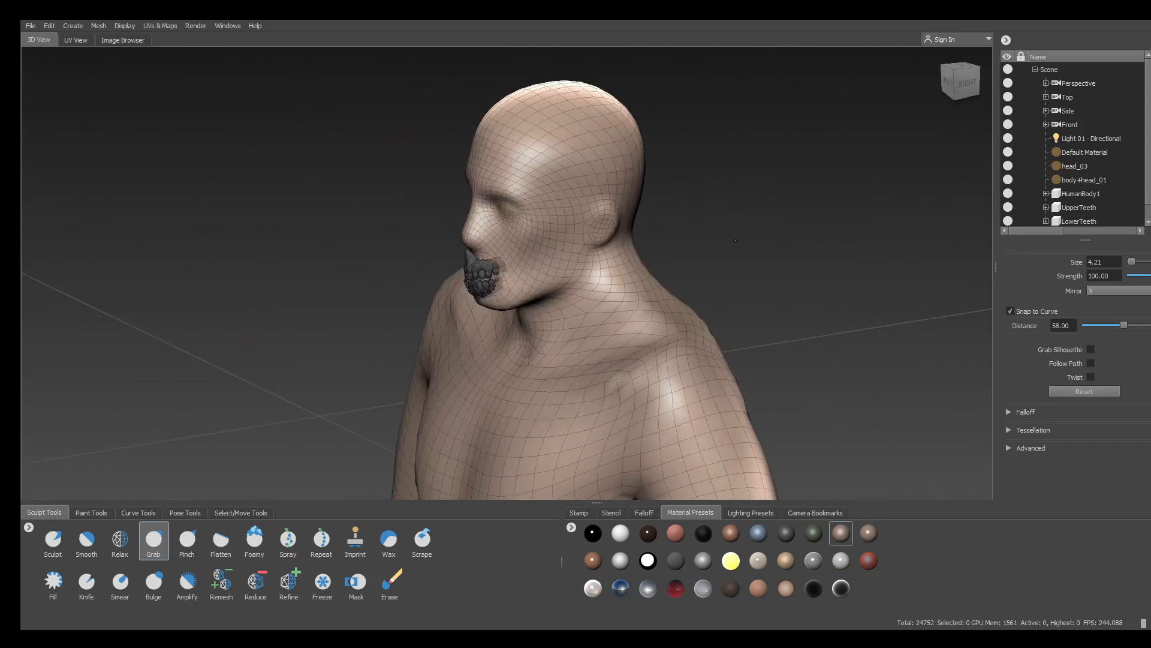
pyautogui.keyDown('alt'); pyautogui.moveTo(710, 168); pyautogui.dragTo(743, 159); pyautogui.keyUp('alt')
pyautogui.keyDown('alt'); pyautogui.moveTo(744, 159); pyautogui.dragTo(684, 155, button='middle'); pyautogui.keyUp('alt')
pyautogui.keyDown('alt'); pyautogui.moveTo(683, 154); pyautogui.dragTo(766, 108); pyautogui.keyUp('alt')
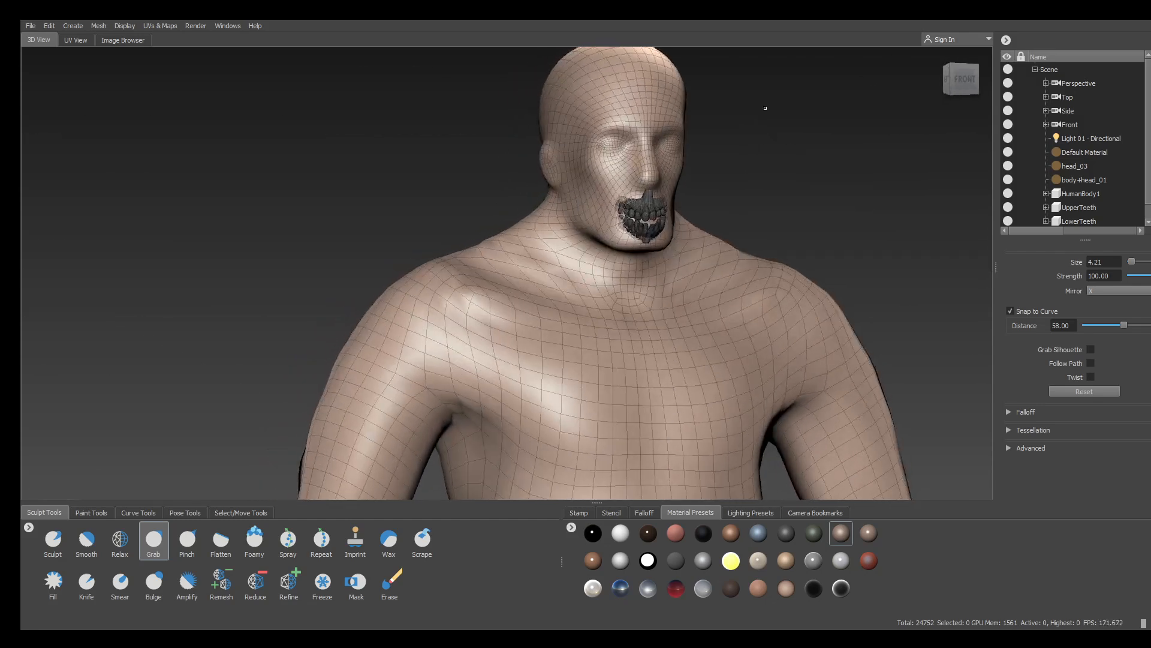
pyautogui.keyDown('alt'); pyautogui.moveTo(766, 108); pyautogui.dragTo(782, 65, button='right'); pyautogui.keyUp('alt')
pyautogui.keyDown('alt'); pyautogui.moveTo(782, 65); pyautogui.dragTo(750, 90, button='middle'); pyautogui.keyUp('alt')
pyautogui.keyDown('alt'); pyautogui.moveTo(750, 90); pyautogui.dragTo(794, 63, button='right'); pyautogui.keyUp('alt')
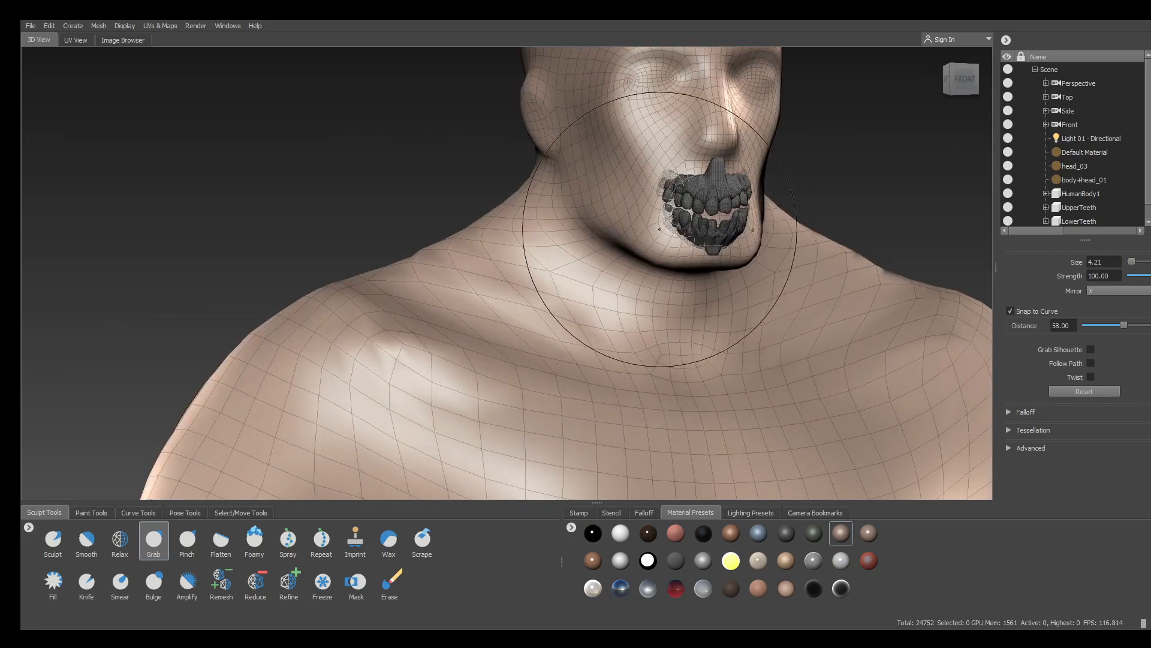
pyautogui.press('m')
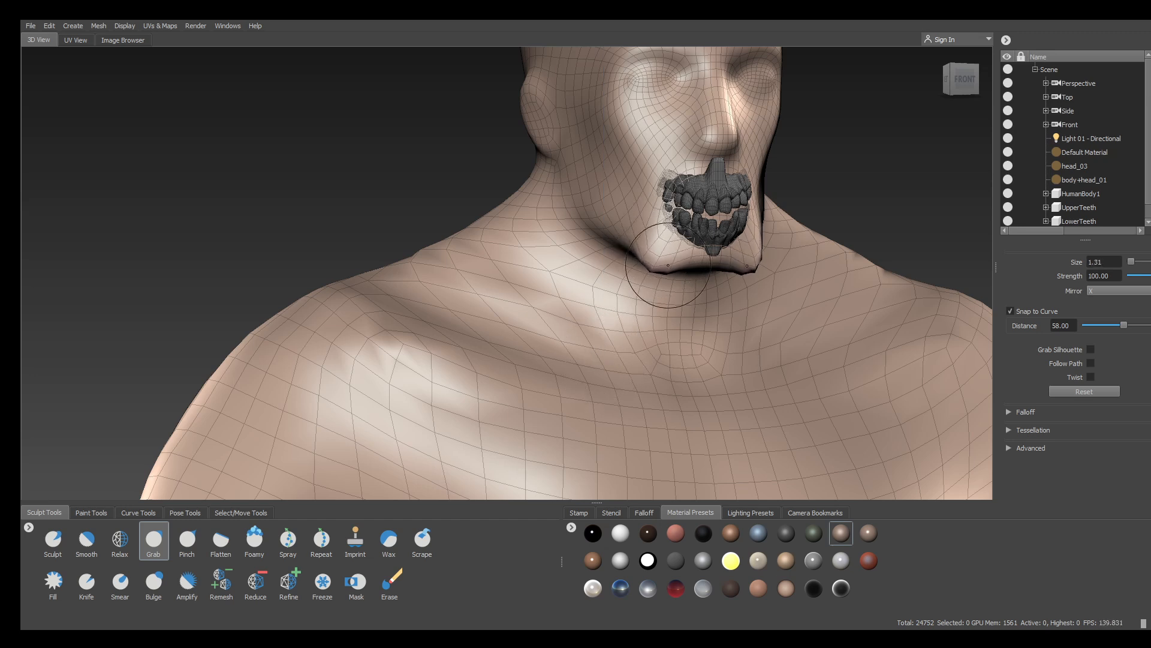
pyautogui.keyDown('alt'); pyautogui.moveTo(826, 262); pyautogui.dragTo(582, 196); pyautogui.keyUp('alt')
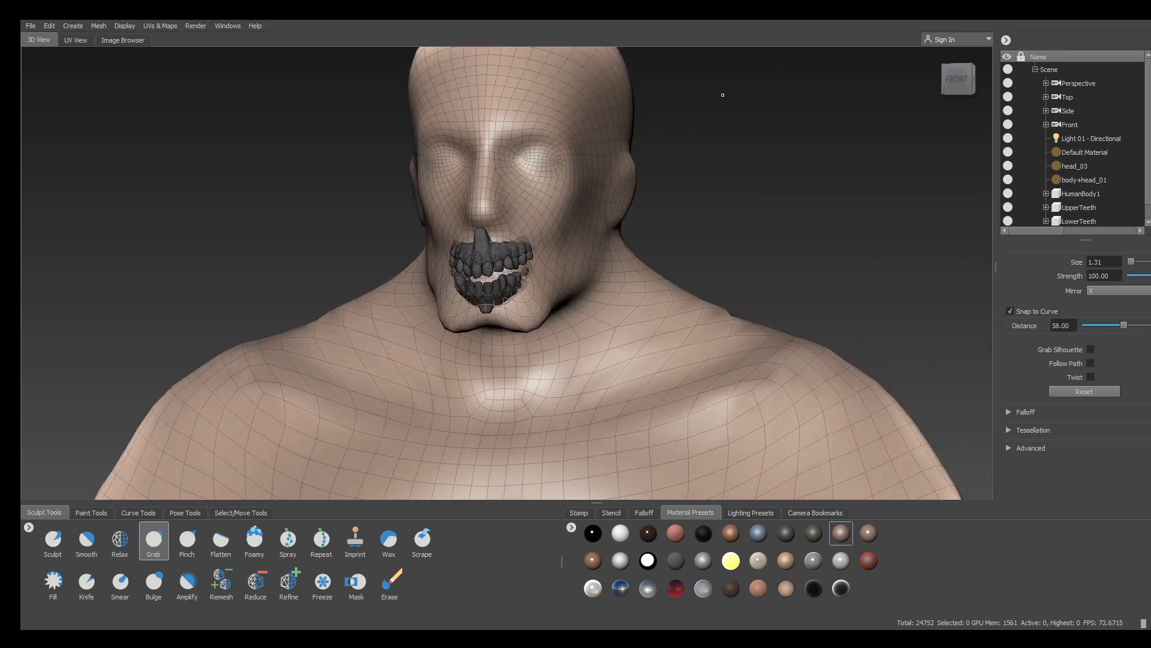
pyautogui.keyDown('alt'); pyautogui.moveTo(723, 95); pyautogui.dragTo(499, 154); pyautogui.keyUp('alt')
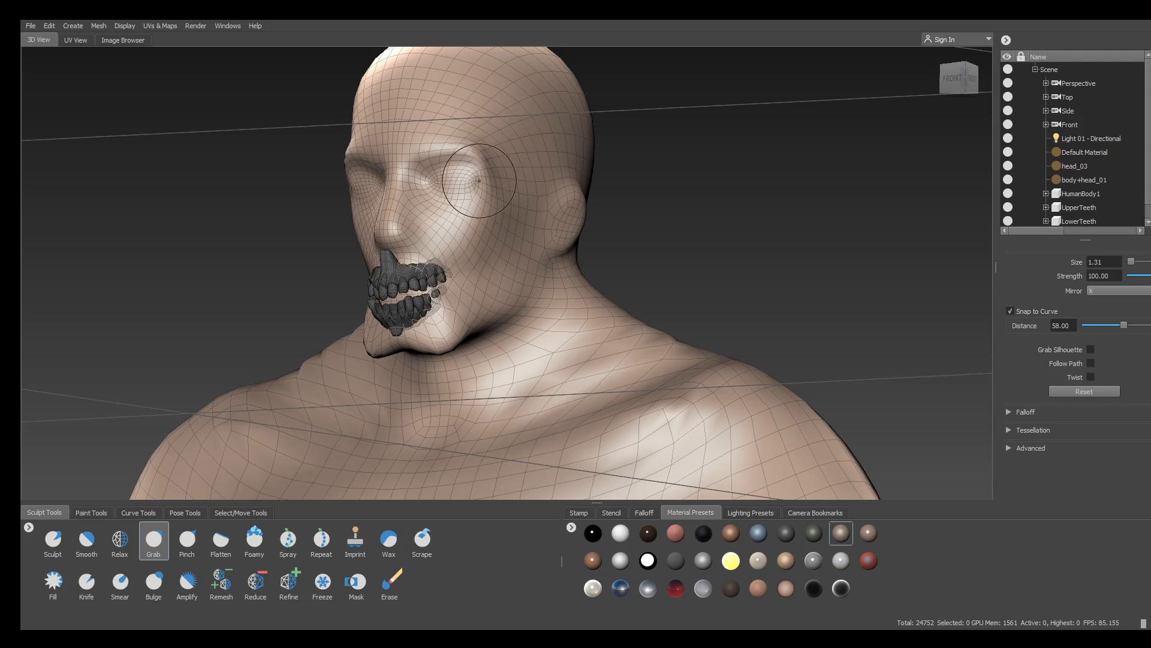
pyautogui.keyDown('alt'); pyautogui.moveTo(479, 180); pyautogui.dragTo(861, 197); pyautogui.keyUp('alt')
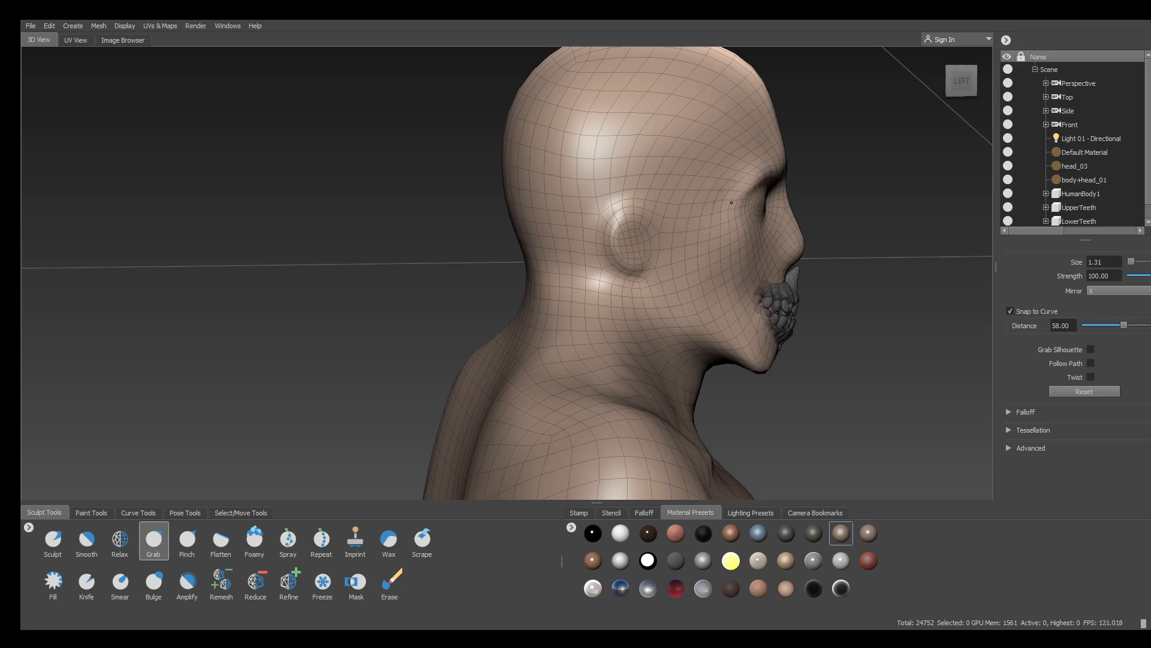
# Zoom out to the whole upper body, close in on the left shoulder, then view the back
pyautogui.keyDown('alt'); pyautogui.moveTo(813, 185); pyautogui.dragTo(607, 87, button='right'); pyautogui.keyUp('alt')
pyautogui.keyDown('alt'); pyautogui.moveTo(607, 88); pyautogui.dragTo(474, 144); pyautogui.keyUp('alt')
pyautogui.keyDown('alt'); pyautogui.moveTo(600, 240); pyautogui.dragTo(554, 219, button='right'); pyautogui.keyUp('alt')
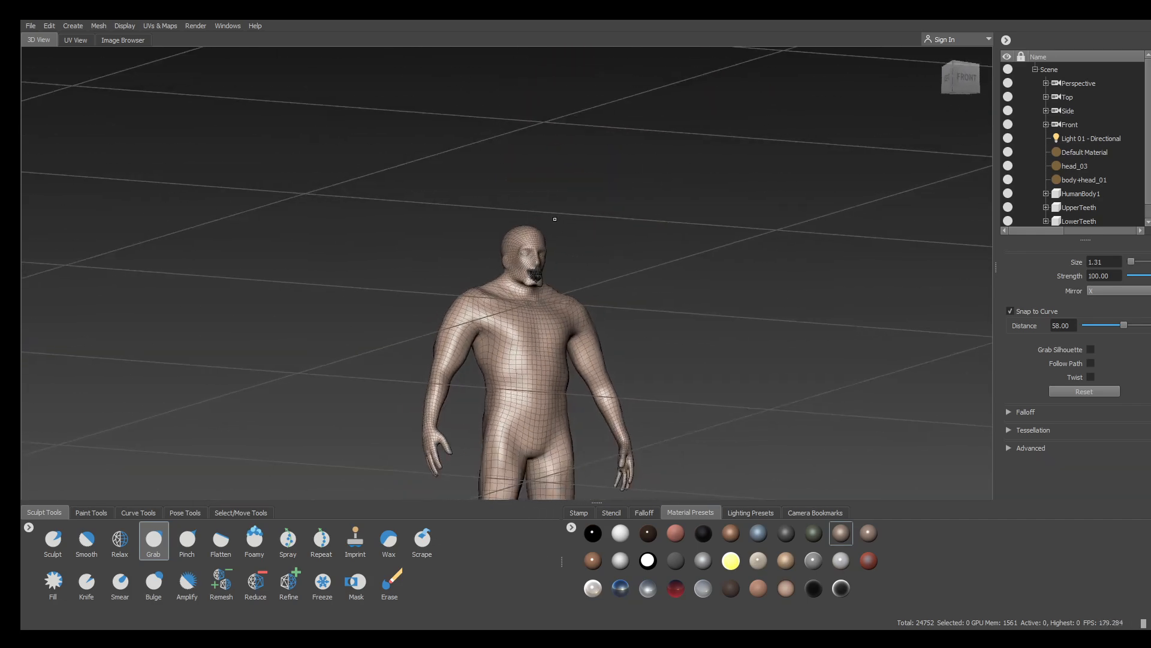
pyautogui.keyDown('alt'); pyautogui.moveTo(553, 218); pyautogui.dragTo(557, 133, button='middle'); pyautogui.keyUp('alt')
pyautogui.keyDown('alt'); pyautogui.moveTo(557, 132); pyautogui.dragTo(532, 170); pyautogui.keyUp('alt')
pyautogui.keyDown('alt'); pyautogui.moveTo(531, 170); pyautogui.dragTo(564, 198, button='right'); pyautogui.keyUp('alt')
pyautogui.keyDown('alt'); pyautogui.moveTo(563, 198); pyautogui.dragTo(540, 129); pyautogui.keyUp('alt')
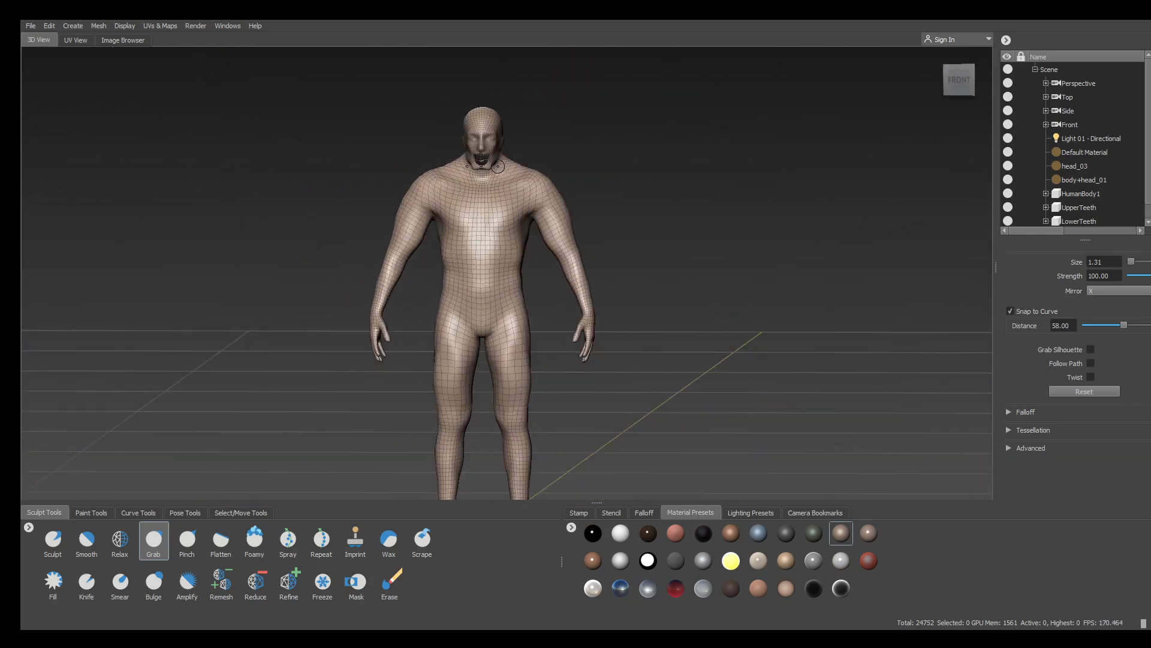
pyautogui.keyDown('alt'); pyautogui.moveTo(539, 129); pyautogui.dragTo(583, 173, button='right'); pyautogui.keyUp('alt')
pyautogui.keyDown('alt'); pyautogui.moveTo(583, 174); pyautogui.dragTo(585, 296, button='middle'); pyautogui.keyUp('alt')
pyautogui.keyDown('alt'); pyautogui.moveTo(586, 296); pyautogui.dragTo(725, 229, button='right'); pyautogui.keyUp('alt')
pyautogui.keyDown('alt'); pyautogui.moveTo(725, 229); pyautogui.dragTo(540, 240); pyautogui.keyUp('alt')
pyautogui.keyDown('alt'); pyautogui.moveTo(539, 239); pyautogui.dragTo(578, 226, button='right'); pyautogui.keyUp('alt')
pyautogui.keyDown('alt'); pyautogui.moveTo(578, 226); pyautogui.dragTo(600, 312, button='middle'); pyautogui.keyUp('alt')
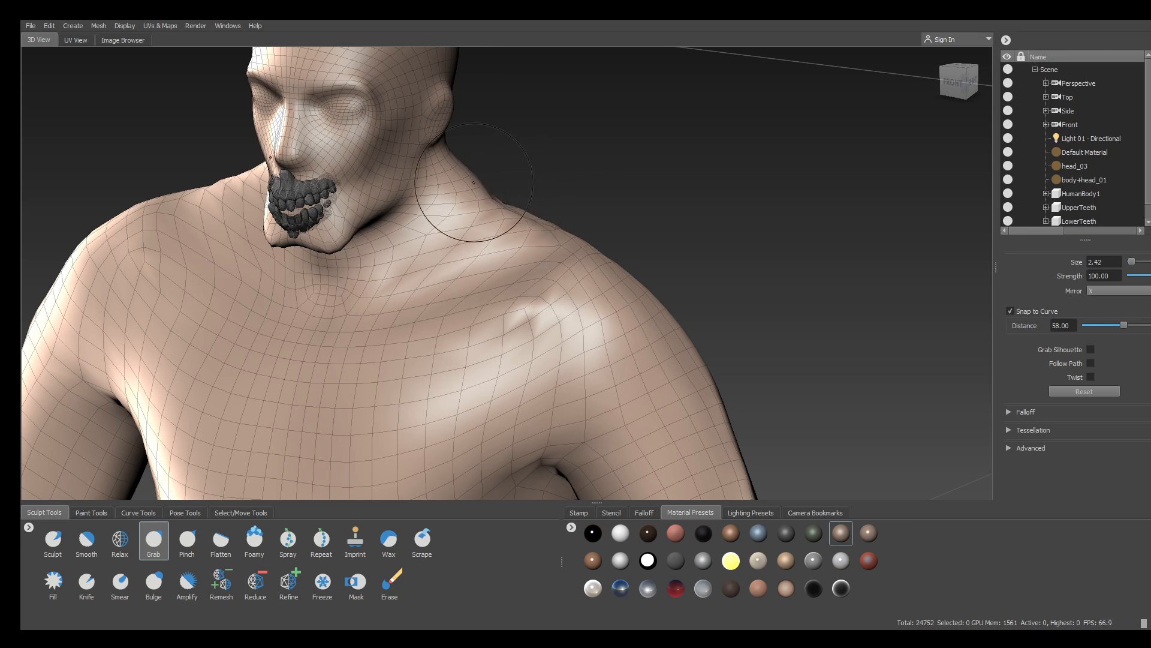
pyautogui.moveTo(474, 185)
pyautogui.keyDown('alt'); pyautogui.mouseDown()
pyautogui.moveTo(312, 158)
pyautogui.moveTo(340, 147)
pyautogui.moveTo(348, 162)
pyautogui.moveTo(758, 239)
pyautogui.moveTo(759, 154)
pyautogui.mouseUp(); pyautogui.keyUp('alt')
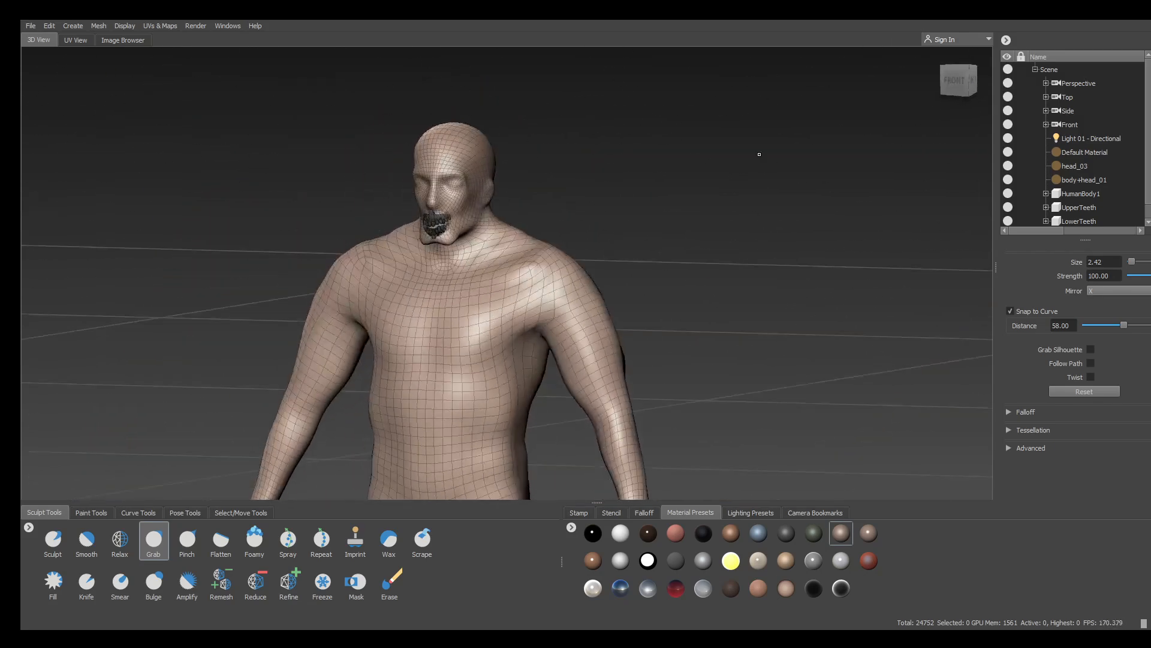
# Pick the Sculpt brush and turn the figure to face its back straight on
pyautogui.click(88, 553)
pyautogui.click(48, 543)
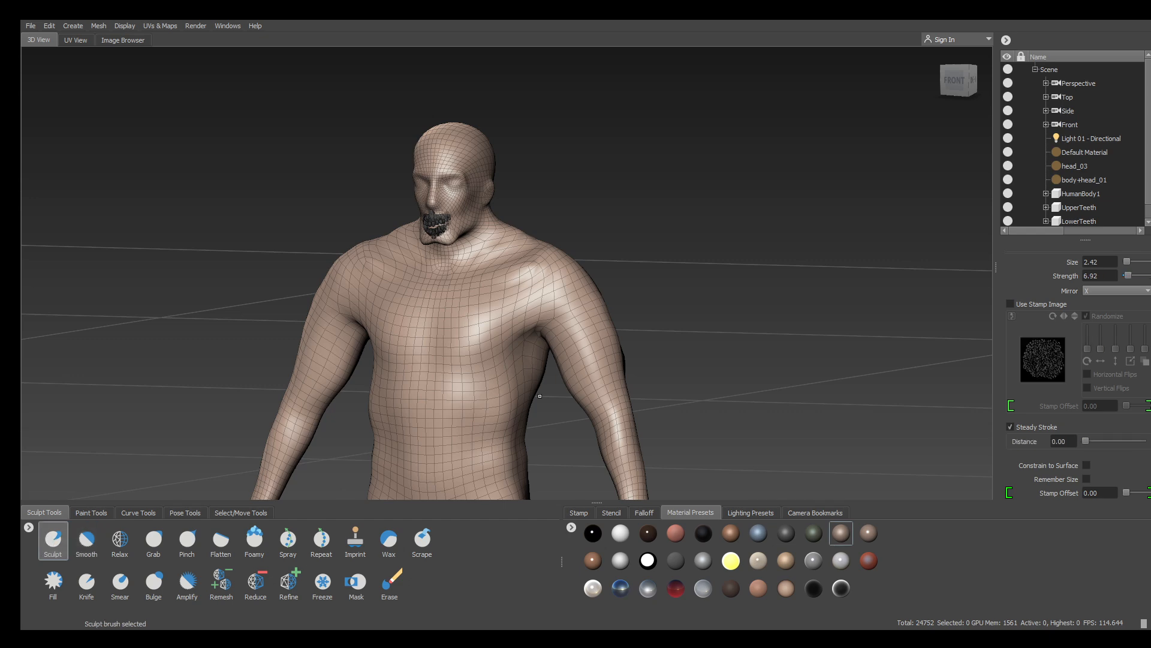
pyautogui.keyDown('alt'); pyautogui.moveTo(510, 246); pyautogui.dragTo(577, 283); pyautogui.keyUp('alt')
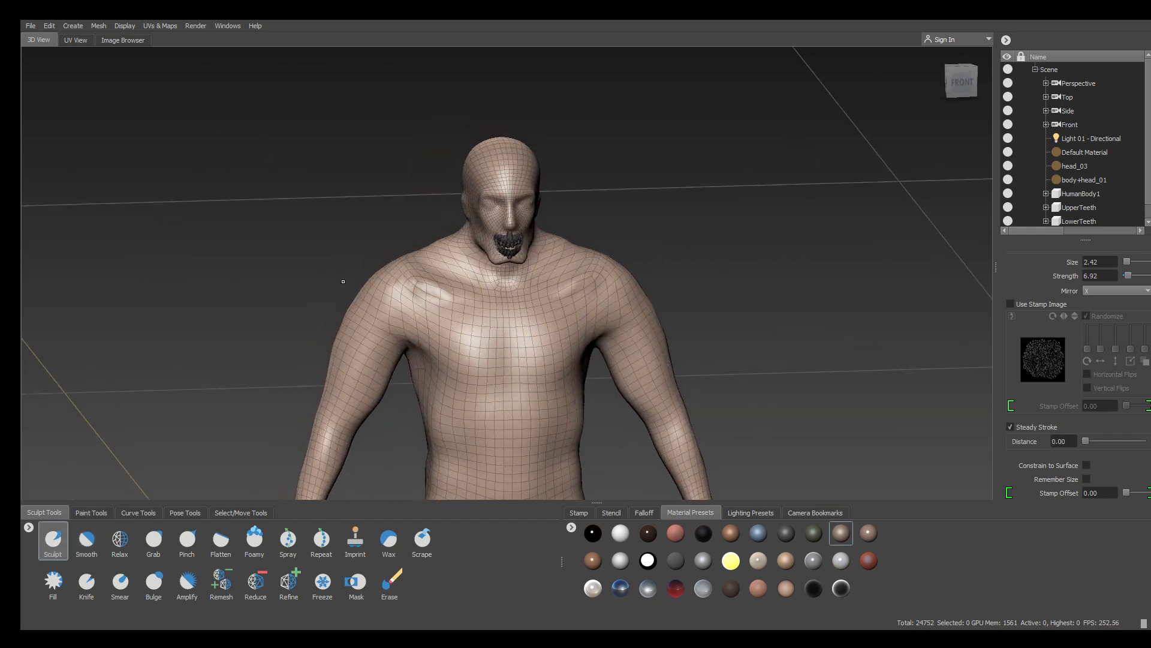
pyautogui.keyDown('alt'); pyautogui.moveTo(343, 282); pyautogui.dragTo(571, 152); pyautogui.keyUp('alt')
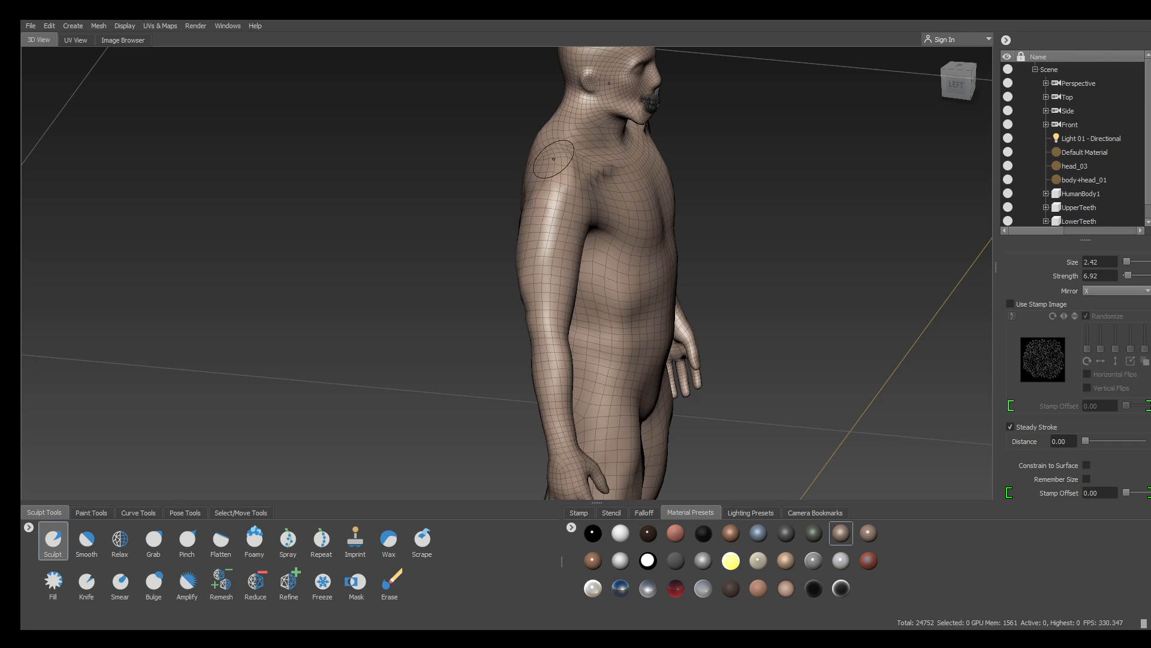
pyautogui.keyDown('alt'); pyautogui.moveTo(391, 235); pyautogui.dragTo(569, 216); pyautogui.keyUp('alt')
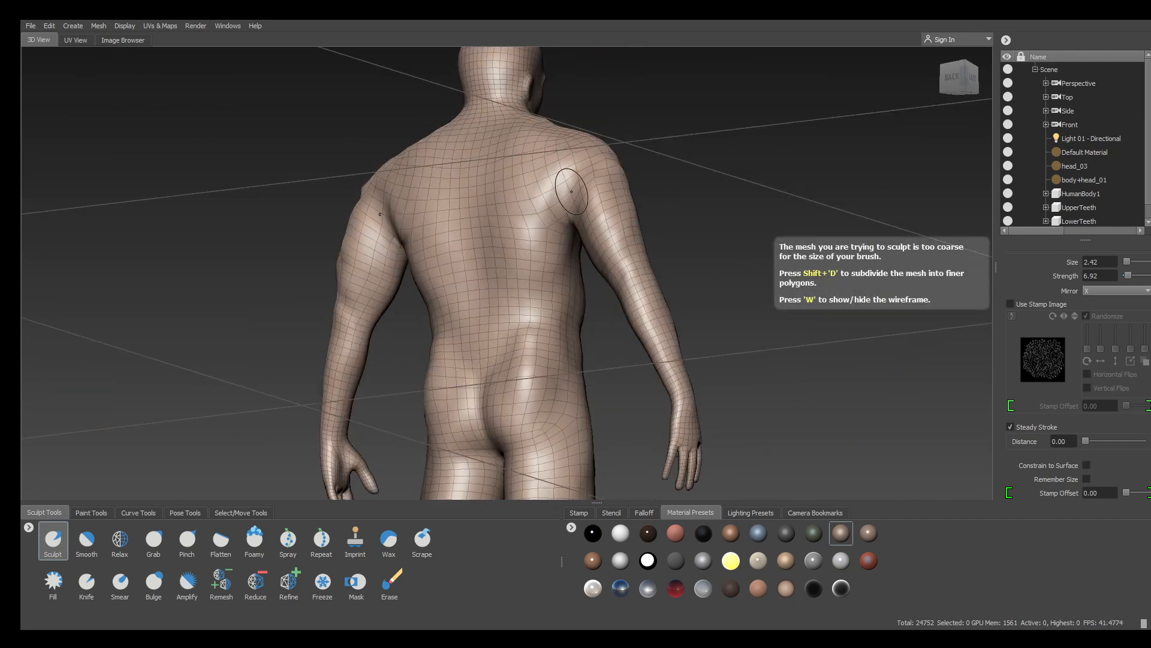
pyautogui.moveTo(571, 192)
pyautogui.keyDown('alt'); pyautogui.mouseDown()
pyautogui.moveTo(735, 233)
pyautogui.moveTo(665, 309)
pyautogui.moveTo(554, 243)
pyautogui.mouseUp(); pyautogui.keyUp('alt')
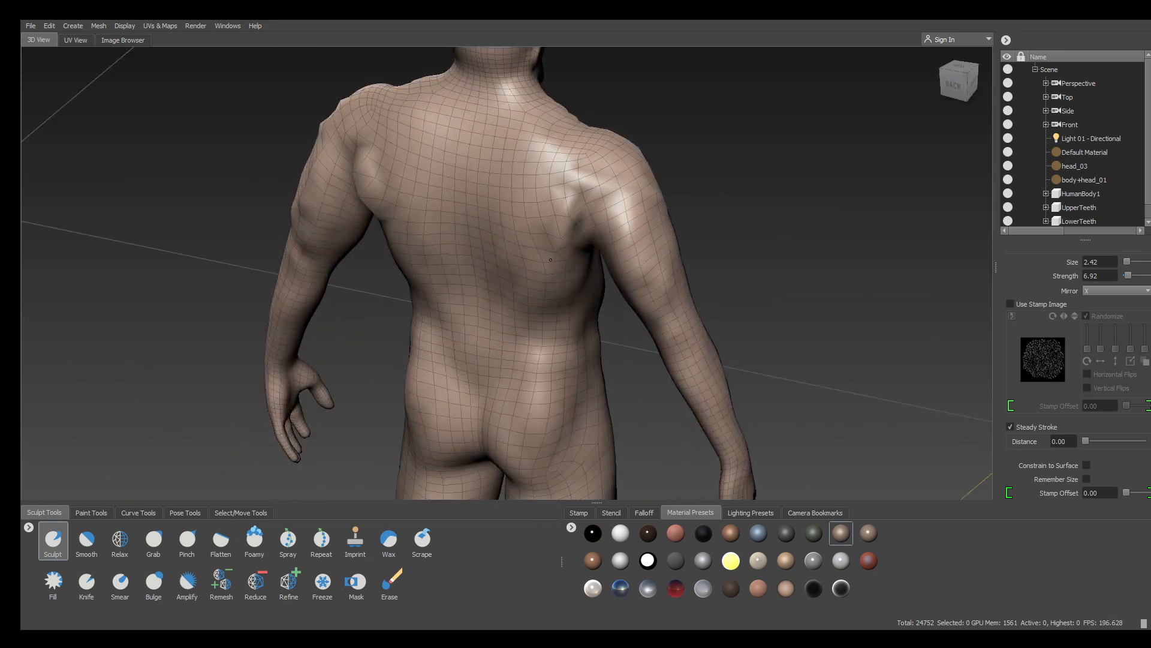
pyautogui.keyDown('alt'); pyautogui.moveTo(793, 171); pyautogui.dragTo(617, 143); pyautogui.keyUp('alt')
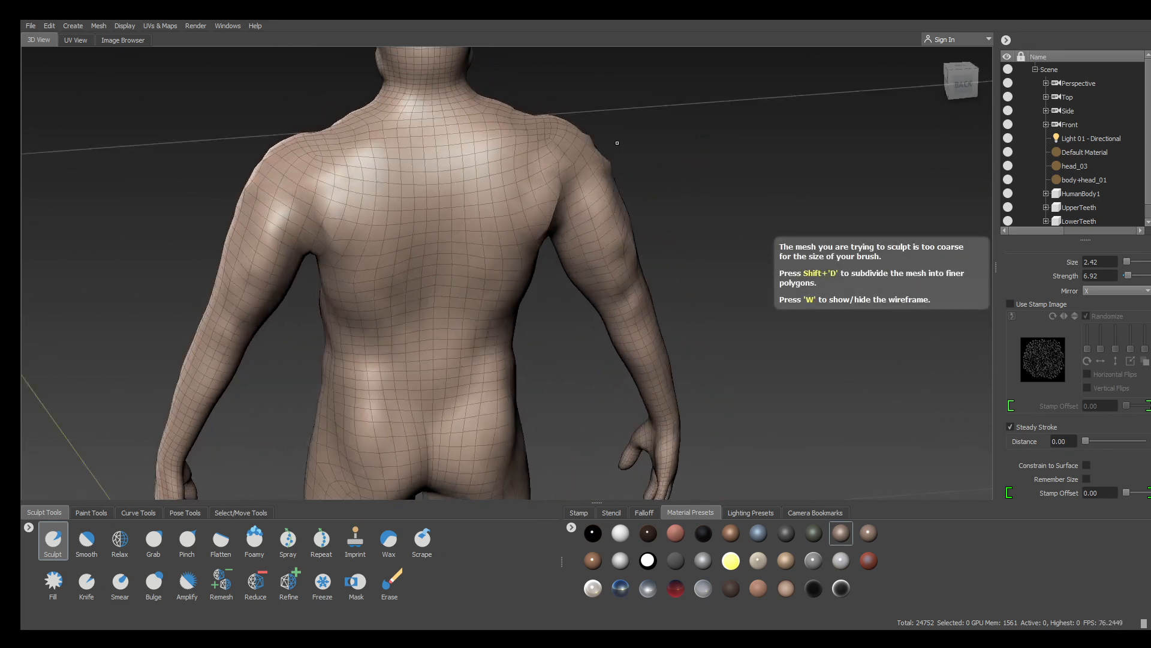
# Raise mirrored bulges on the shoulder blades and ridges across the lower back, smoothing with Shift
pyautogui.moveTo(281, 179); pyautogui.dragTo(351, 258)
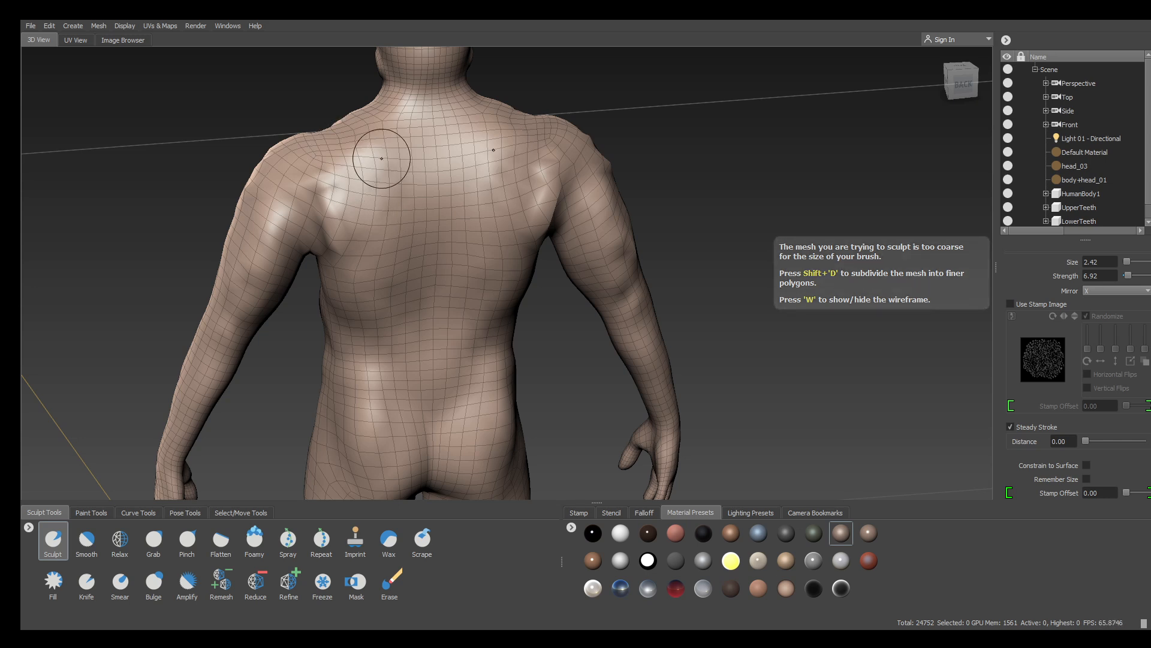
pyautogui.moveTo(381, 368); pyautogui.dragTo(464, 298)
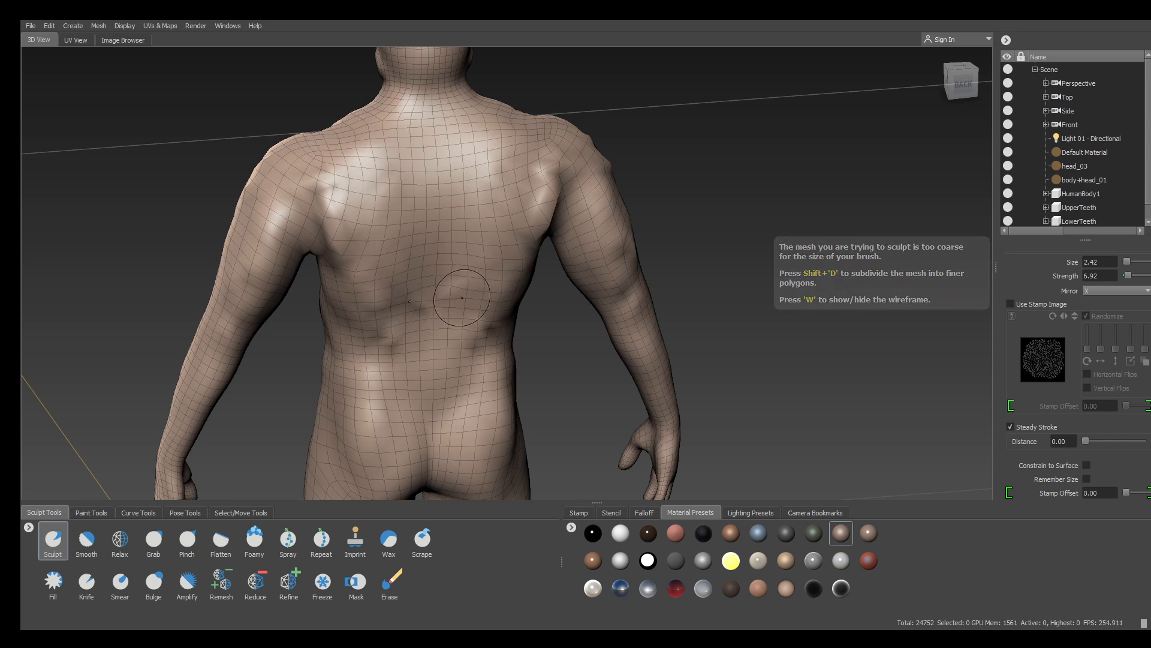
pyautogui.keyDown('alt'); pyautogui.moveTo(388, 404); pyautogui.dragTo(403, 309, button='middle'); pyautogui.keyUp('alt')
pyautogui.press('shift')
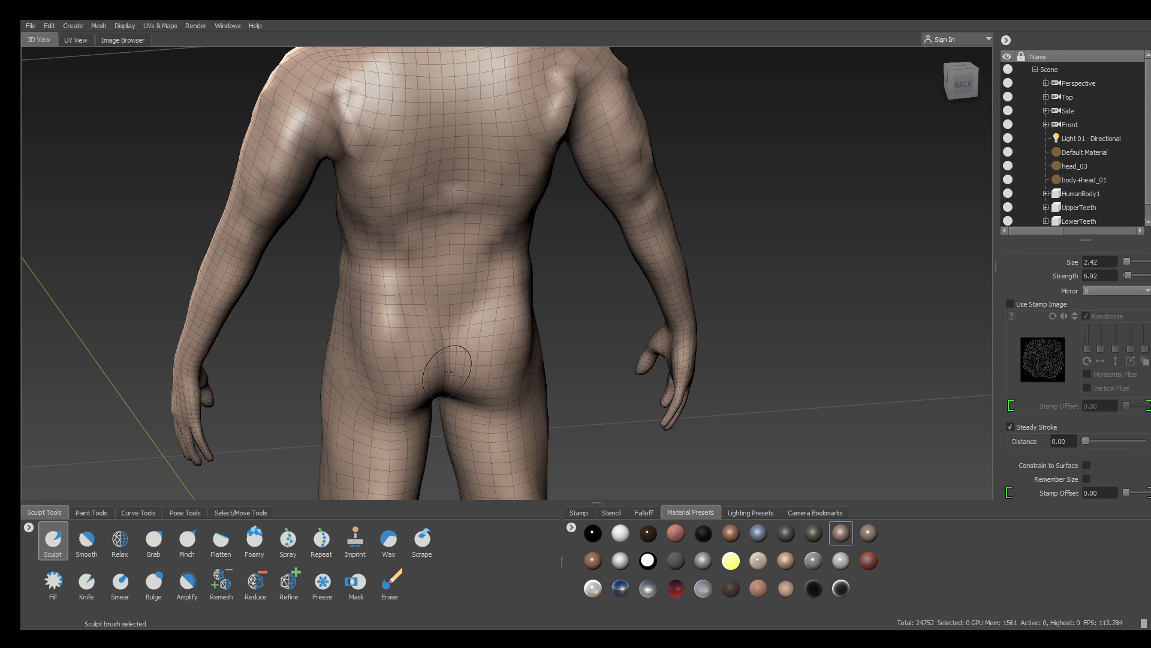
pyautogui.keyDown('alt'); pyautogui.moveTo(447, 368); pyautogui.dragTo(477, 132, button='middle'); pyautogui.keyUp('alt')
pyautogui.moveTo(423, 231)
pyautogui.keyDown('alt'); pyautogui.mouseDown()
pyautogui.moveTo(529, 328)
pyautogui.moveTo(524, 382)
pyautogui.moveTo(530, 348)
pyautogui.moveTo(534, 359)
pyautogui.mouseUp(); pyautogui.keyUp('alt')
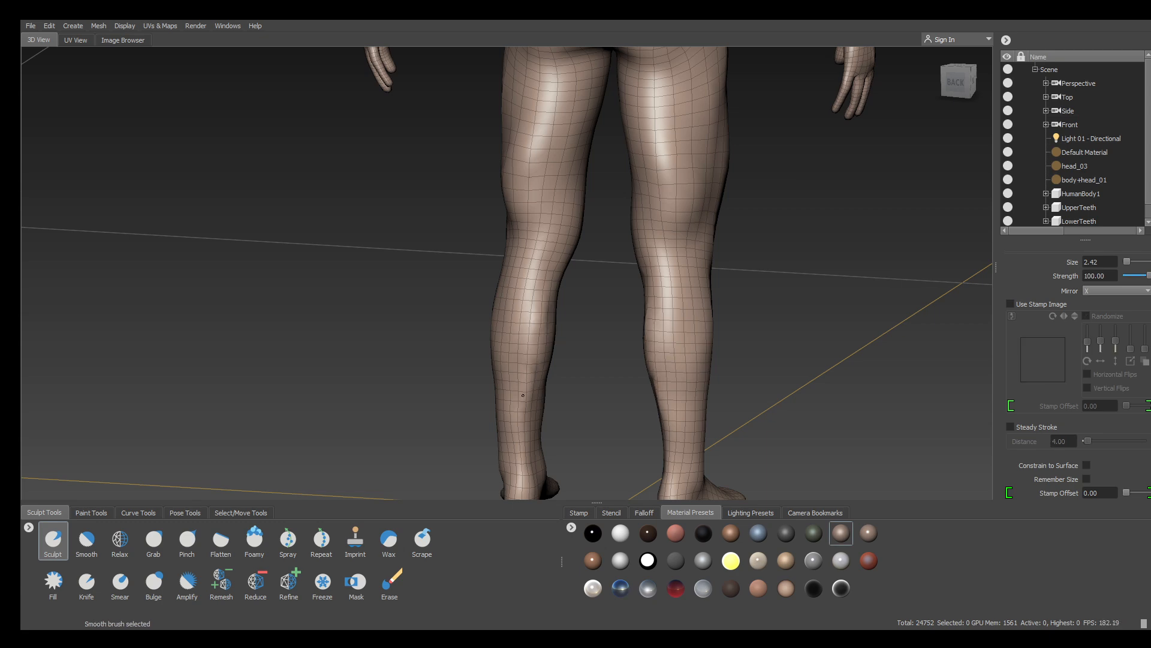
# Smooth the shin surfaces from a front-right view of the legs
pyautogui.moveTo(341, 330); pyautogui.dragTo(551, 322)
pyautogui.keyDown('alt'); pyautogui.moveTo(551, 322); pyautogui.dragTo(614, 222, button='middle'); pyautogui.keyUp('alt')
pyautogui.keyDown('alt'); pyautogui.moveTo(614, 221); pyautogui.dragTo(556, 226); pyautogui.keyUp('alt')
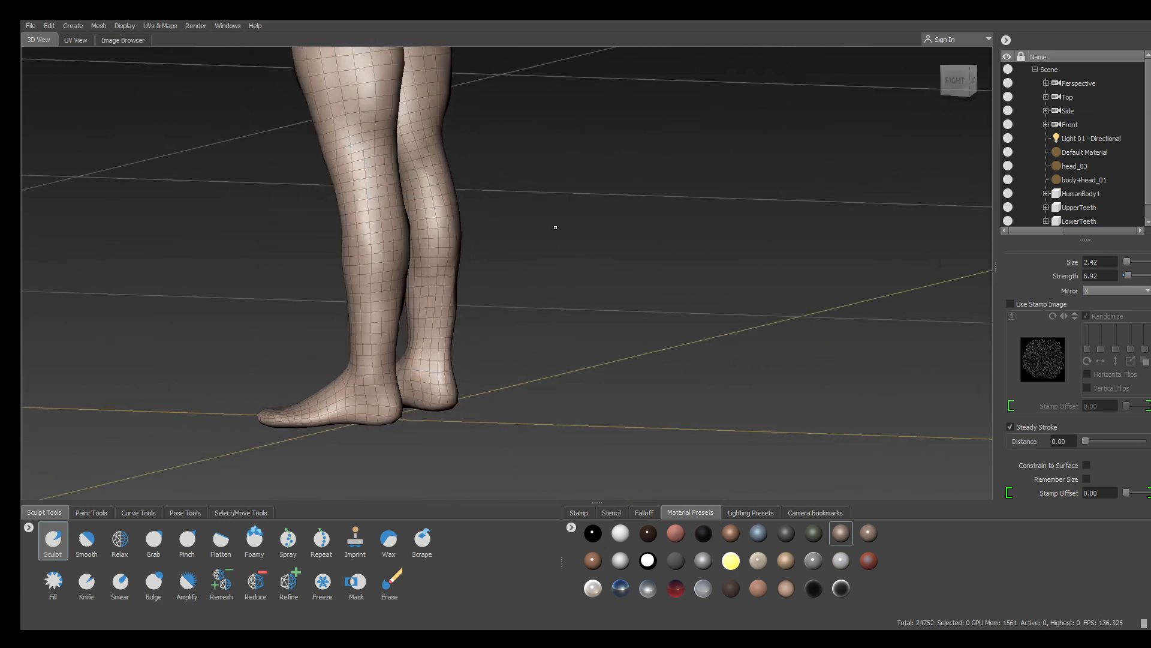
pyautogui.keyDown('shift'); pyautogui.moveTo(375, 287); pyautogui.dragTo(382, 217); pyautogui.keyUp('shift')
pyautogui.moveTo(218, 293)
pyautogui.keyDown('alt'); pyautogui.mouseDown()
pyautogui.moveTo(393, 282)
pyautogui.moveTo(400, 323)
pyautogui.mouseUp(); pyautogui.keyUp('alt')
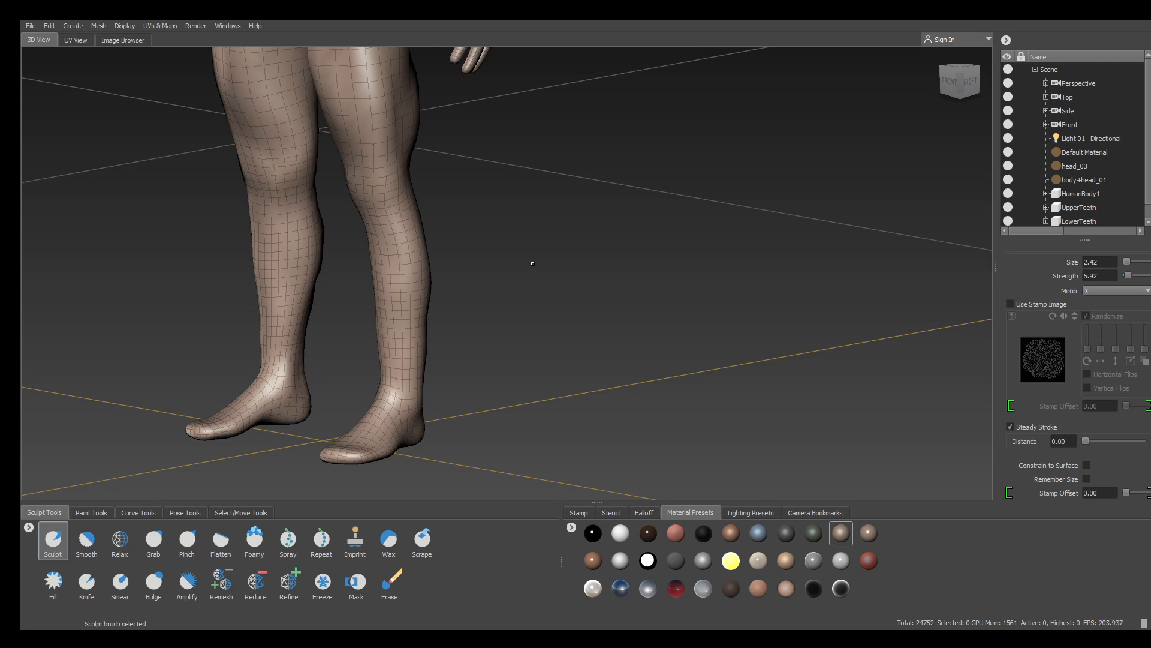
pyautogui.keyDown('alt'); pyautogui.moveTo(532, 262); pyautogui.dragTo(723, 261); pyautogui.keyUp('alt')
pyautogui.keyDown('shift'); pyautogui.moveTo(511, 223); pyautogui.dragTo(514, 345); pyautogui.keyUp('shift')
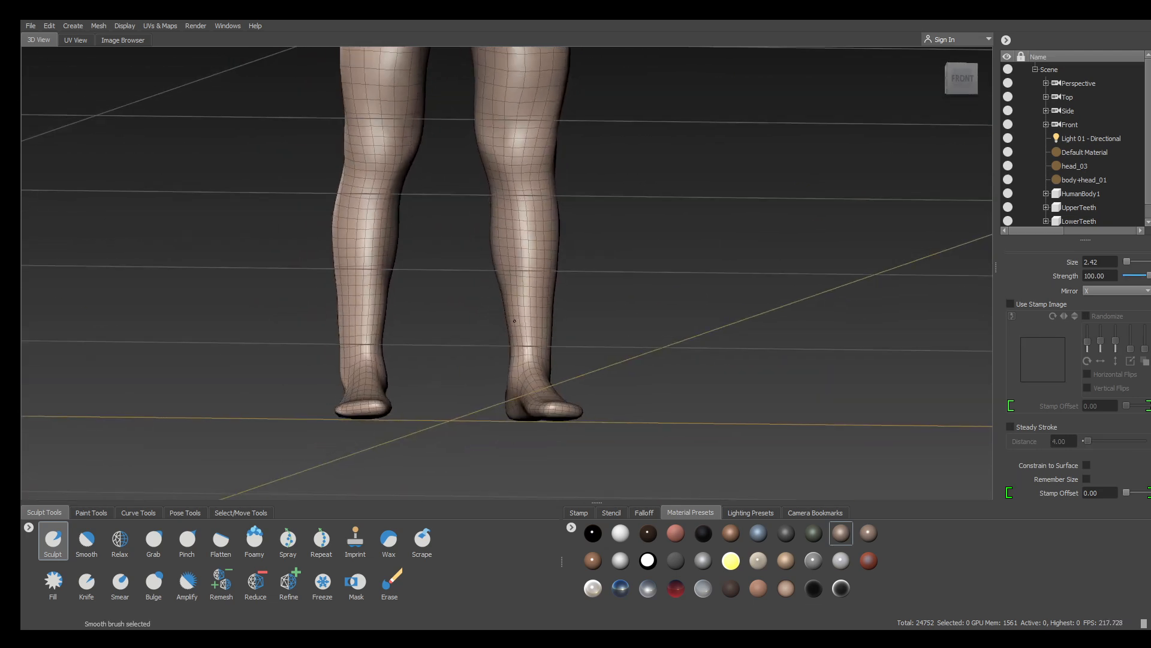
# Smooth the lower legs above the heels from a rear three-quarter view
pyautogui.moveTo(632, 226)
pyautogui.keyDown('alt'); pyautogui.mouseDown()
pyautogui.moveTo(562, 201)
pyautogui.moveTo(379, 238)
pyautogui.mouseUp(); pyautogui.keyUp('alt')
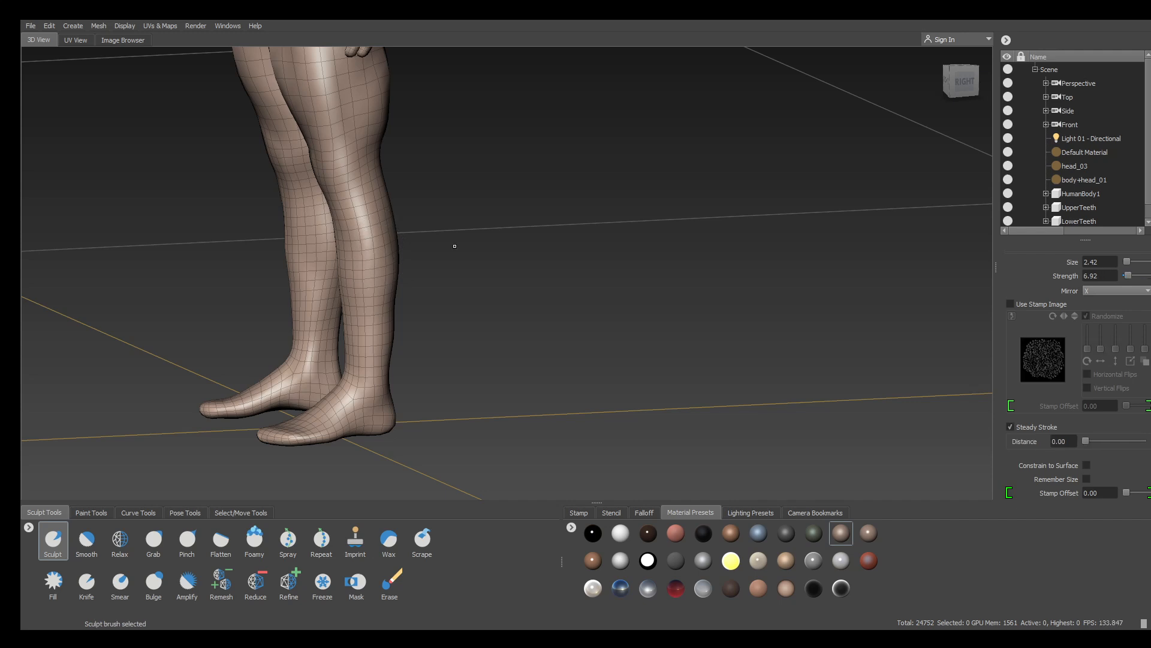
pyautogui.keyDown('alt'); pyautogui.moveTo(454, 246); pyautogui.dragTo(452, 326); pyautogui.keyUp('alt')
pyautogui.press('shift')
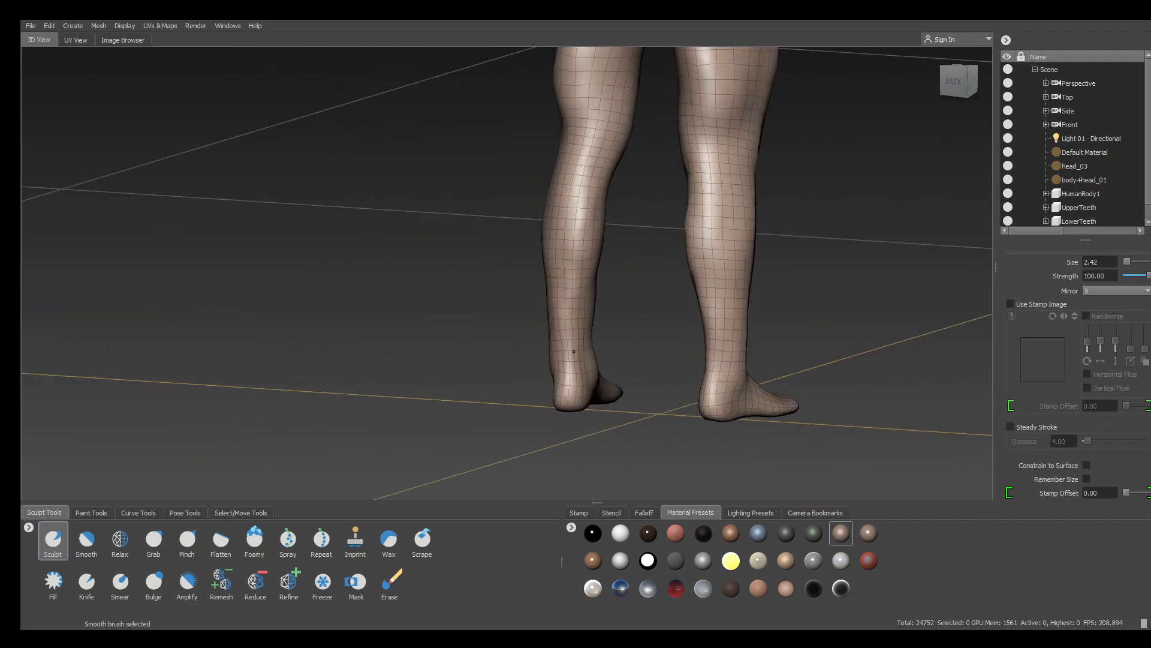
pyautogui.keyDown('alt'); pyautogui.moveTo(588, 149); pyautogui.dragTo(609, 320); pyautogui.keyUp('alt')
pyautogui.keyDown('alt'); pyautogui.moveTo(609, 321); pyautogui.dragTo(653, 384, button='right'); pyautogui.keyUp('alt')
pyautogui.keyDown('alt'); pyautogui.moveTo(611, 414); pyautogui.dragTo(654, 384, button='middle'); pyautogui.keyUp('alt')
pyautogui.keyDown('alt'); pyautogui.moveTo(651, 411); pyautogui.dragTo(606, 422); pyautogui.keyUp('alt')
pyautogui.keyDown('shift'); pyautogui.moveTo(529, 225); pyautogui.dragTo(534, 262); pyautogui.keyUp('shift')
pyautogui.keyDown('shift'); pyautogui.moveTo(527, 226); pyautogui.dragTo(534, 255); pyautogui.keyUp('shift')
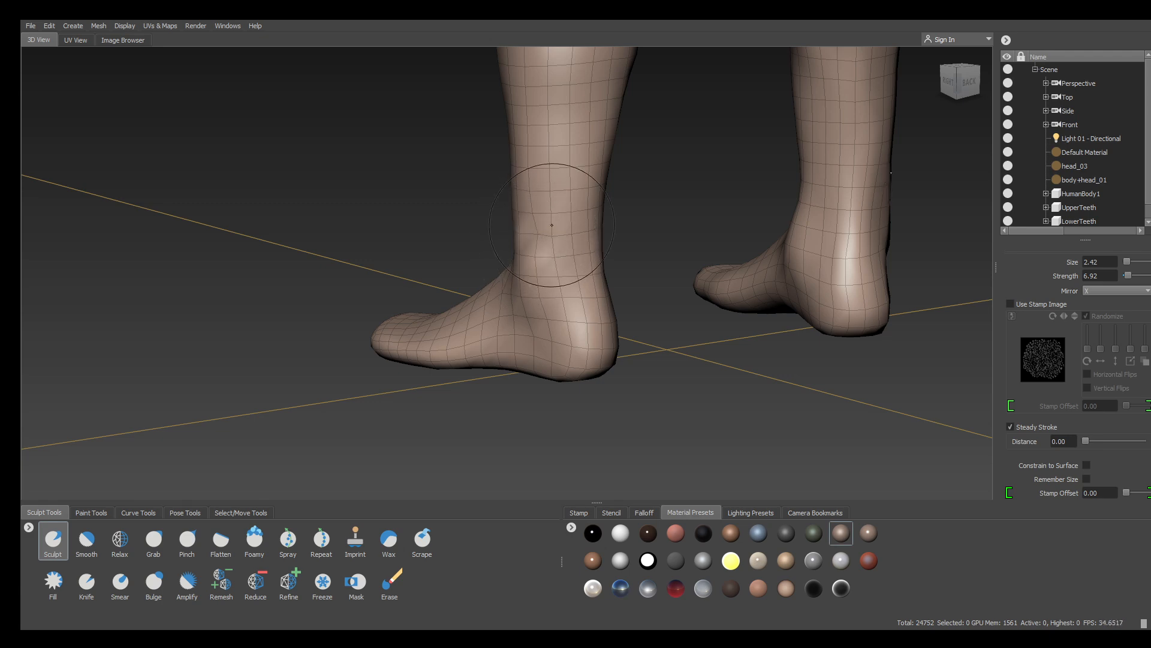
# Frame the whole body from the front
pyautogui.keyDown('alt'); pyautogui.moveTo(554, 345); pyautogui.dragTo(420, 240, button='right'); pyautogui.keyUp('alt')
pyautogui.keyDown('alt'); pyautogui.moveTo(420, 228); pyautogui.dragTo(590, 189); pyautogui.keyUp('alt')
pyautogui.keyDown('alt'); pyautogui.moveTo(594, 189); pyautogui.dragTo(624, 298, button='middle'); pyautogui.keyUp('alt')
pyautogui.keyDown('alt'); pyautogui.moveTo(623, 298); pyautogui.dragTo(629, 304); pyautogui.keyUp('alt')
pyautogui.keyDown('alt'); pyautogui.moveTo(607, 281); pyautogui.dragTo(632, 293, button='right'); pyautogui.keyUp('alt')
pyautogui.press('w')
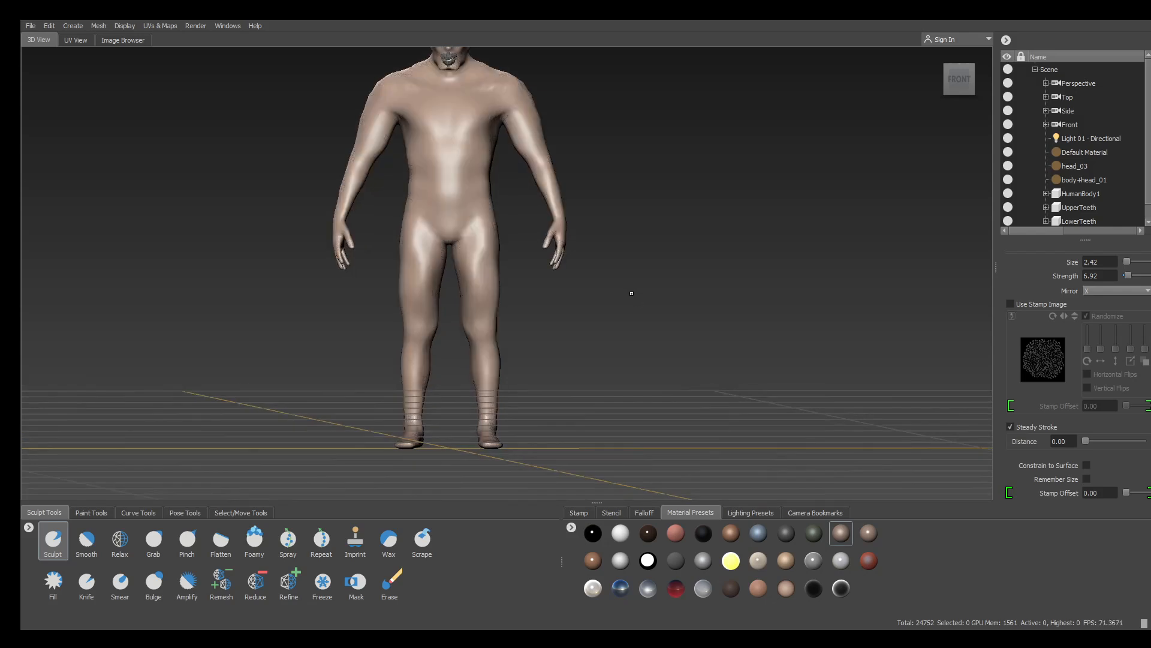
pyautogui.keyDown('alt'); pyautogui.moveTo(632, 293); pyautogui.dragTo(785, 313); pyautogui.keyUp('alt')
pyautogui.keyDown('alt'); pyautogui.moveTo(600, 240); pyautogui.dragTo(552, 318, button='middle'); pyautogui.keyUp('alt')
pyautogui.keyDown('alt'); pyautogui.moveTo(552, 318); pyautogui.dragTo(636, 359, button='right'); pyautogui.keyUp('alt')
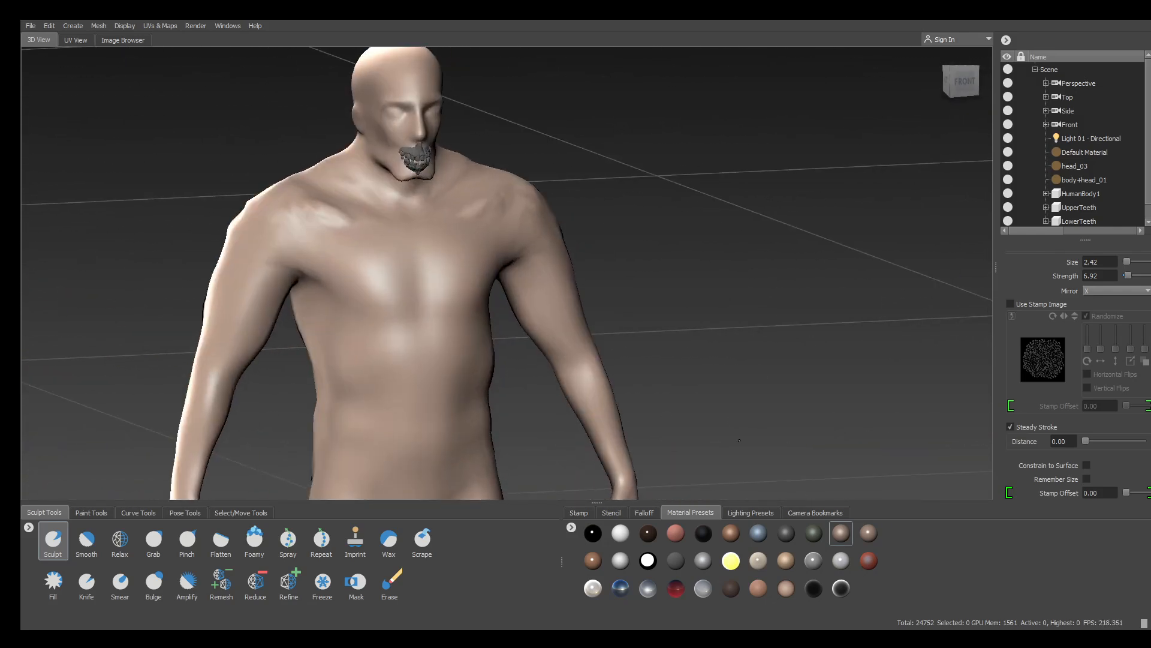
pyautogui.keyDown('alt'); pyautogui.moveTo(528, 323); pyautogui.dragTo(575, 328); pyautogui.keyUp('alt')
pyautogui.keyDown('alt'); pyautogui.moveTo(576, 329); pyautogui.dragTo(713, 360, button='middle'); pyautogui.keyUp('alt')
pyautogui.press('shift')
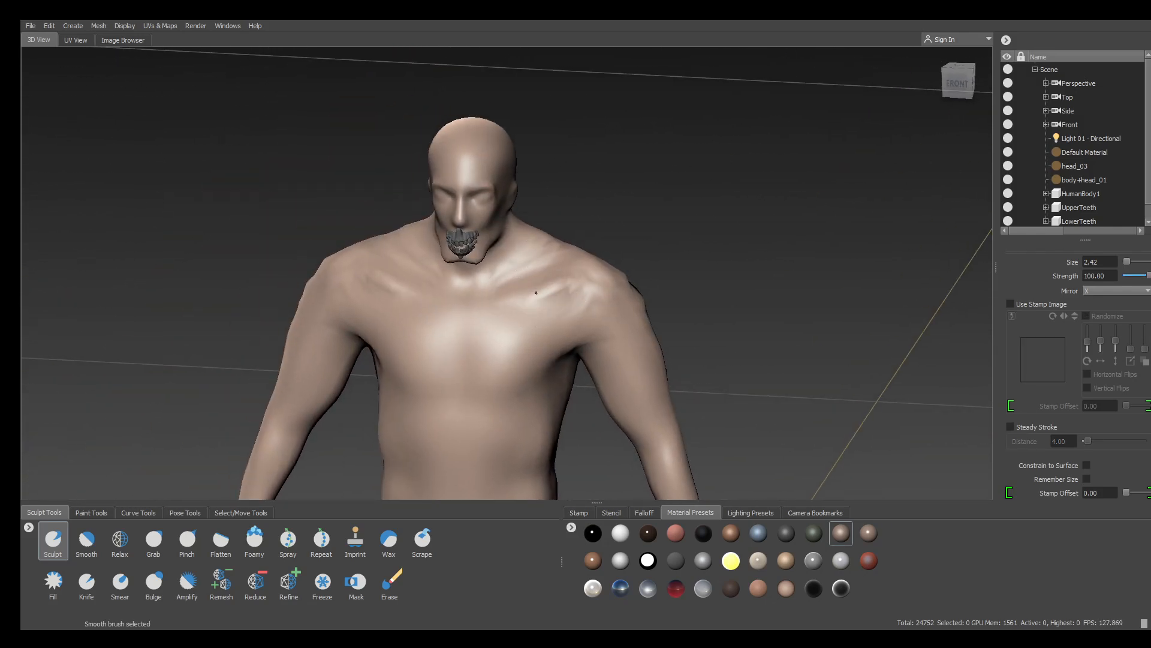
pyautogui.keyDown('shift'); pyautogui.moveTo(559, 291); pyautogui.dragTo(599, 290); pyautogui.keyUp('shift')
pyautogui.keyDown('alt'); pyautogui.moveTo(599, 290); pyautogui.dragTo(542, 283, button='right'); pyautogui.keyUp('alt')
pyautogui.keyDown('alt'); pyautogui.moveTo(542, 282); pyautogui.dragTo(576, 299); pyautogui.keyUp('alt')
pyautogui.moveTo(576, 359)
pyautogui.keyDown('alt'); pyautogui.mouseDown(button='middle')
pyautogui.moveTo(618, 351)
pyautogui.moveTo(619, 286)
pyautogui.mouseUp(button='middle'); pyautogui.keyUp('alt')
pyautogui.keyDown('alt'); pyautogui.moveTo(619, 286); pyautogui.dragTo(661, 317); pyautogui.keyUp('alt')
pyautogui.keyDown('alt'); pyautogui.moveTo(662, 318); pyautogui.dragTo(720, 294, button='right'); pyautogui.keyUp('alt')
pyautogui.keyDown('alt'); pyautogui.moveTo(719, 294); pyautogui.dragTo(816, 270); pyautogui.keyUp('alt')
pyautogui.keyDown('alt'); pyautogui.moveTo(815, 270); pyautogui.dragTo(753, 273, button='right'); pyautogui.keyUp('alt')
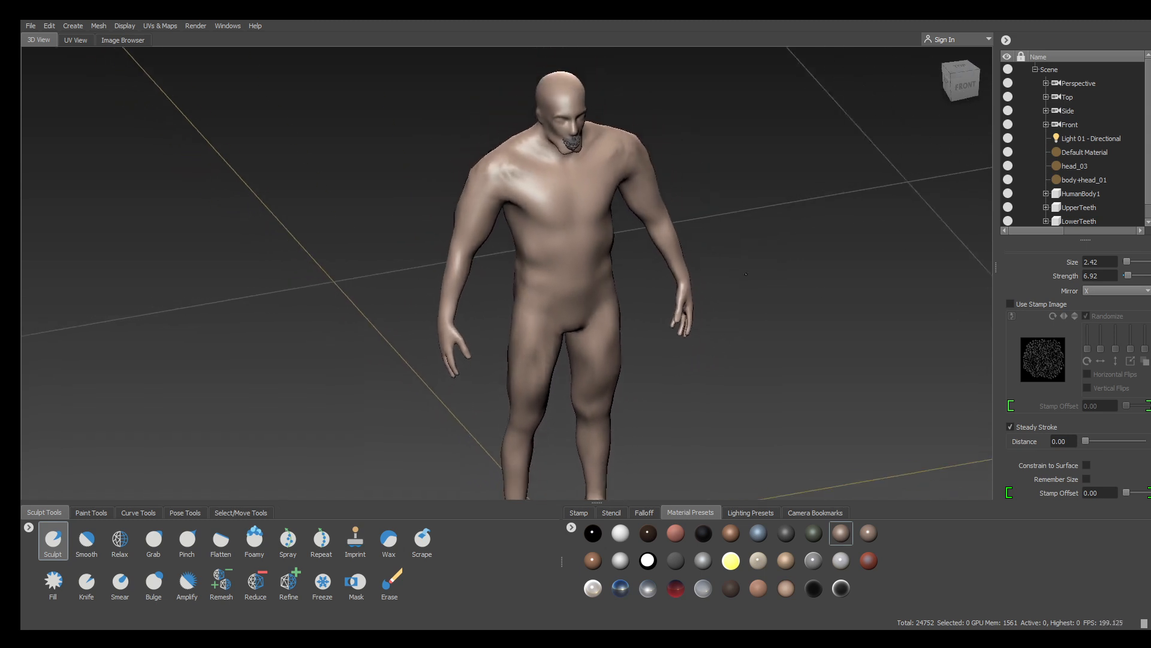
pyautogui.keyDown('alt'); pyautogui.moveTo(752, 273); pyautogui.dragTo(767, 265); pyautogui.keyUp('alt')
pyautogui.keyDown('alt'); pyautogui.moveTo(767, 266); pyautogui.dragTo(682, 247, button='middle'); pyautogui.keyUp('alt')
pyautogui.keyDown('alt'); pyautogui.moveTo(682, 247); pyautogui.dragTo(591, 232, button='right'); pyautogui.keyUp('alt')
pyautogui.keyDown('alt'); pyautogui.moveTo(590, 232); pyautogui.dragTo(632, 260, button='middle'); pyautogui.keyUp('alt')
pyautogui.keyDown('alt'); pyautogui.moveTo(632, 260); pyautogui.dragTo(673, 292, button='right'); pyautogui.keyUp('alt')
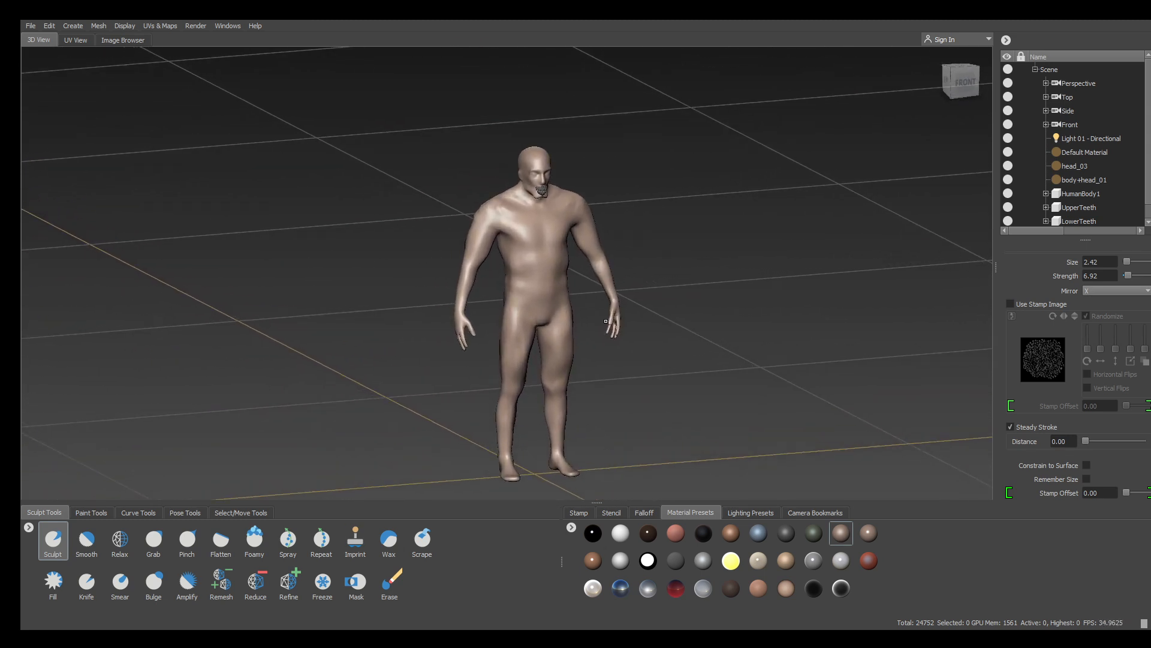